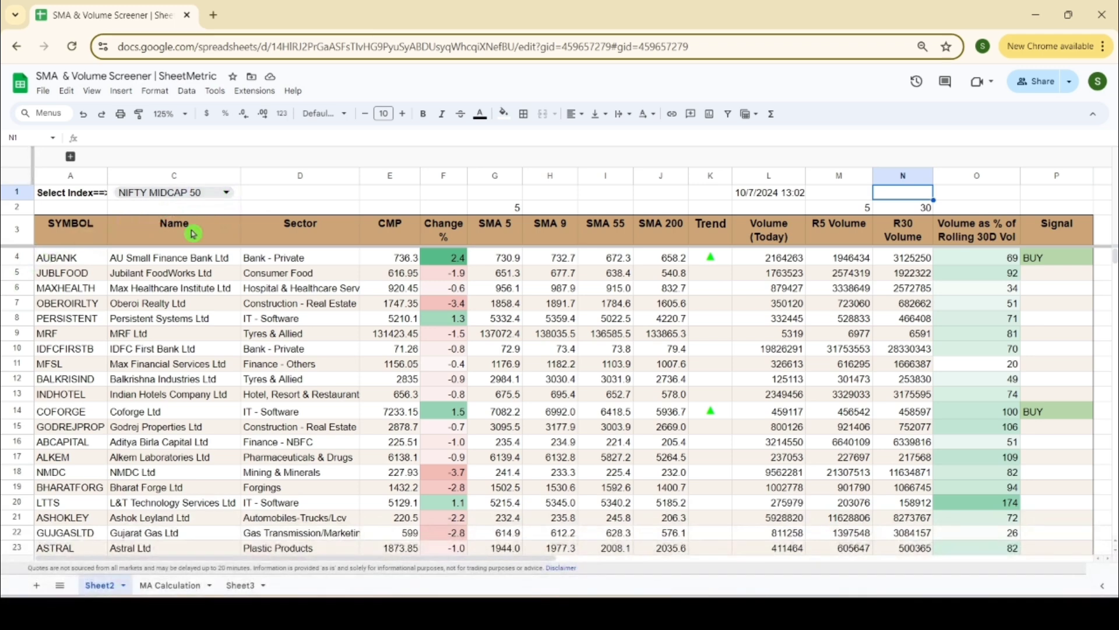
- Switch the index selector in C1 of the screener to NIFTY50
drag(63, 260, 70, 505)
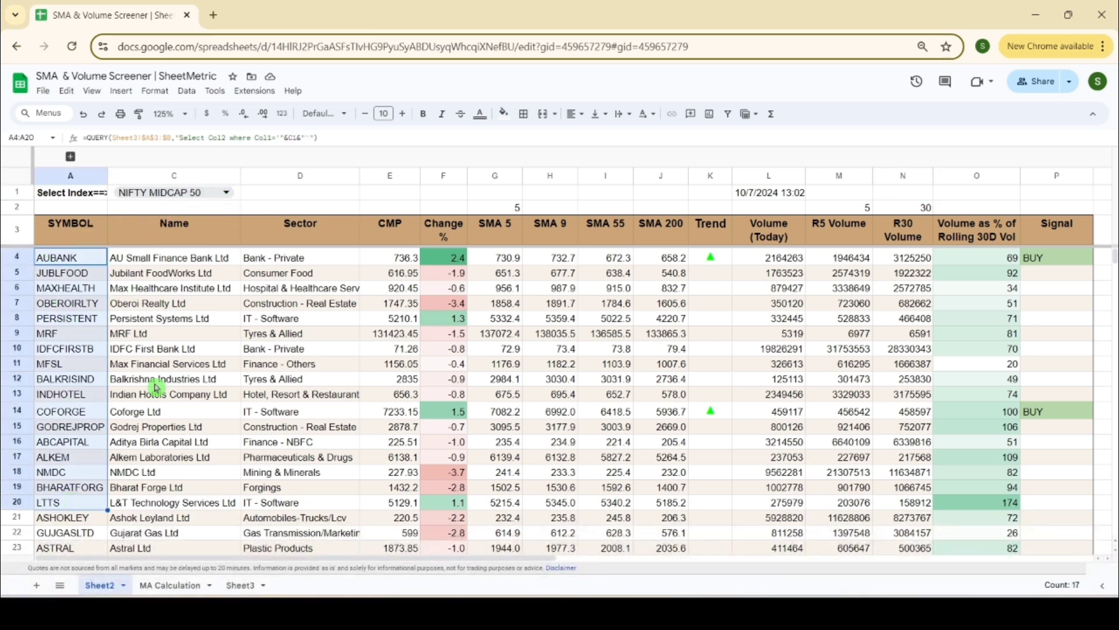
click(227, 193)
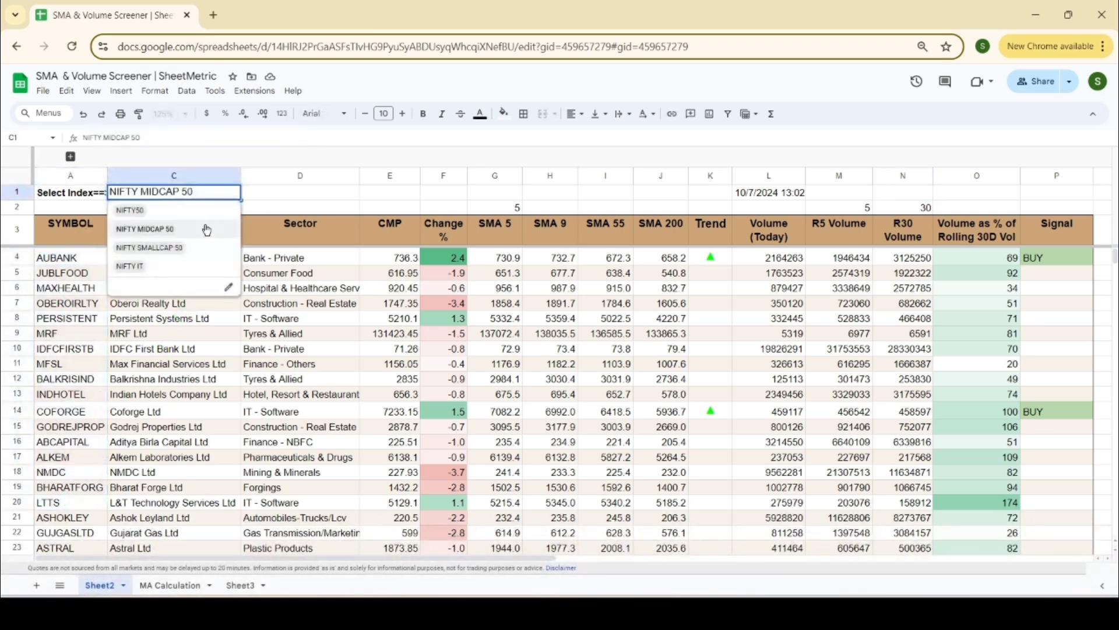
click(186, 227)
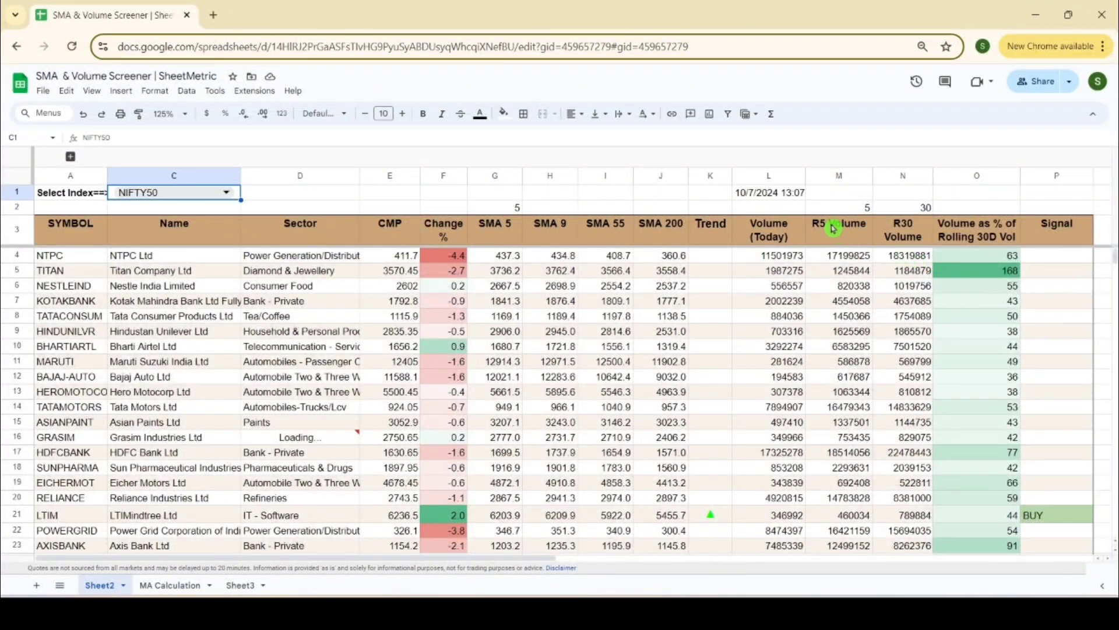
click(786, 198)
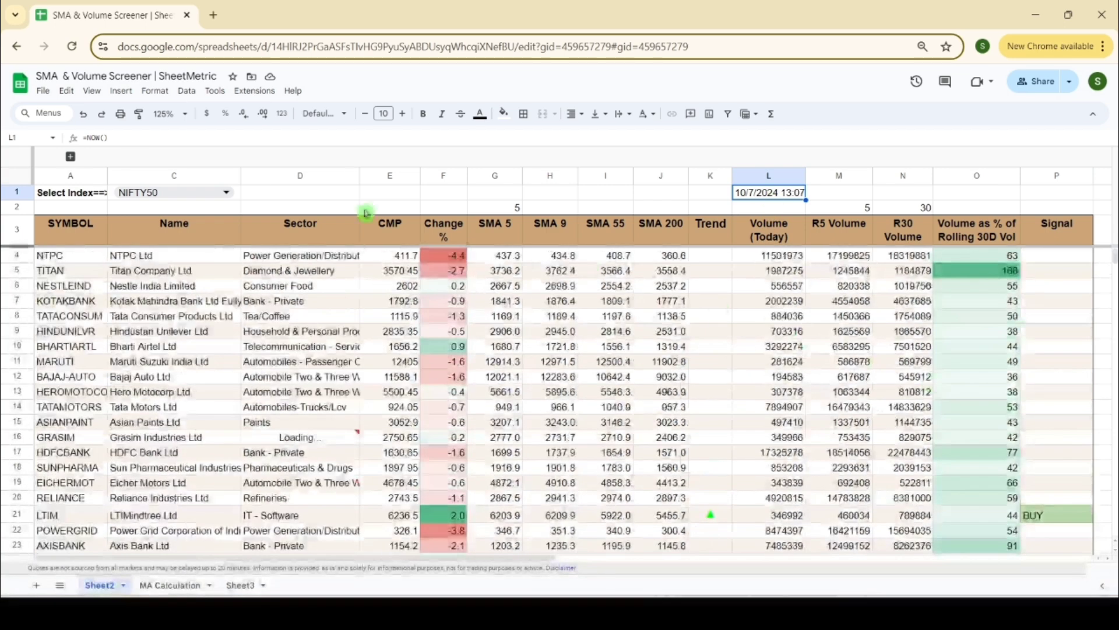
- Switch the index selector in C1 to NIFTY SMALLCAP 50
click(224, 193)
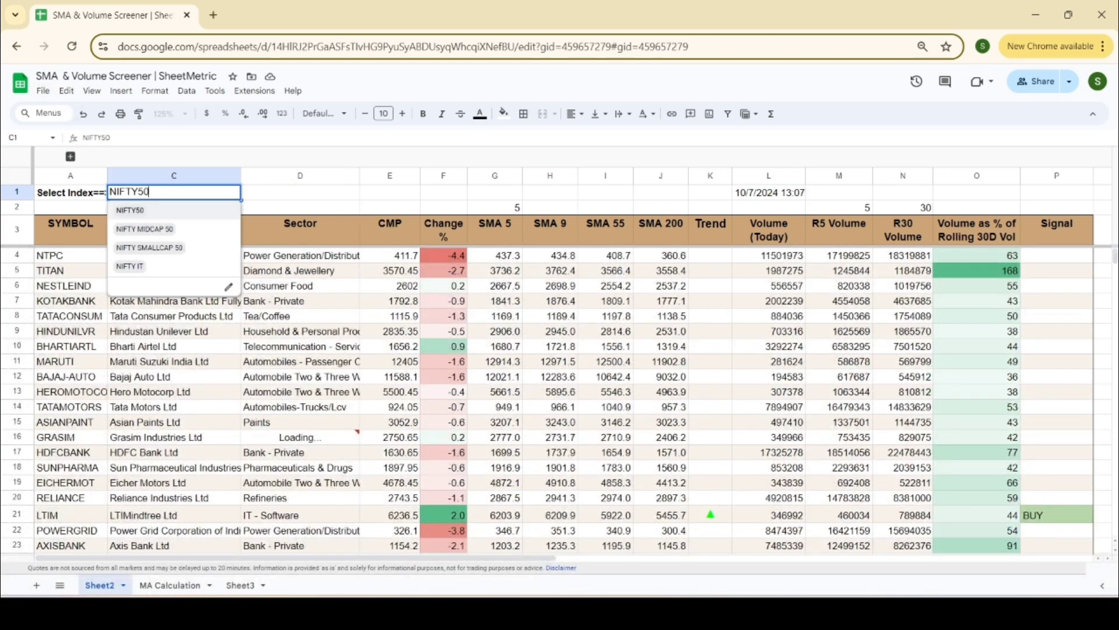
click(173, 248)
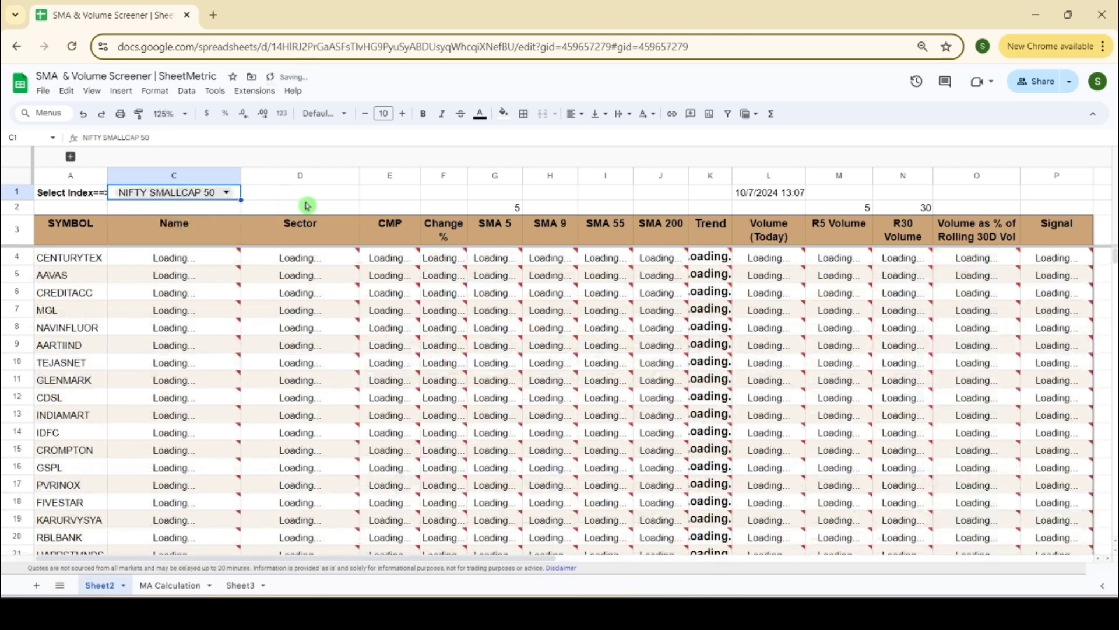
click(239, 193)
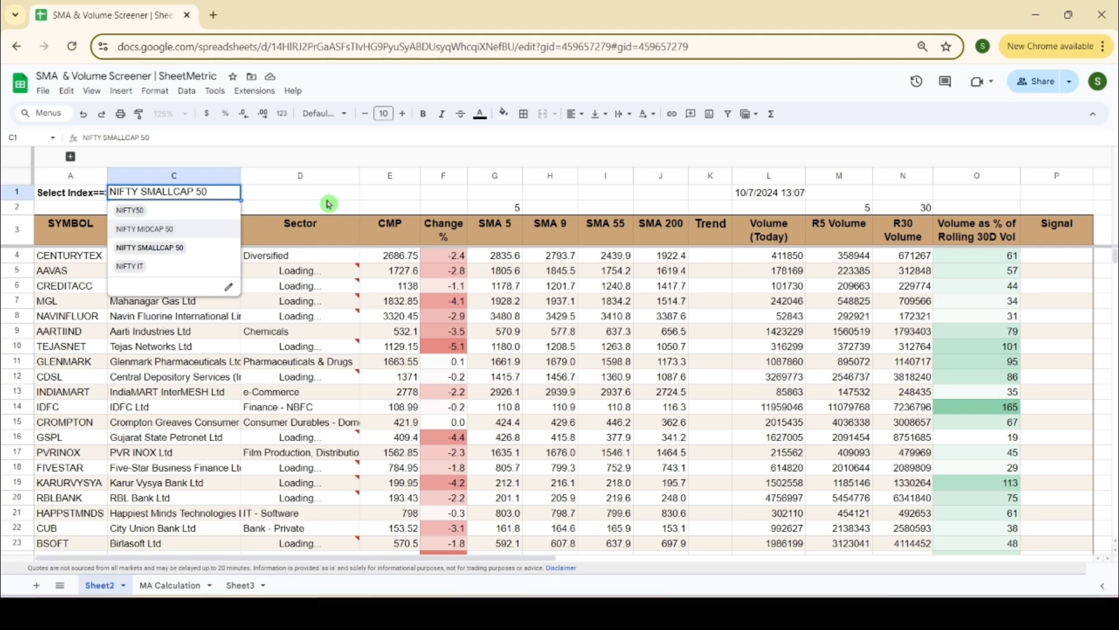
key(Tab)
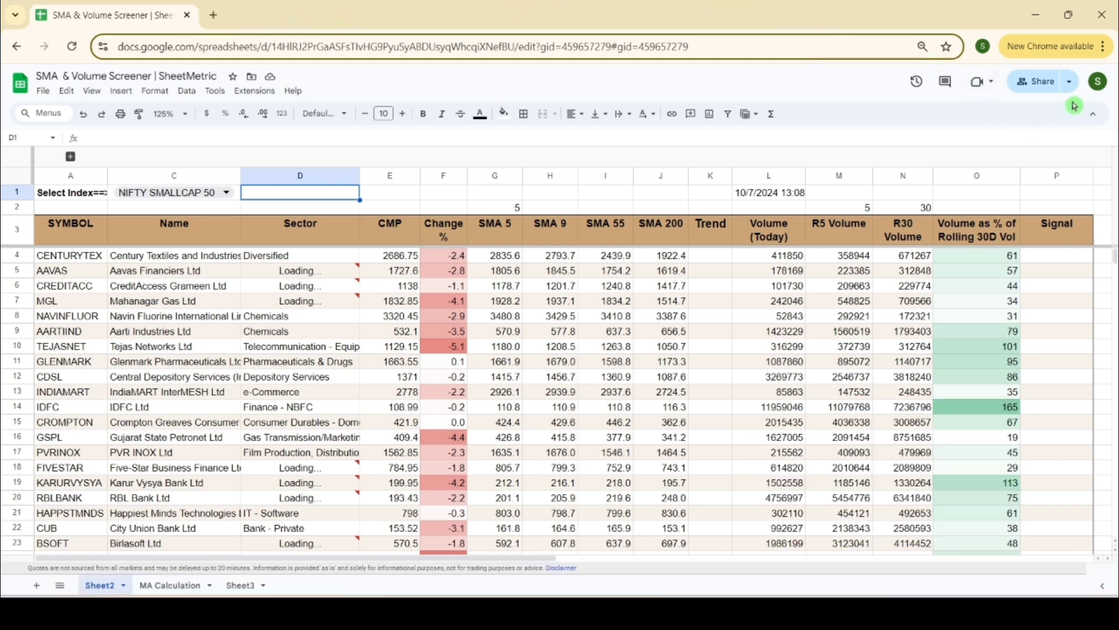
- Open Google Sheets in a new browser tab and create a blank spreadsheet
click(220, 13)
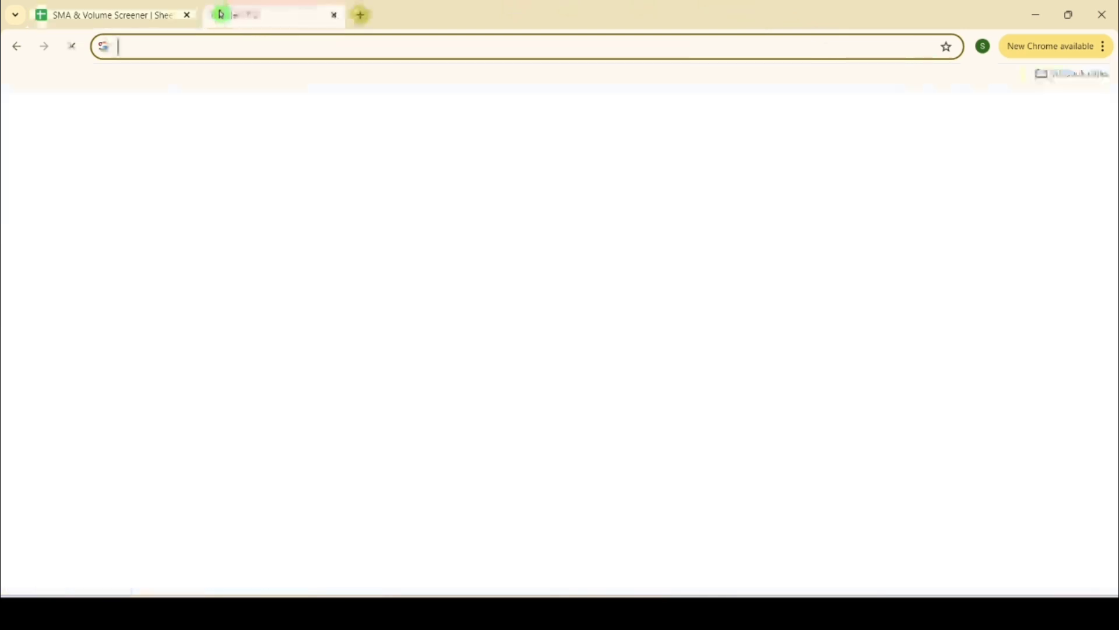
text(sheet)
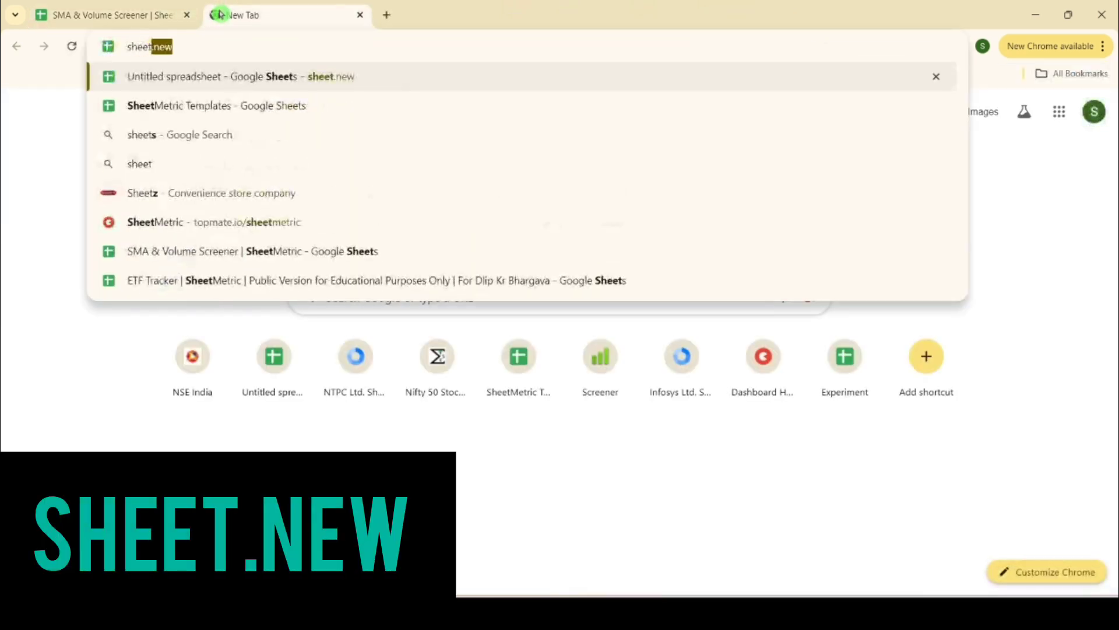
click(1059, 112)
scroll(1029, 267, down, 2)
scroll(1029, 267, down, 5)
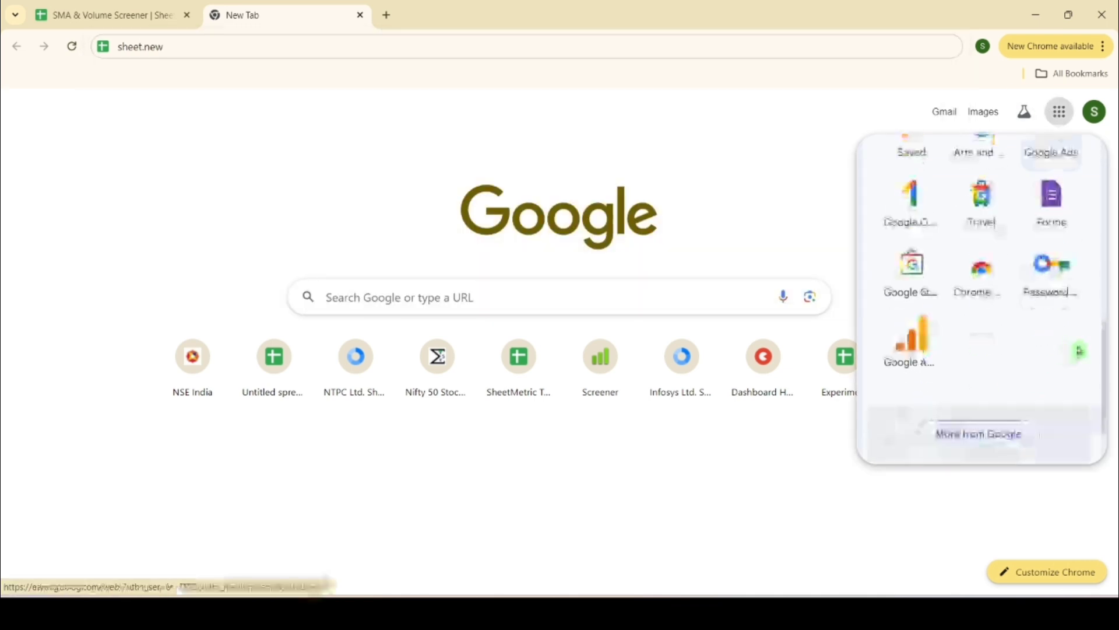
scroll(1077, 350, up, 3)
scroll(1078, 350, up, 3)
click(1052, 421)
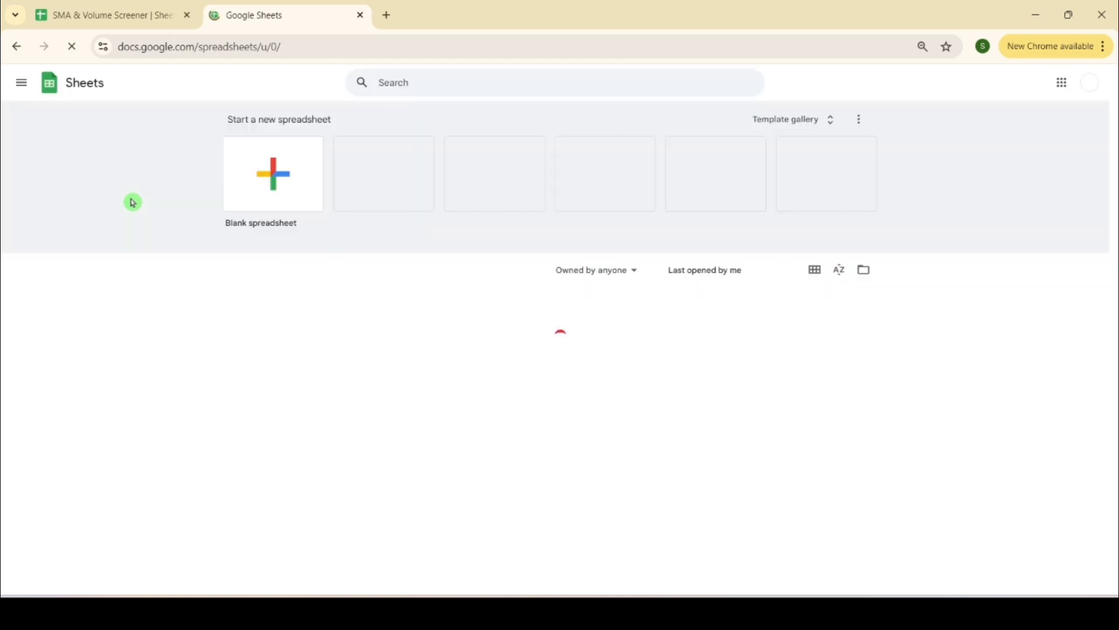
click(249, 214)
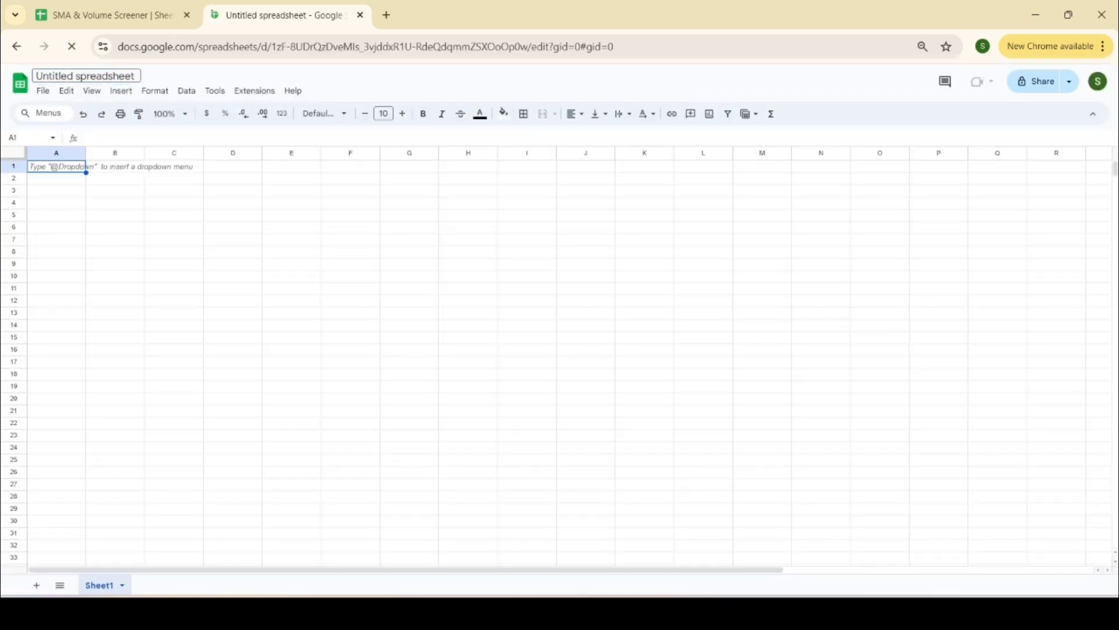
- Rename the new spreadsheet to "SMA & Volume Based Screener |SheetMetric Demo"
click(112, 80)
text(SM)
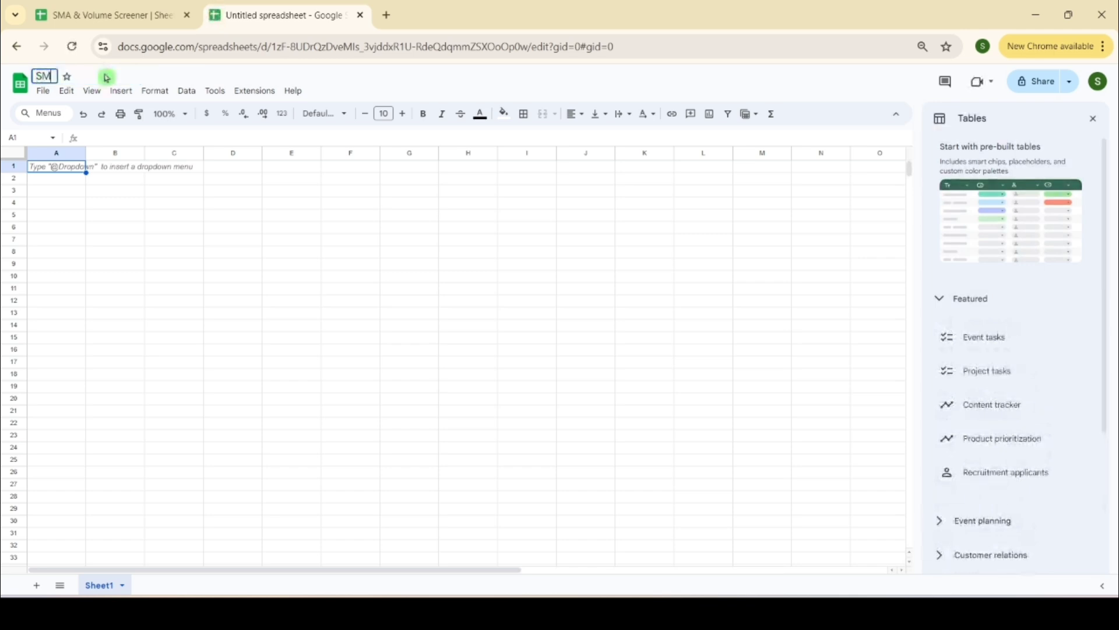
text(A &)
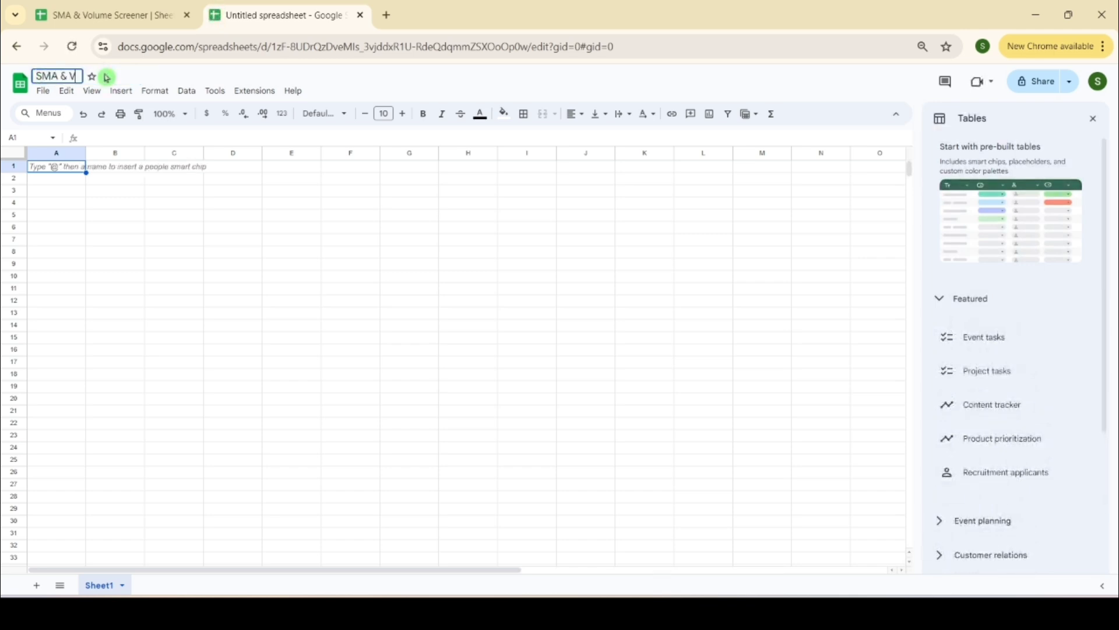
text( Volume Based)
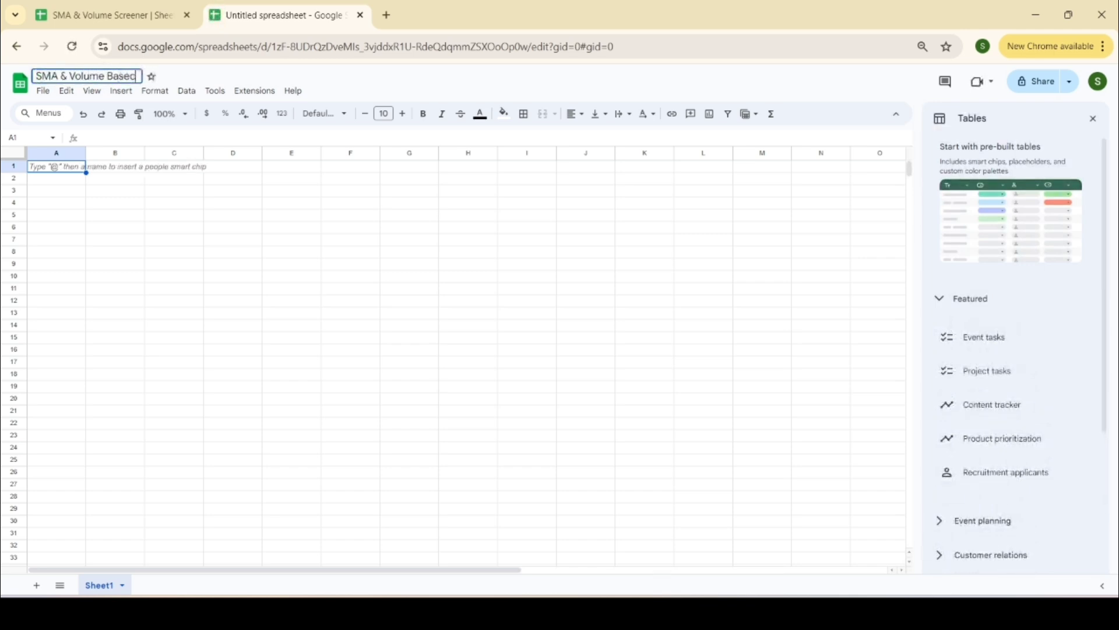
text( Screener |SheetMetric Demo)
click(117, 228)
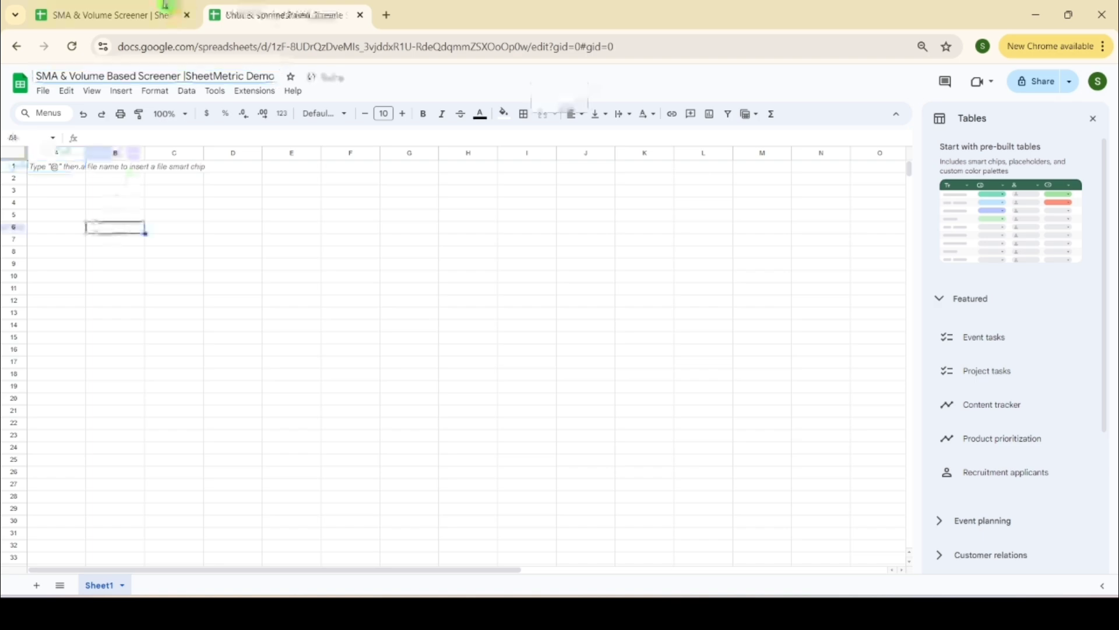
- Copy the header row A3:P3 from the original screener and paste it without formatting at A4 of the new spreadsheet
click(135, 10)
click(101, 242)
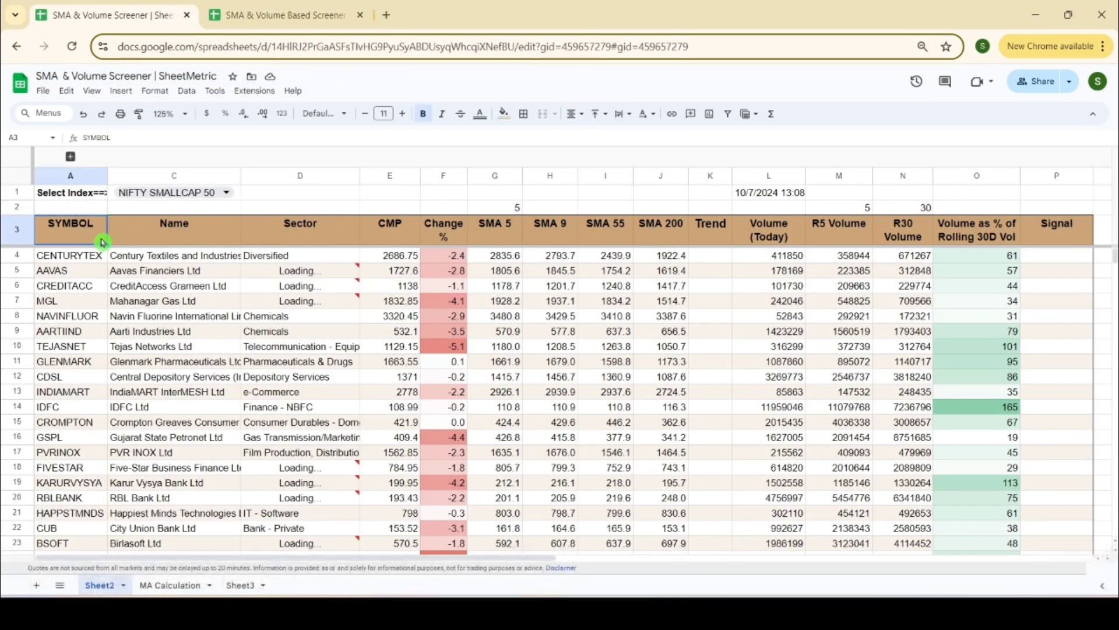
key(shift+Right)
key(shift+Right)
key(shift+Right)
key(shift+Right)
key(shift+Right)
key(shift+Right)
key(shift+Right)
key(shift+Right)
key(shift+Right)
key(shift+Right)
key(shift+Right)
key(shift+Right)
key(shift+Right)
key(shift+Right)
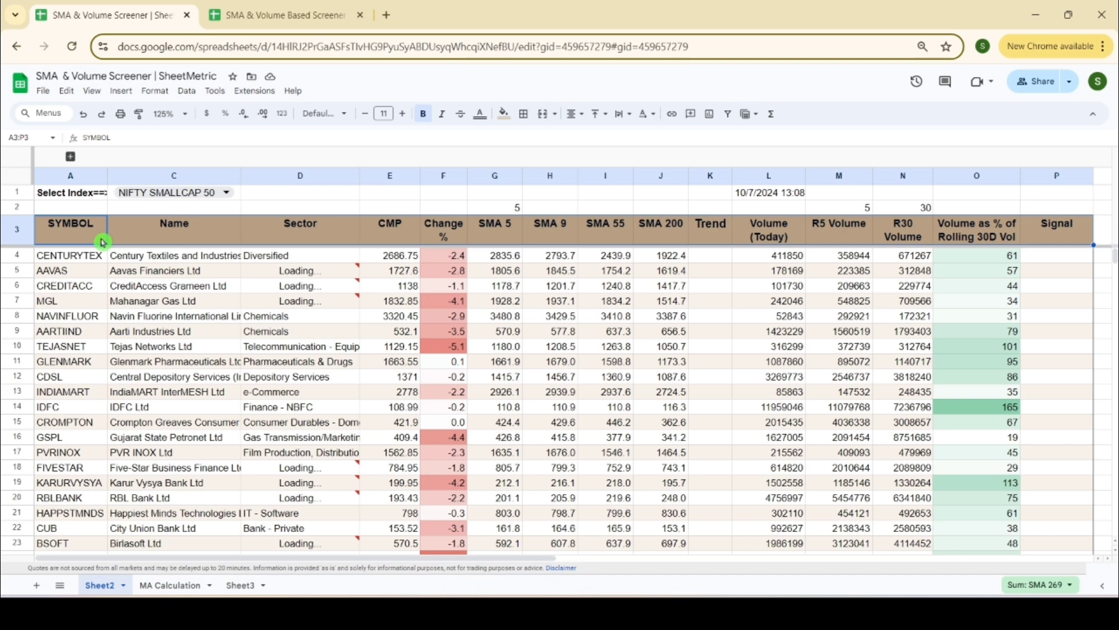
key(ctrl+Tab)
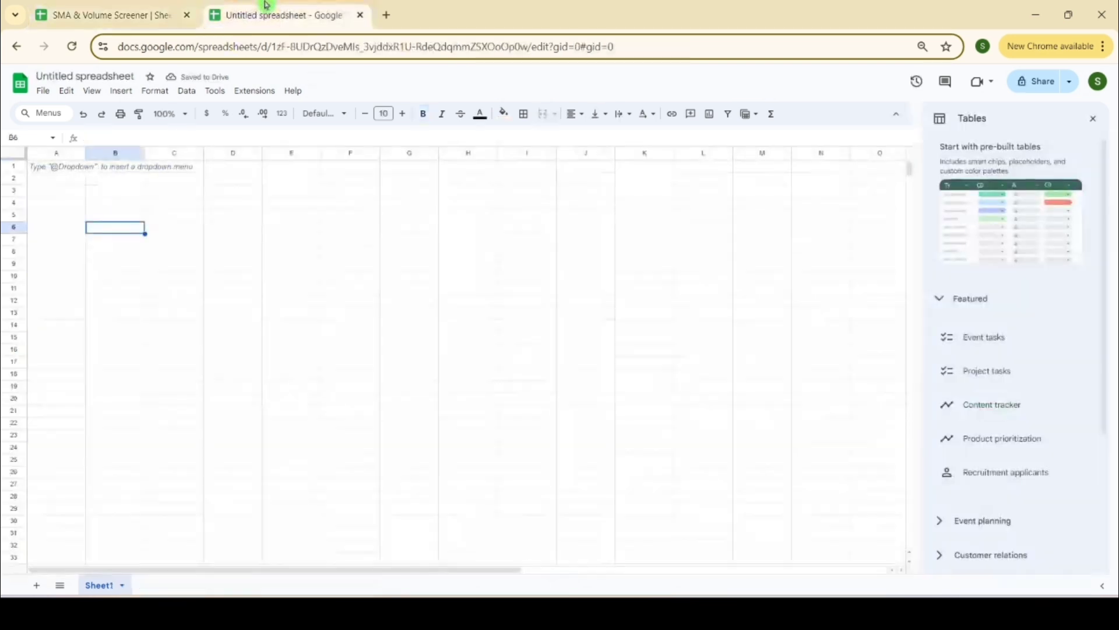
click(69, 205)
key(ctrl+v)
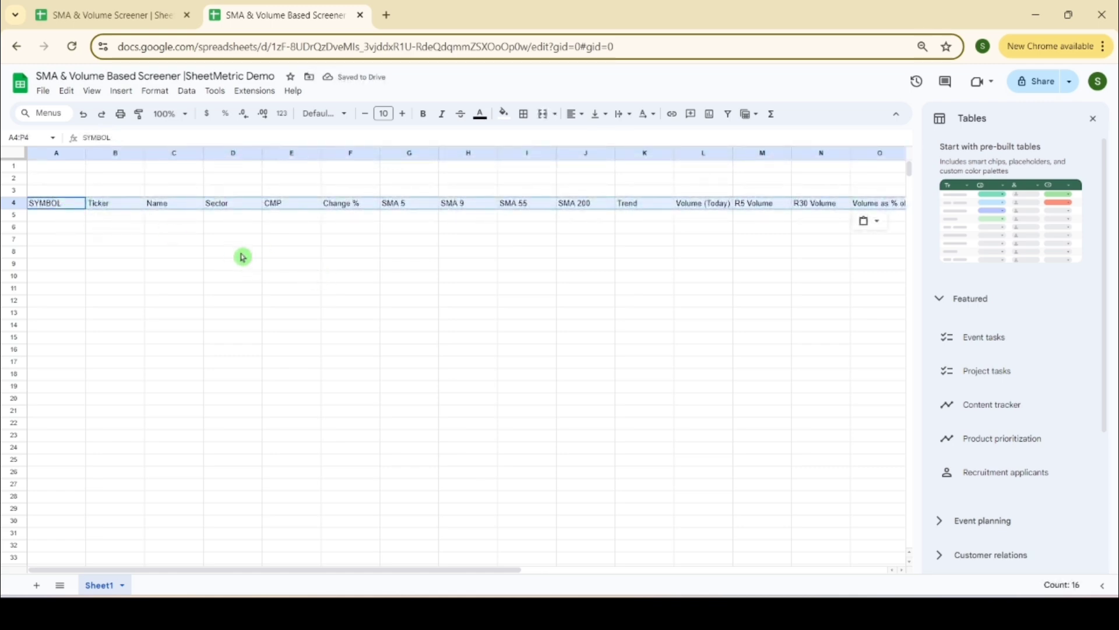
- Look over the original screener's symbol column, and add a second, renamed sheet to the demo spreadsheet
click(153, 12)
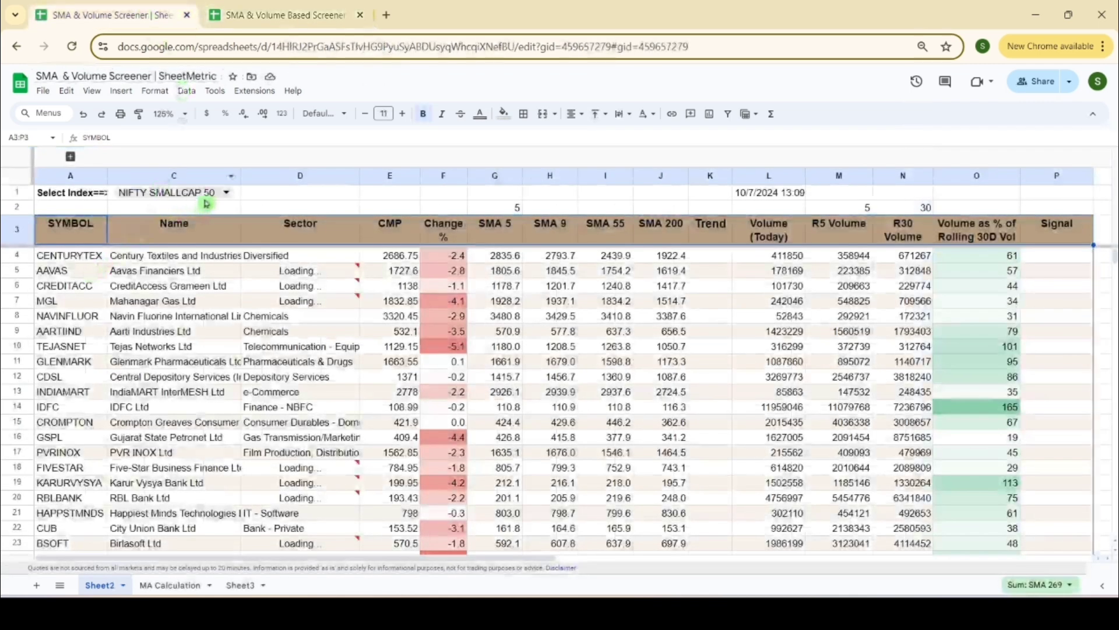
drag(82, 256, 58, 437)
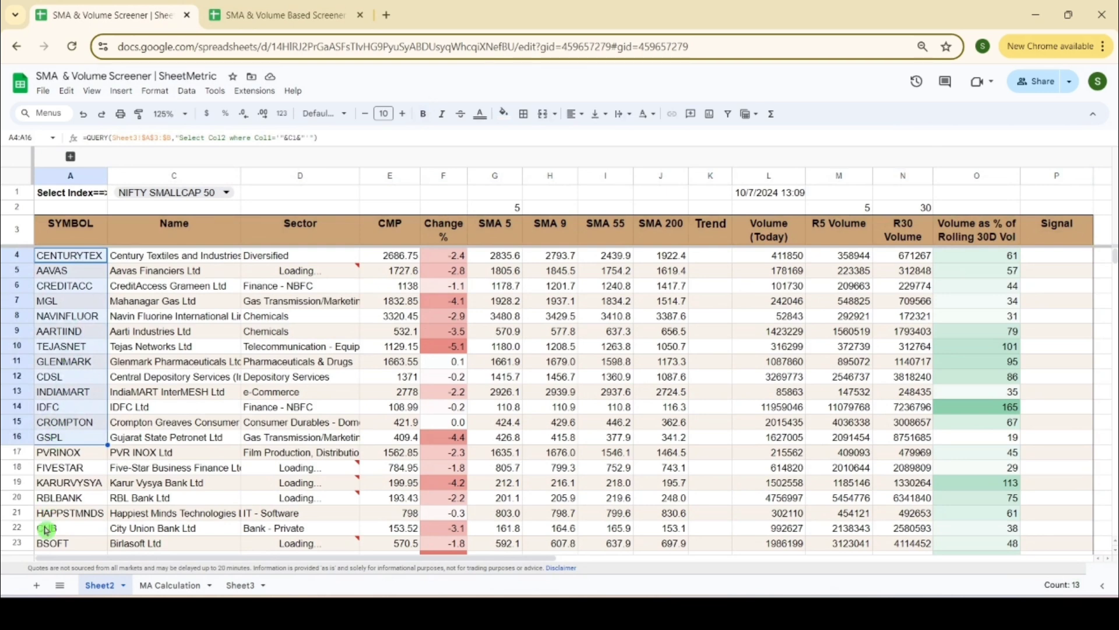
click(309, 4)
click(36, 584)
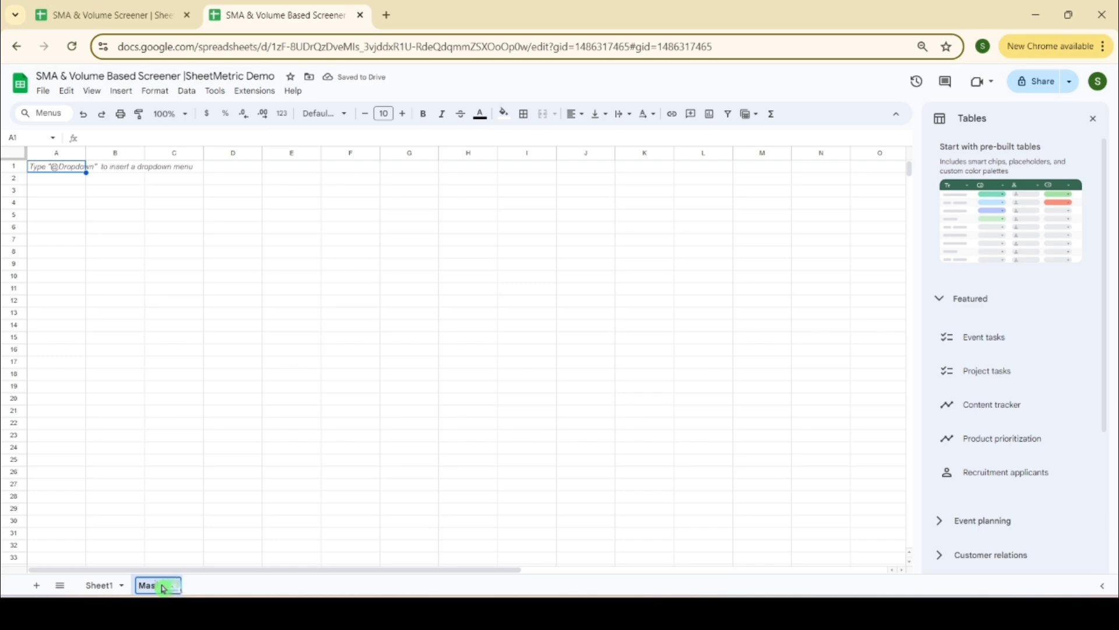
click(184, 468)
- Examine the index-to-symbol list on Sheet3 of the original screener and the index options offered in C1 of Sheet2
click(150, 11)
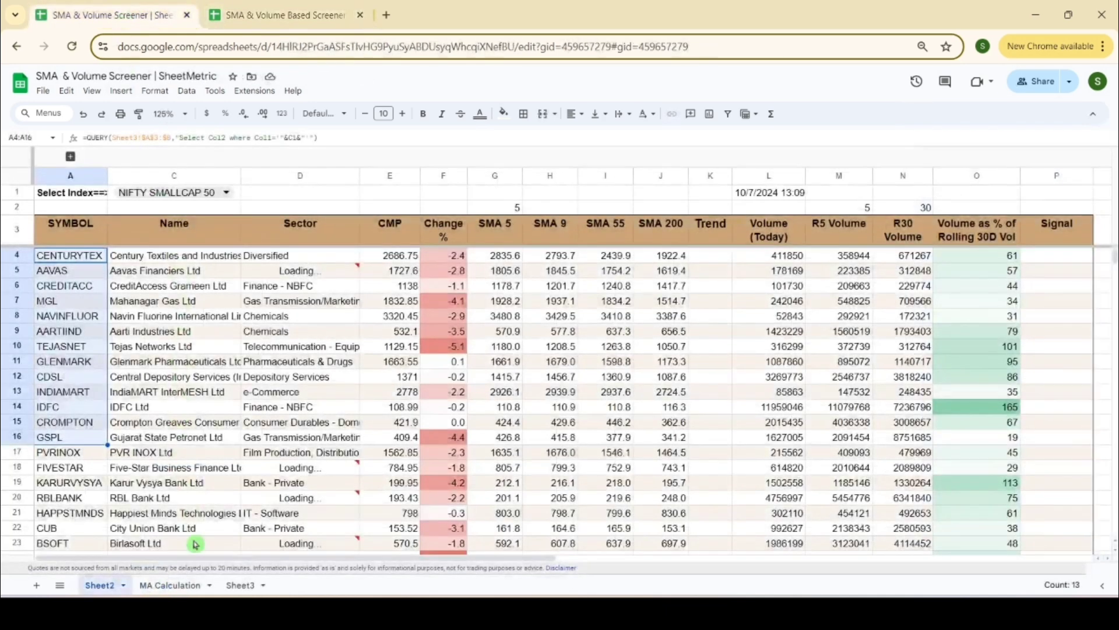
click(225, 588)
scroll(238, 408, up, 15)
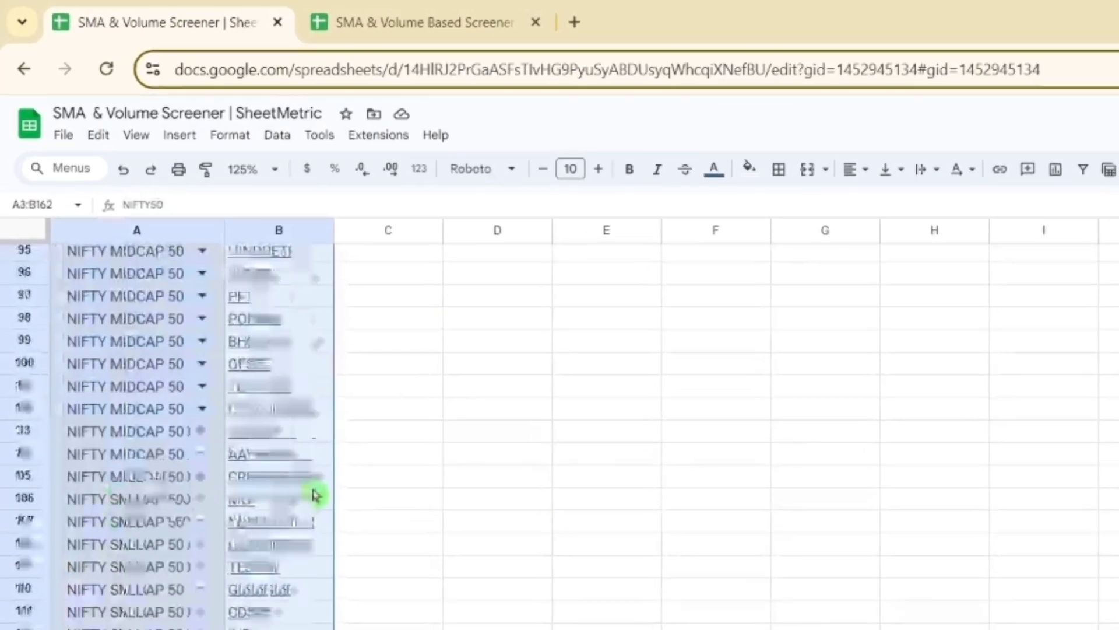
scroll(337, 521, up, 1)
click(449, 462)
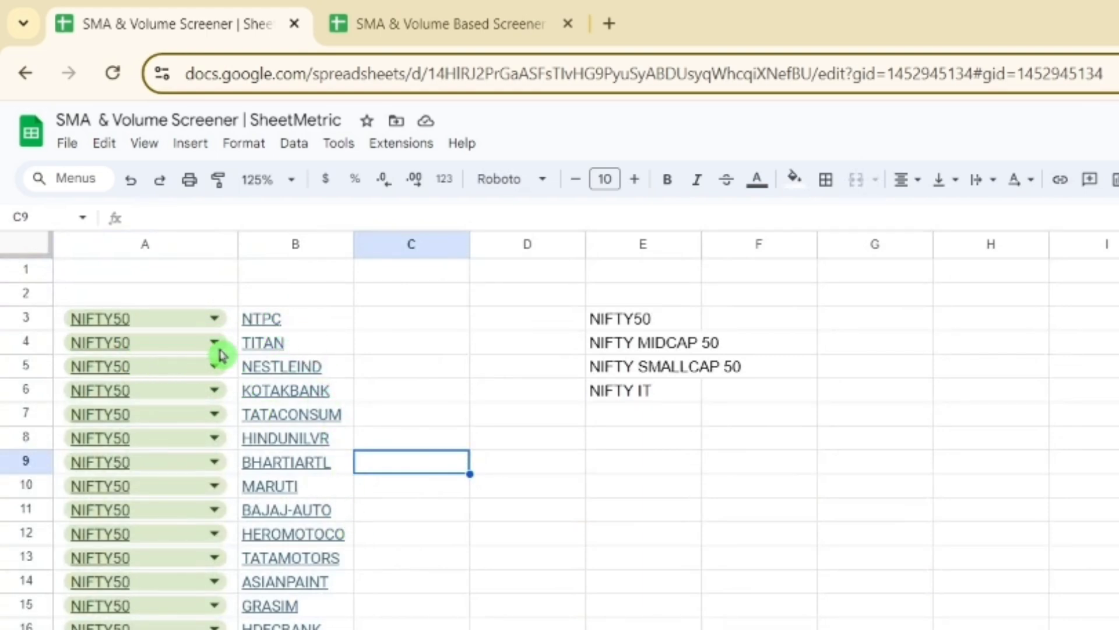
scroll(294, 606, down, 15)
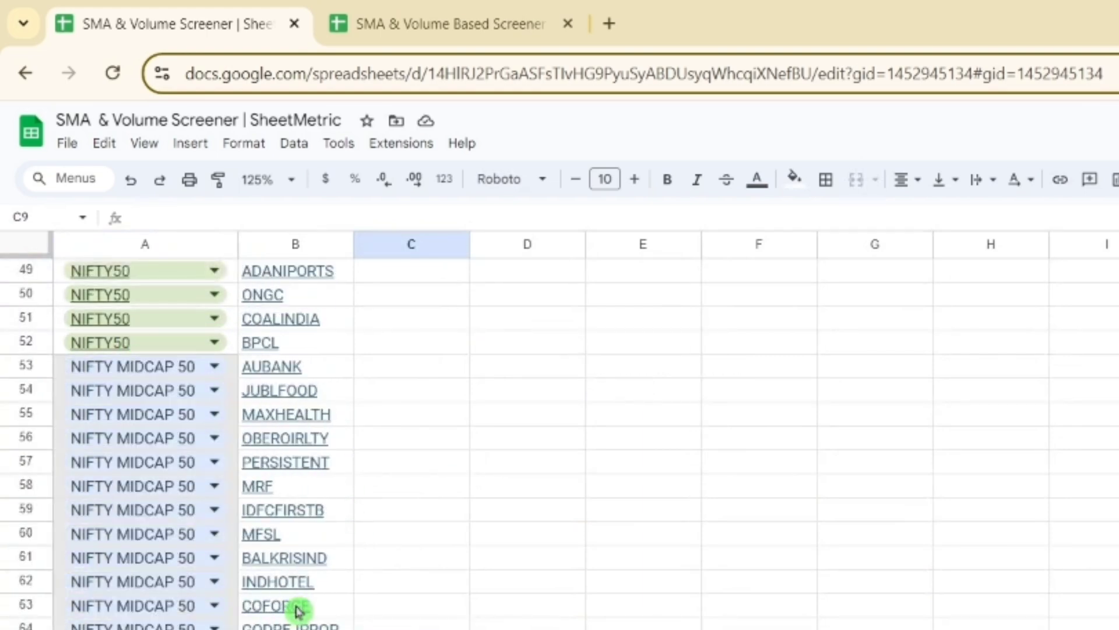
scroll(292, 457, down, 8)
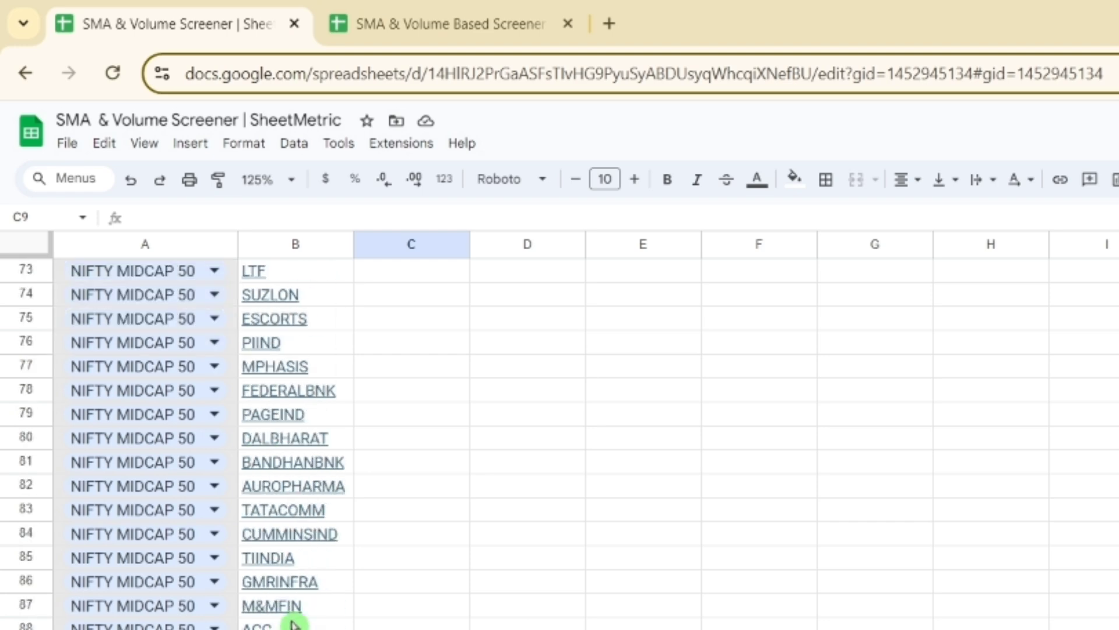
scroll(257, 568, down, 20)
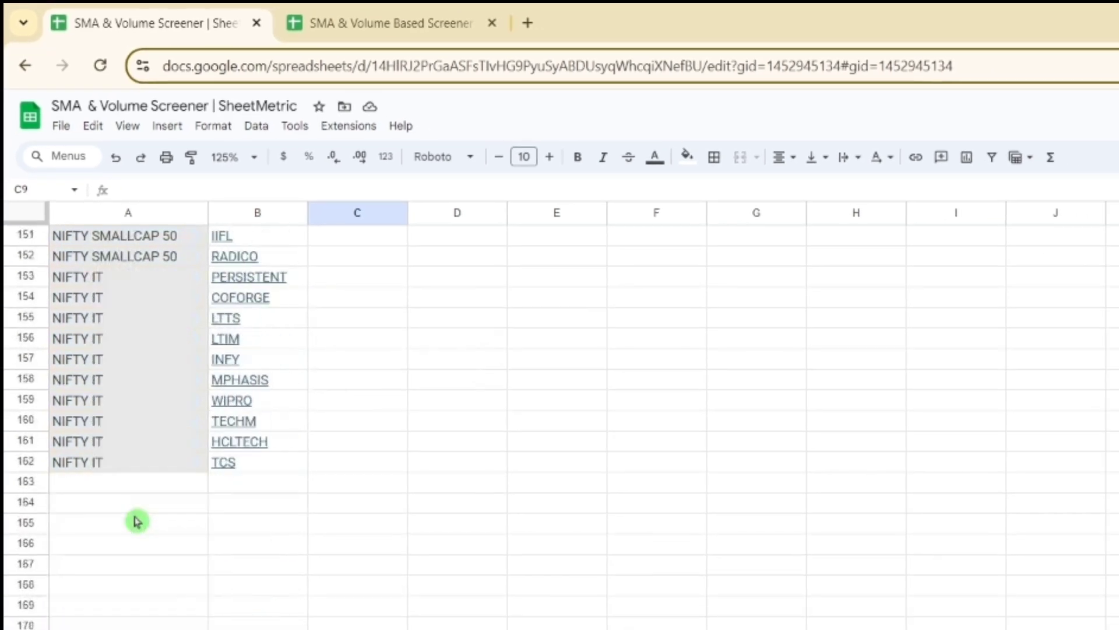
scroll(140, 518, up, 2)
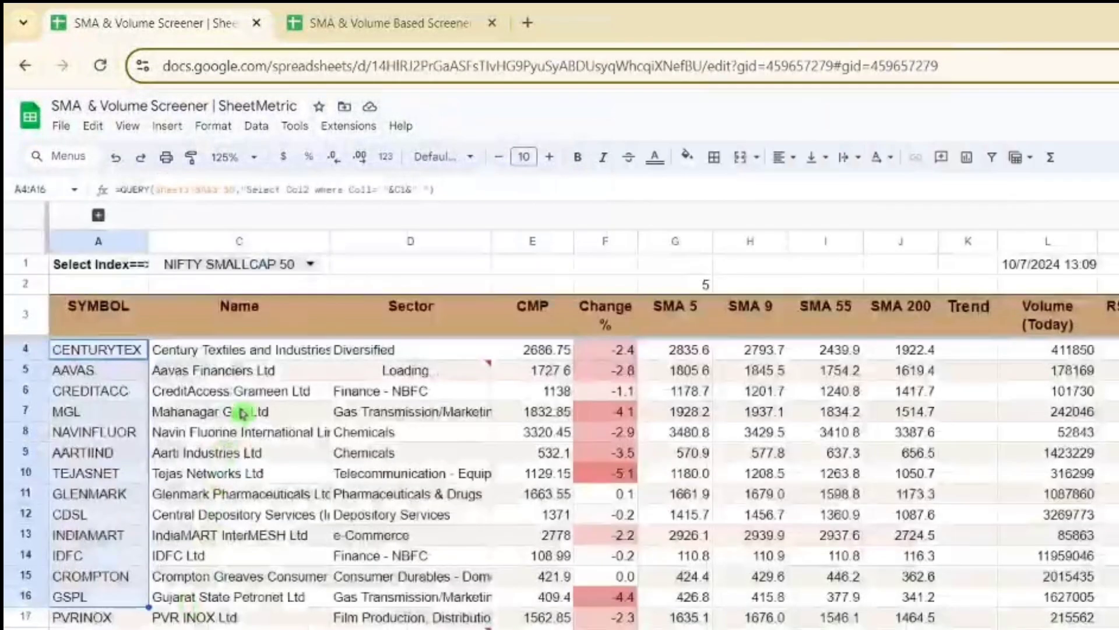
click(300, 200)
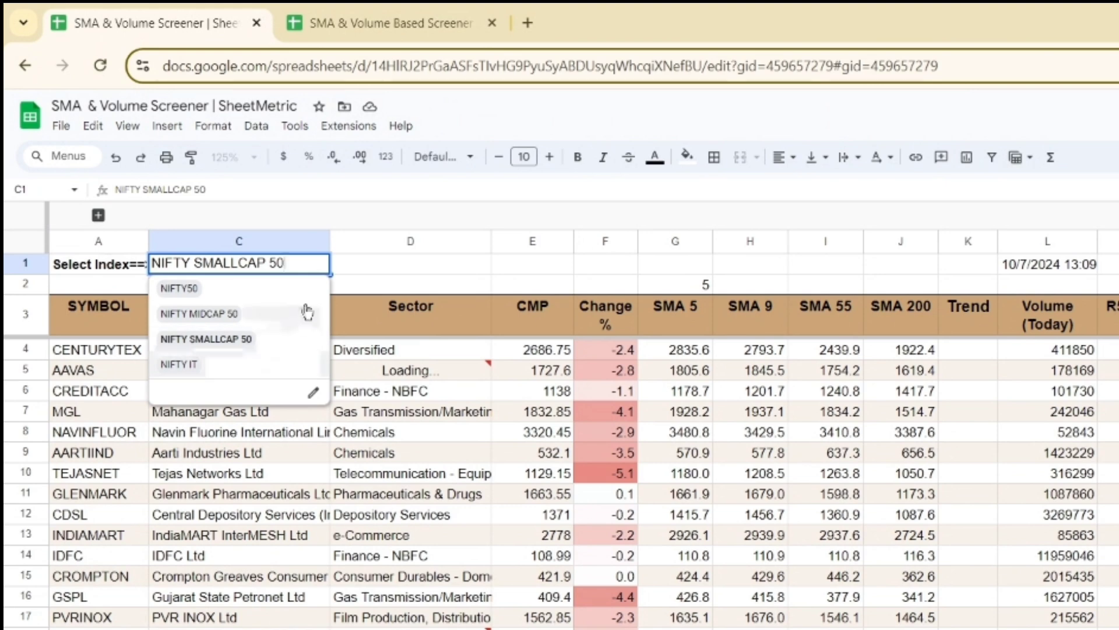
click(388, 276)
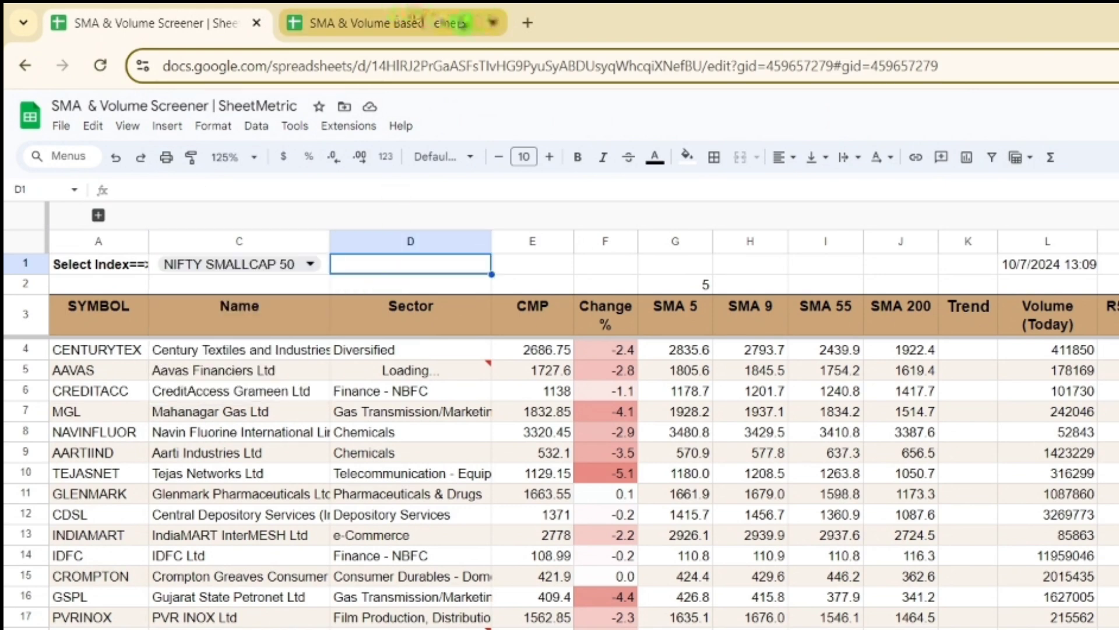
- Open the NSE India website in a new browser tab and go to its Market Watch page for indices
click(408, 22)
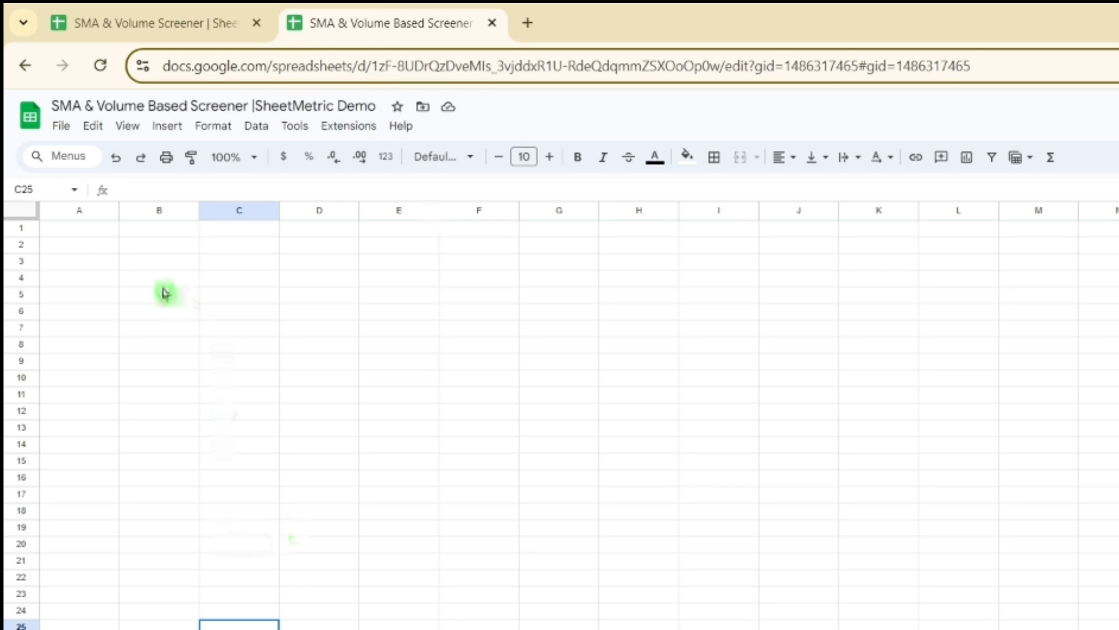
click(527, 23)
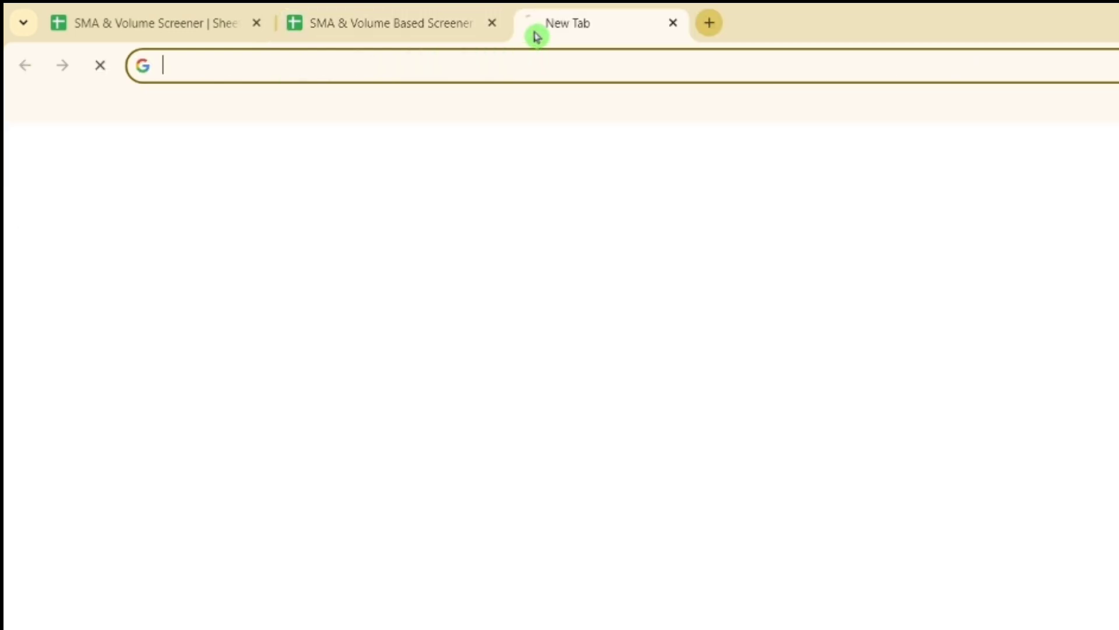
text(nse)
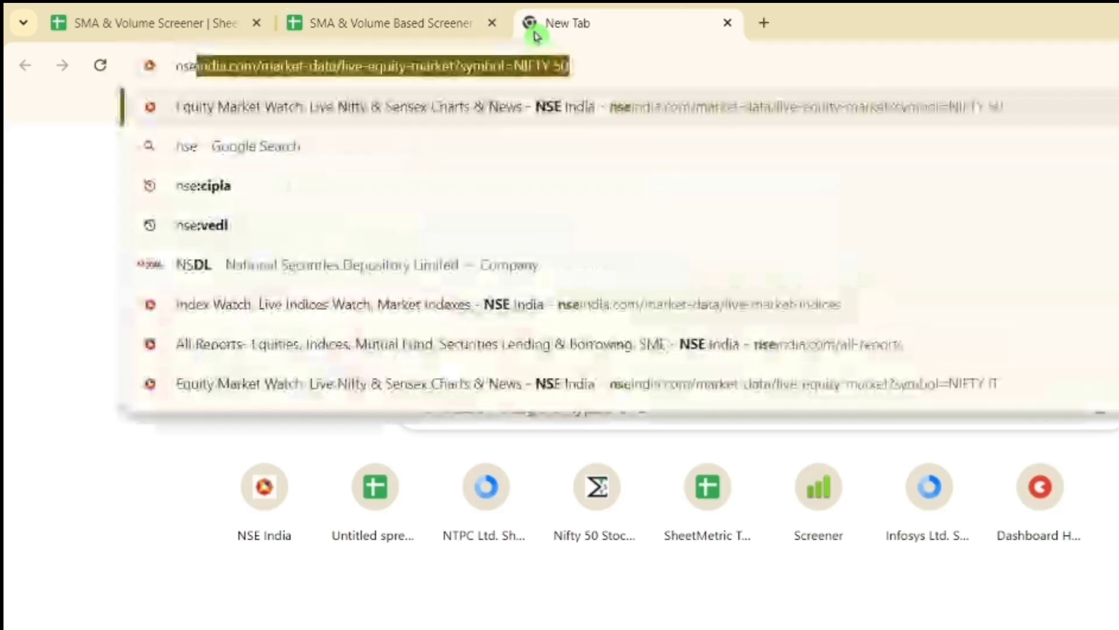
key(Return)
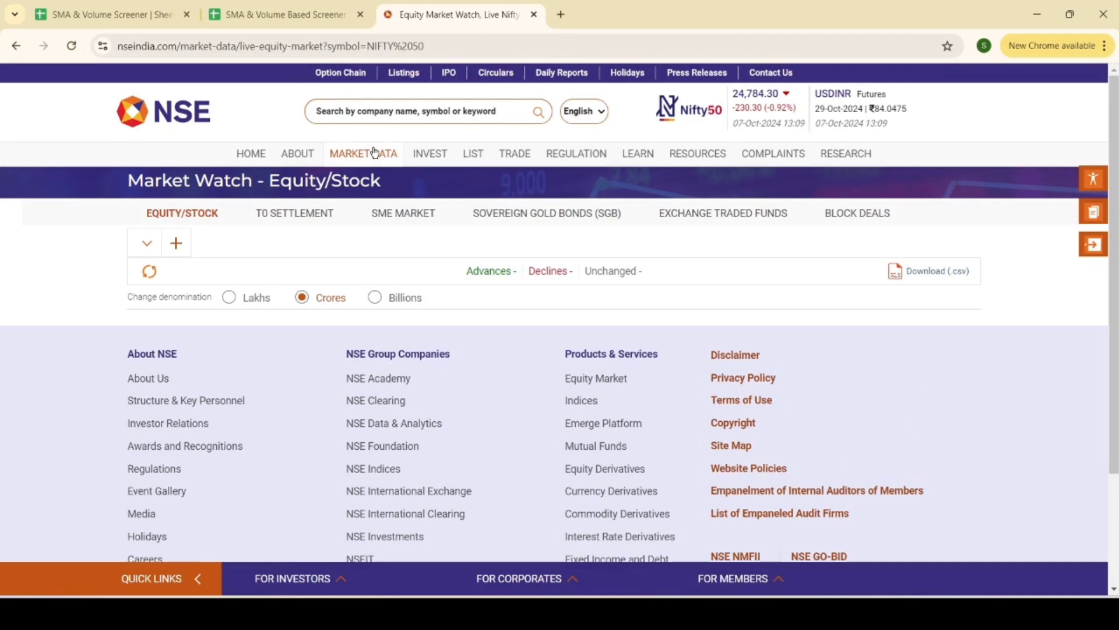
mouse_move(471, 195)
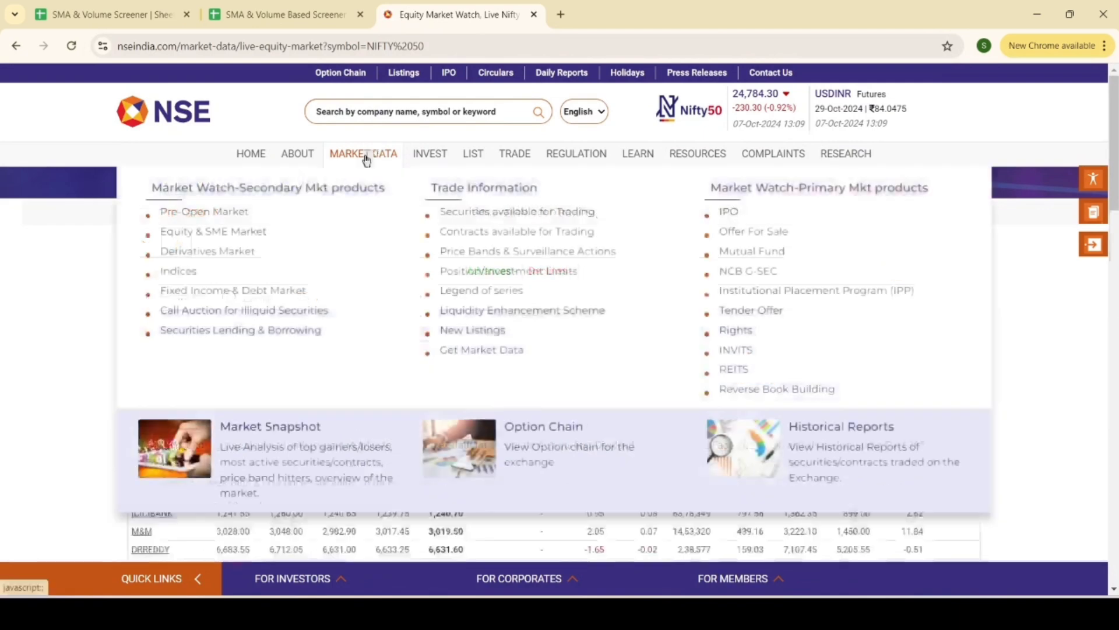
click(174, 278)
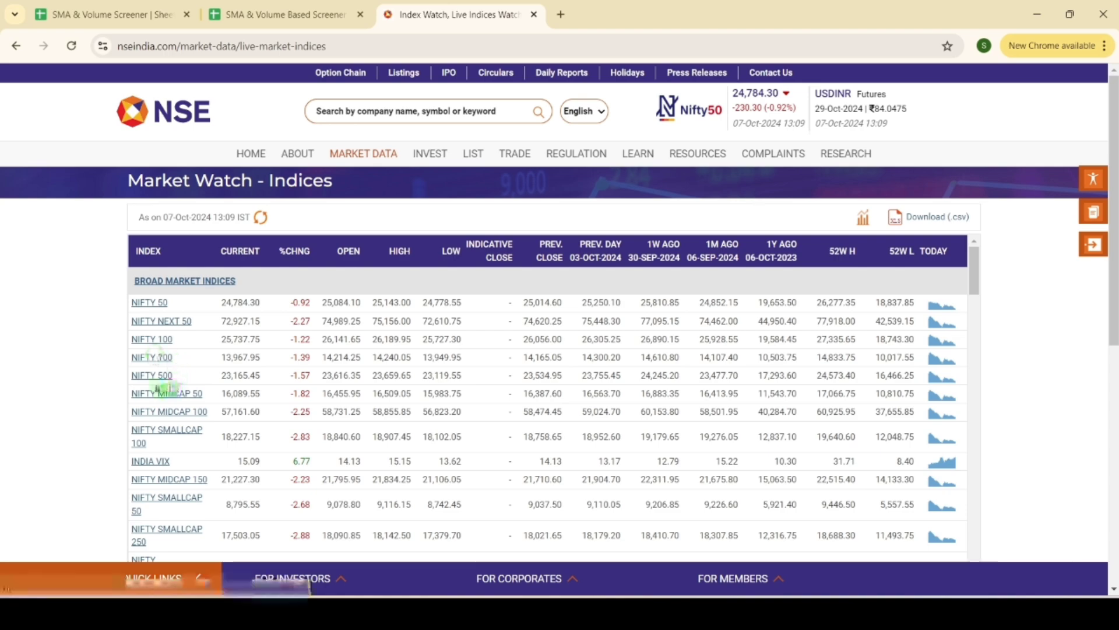
- Look through the broad, sectoral and strategy indices and open the stock list of the NIFTY IT index
scroll(209, 425, down, 8)
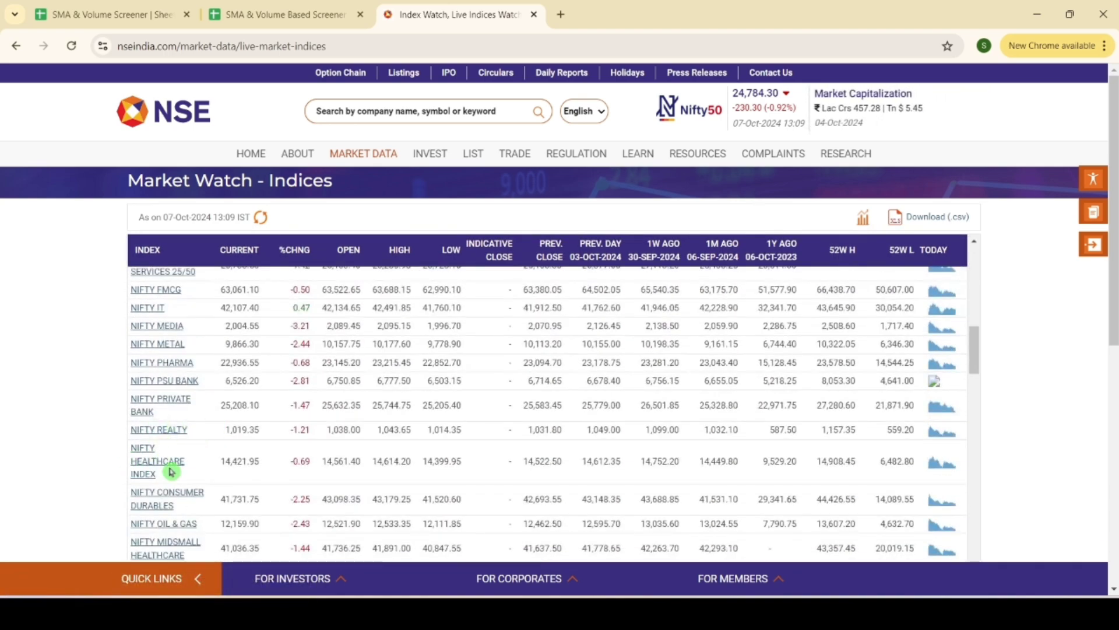
scroll(215, 450, down, 5)
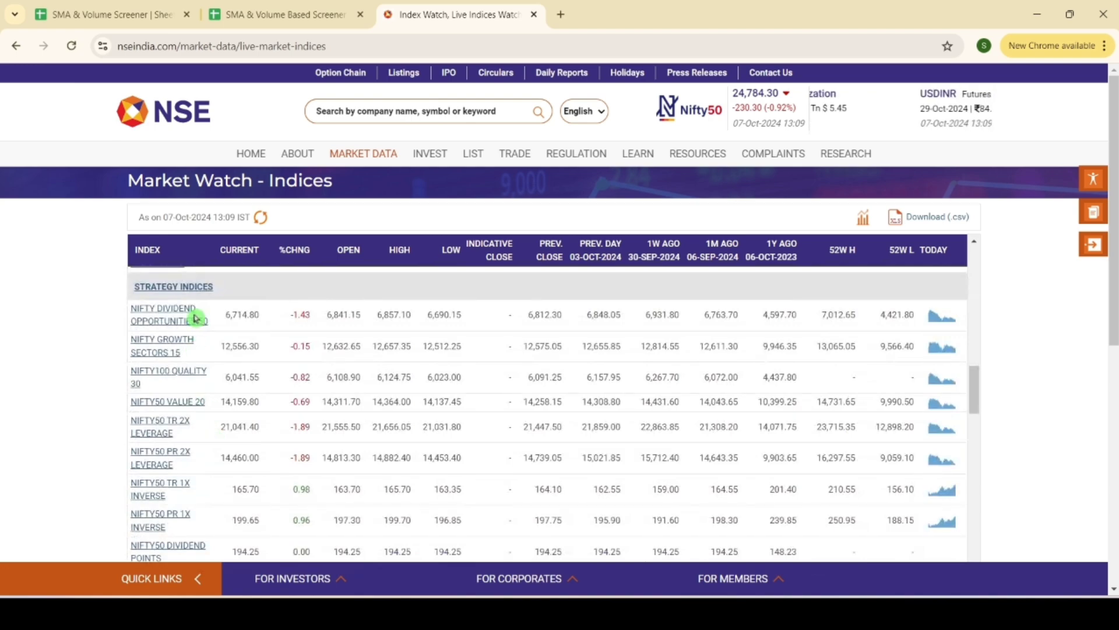
scroll(198, 326, up, 3)
scroll(210, 336, up, 4)
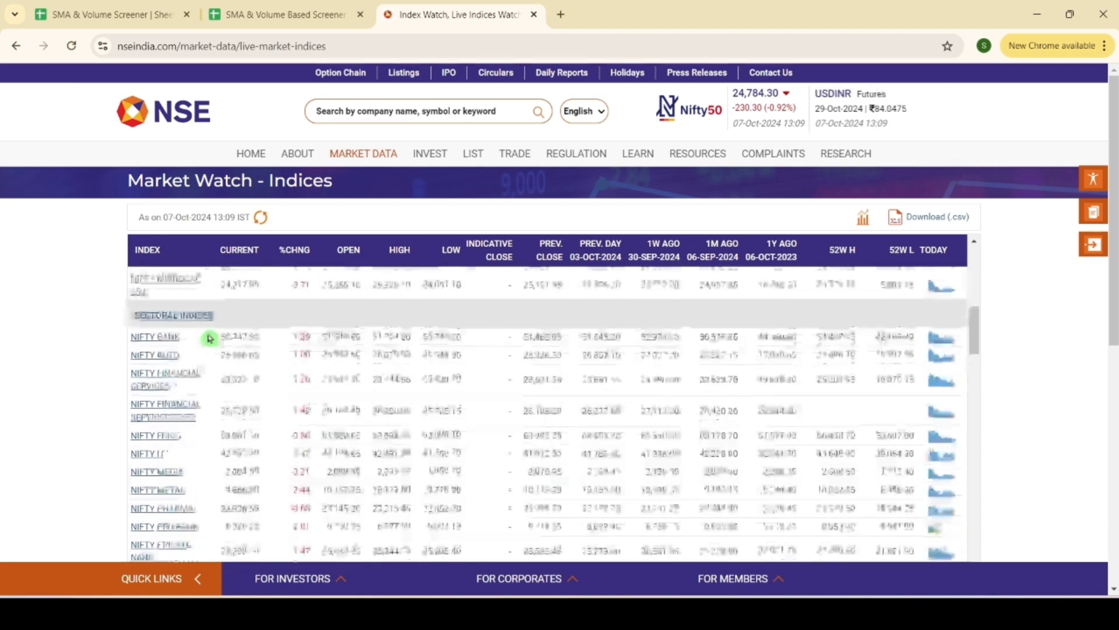
click(162, 459)
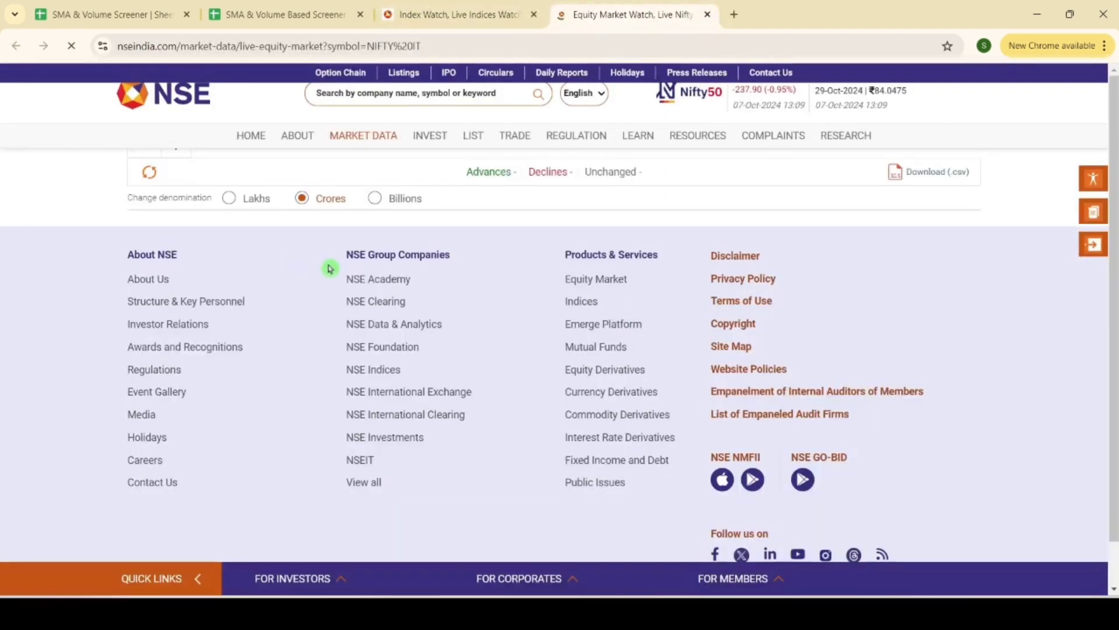
scroll(176, 373, down, 1)
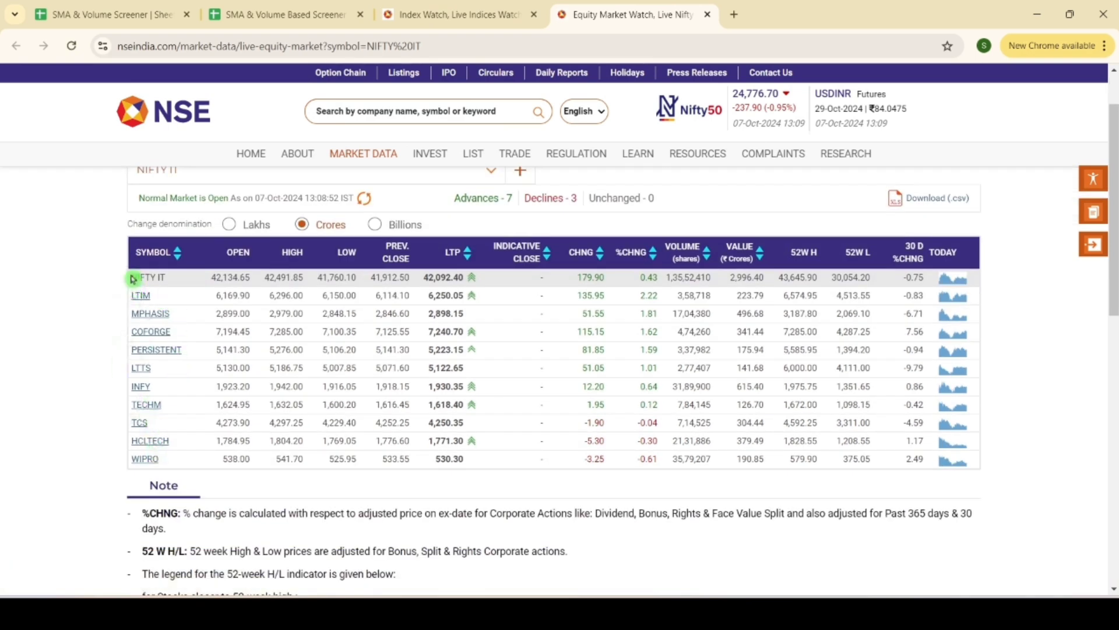
- Copy the NIFTY IT table from the index row through WIPRO and paste it at I3 of the demo spreadsheet's Master sheet
drag(133, 279, 213, 460)
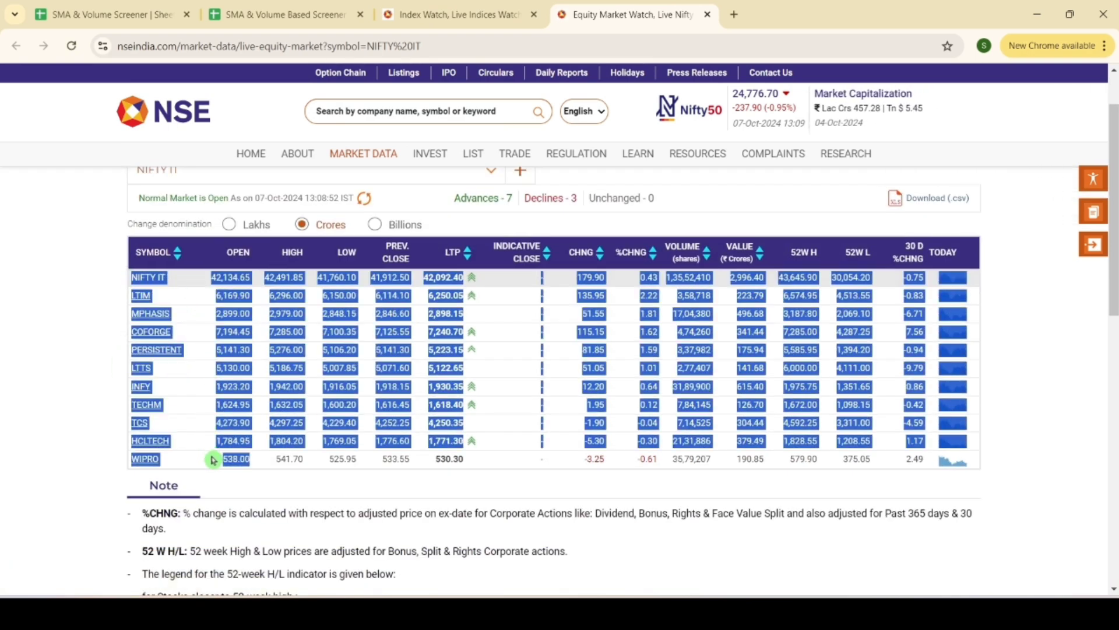
click(303, 15)
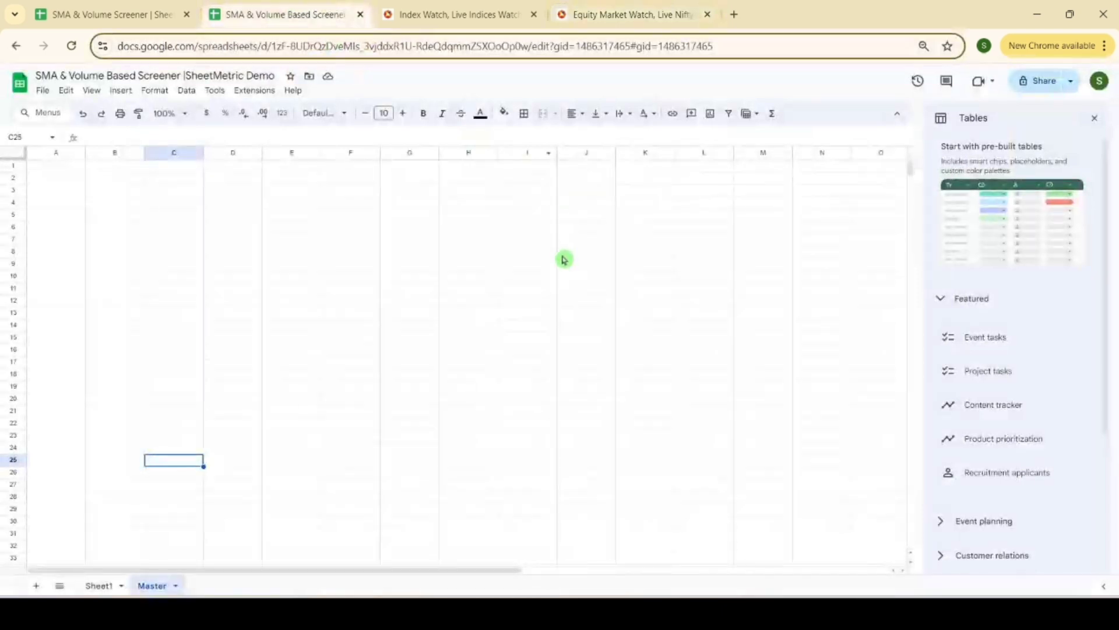
click(532, 198)
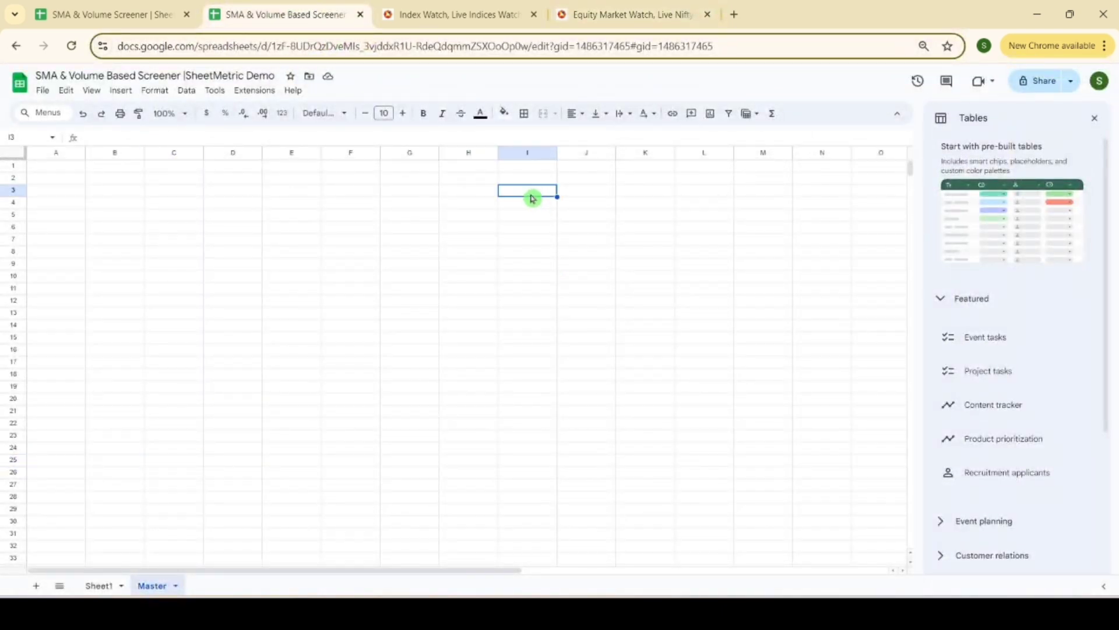
text(NIFTY IT	42,134.65	42,491.85	41,760.10	41,912.50	42,092.40 LTIM	6,169.90	6,296.00	6,150.00	6,114.10	6,250.05 MPHASIS	2,899.00	2,979.00	2,848.15	2,846.60	2,898.15 COFORGE	7,194.45	7,285.00	7,100.35	7,125.55	7,240.70 PERSISTENT	5,141.30	5,276.00	5,106.20	5,141.30	5,223.15 LTTS	5,130.00	5,186.75	5,007.85	5,071.60	5,122.65 INFY	1,923.20	1,942.00	1,916.05	1,918.15	1,930.35 TECHM	1,624.95	1,632.05	1,600.20	1,616.45	1,618.40 TCS	4,273.90	4,297.25	4,229.40	4,252.25	4,250.35 HCLTECH	1,784.95	1,804.20	1,769.05	1,776.60	1,771.30 WIPRO	538)
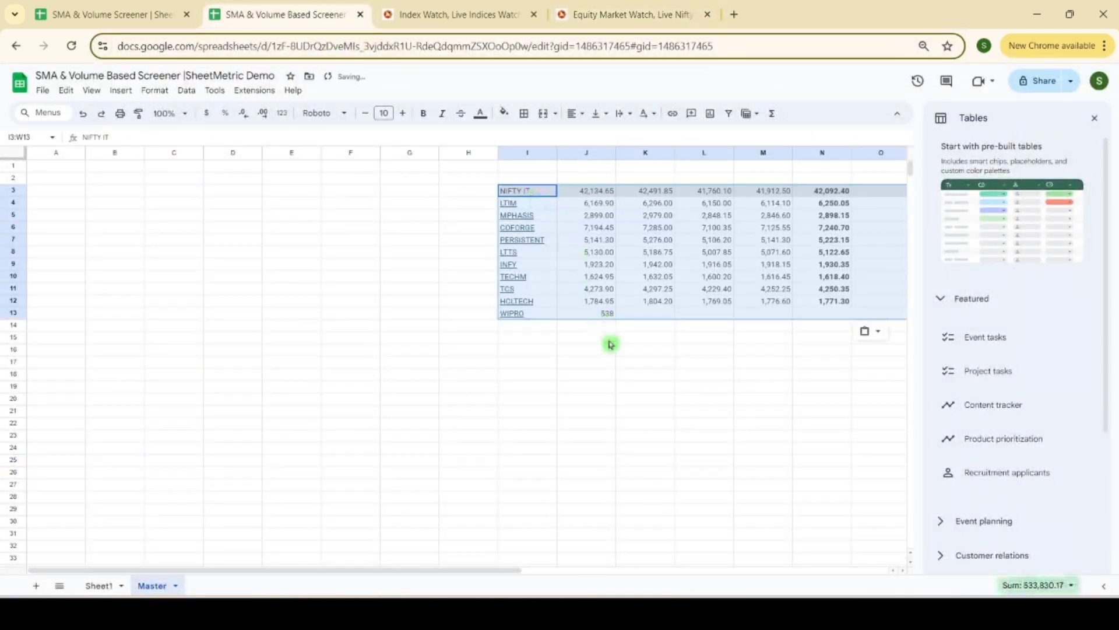
click(609, 338)
- Delete columns J to Z of the Master sheet so that only the pasted symbols are kept
click(589, 151)
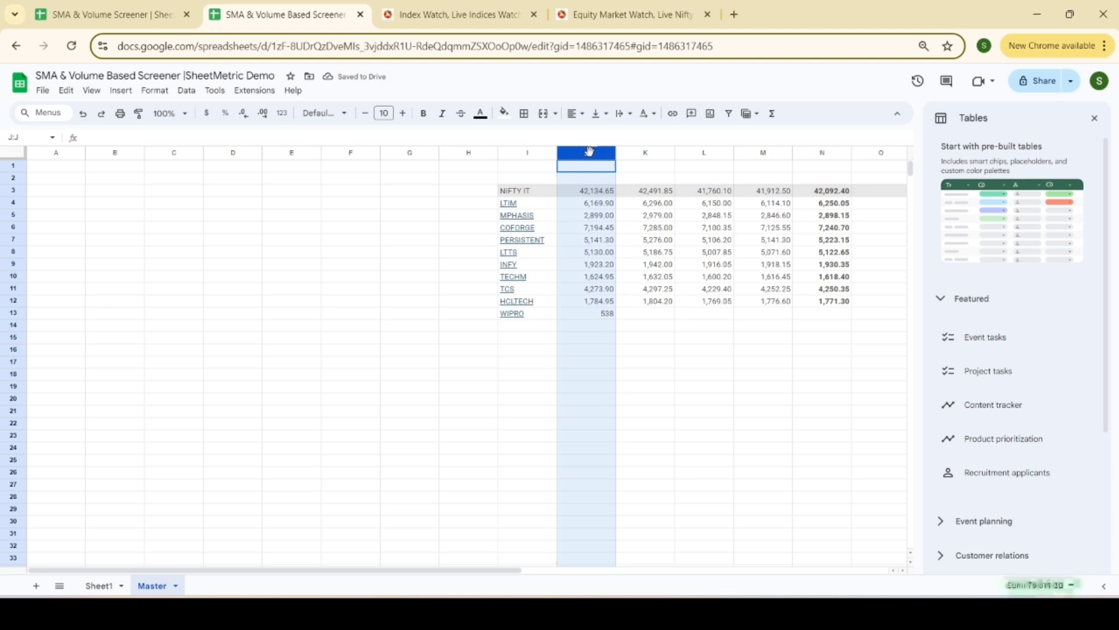
key(shift+Right)
key(shift+Right)
key(shift+Right)
key(shift+Right)
key(shift+Right)
key(shift+Right)
key(shift+Right)
key(shift+Right)
key(shift+Right)
key(shift+Right)
key(shift+Right)
key(shift+Right)
key(shift+Right)
key(shift+Right)
key(shift+Right)
key(shift+Right)
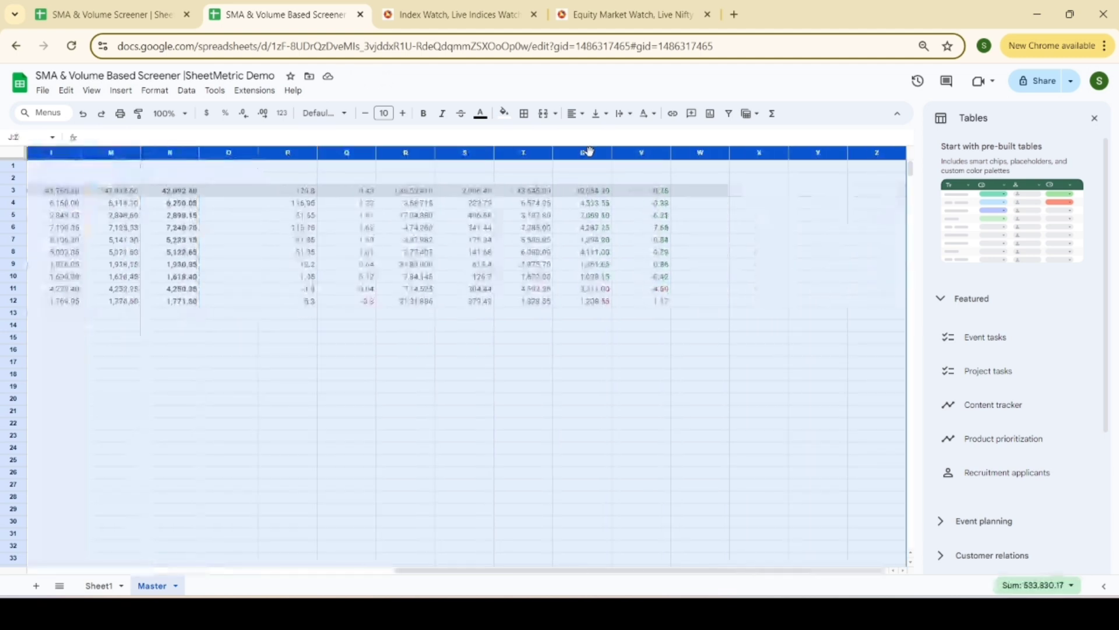
right_click(589, 150)
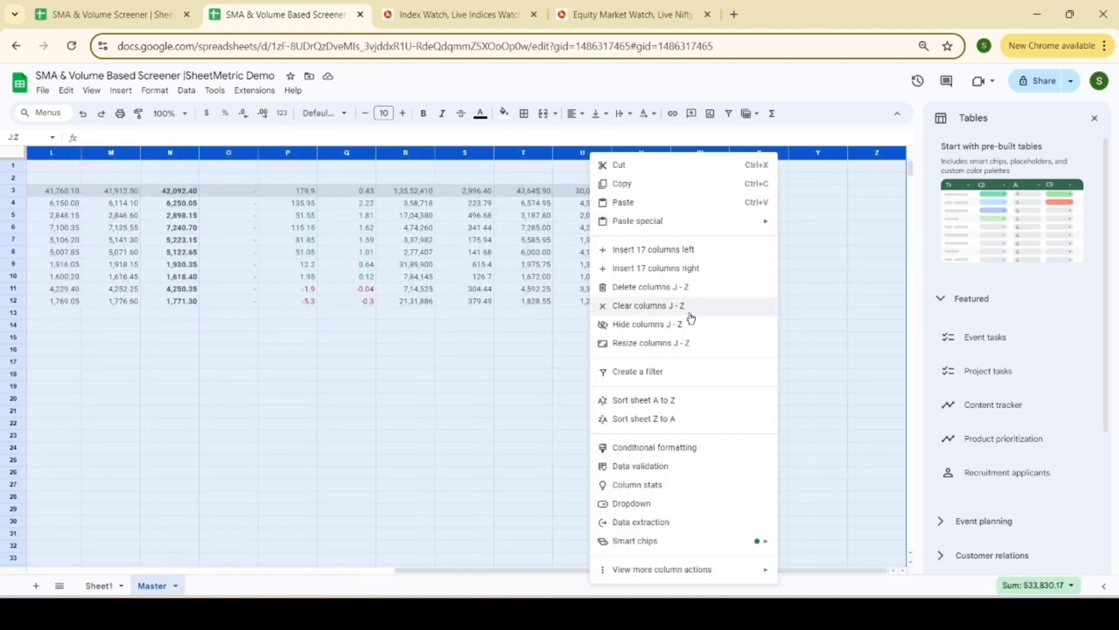
click(679, 286)
- Copy the NIFTY IT index name from I3 to H4 and fill it down to H13 beside the symbols
click(531, 191)
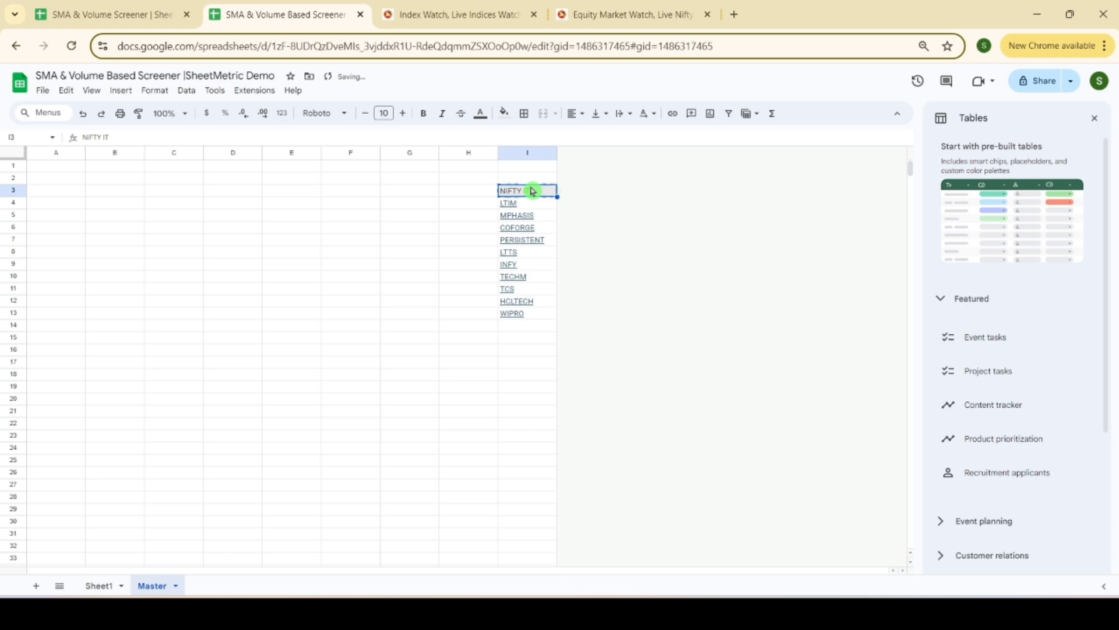
key(ctrl+c)
key(Left)
key(Down)
key(ctrl+v)
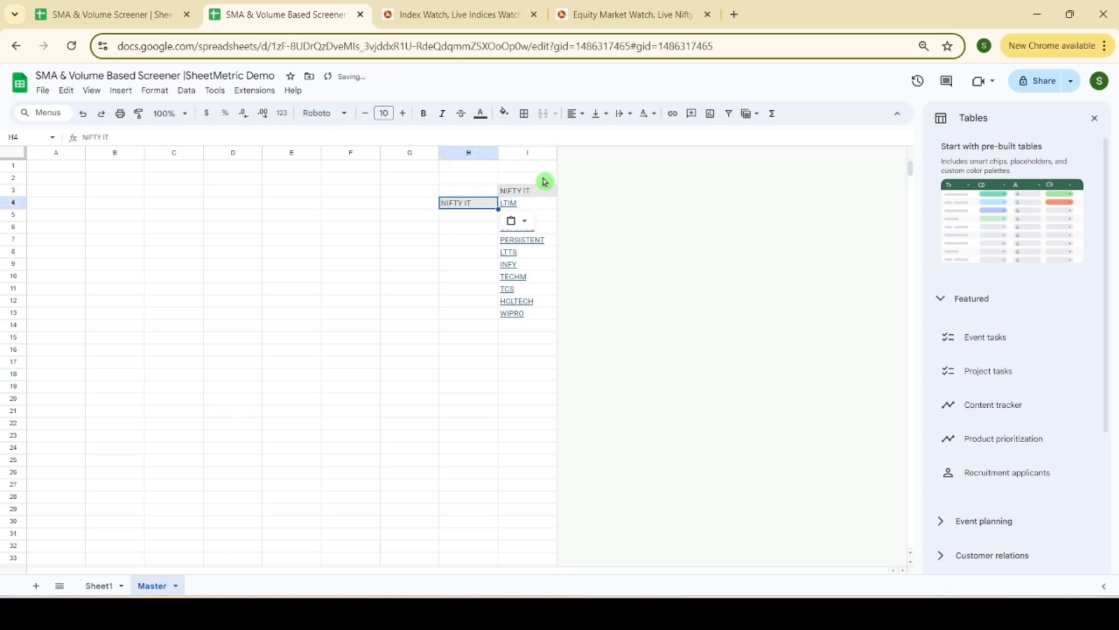
key(Down)
key(Down)
key(Down)
key(Down)
key(Down)
key(Down)
key(Down)
key(Down)
key(Down)
key(ctrl+shift+Up)
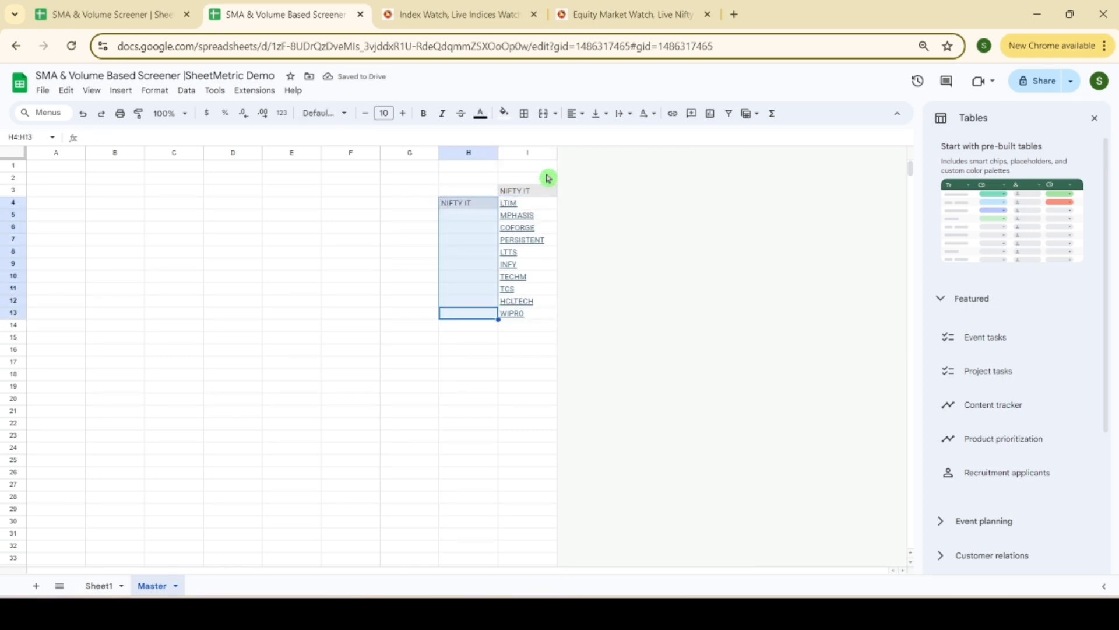
key(ctrl+d)
drag(477, 327, 486, 497)
drag(539, 327, 542, 460)
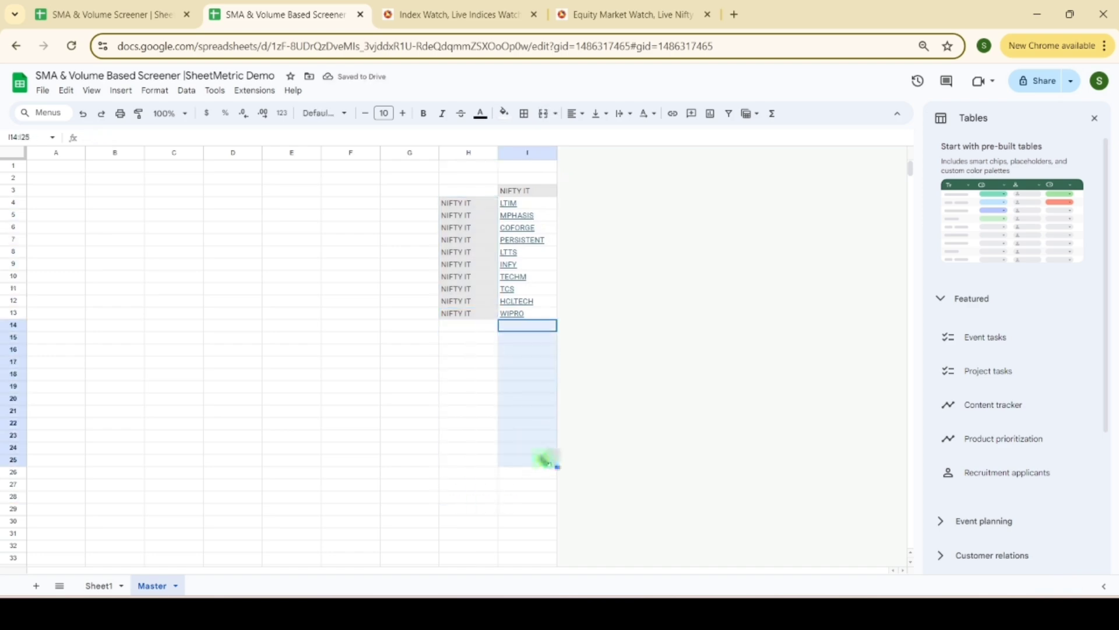
- Copy the index-to-symbol list A3:B162 from Sheet3 of the original screener and paste it without formatting at A4 of the Master sheet
click(124, 4)
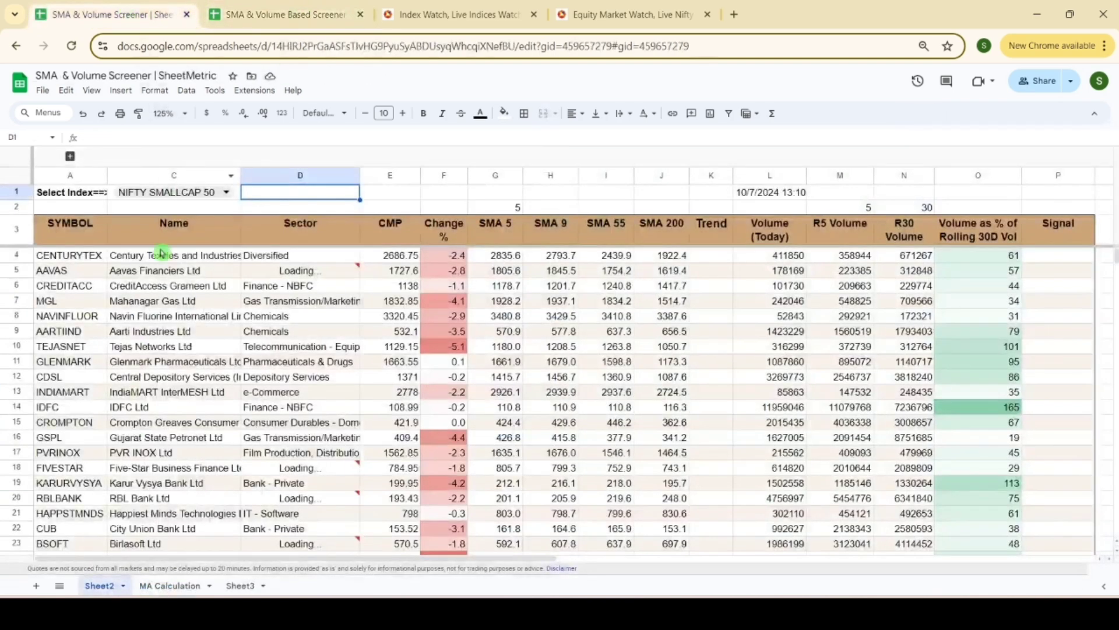
click(239, 586)
scroll(113, 308, up, 20)
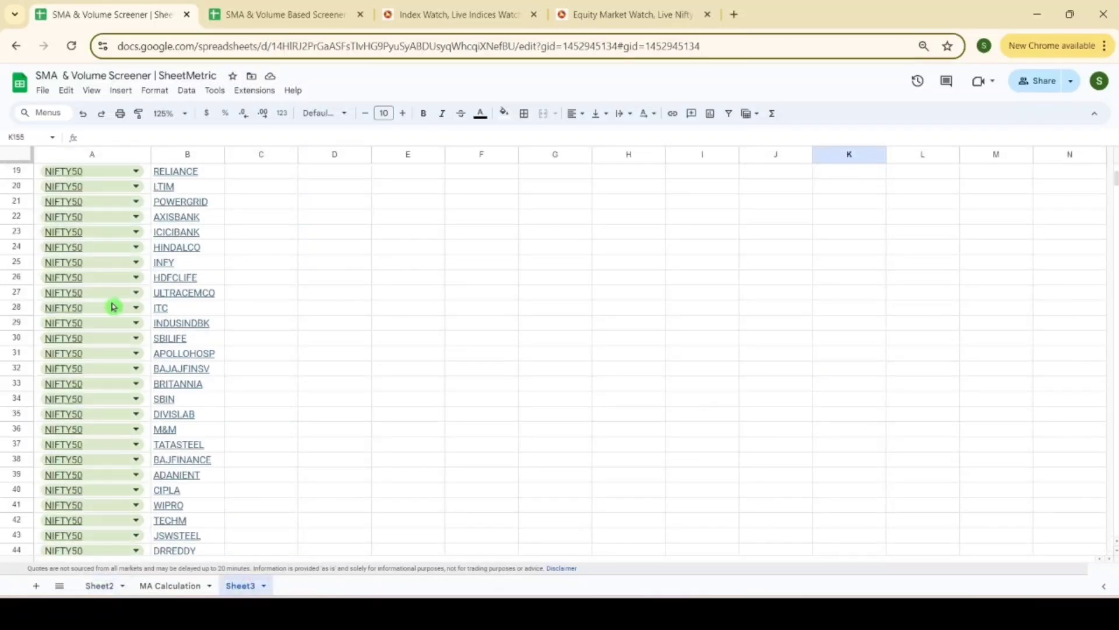
click(140, 186)
key(Down)
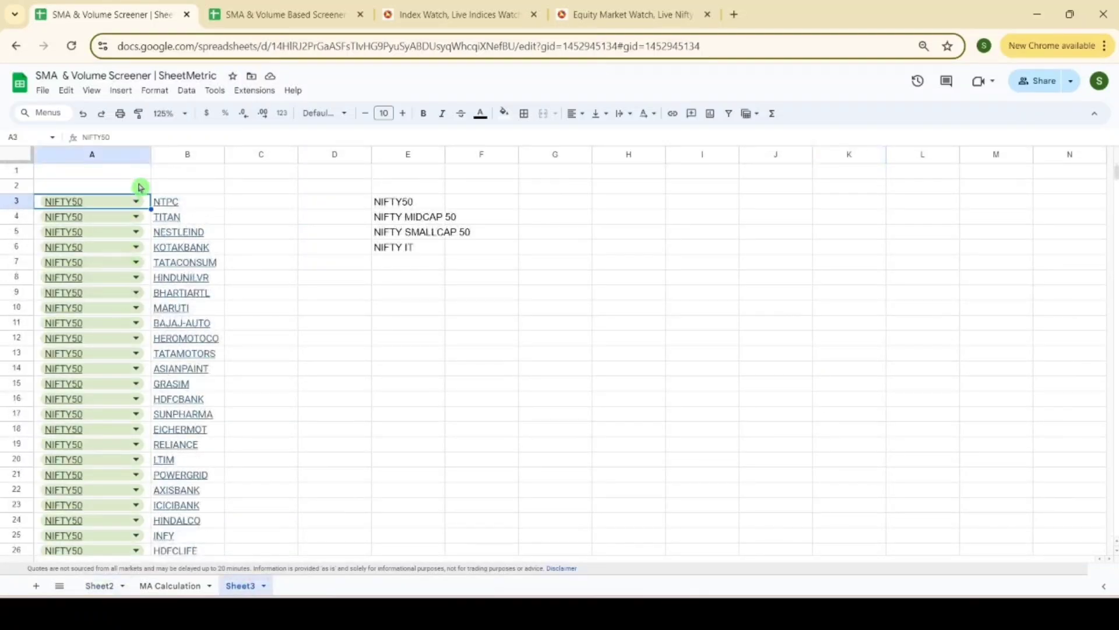
key(shift+Right)
key(ctrl+shift+Down)
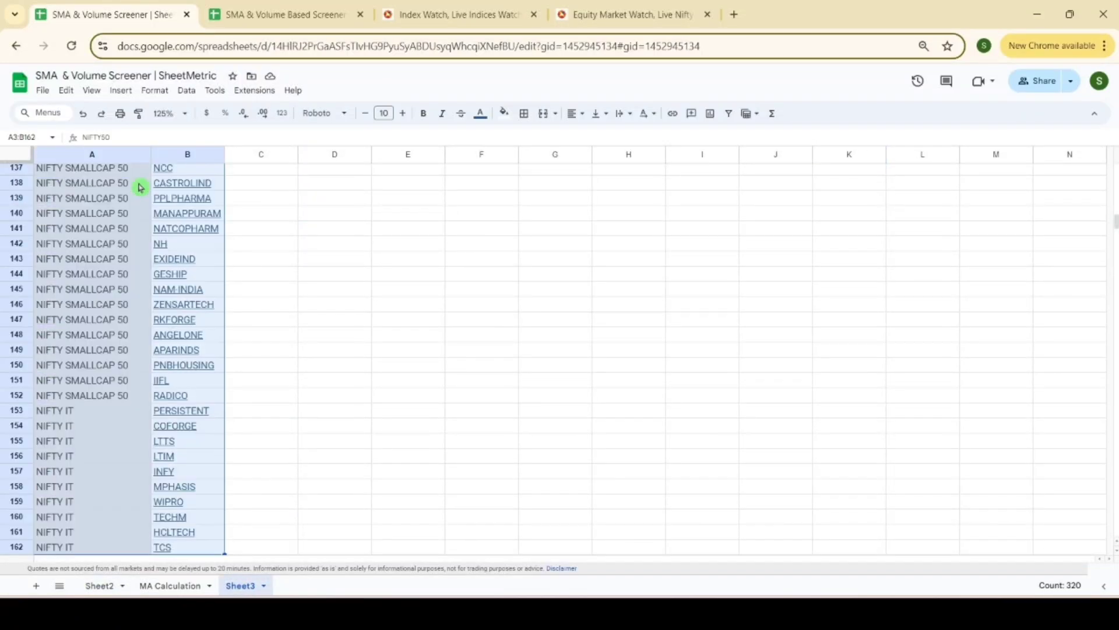
key(ctrl+Tab)
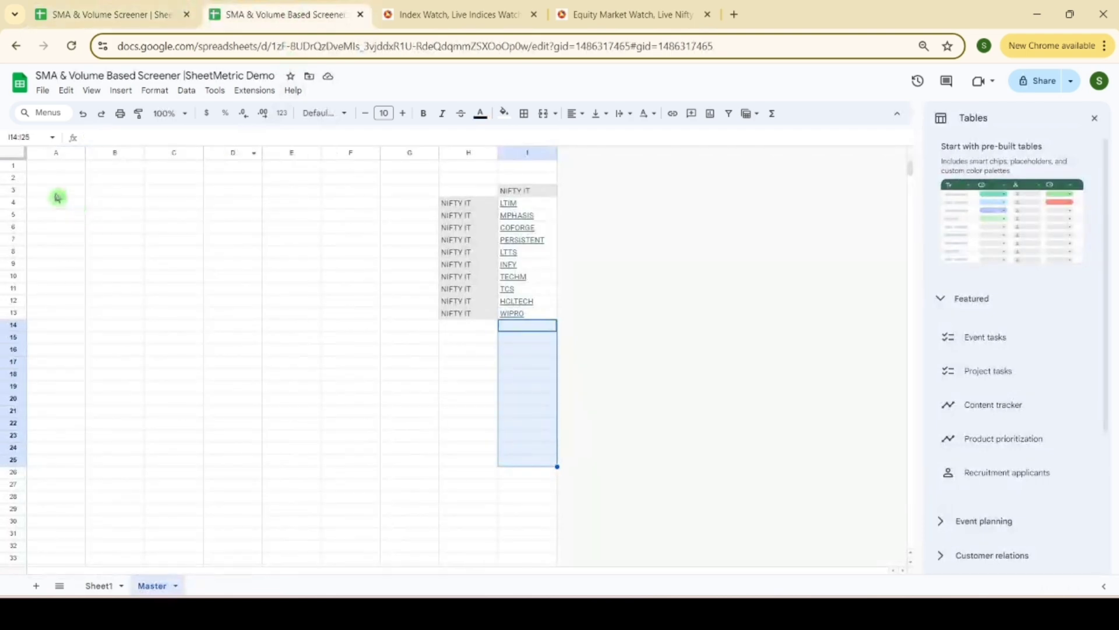
click(56, 205)
key(ctrl+v)
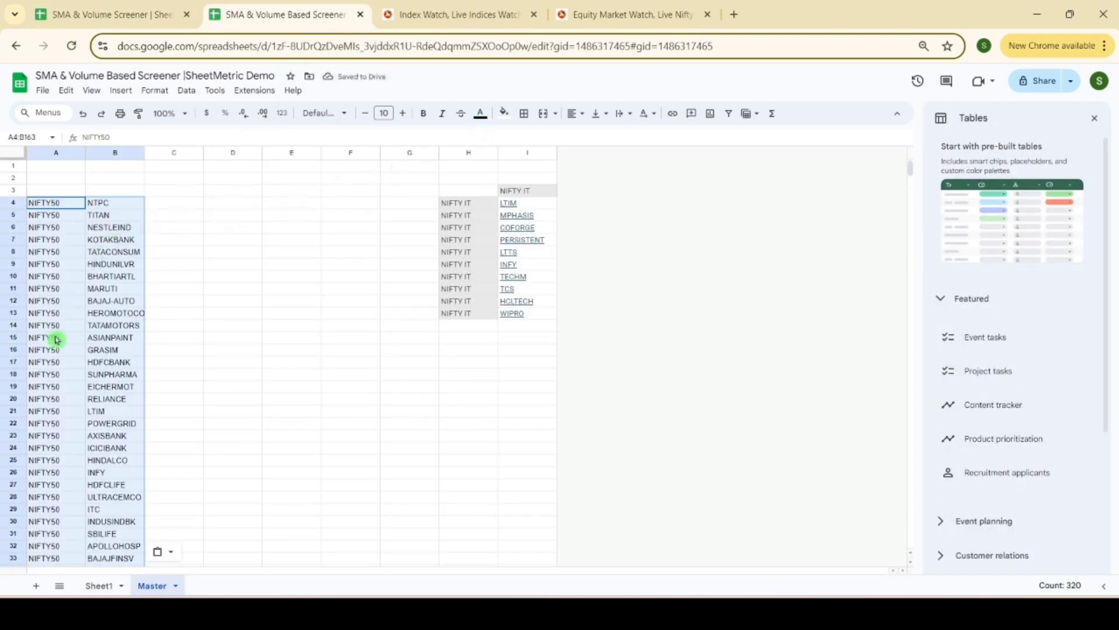
- Check the pasted index-to-symbol list and widen column A to fit the full index names
scroll(61, 337, down, 20)
scroll(61, 336, up, 20)
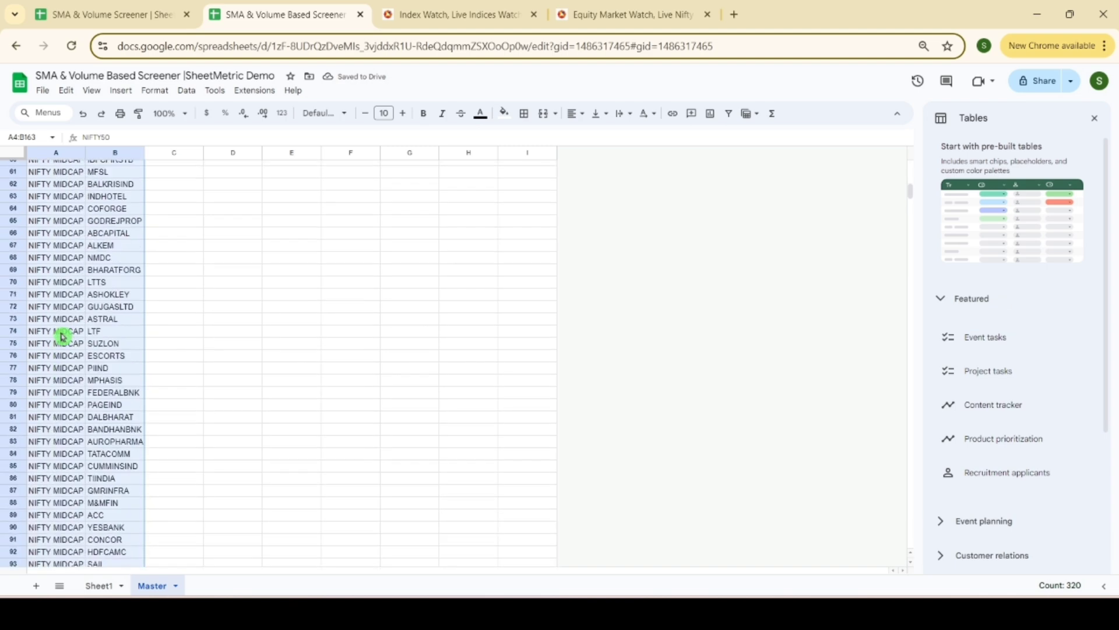
drag(85, 152, 108, 152)
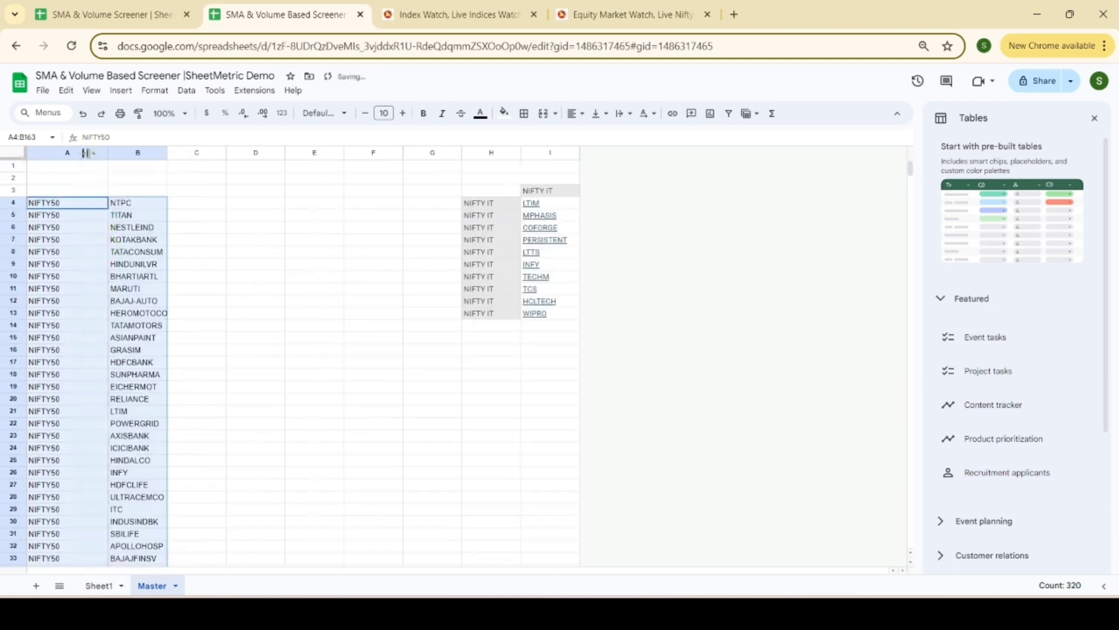
- Enter =UNIQUE(A4:A163) in D4 of the Master sheet to list each index name once, and check the resulting entries
click(263, 204)
text(=un)
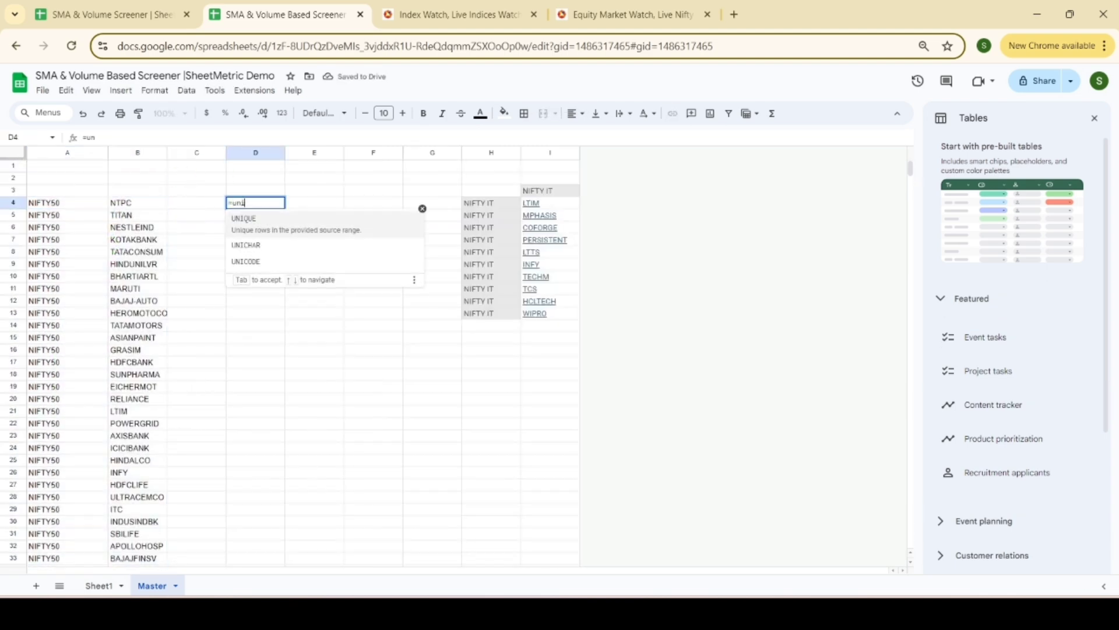
text(i)
click(265, 220)
click(55, 202)
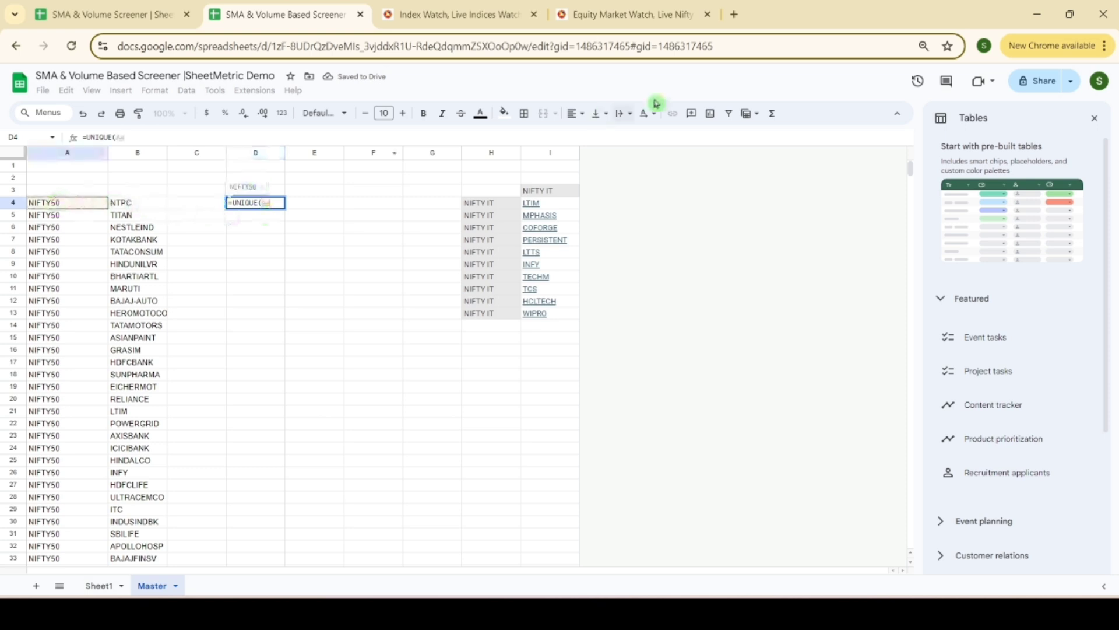
key(ctrl+shift+Down)
text())
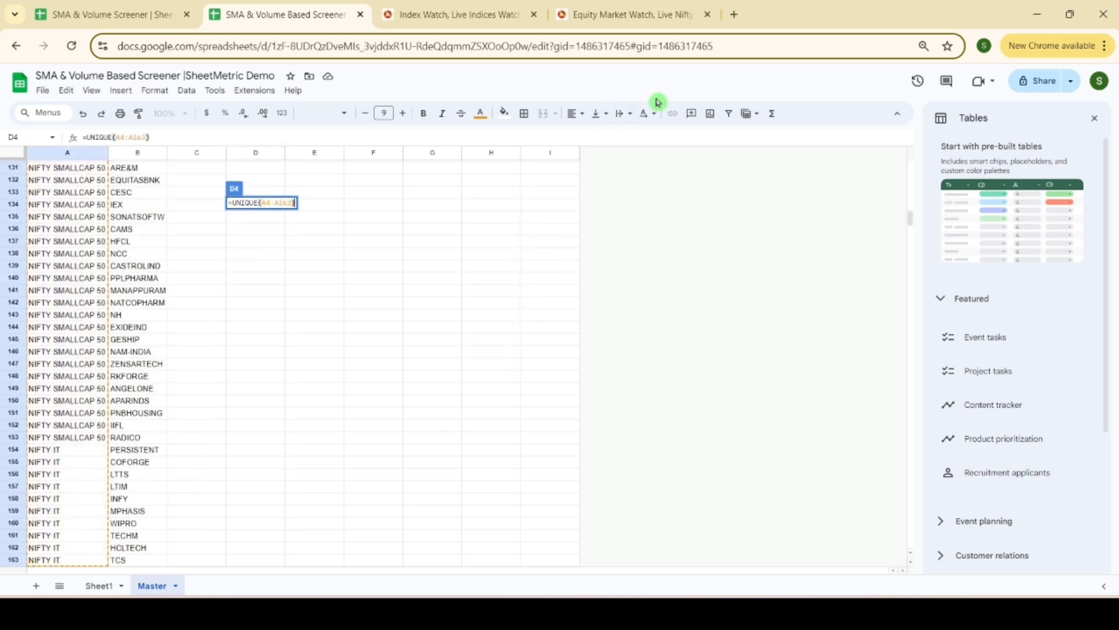
key(Return)
key(Up)
key(Up)
key(Down)
key(Down)
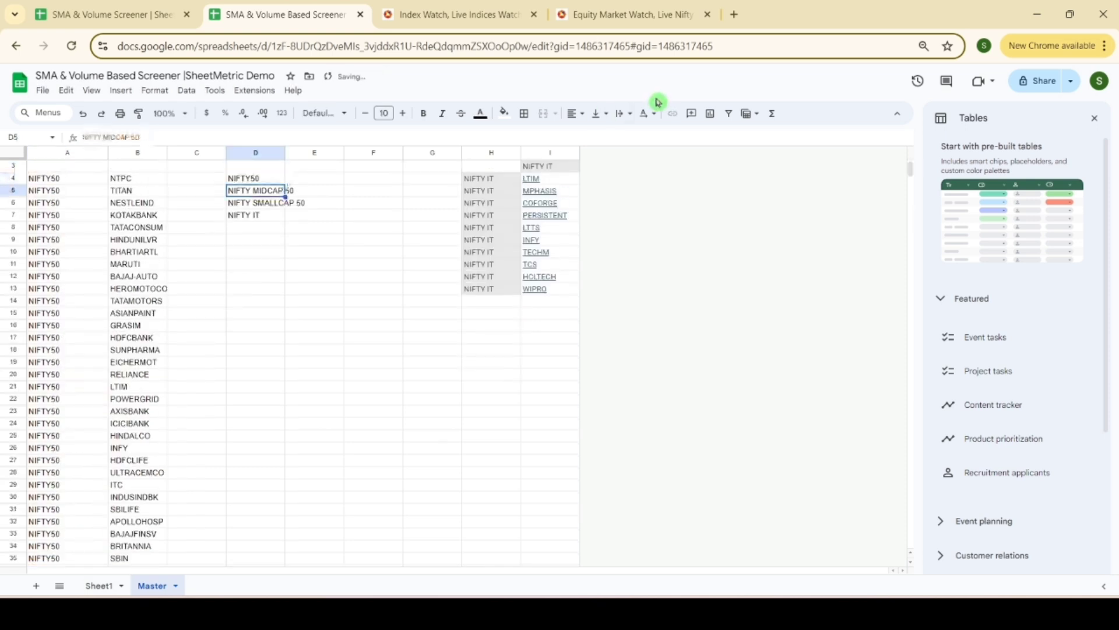
key(Down)
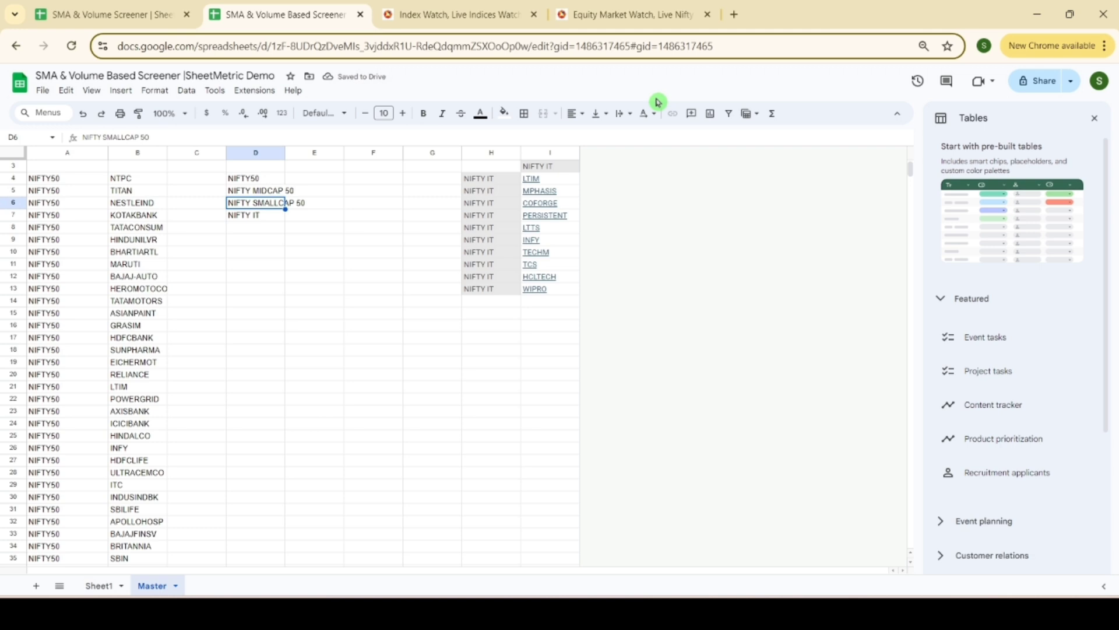
- Add a data validation rule to C1 of Sheet1 with the criteria Dropdown (from a range)
key(Down)
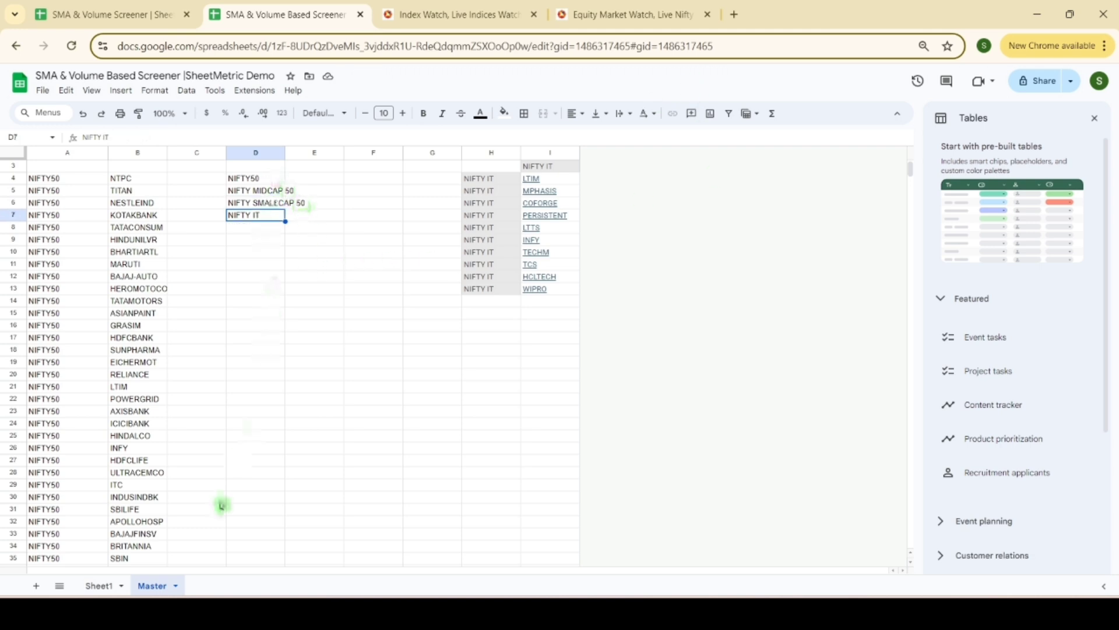
click(98, 585)
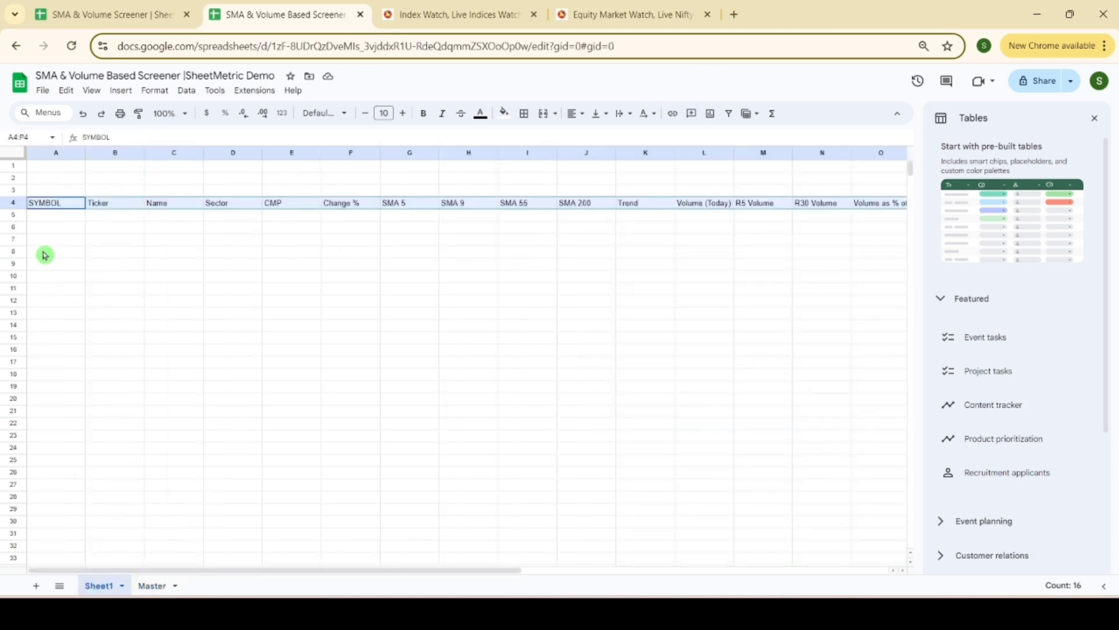
drag(52, 228, 55, 398)
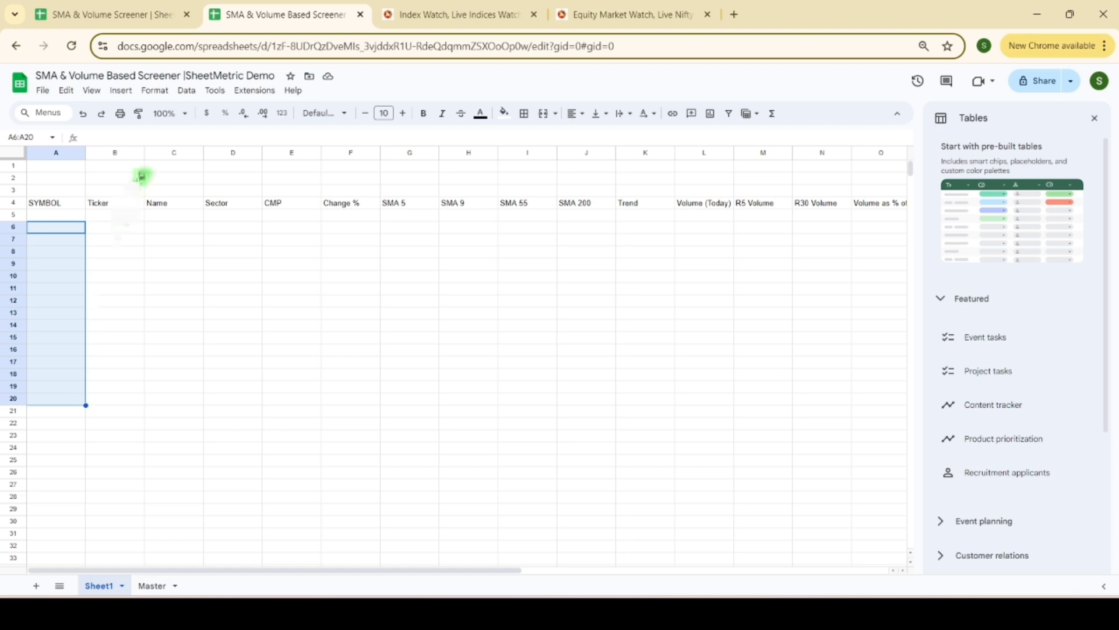
click(194, 169)
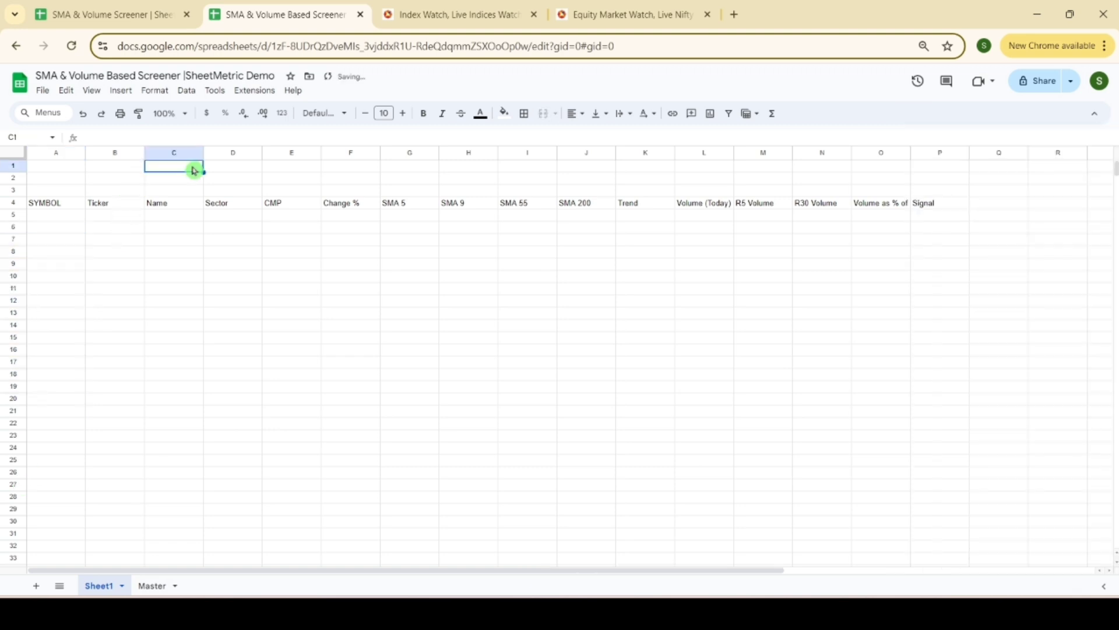
click(187, 90)
click(249, 348)
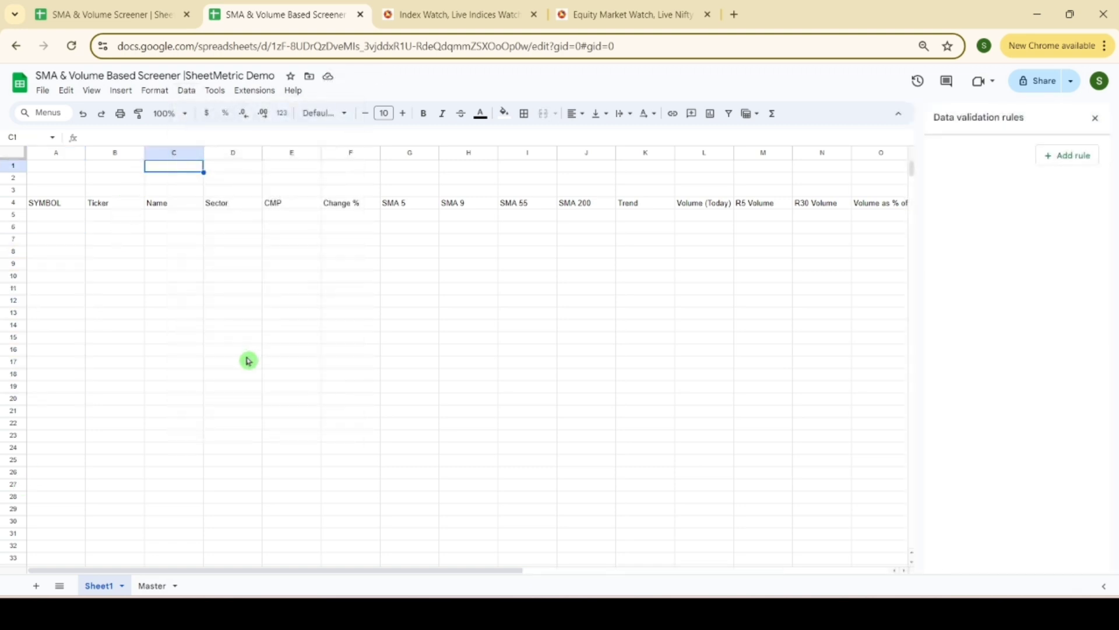
click(1066, 162)
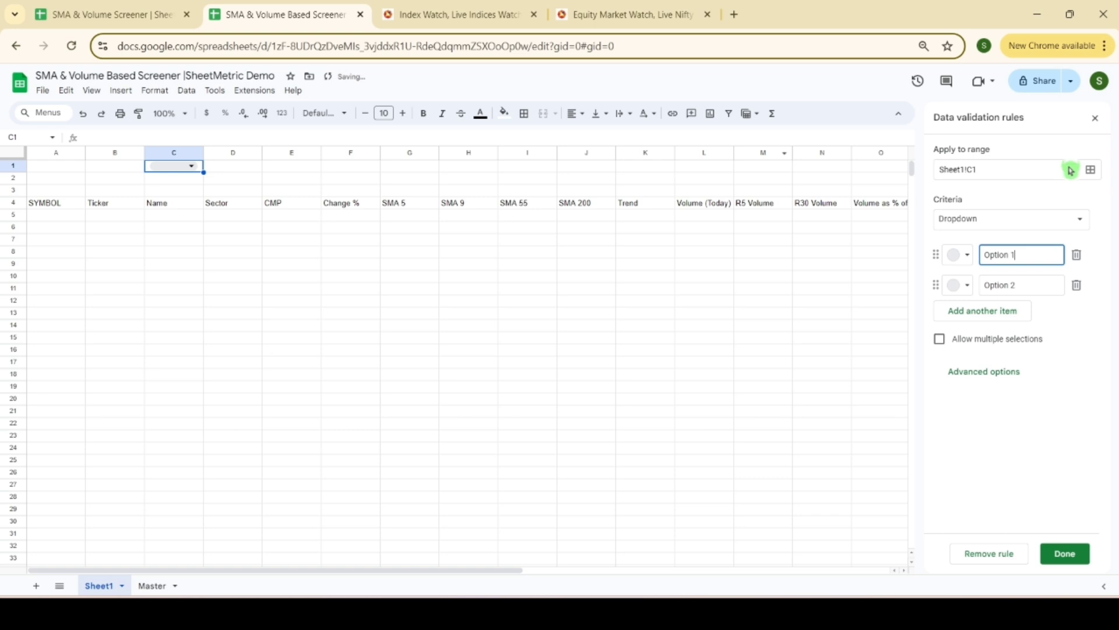
click(1062, 220)
click(1032, 238)
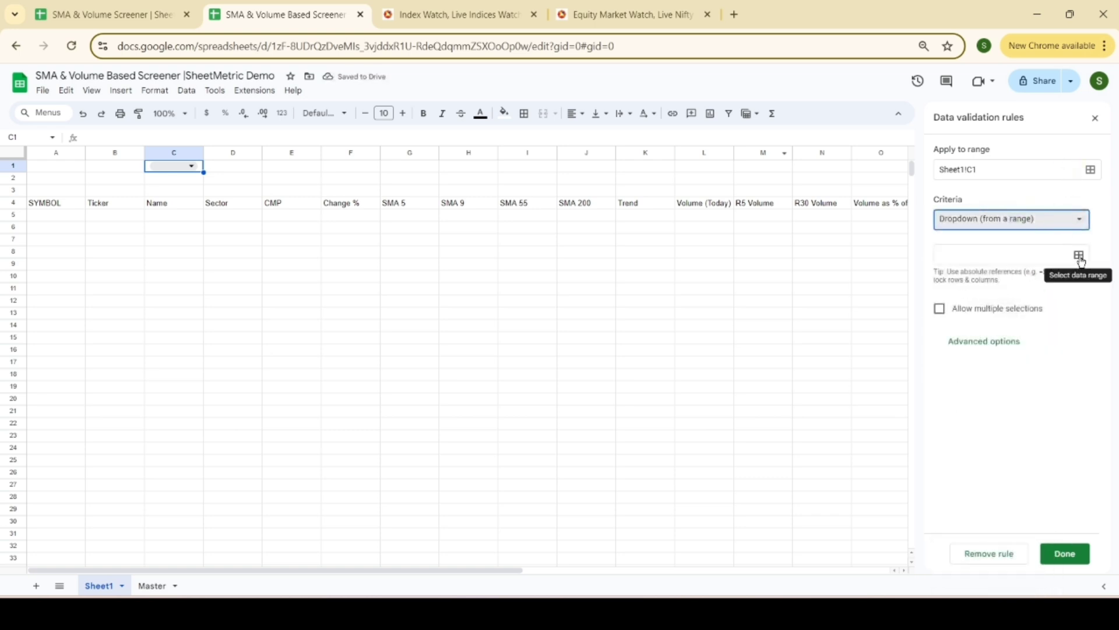
- Use the index names in Master!D4:D11 as the source range of the C1 dropdown and save the rule
click(1079, 256)
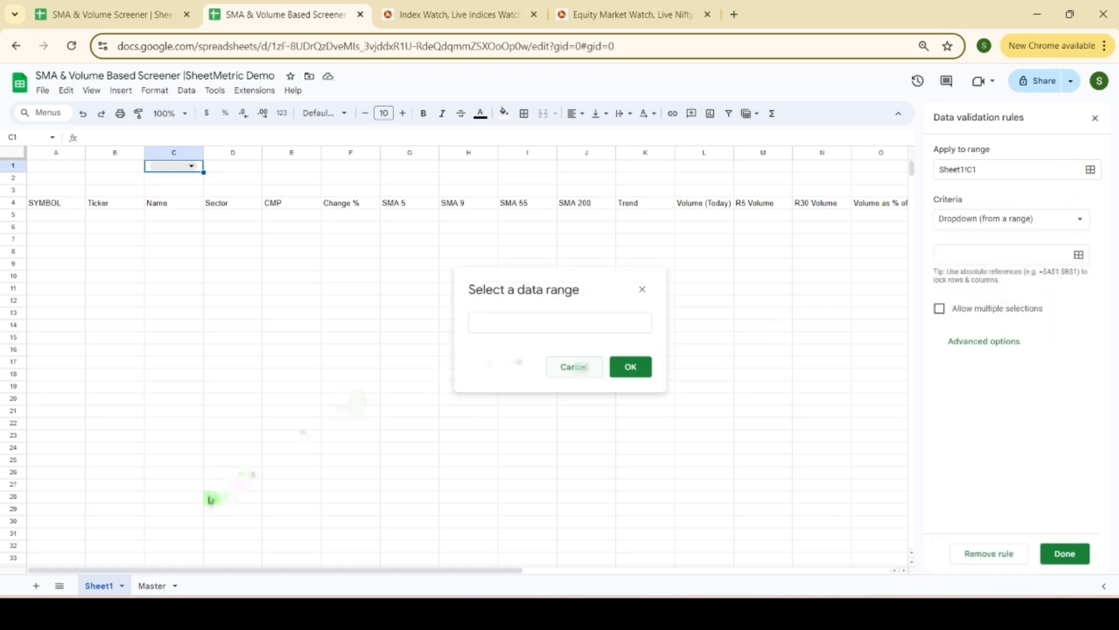
click(156, 585)
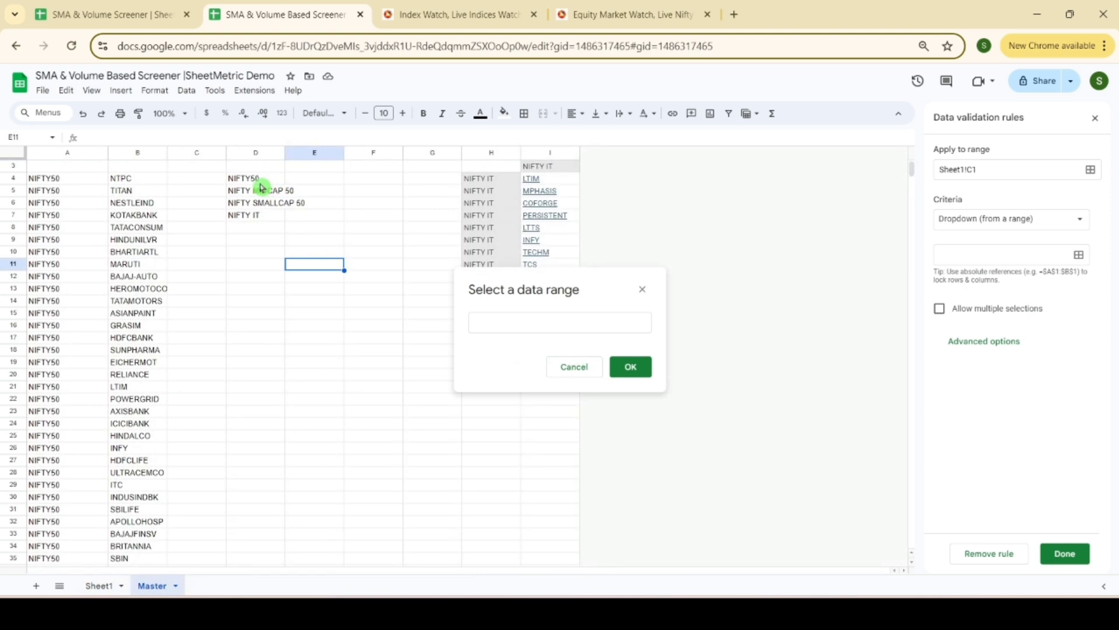
drag(261, 182, 270, 268)
click(631, 366)
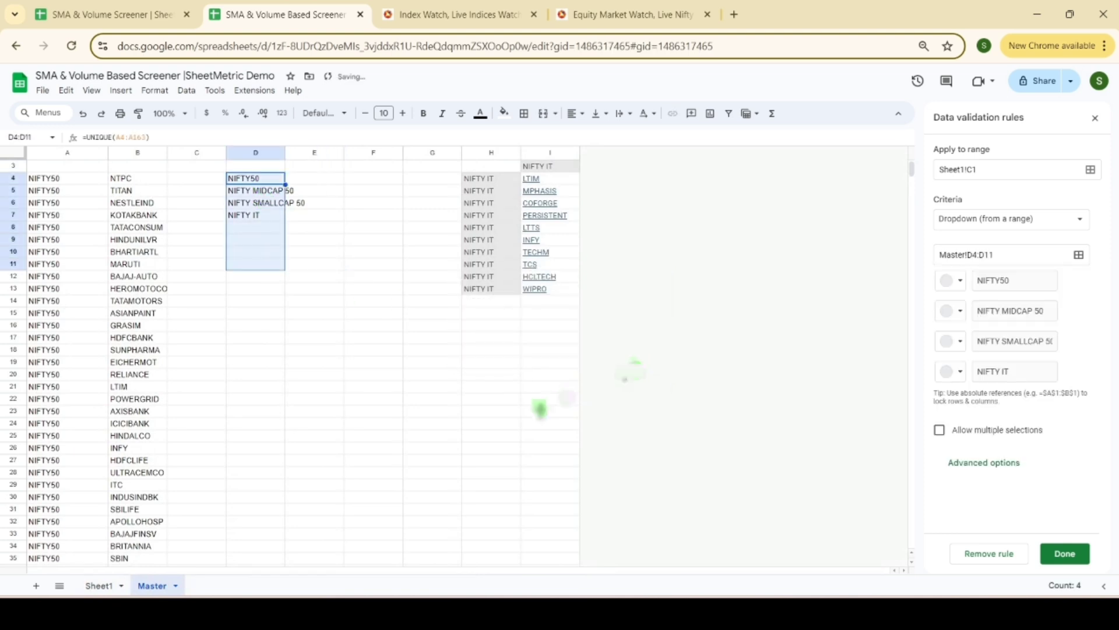
click(1065, 554)
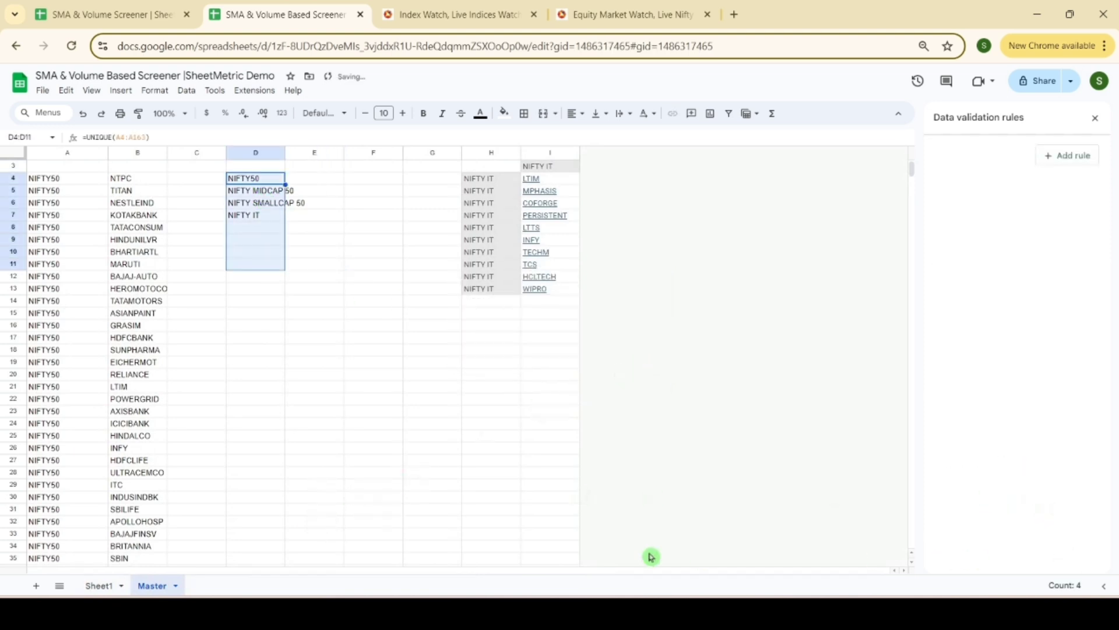
- Choose NIFTY MIDCAP 50 in the C1 dropdown on Sheet1 and fit column C to the name
click(95, 586)
click(197, 170)
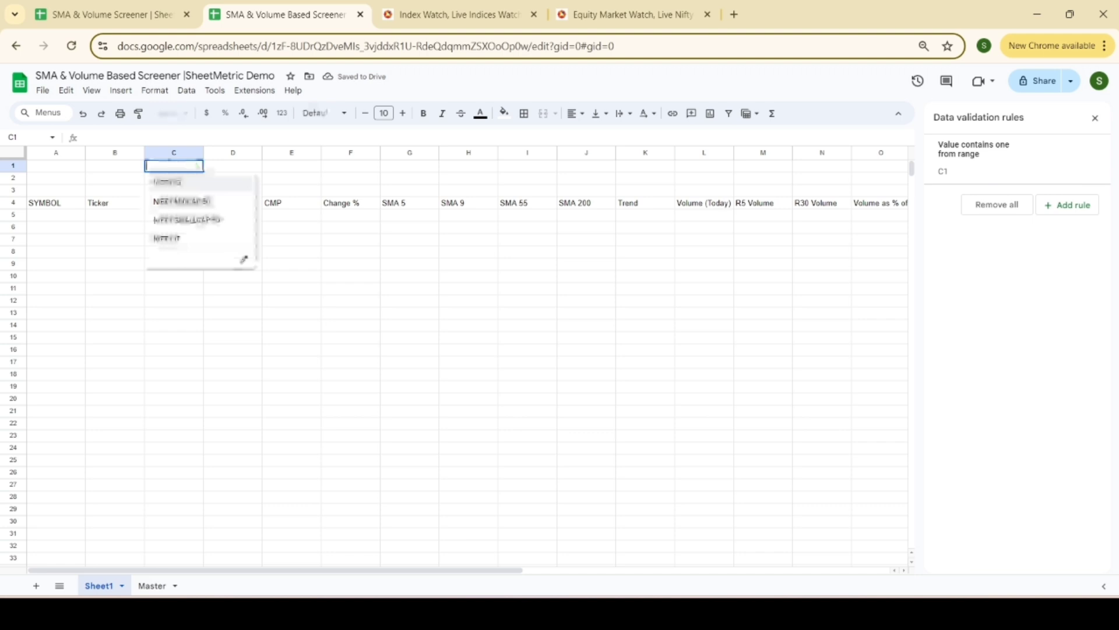
click(185, 201)
double_click(203, 153)
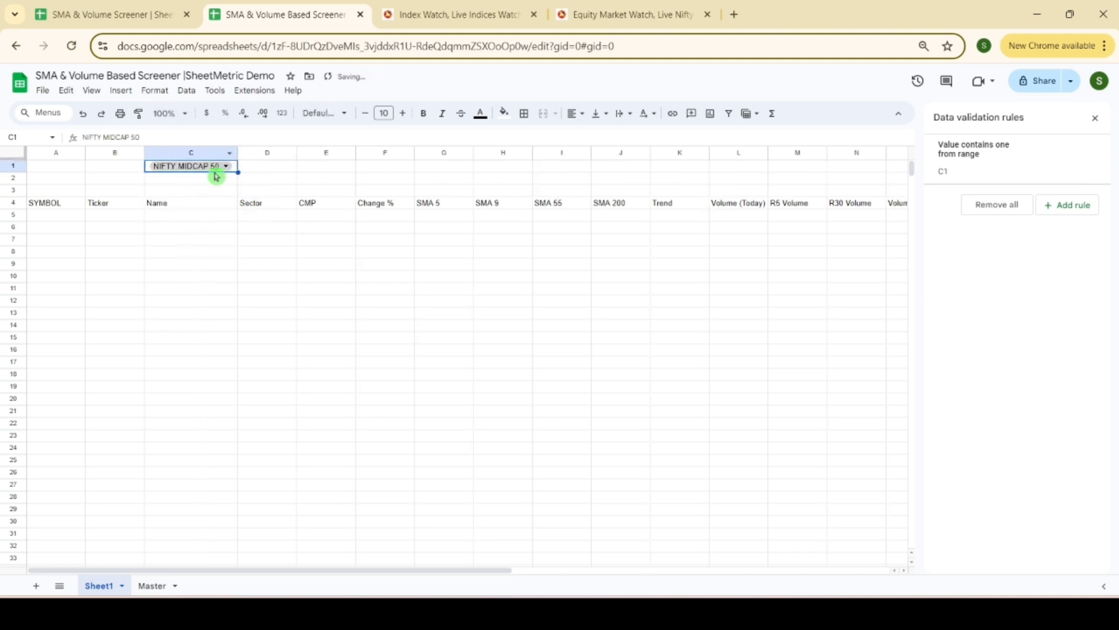
- Begin a QUERY formula in A6 of Sheet1 and read the function's syntax help and example
drag(73, 227, 86, 329)
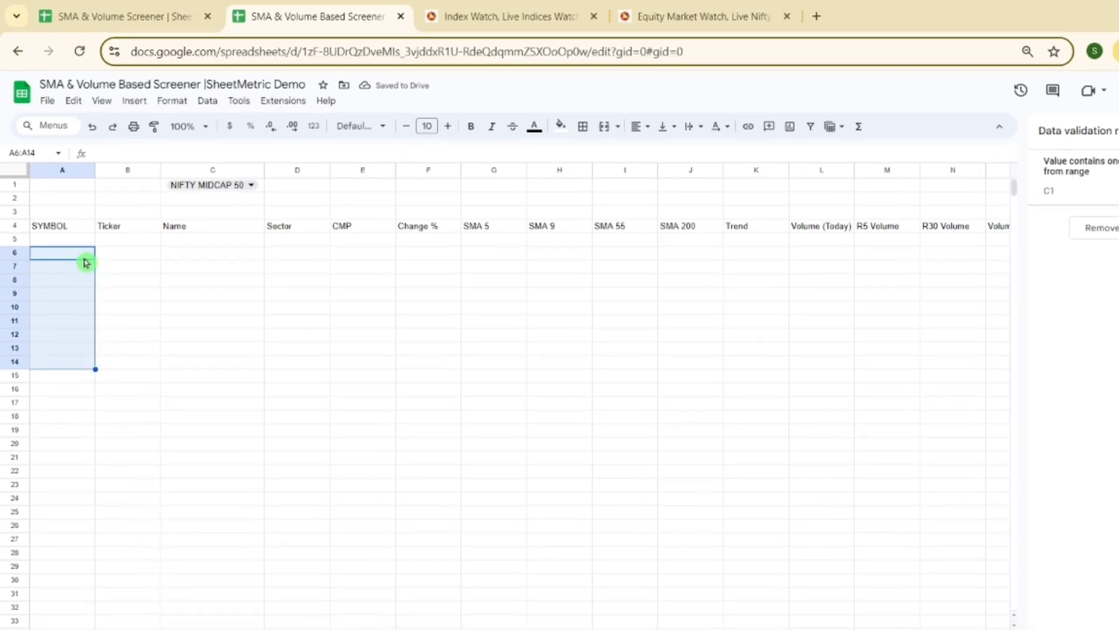
click(80, 231)
text(=)
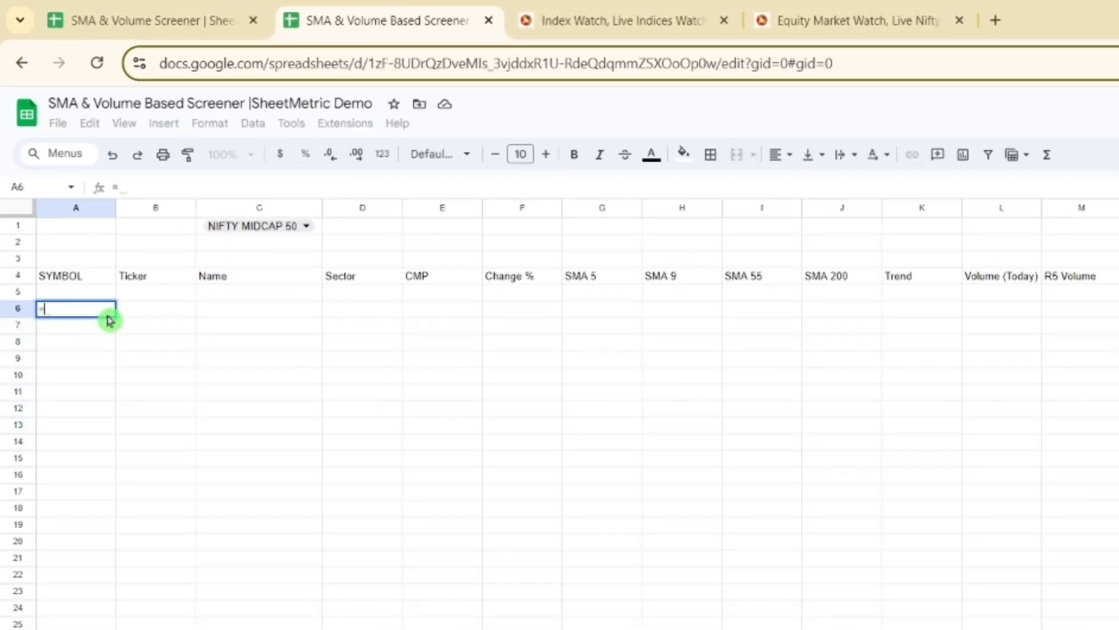
text(QUER)
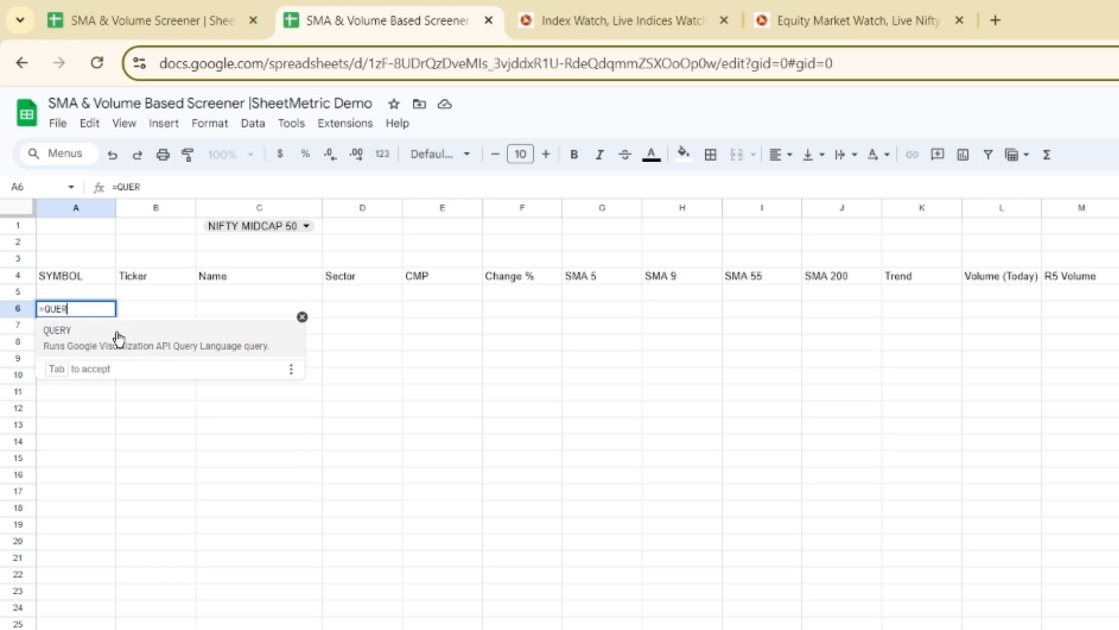
click(119, 339)
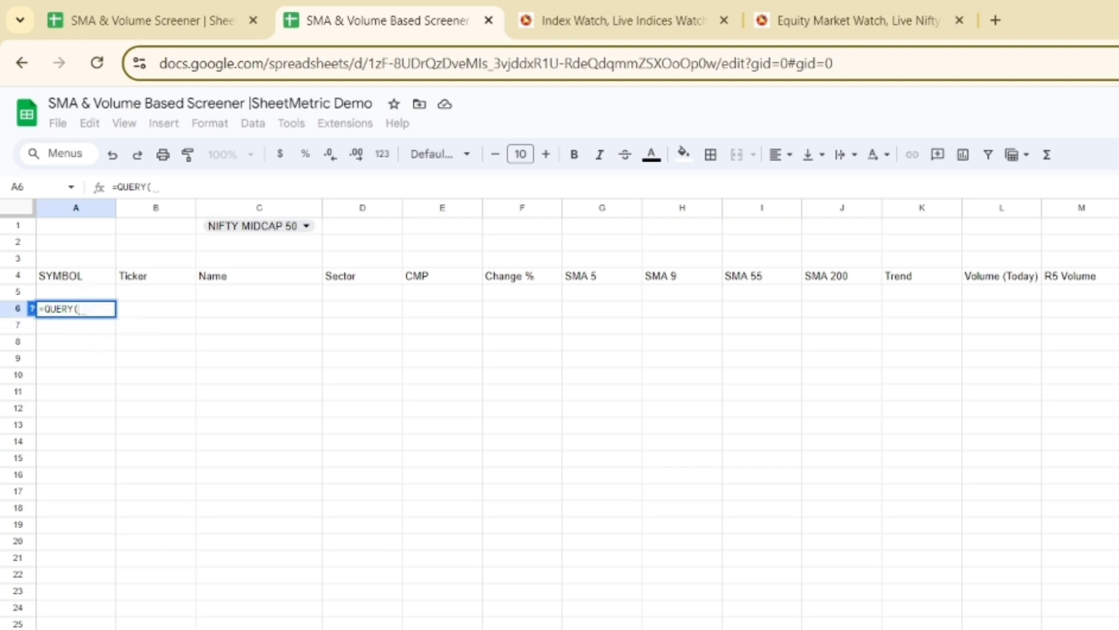
click(32, 308)
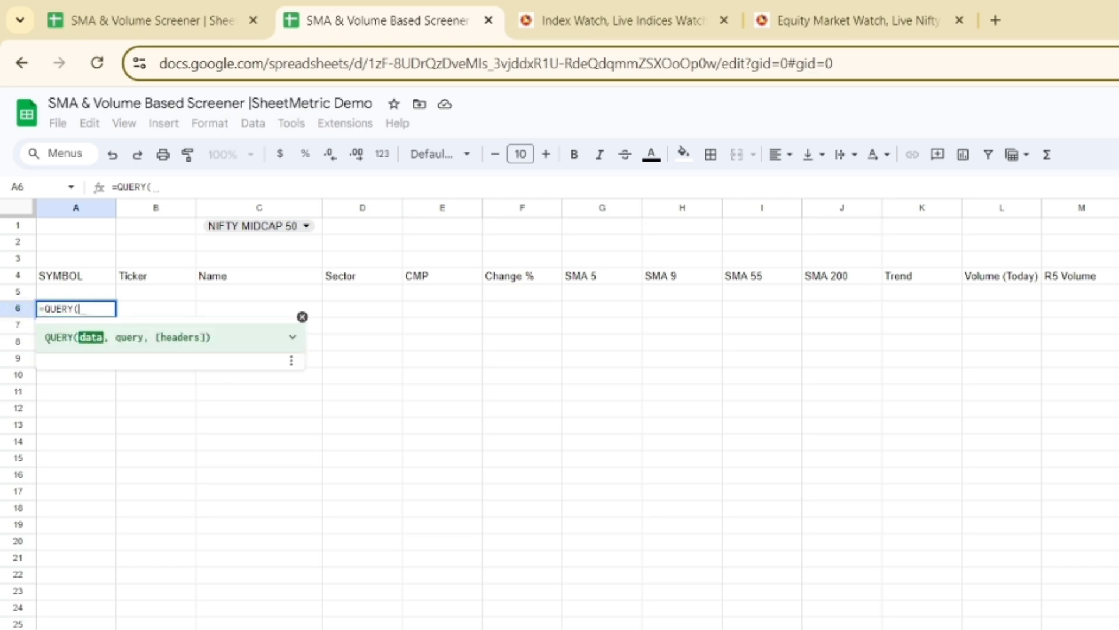
click(230, 332)
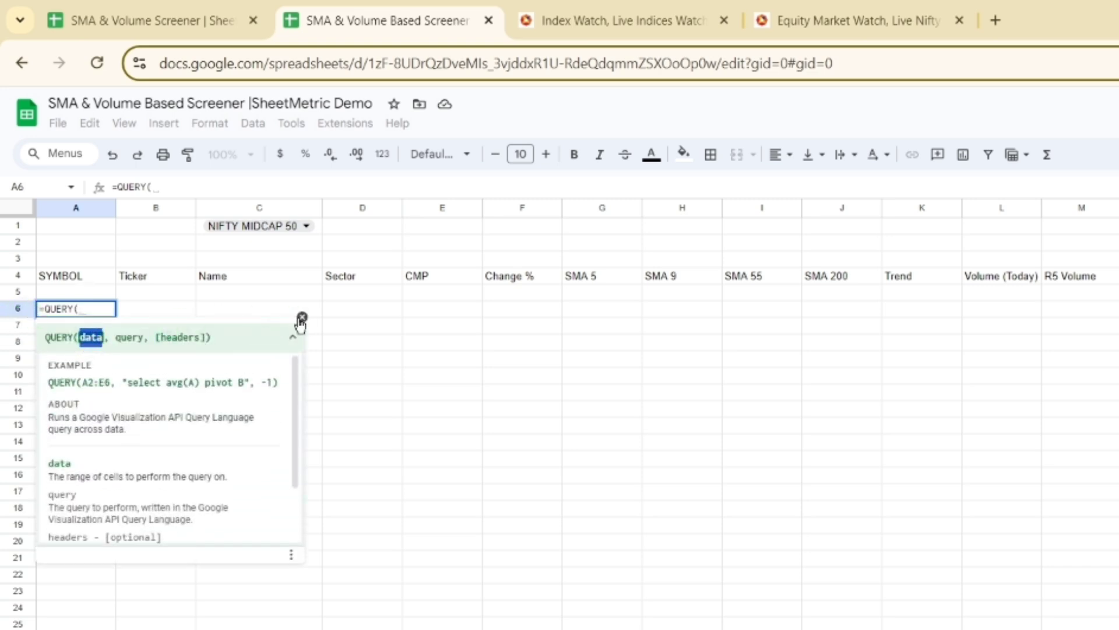
drag(133, 382, 231, 384)
click(302, 316)
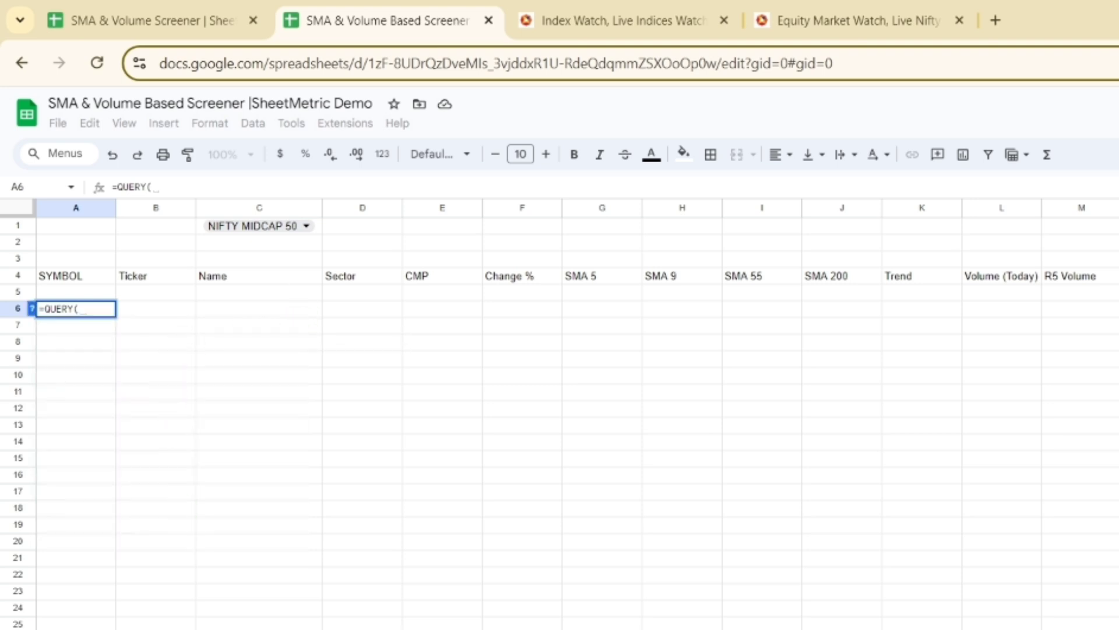
- Complete the A6 formula as =QUERY(Master!A4:B163,"Select * where Col1='NIFTY50'")
click(126, 628)
scroll(105, 399, up, 1)
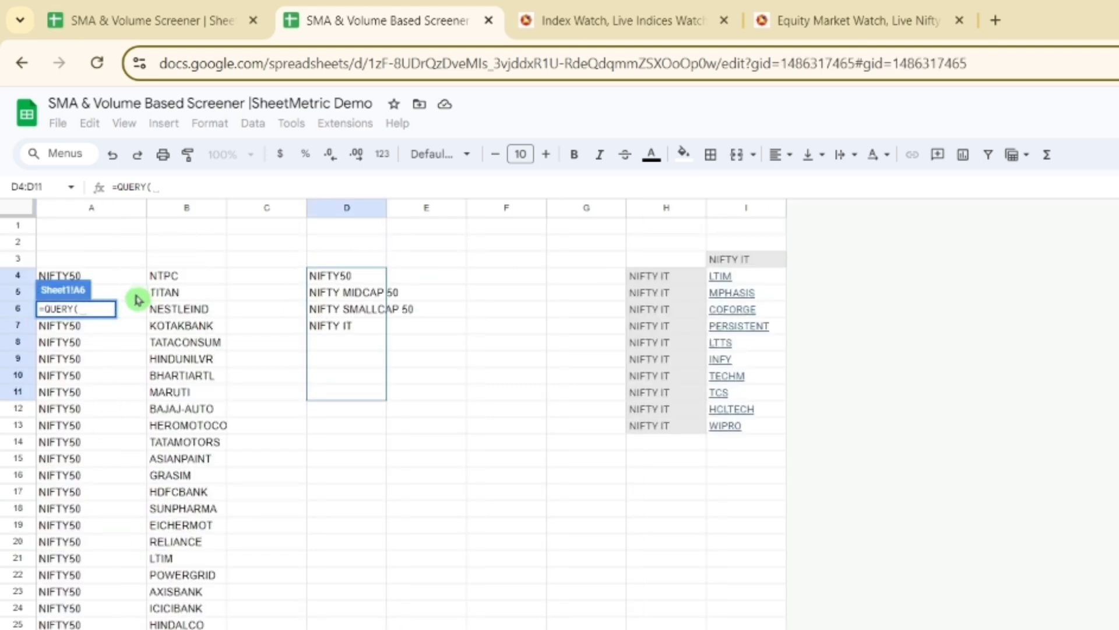
drag(124, 279, 202, 374)
scroll(202, 374, down, 20)
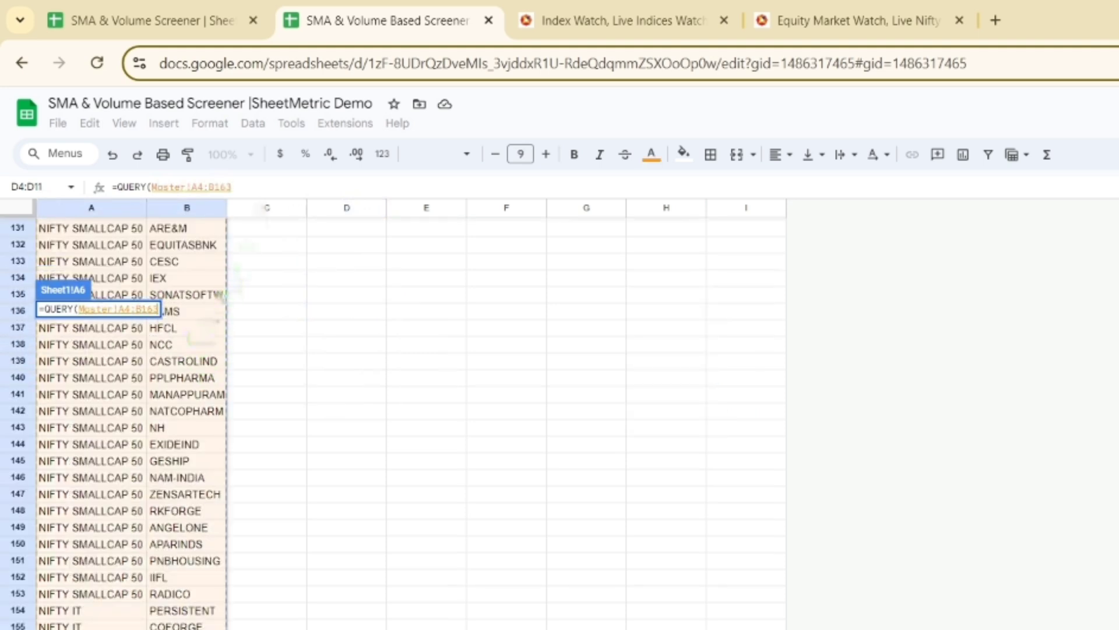
text(,"Select * where Col1='NIFTY50)
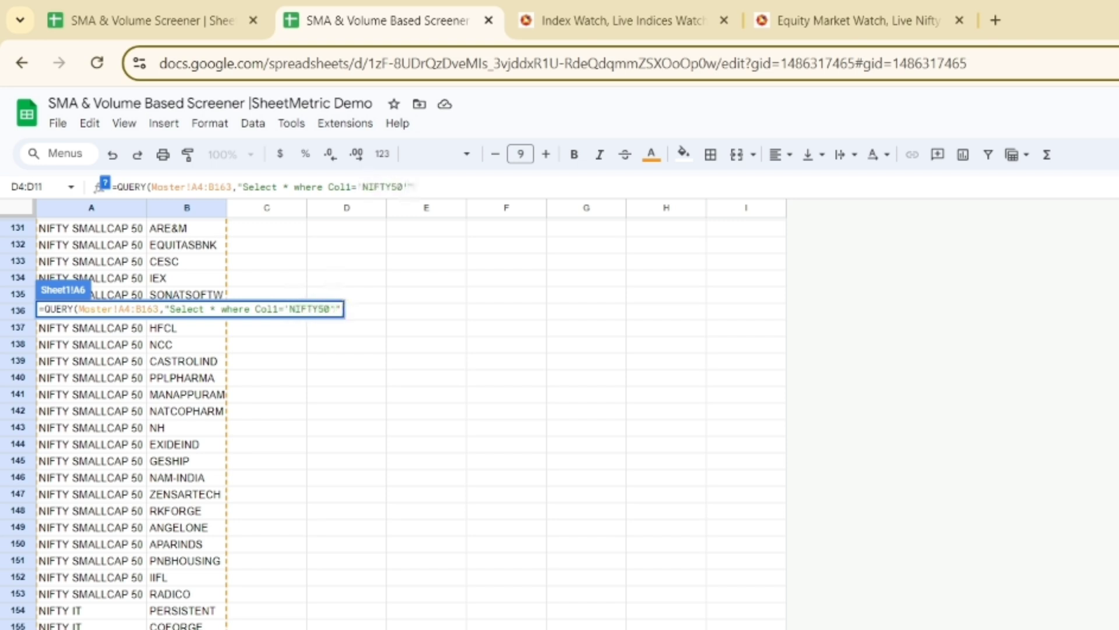
text())
key(Return)
- Look through the full list of rows the QUERY formula returns below the Sheet1 headers
scroll(98, 406, down, 2)
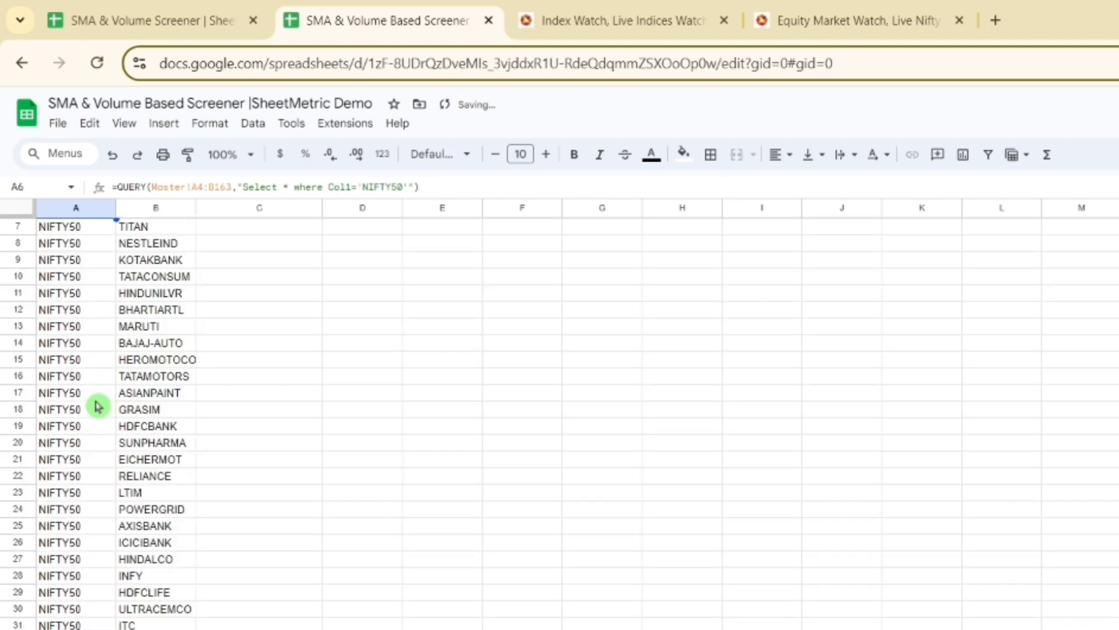
scroll(98, 407, up, 2)
scroll(96, 394, down, 4)
scroll(96, 393, up, 4)
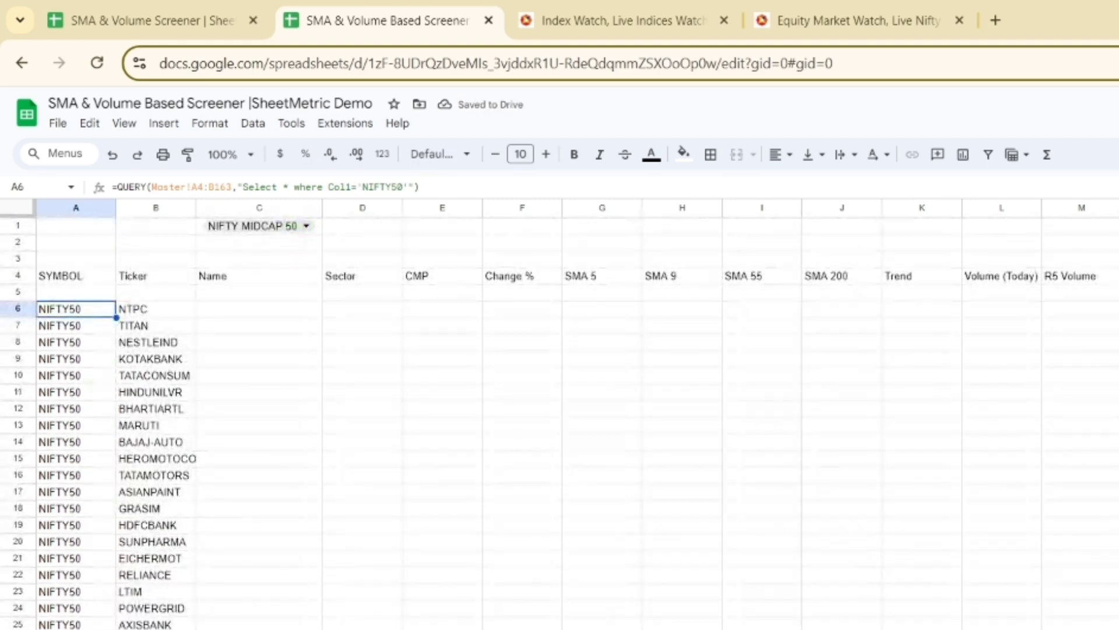
scroll(126, 355, down, 3)
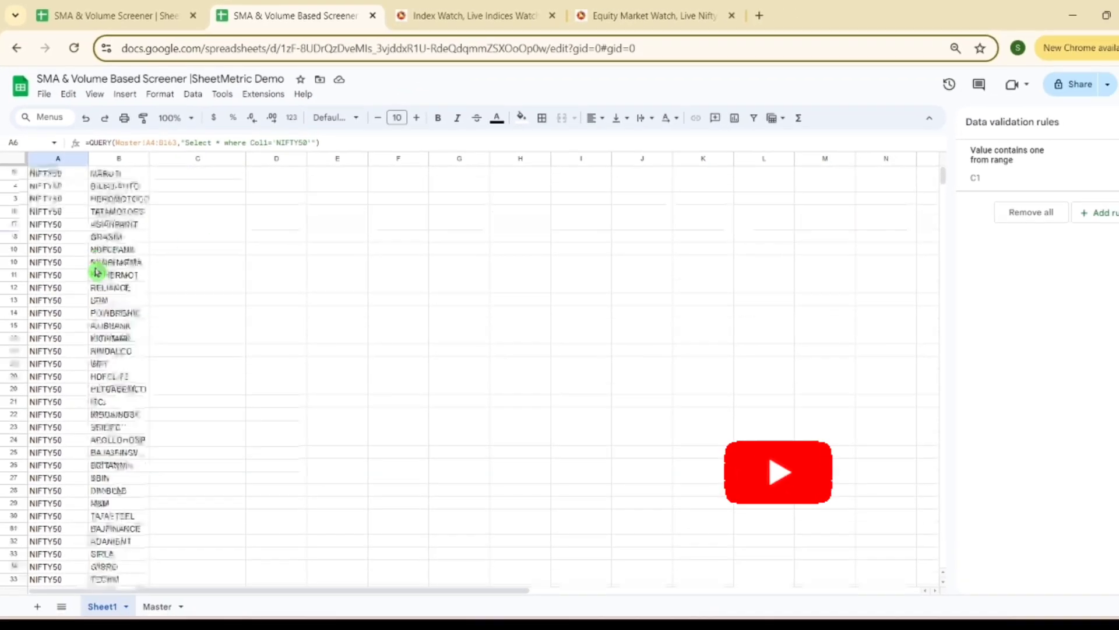
scroll(96, 272, down, 5)
scroll(95, 270, up, 10)
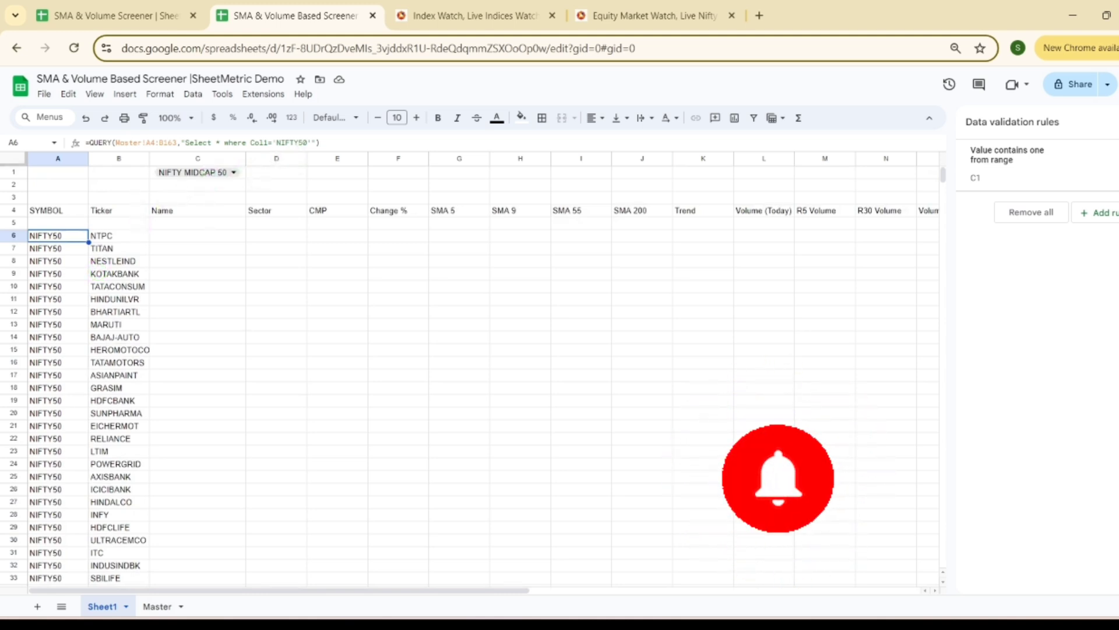
- Try the index name NIFTYIT instead of NIFTY50 in the A6 query condition
click(308, 143)
key(BackSpace)
key(BackSpace)
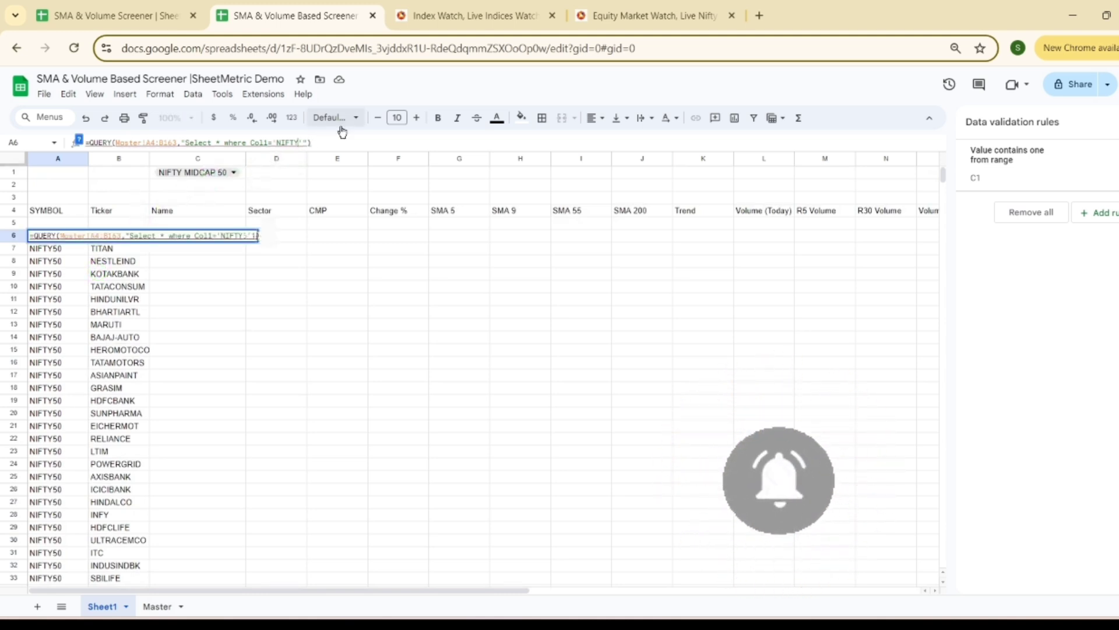
text(I)
key(Return)
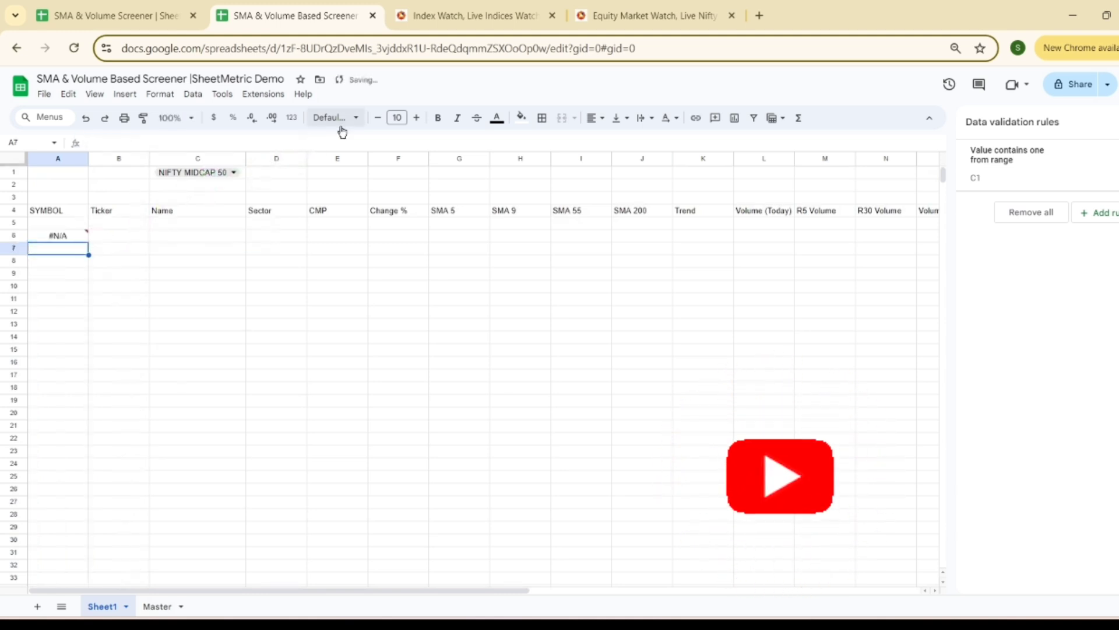
- Check the index name's spelling on the Master sheet and correct the A6 query condition to 'NIFTY IT'
click(156, 607)
click(102, 606)
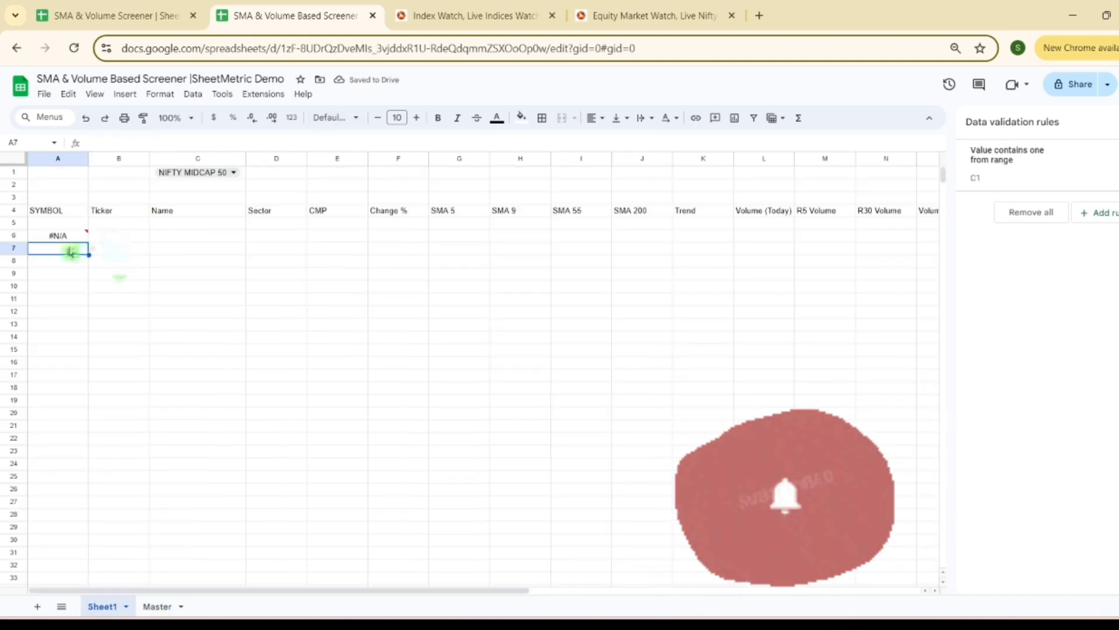
click(69, 236)
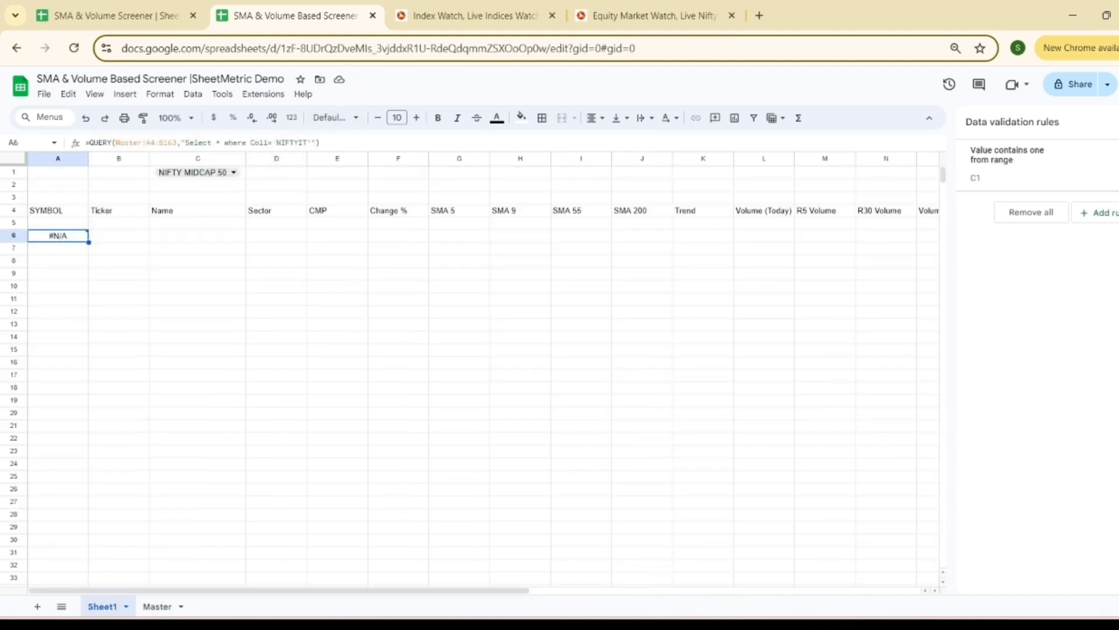
click(298, 143)
key(Return)
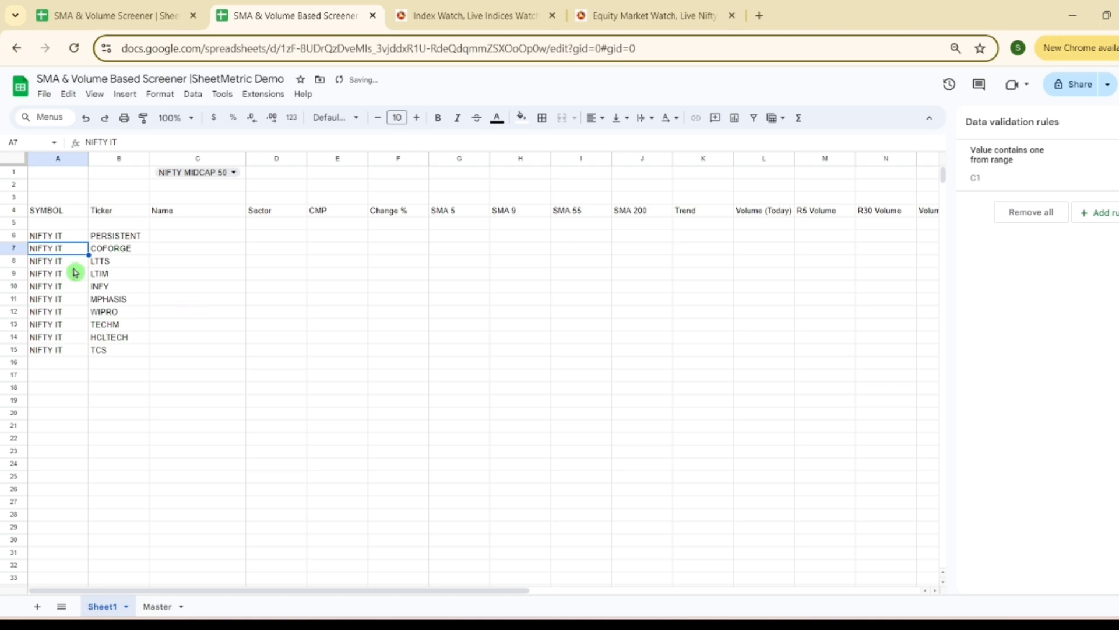
- Replace the fixed index name in the A6 query condition with a reference to C1: =QUERY(Master!A4:B163,"Select * where Col1='"&C1&"'")
click(71, 237)
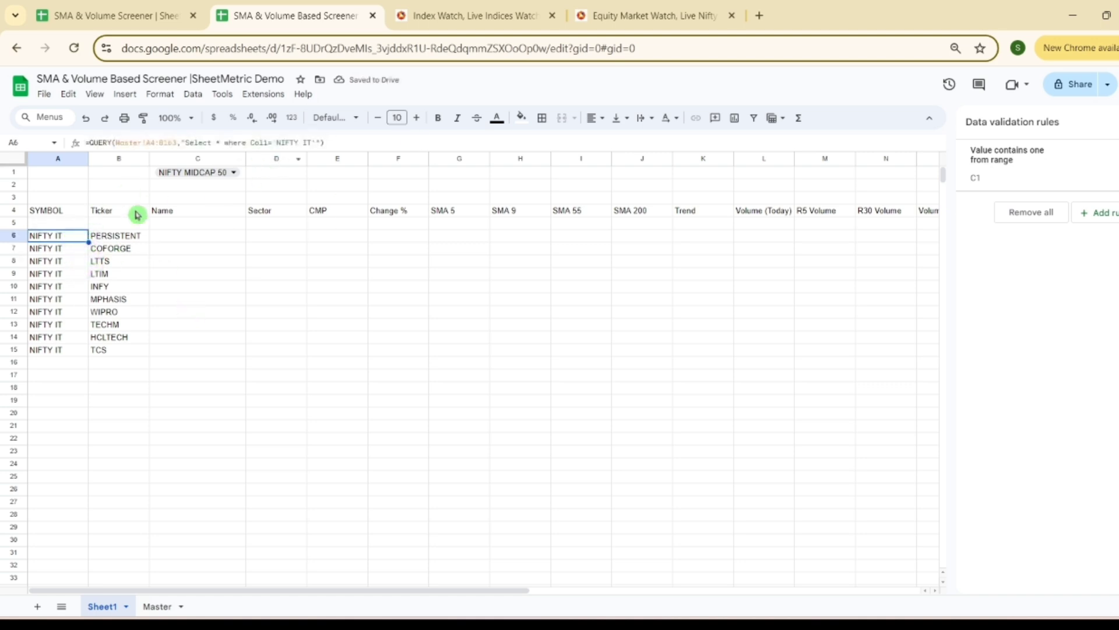
click(219, 172)
click(291, 178)
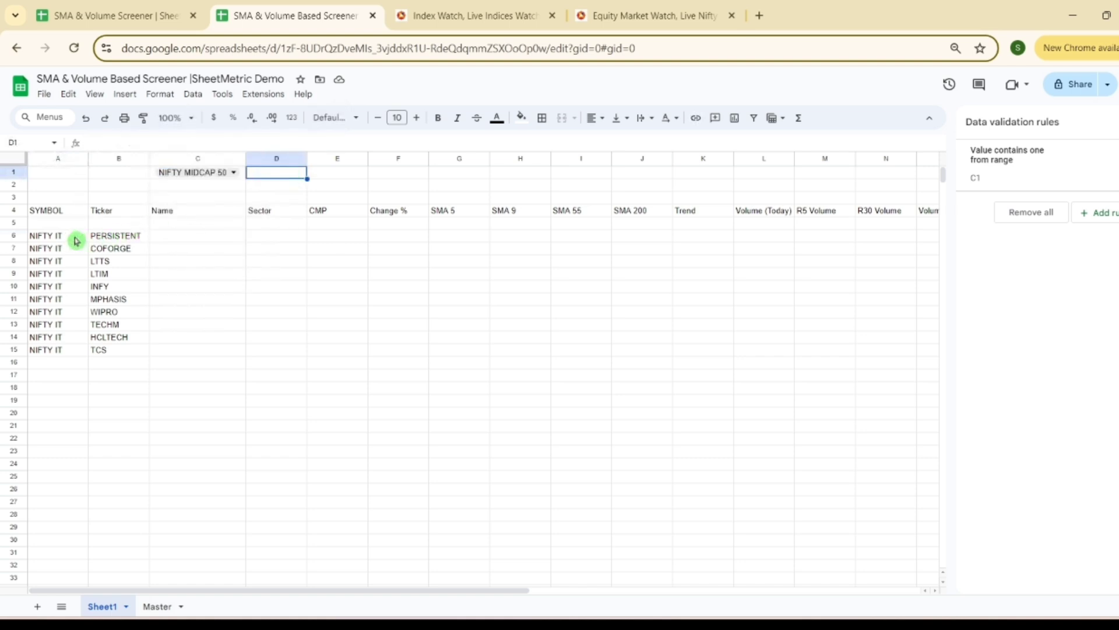
click(71, 231)
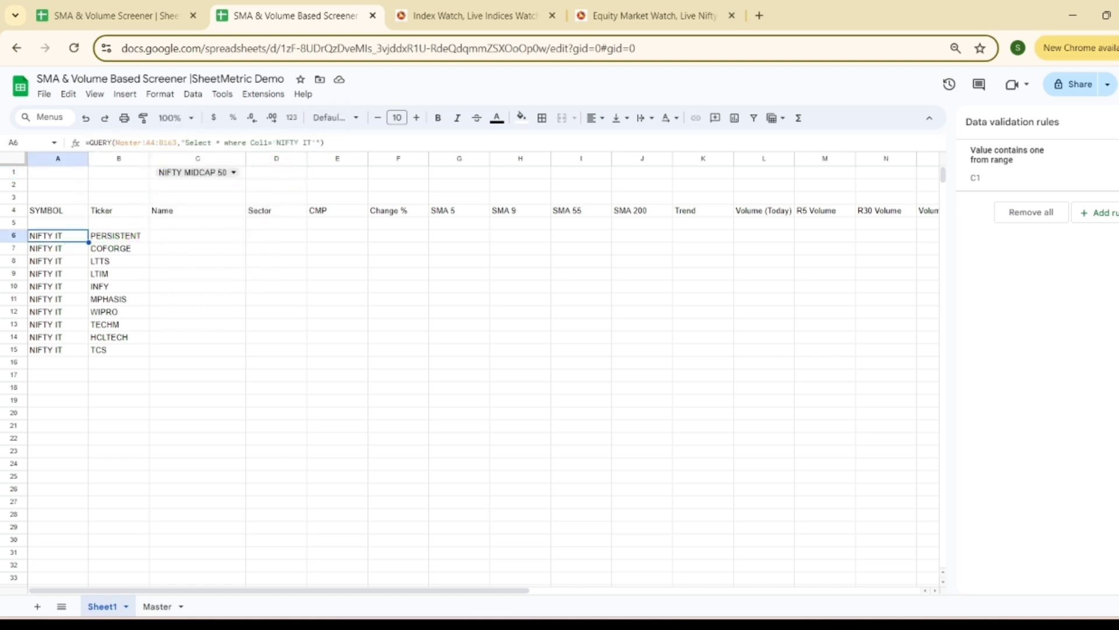
key(Return)
key(BackSpace)
key(BackSpace)
key(BackSpace)
key(BackSpace)
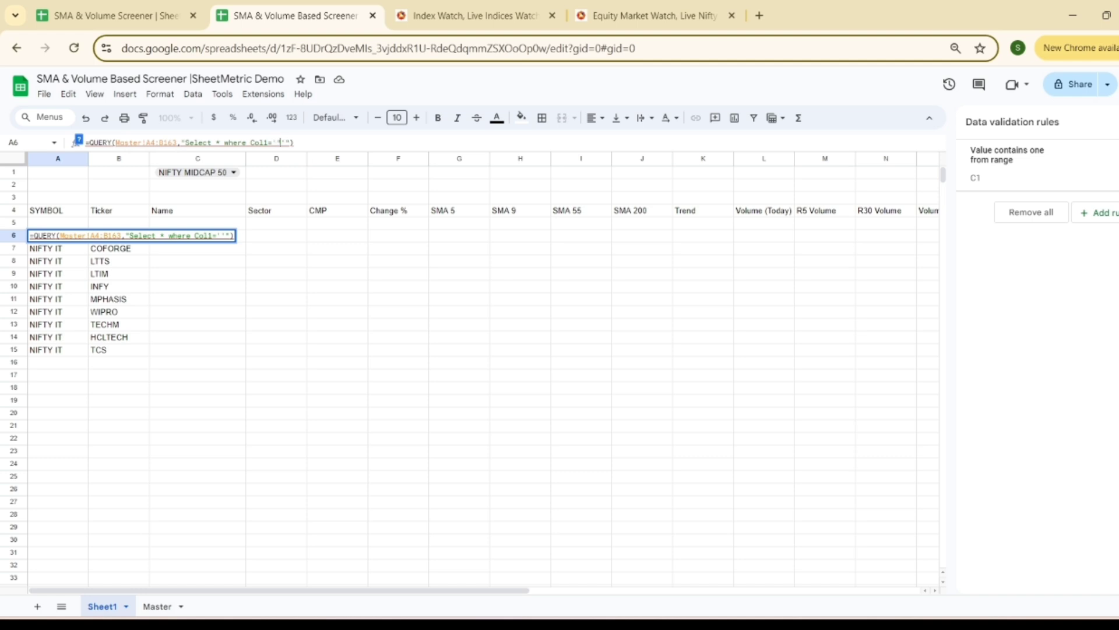
text("&)
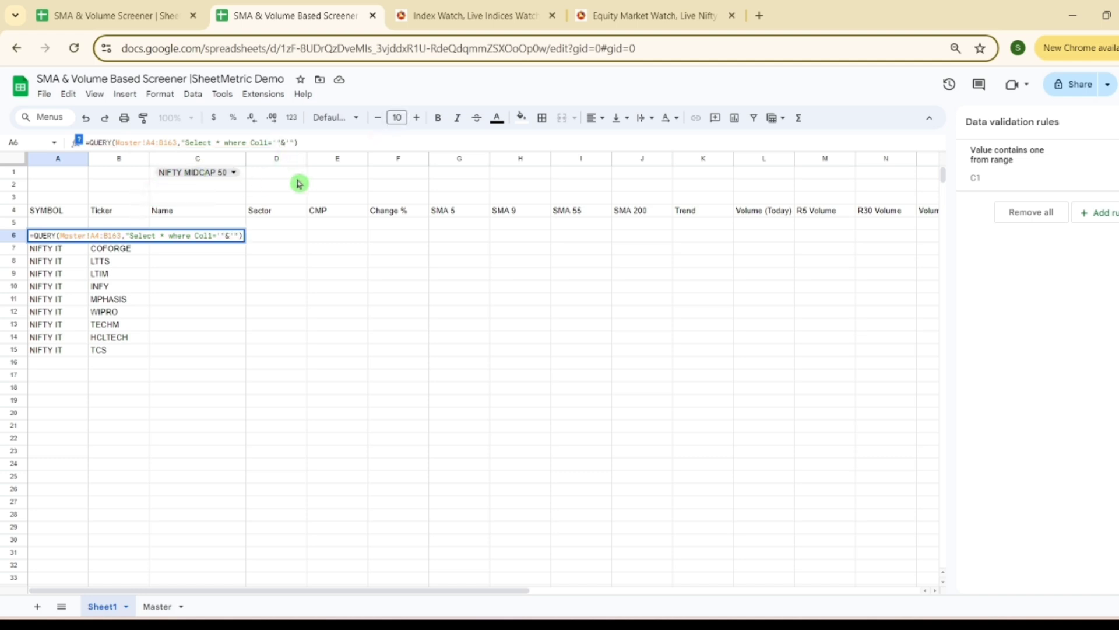
text(C1)
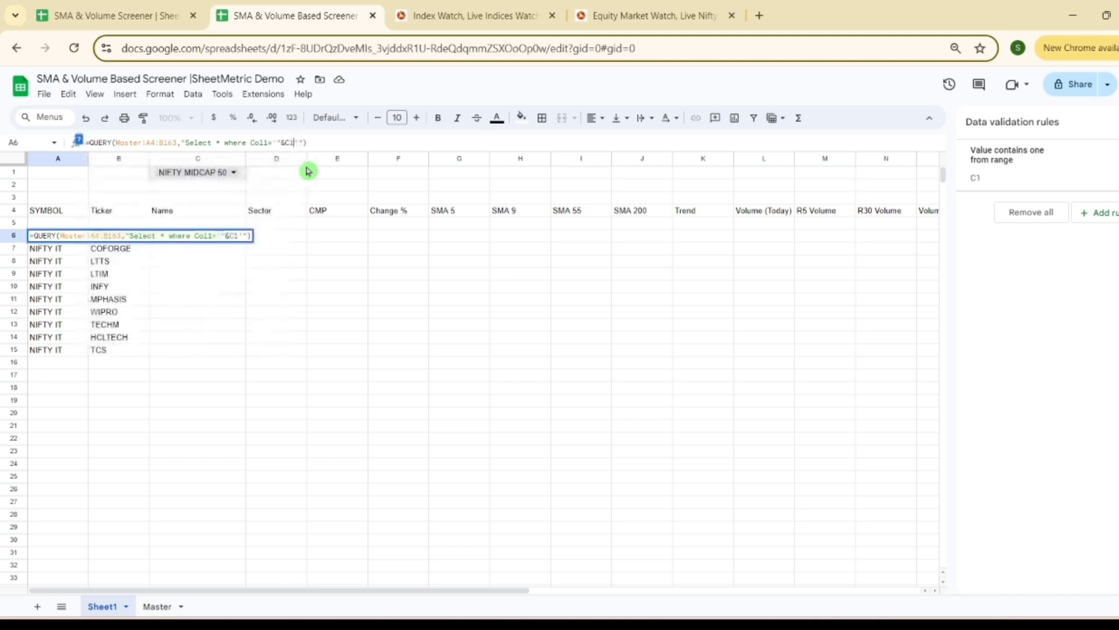
text(&)
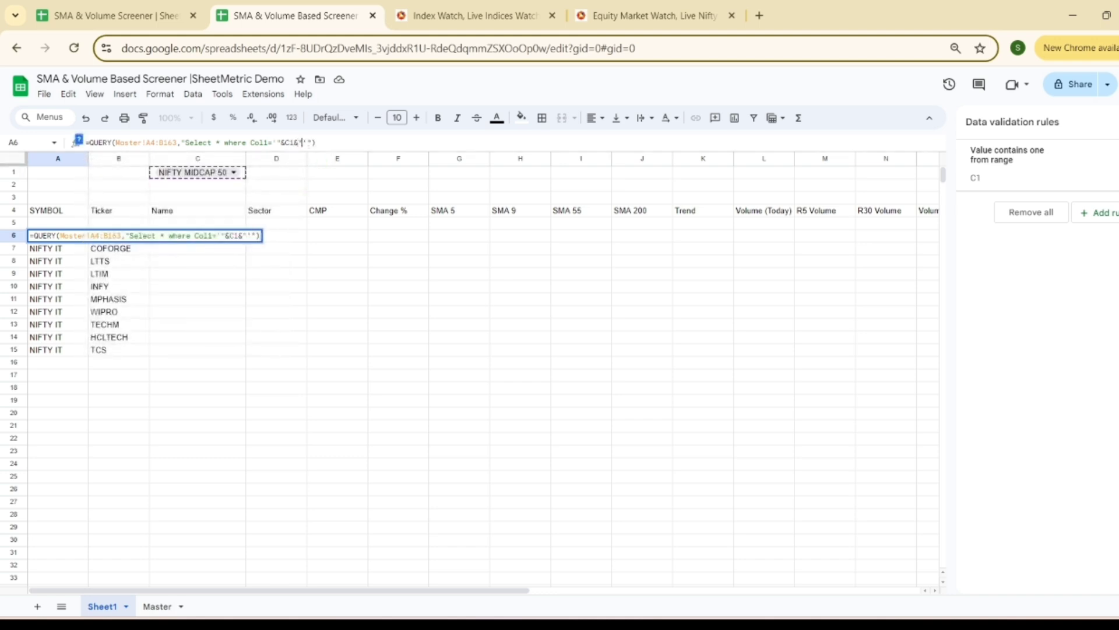
key(Return)
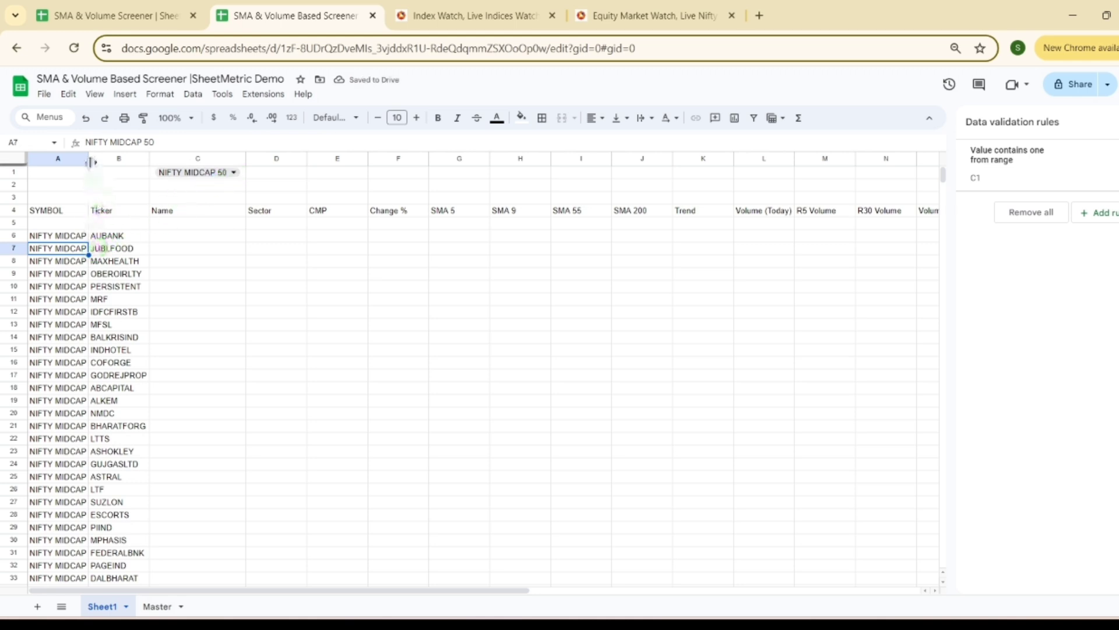
- Choose NIFTY SMALLCAP 50 in the C1 dropdown and widen columns A and C to fit the full index name
drag(88, 158, 99, 158)
click(239, 172)
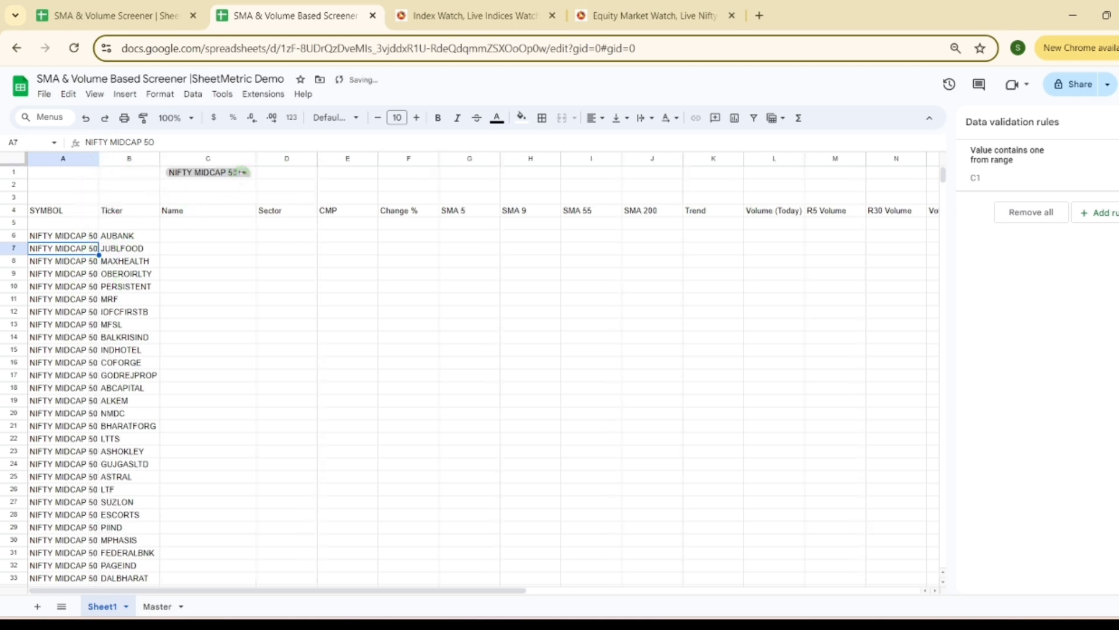
click(225, 228)
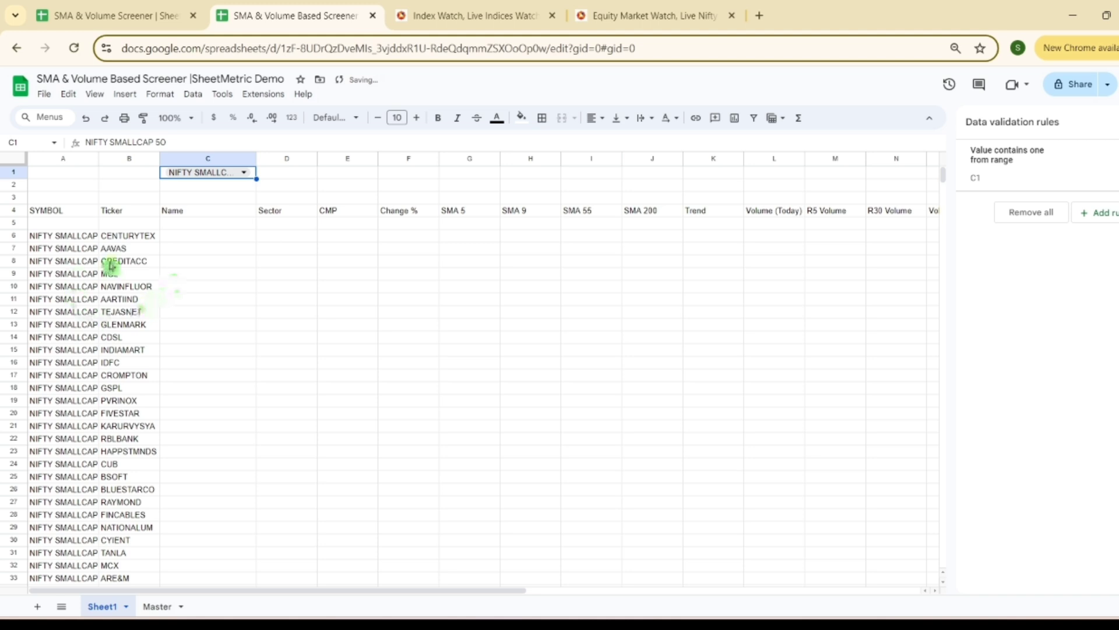
drag(101, 160, 114, 159)
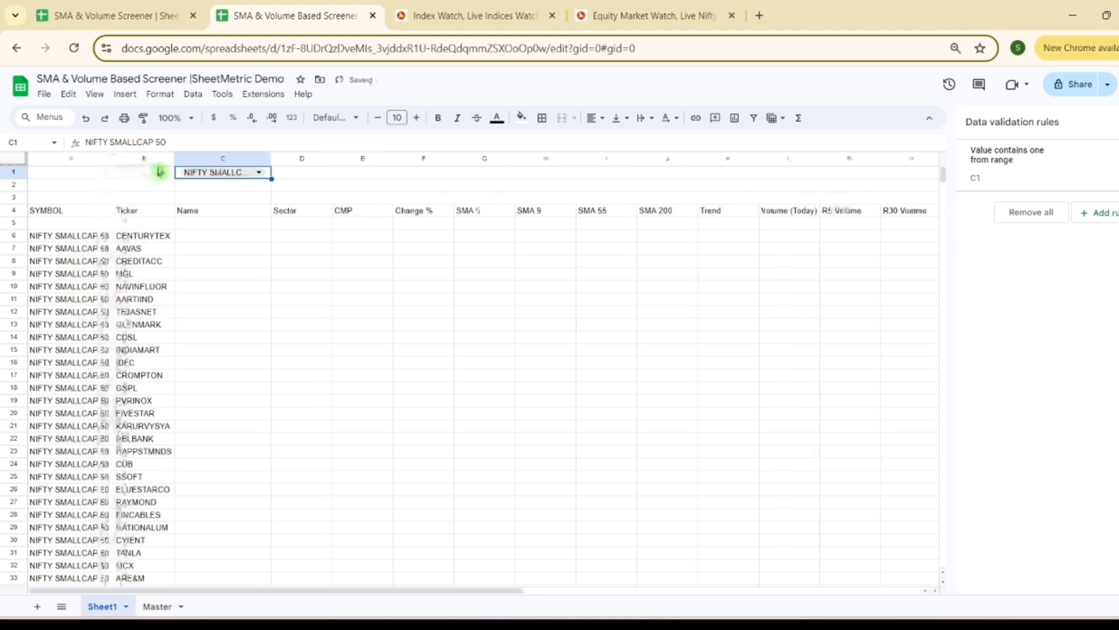
drag(271, 160, 299, 163)
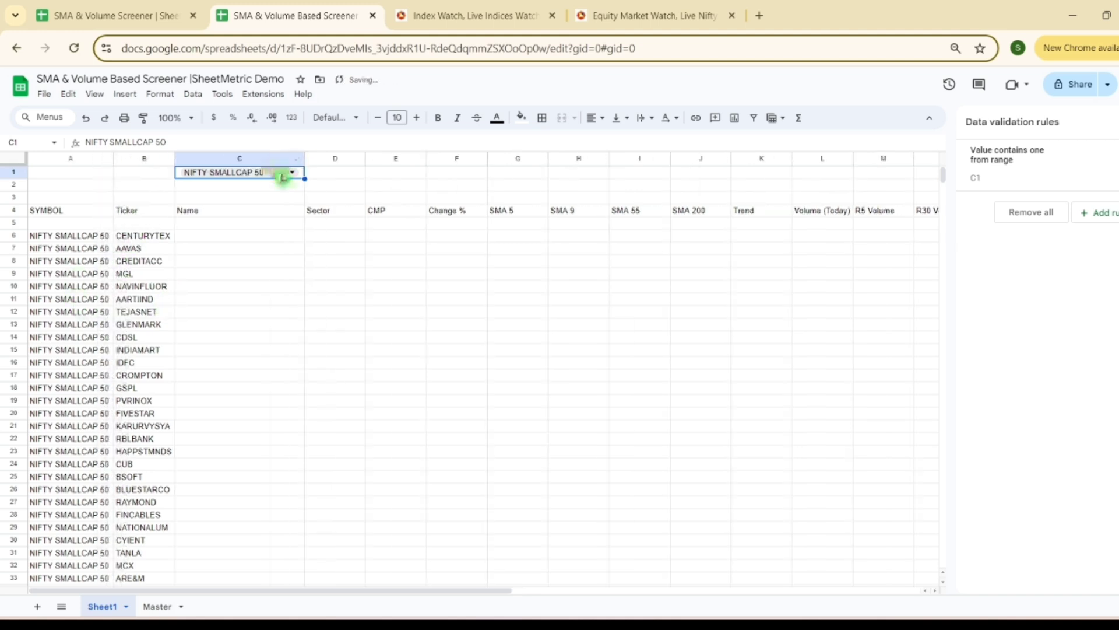
- Set the C1 index dropdown to NIFTY IT
click(283, 175)
click(233, 254)
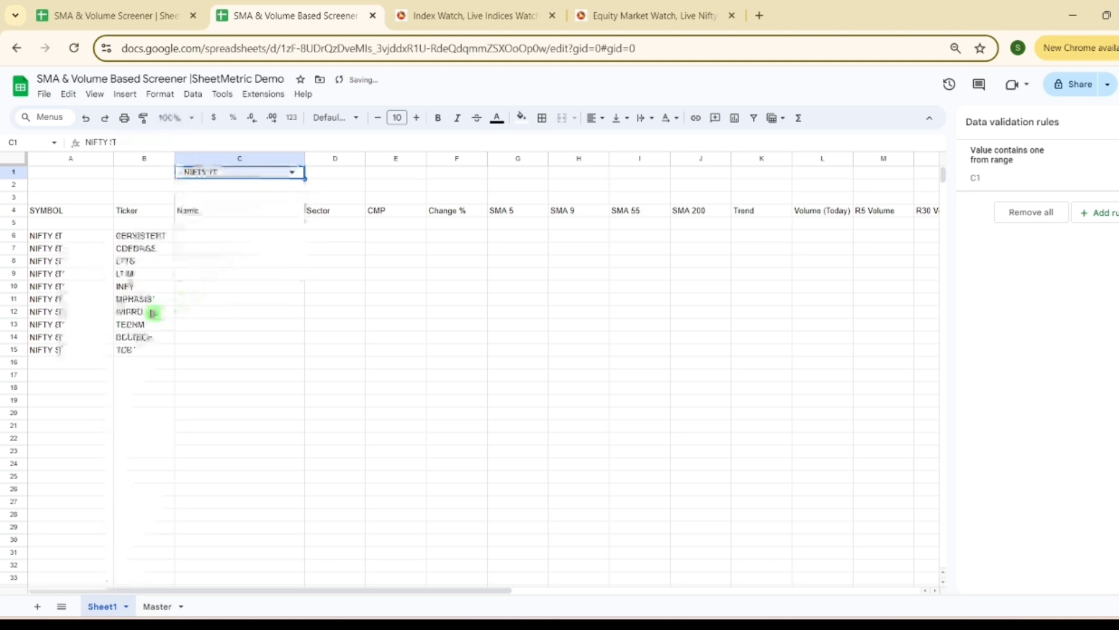
click(87, 250)
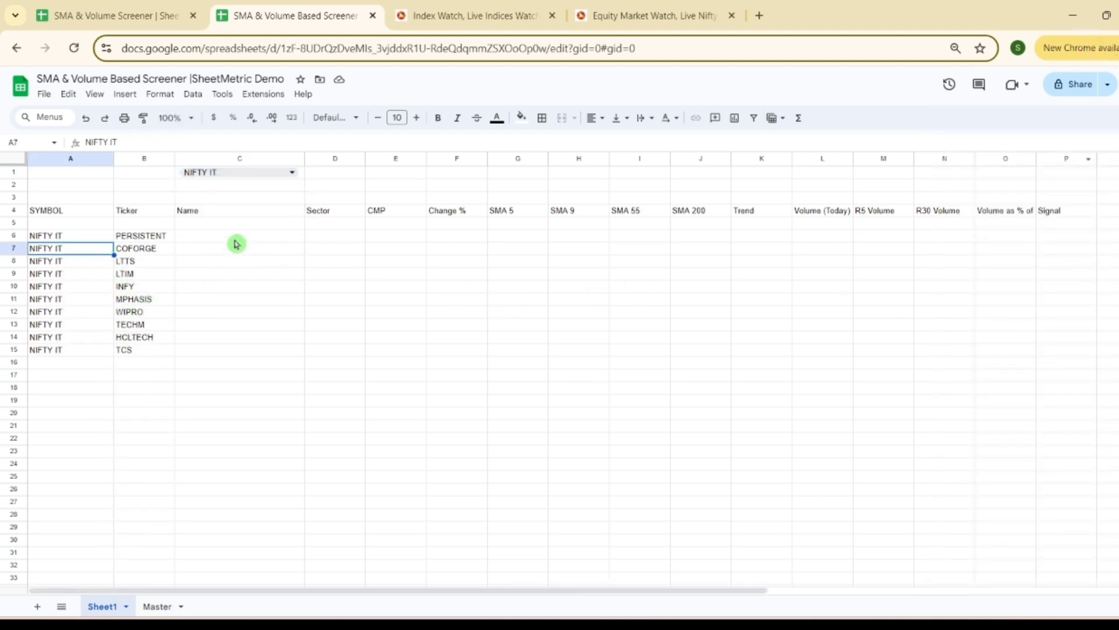
- Enter the symbol ITC in A5, in the empty row between the headers and the query results
drag(235, 239, 1015, 320)
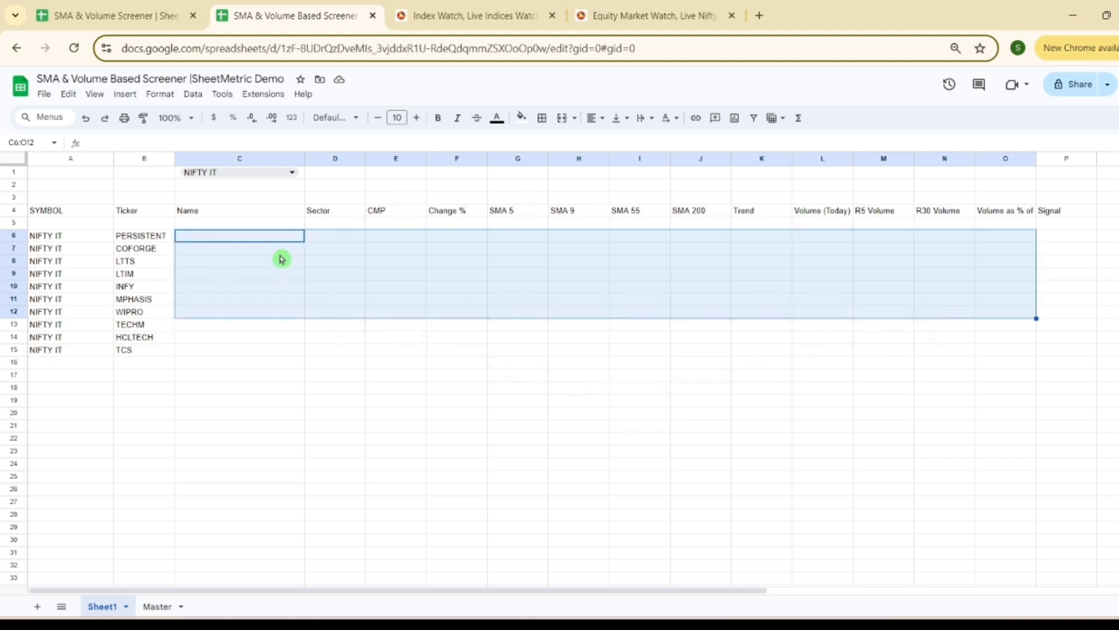
click(275, 225)
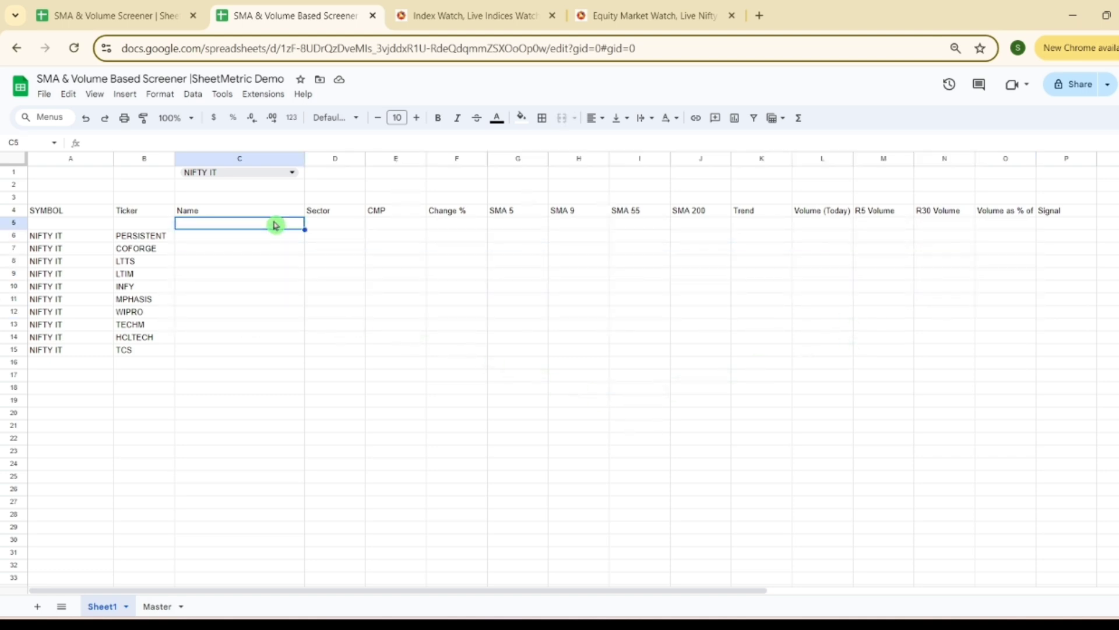
key(Left)
key(Left)
key(Right)
key(Right)
key(Left)
key(Left)
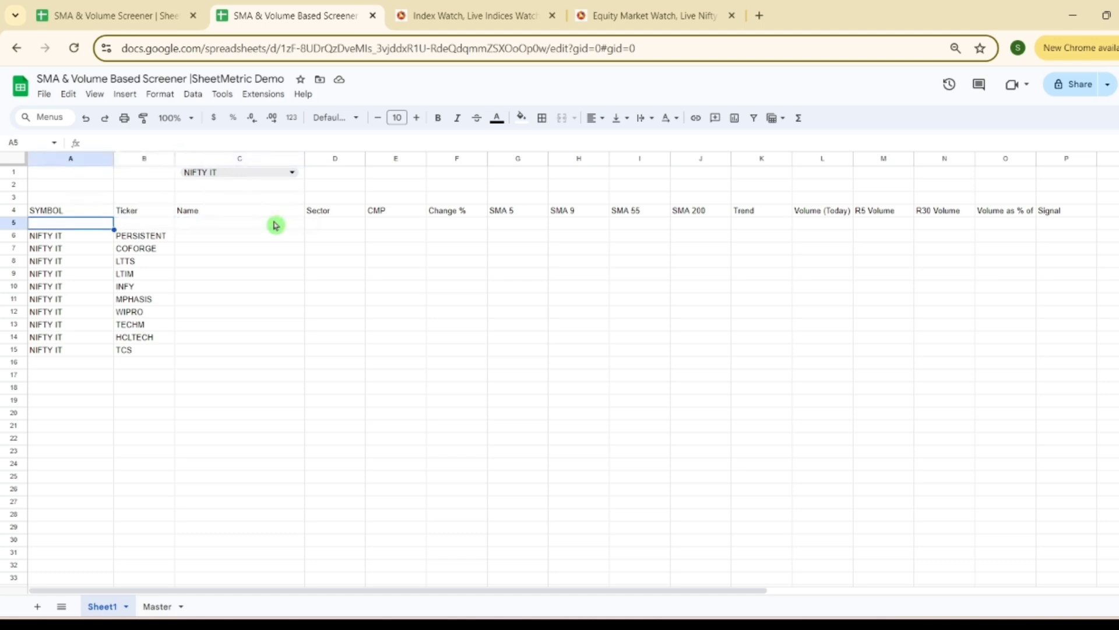
text(ITC)
key(Tab)
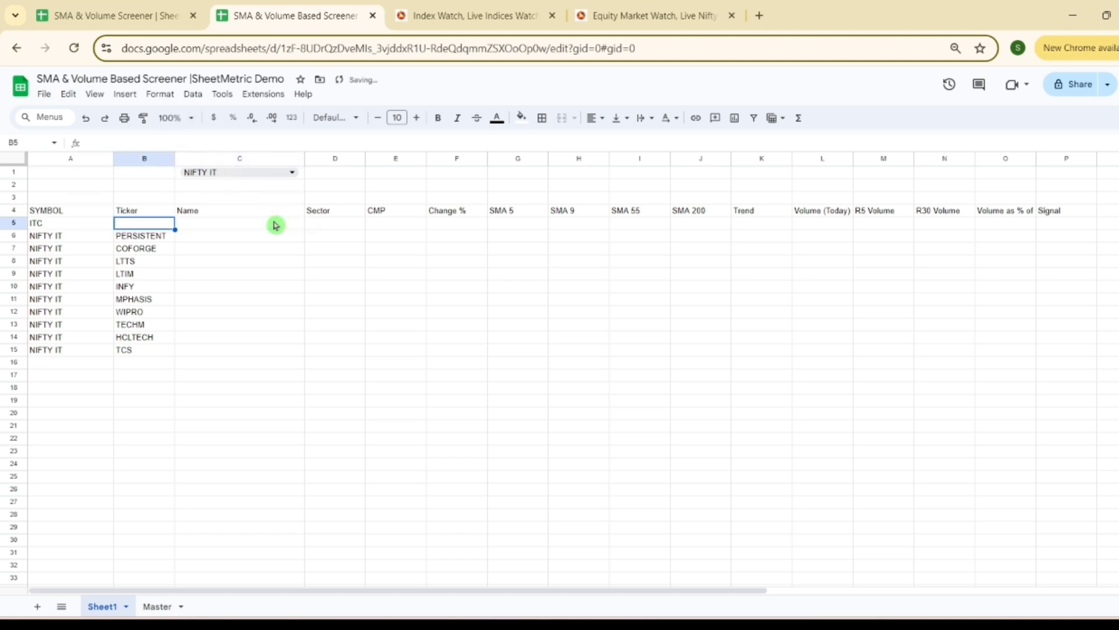
key(Return)
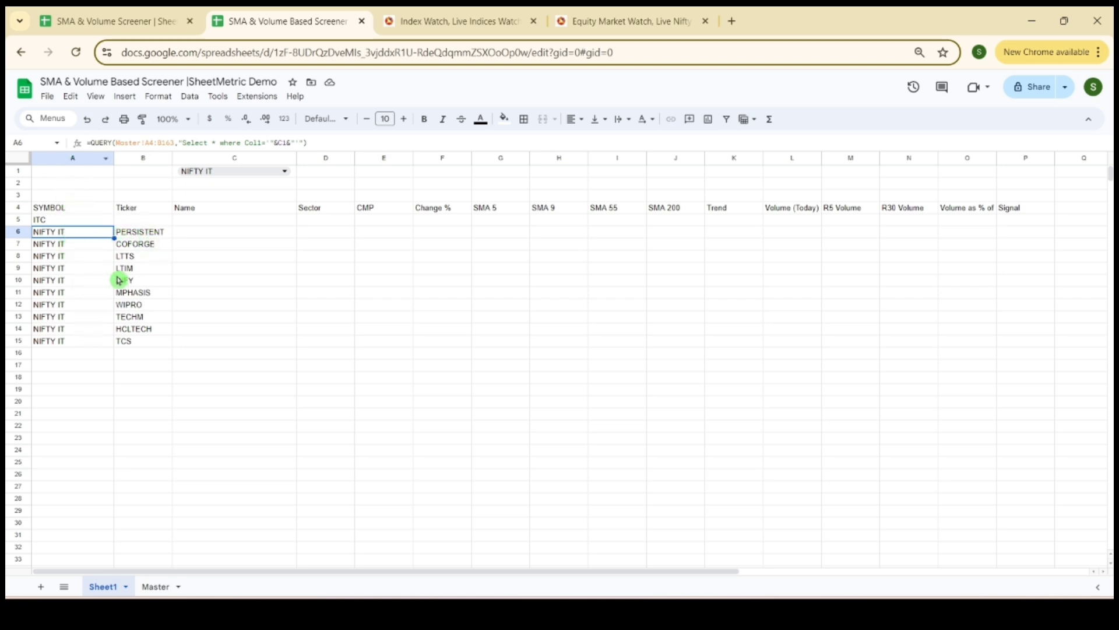
- Change the A6 query to select Col2 instead of all columns, so only the stock symbols are listed
click(219, 143)
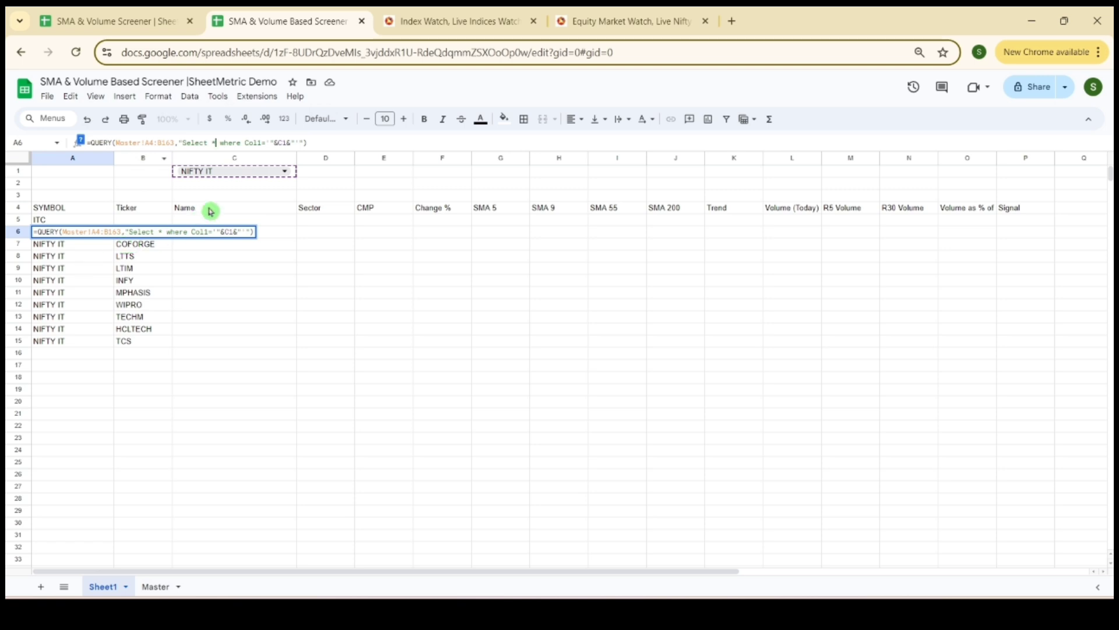
key(BackSpace)
text(Col2)
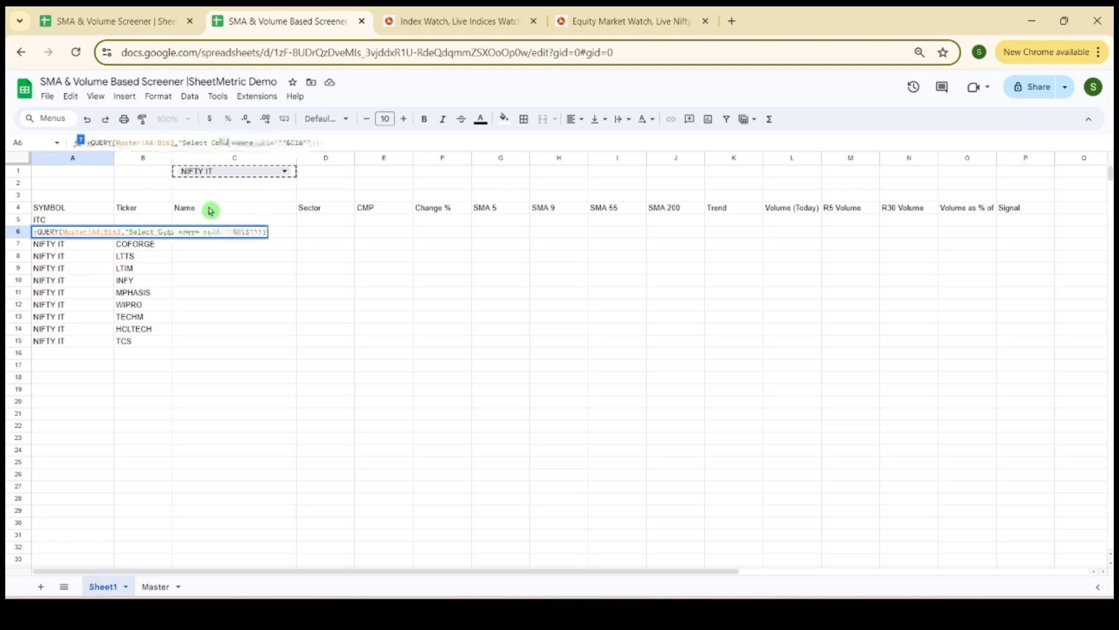
key(Return)
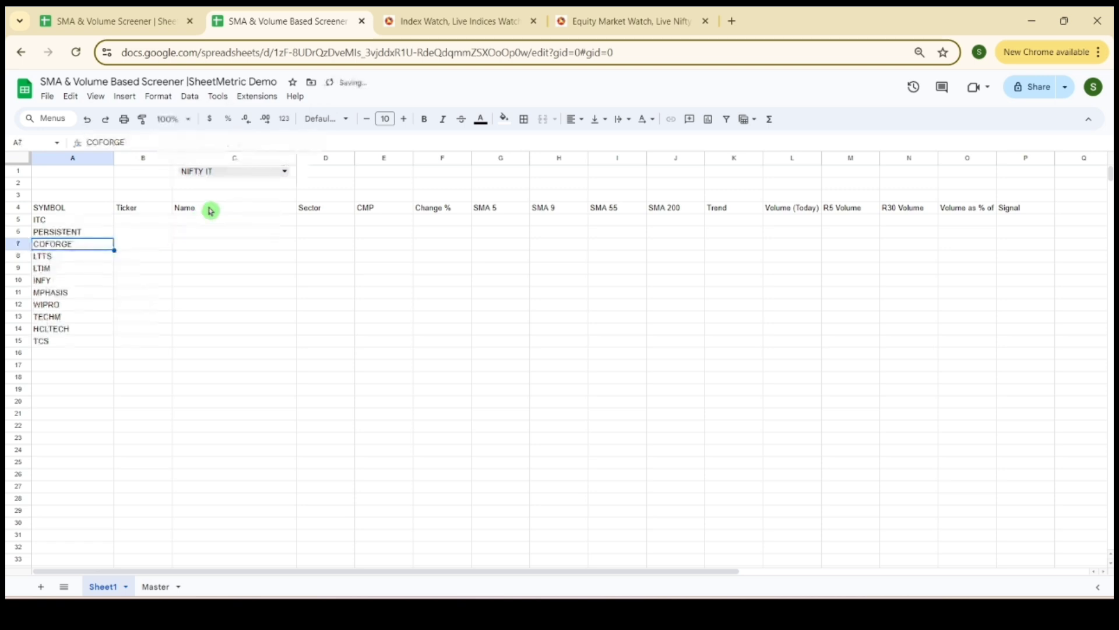
click(91, 232)
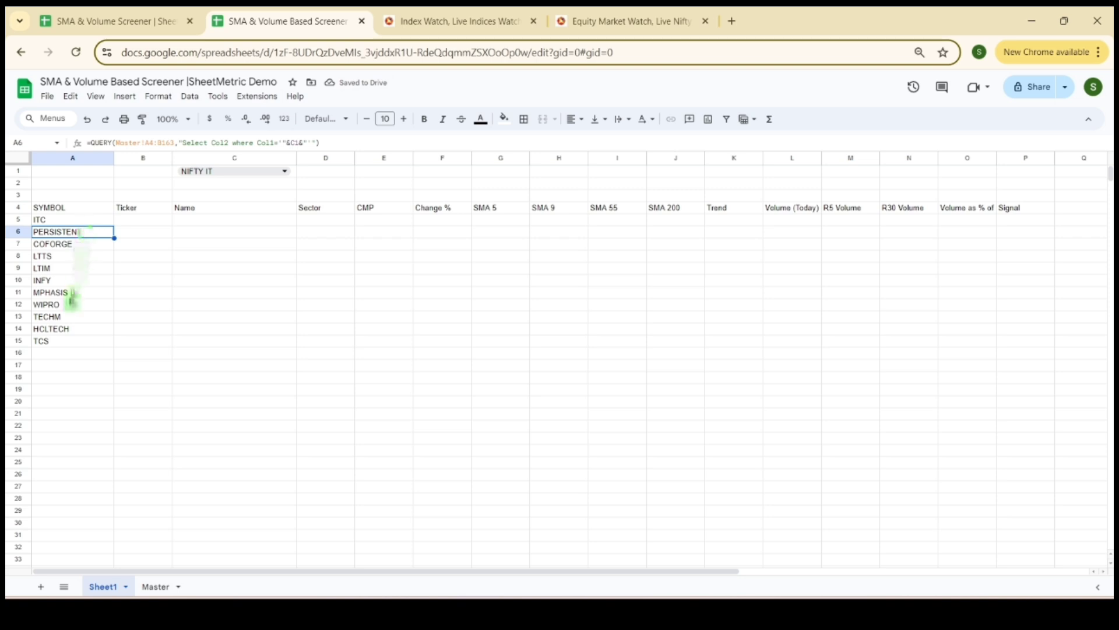
click(74, 221)
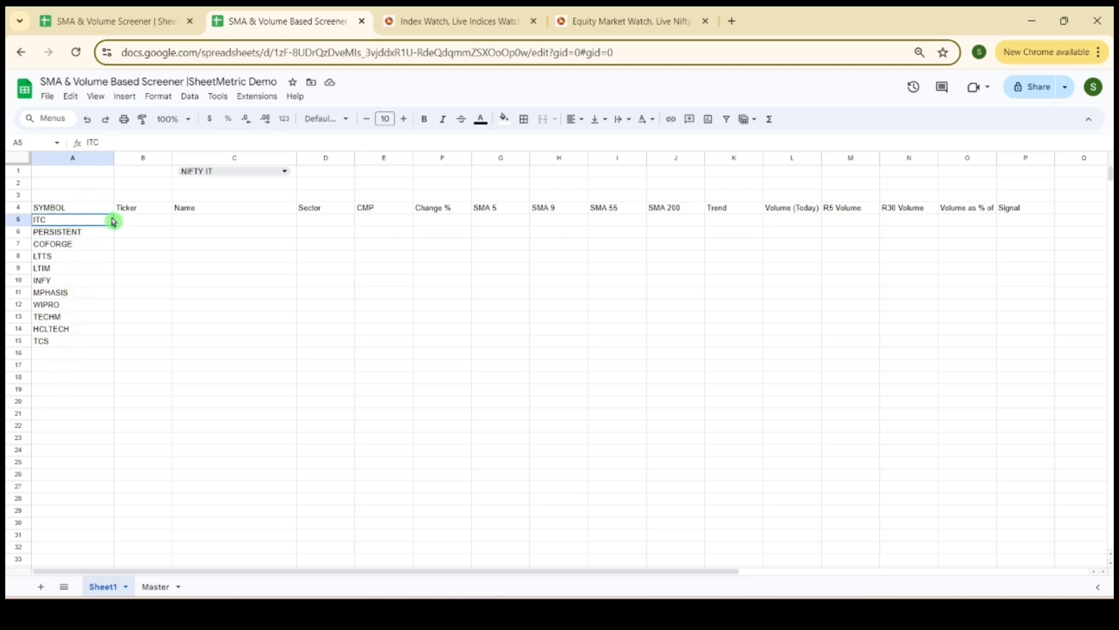
- Build the ticker in B5 with the formula =CONCATENATE("NSE:"&A5)
click(178, 325)
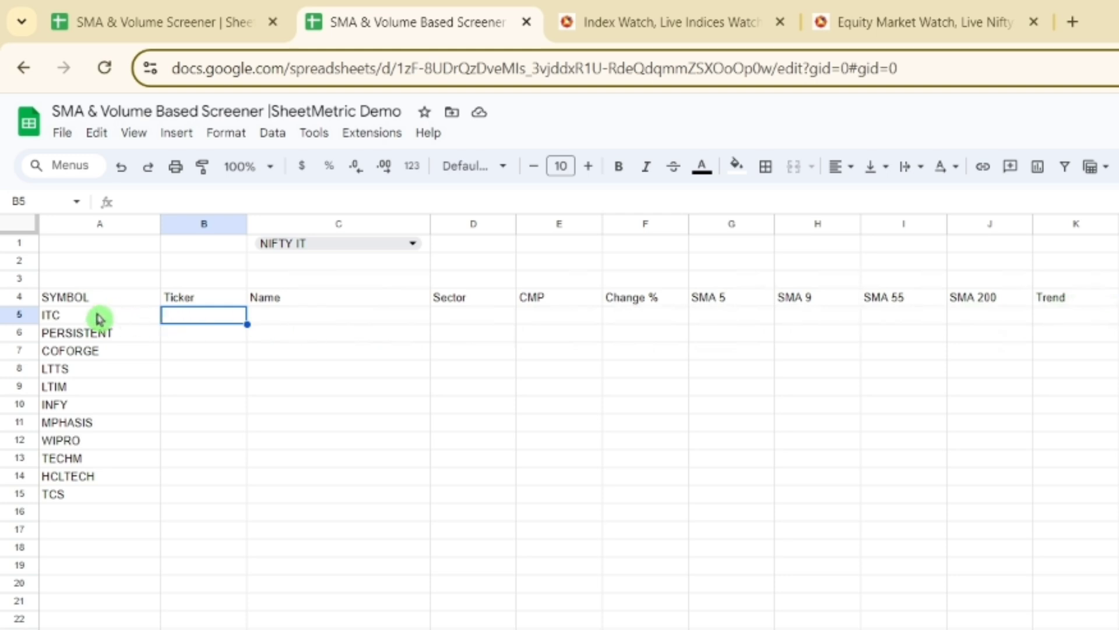
text(=)
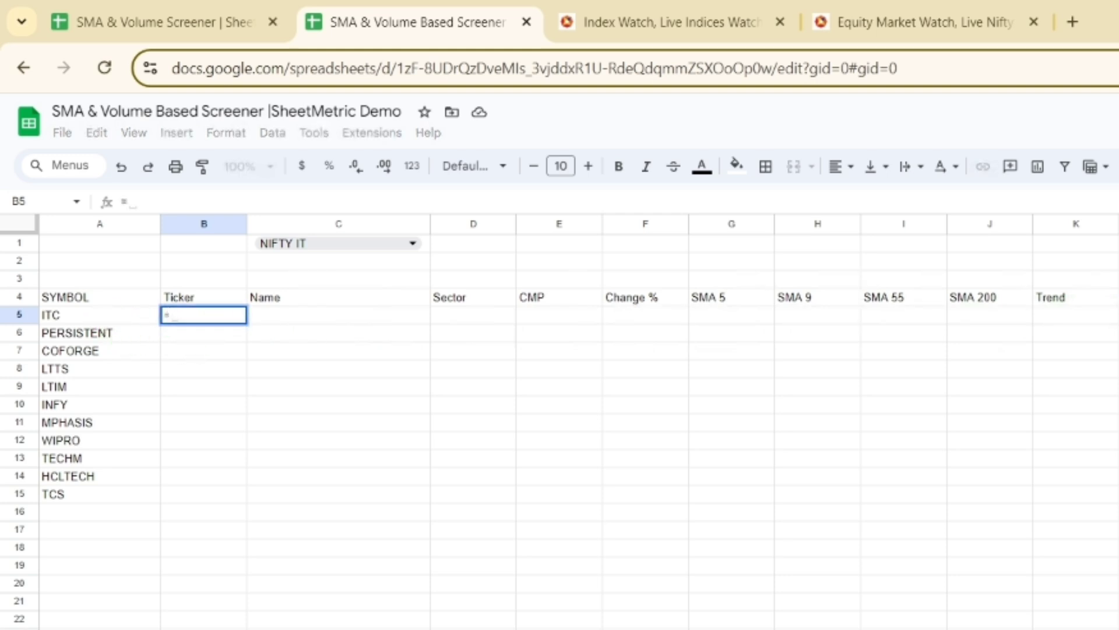
text(concate)
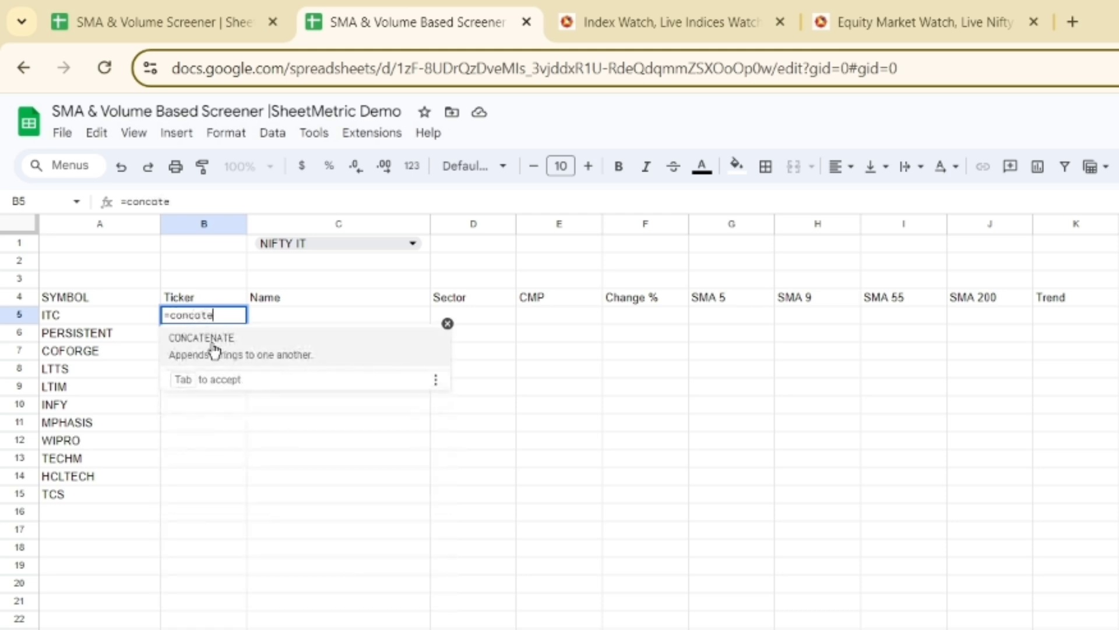
click(215, 350)
text("NS)
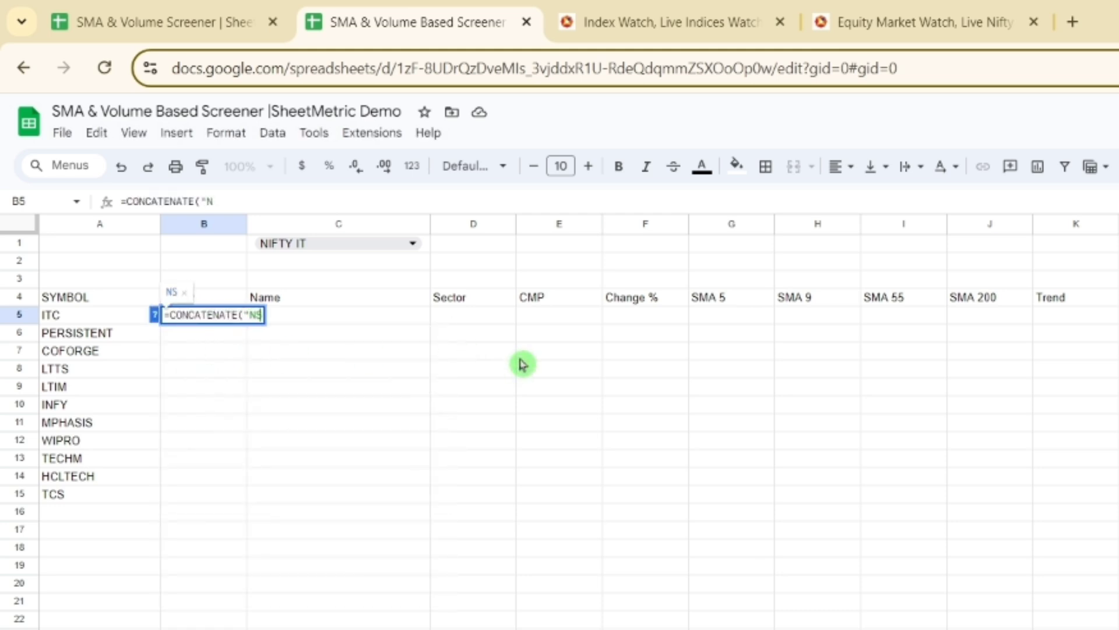
text(E:"&)
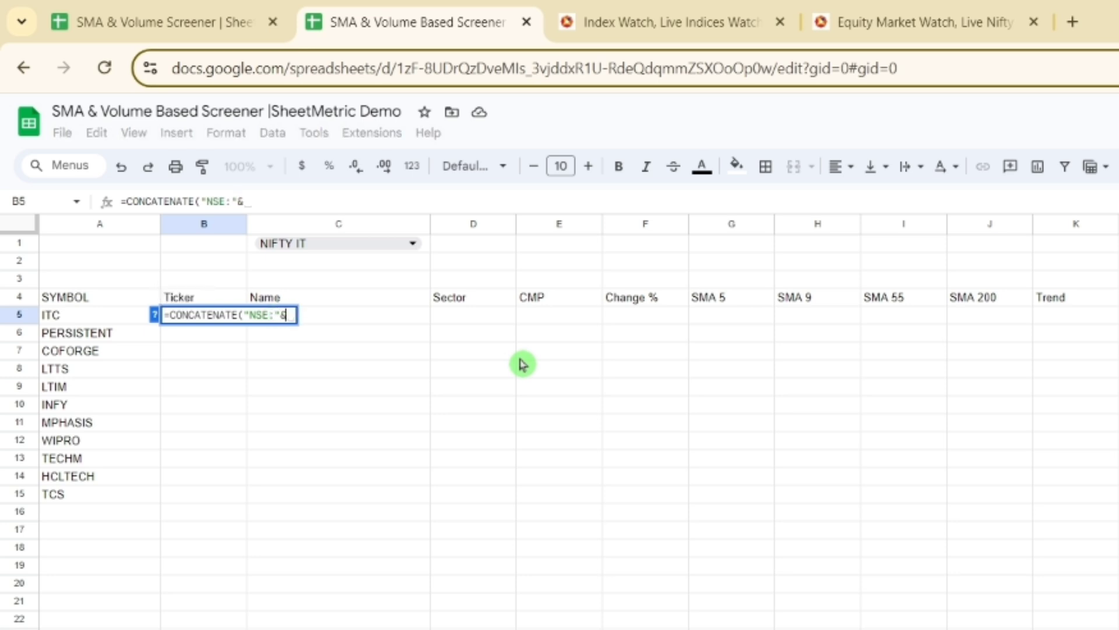
click(107, 317)
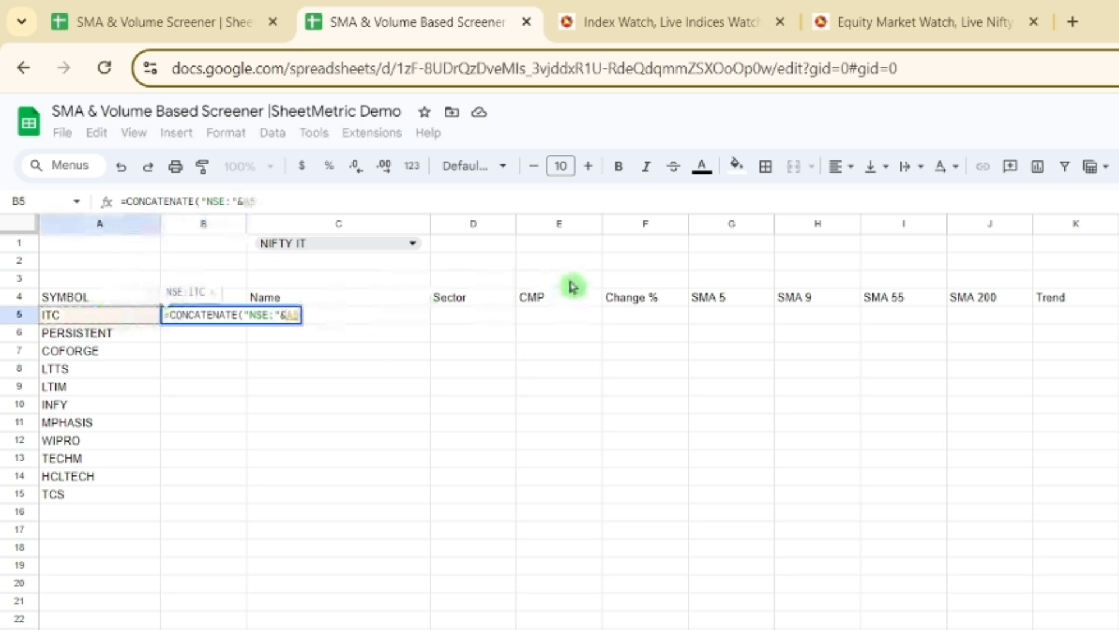
text())
key(Return)
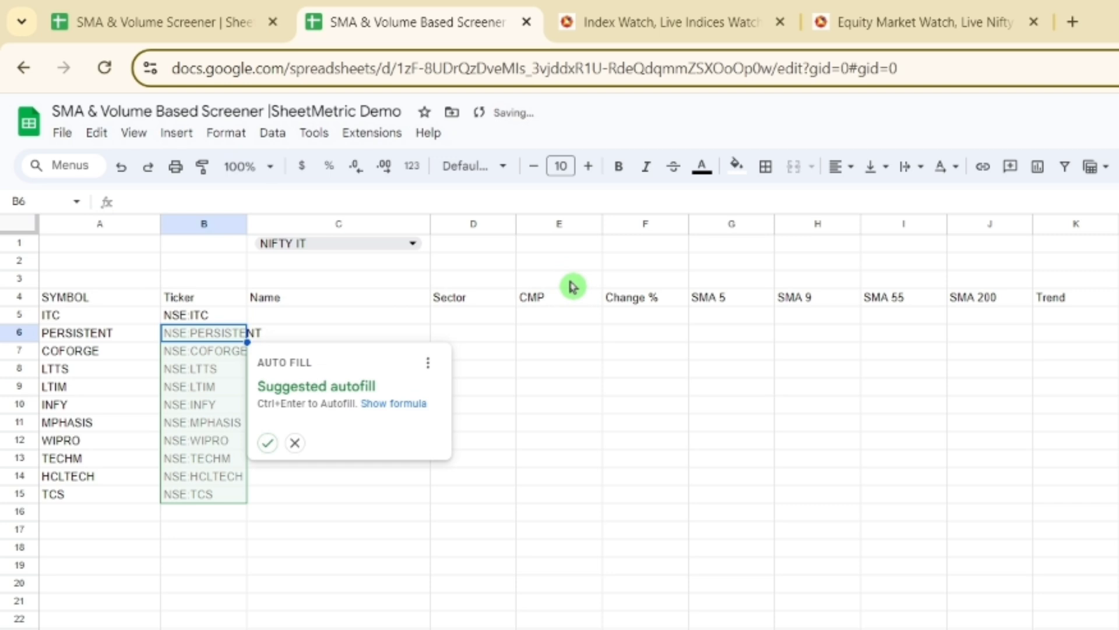
- Begin a GOOGLEFINANCE formula in C5, under the Name header
click(392, 313)
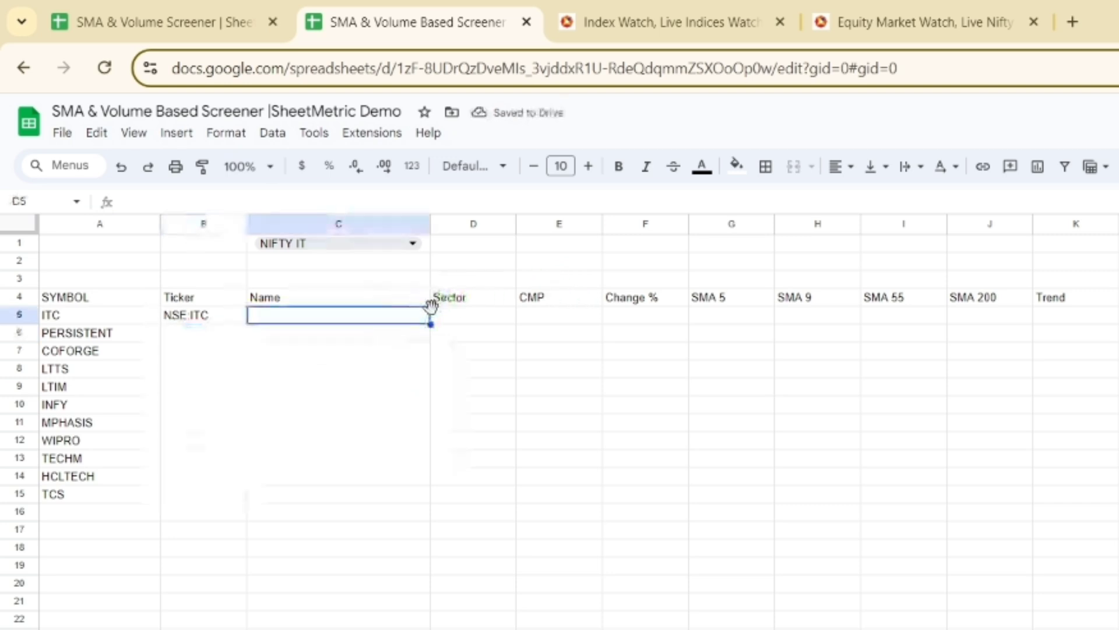
text(=Goo)
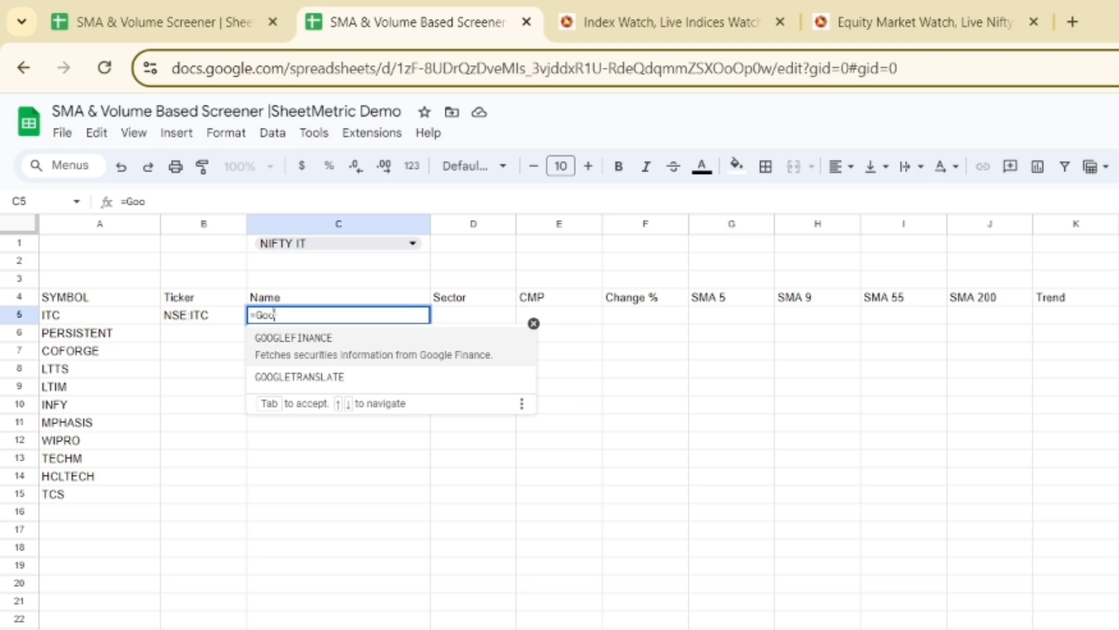
click(379, 349)
click(242, 315)
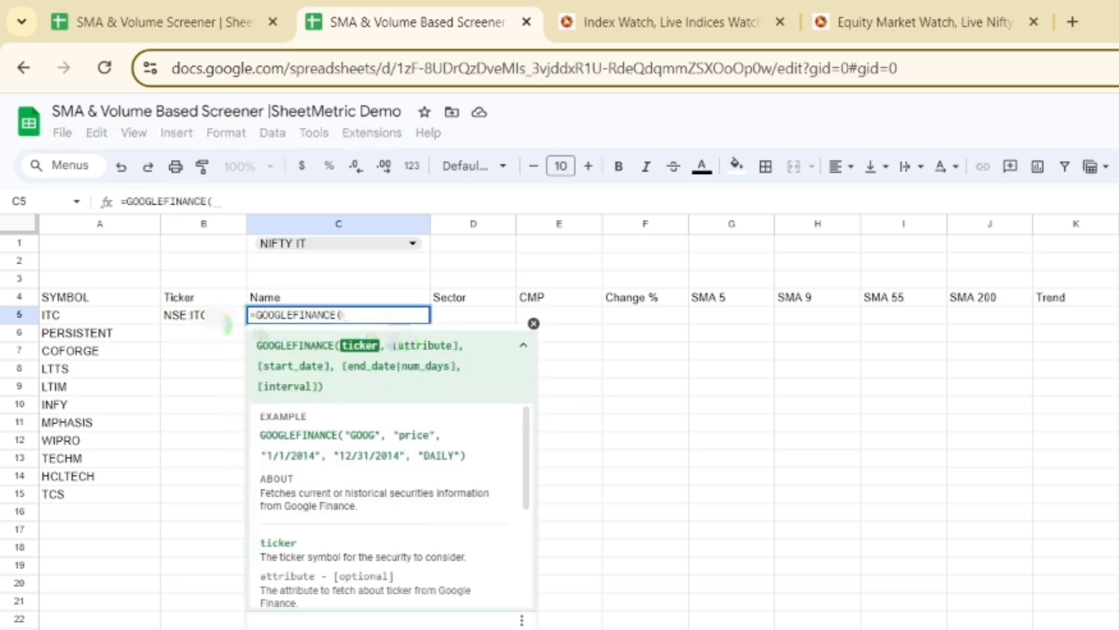
- Review the GOOGLEFINANCE syntax and its real-time attributes in the function's help documentation
scroll(350, 538, down, 3)
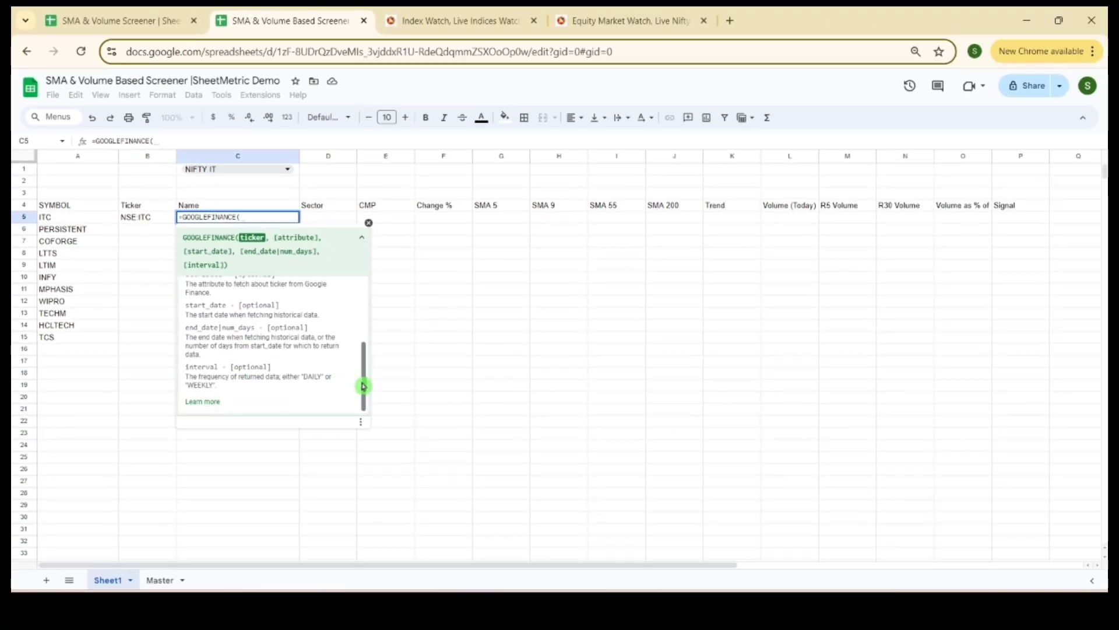
drag(364, 383, 372, 317)
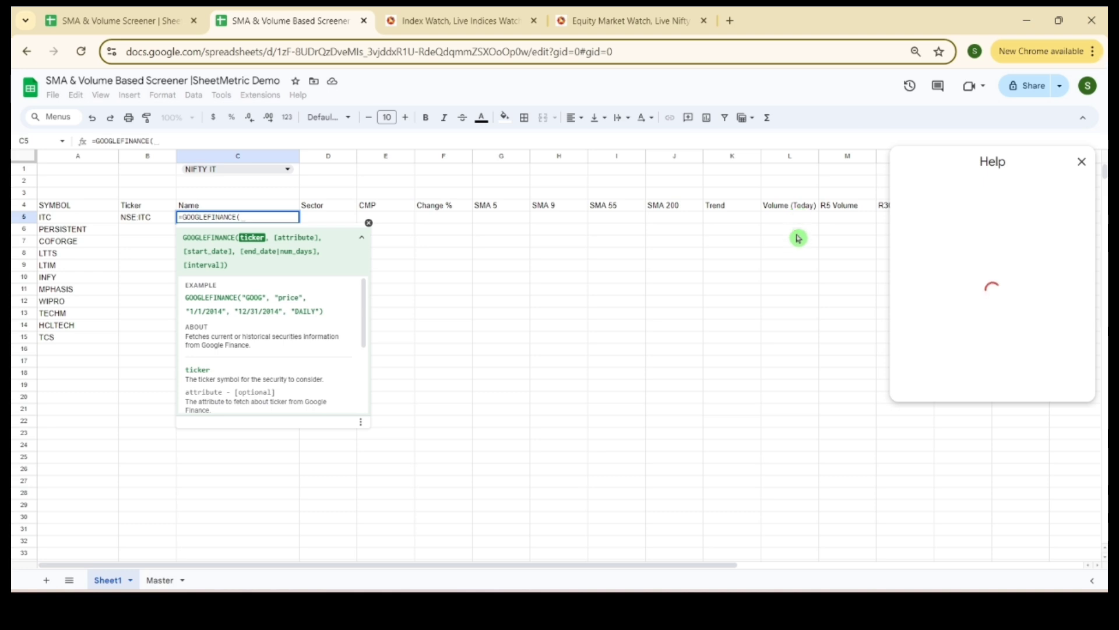
scroll(991, 373, down, 7)
scroll(954, 350, down, 4)
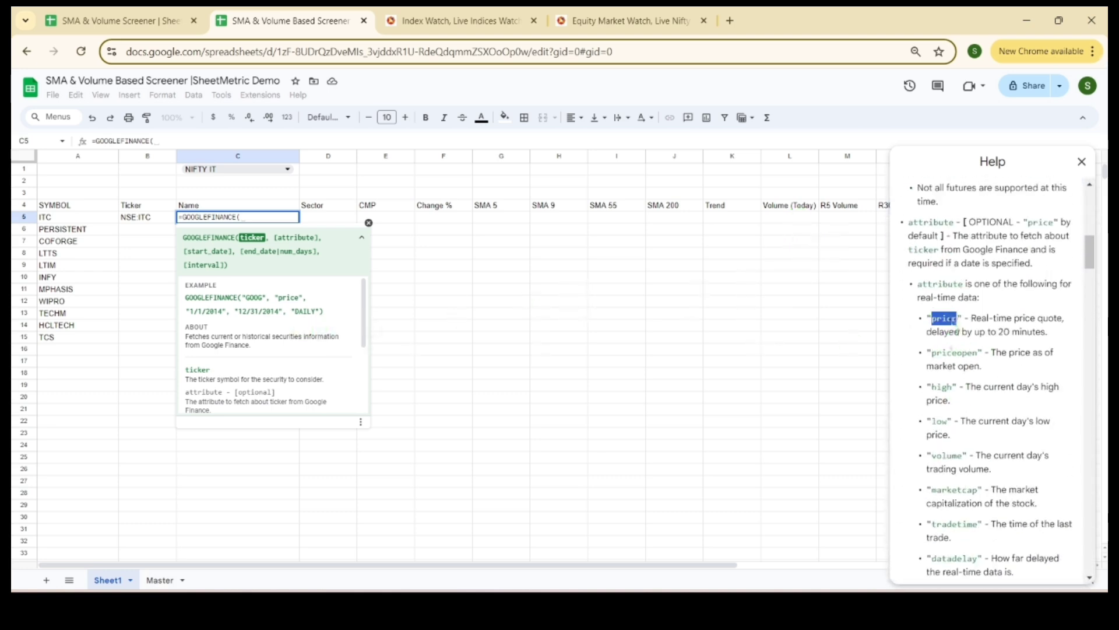
scroll(952, 464, down, 4)
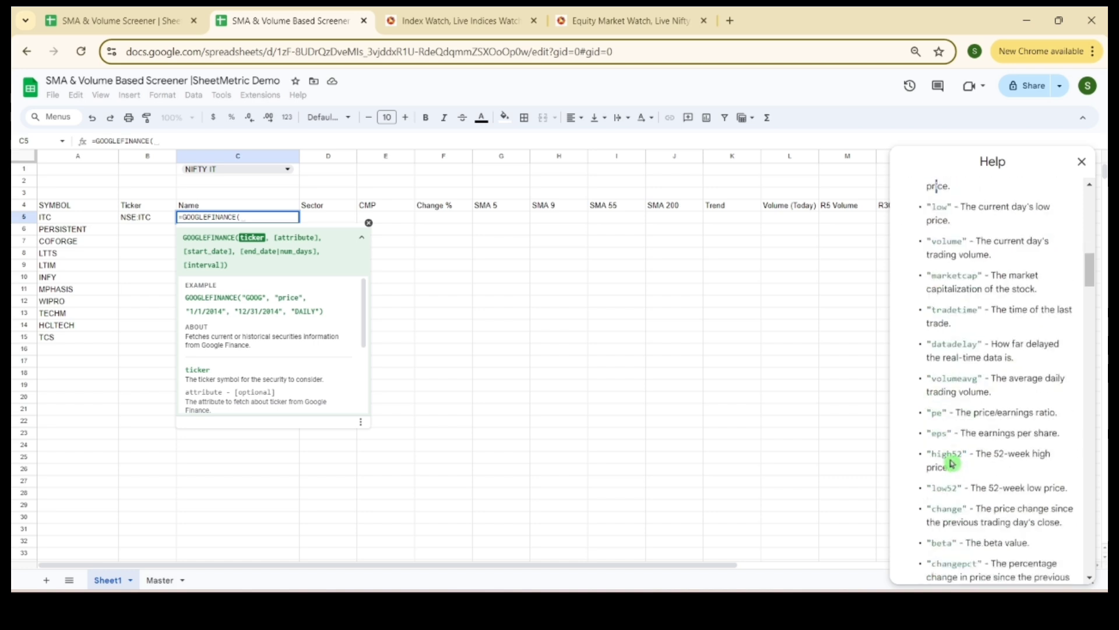
scroll(977, 462, down, 3)
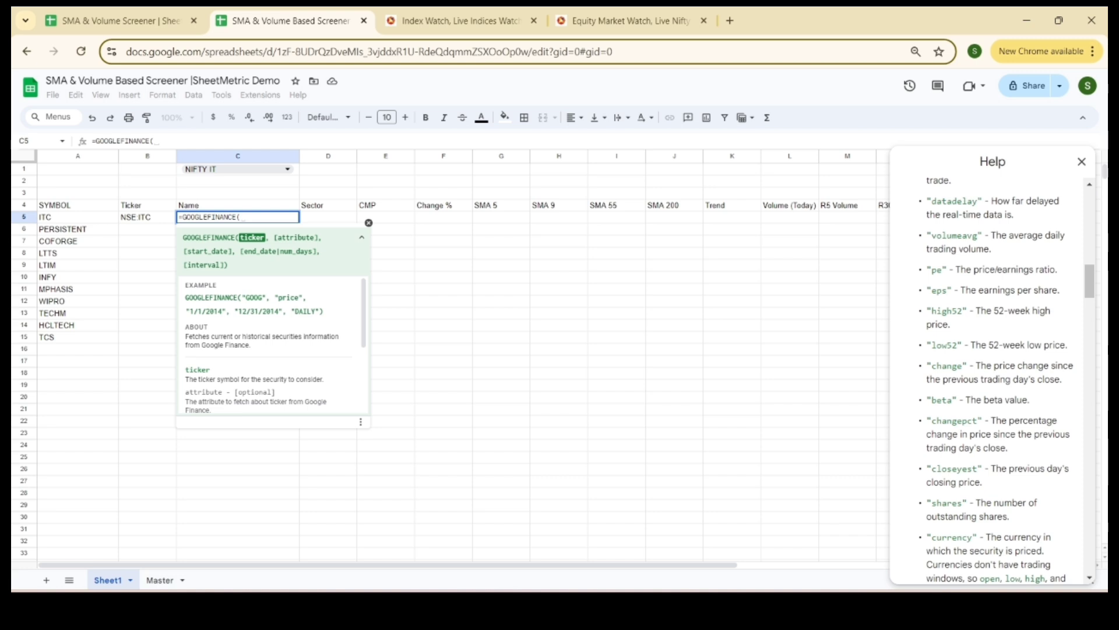
drag(275, 238, 303, 237)
click(362, 237)
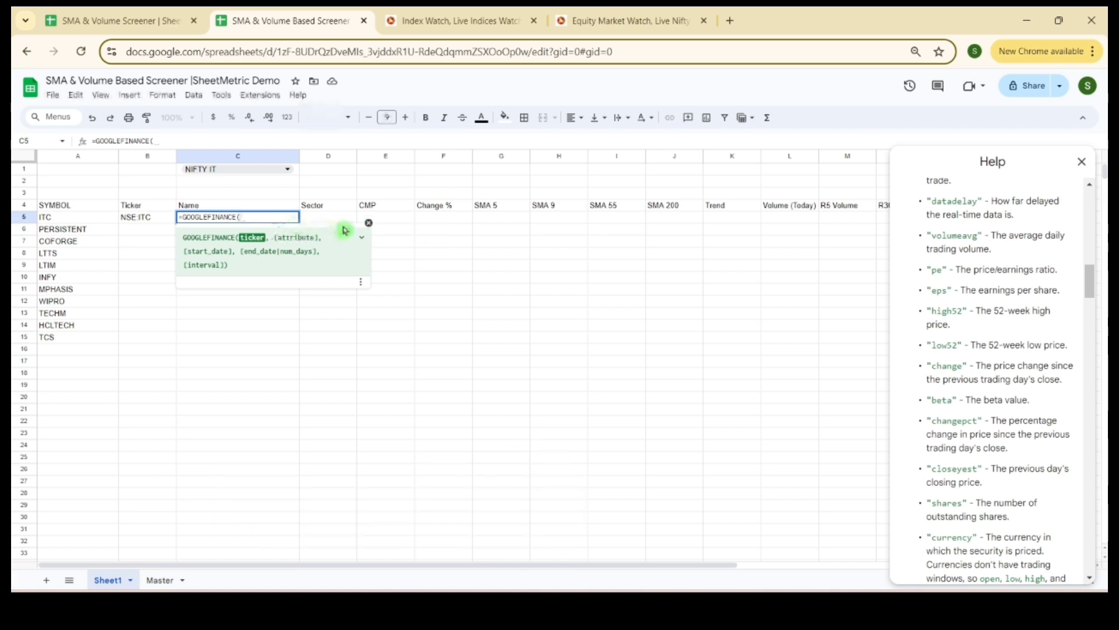
- Complete the formula in C5 as =GOOGLEFINANCE($B5,"name") to fetch the company name
click(370, 225)
click(134, 218)
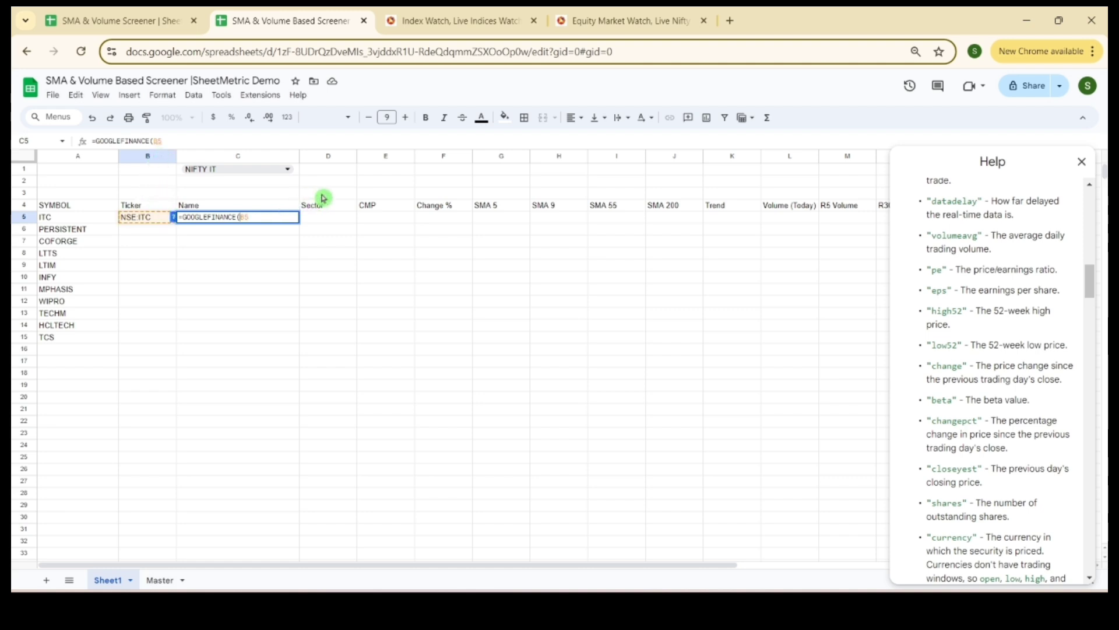
text(4)
key(BackSpace)
text(,"name)
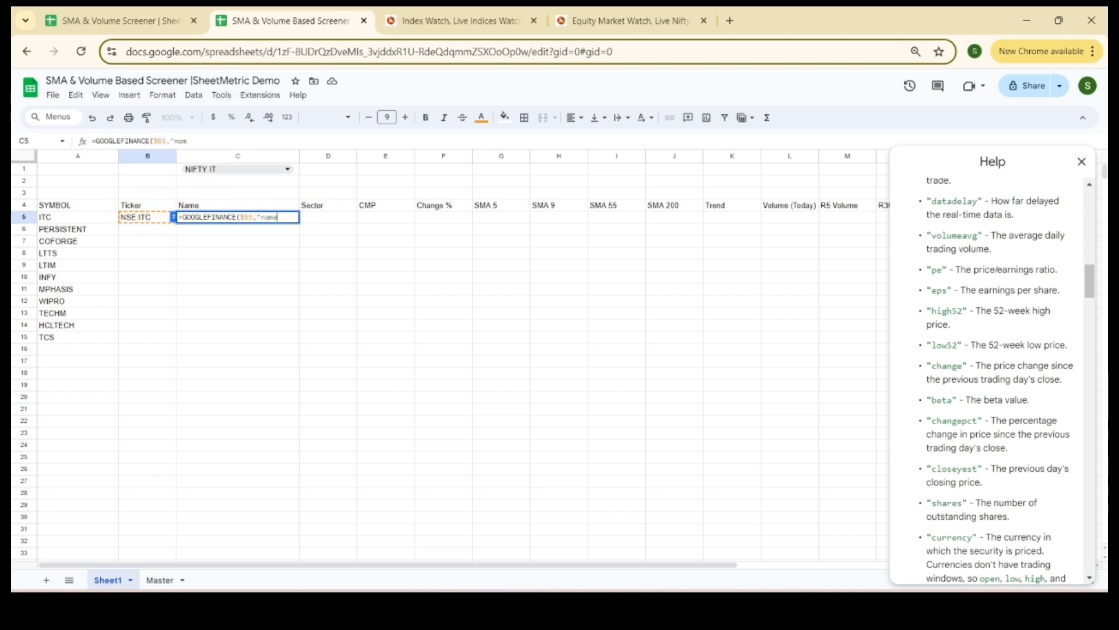
key(Return)
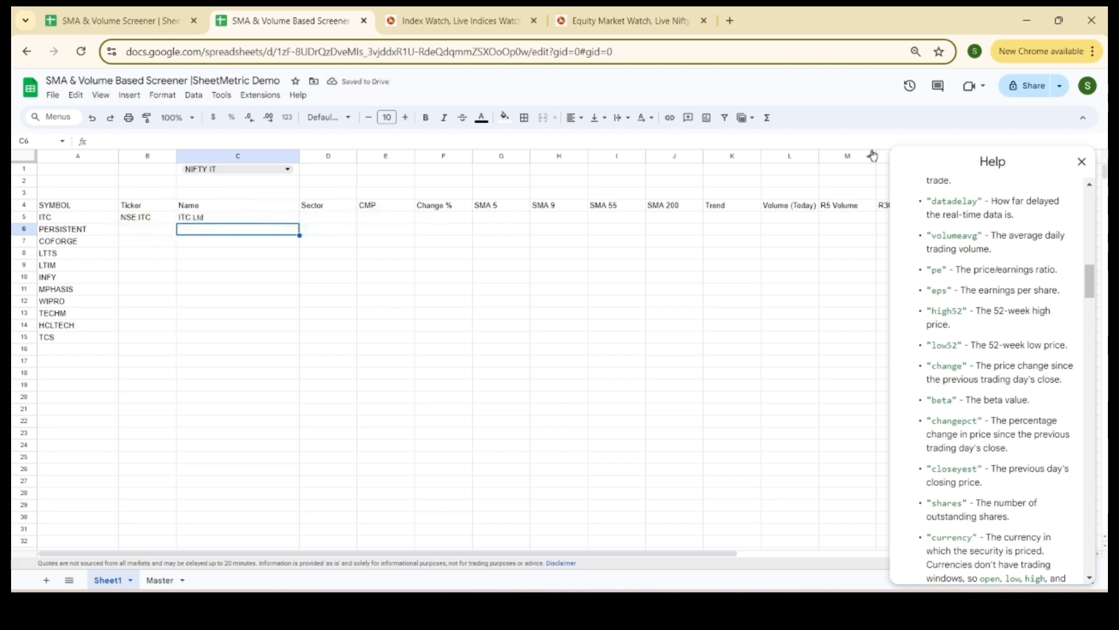
- Copy the C5 formula to E5 under CMP and change its attribute, giving =GOOGLEFINANCE($B5,"price")
click(256, 217)
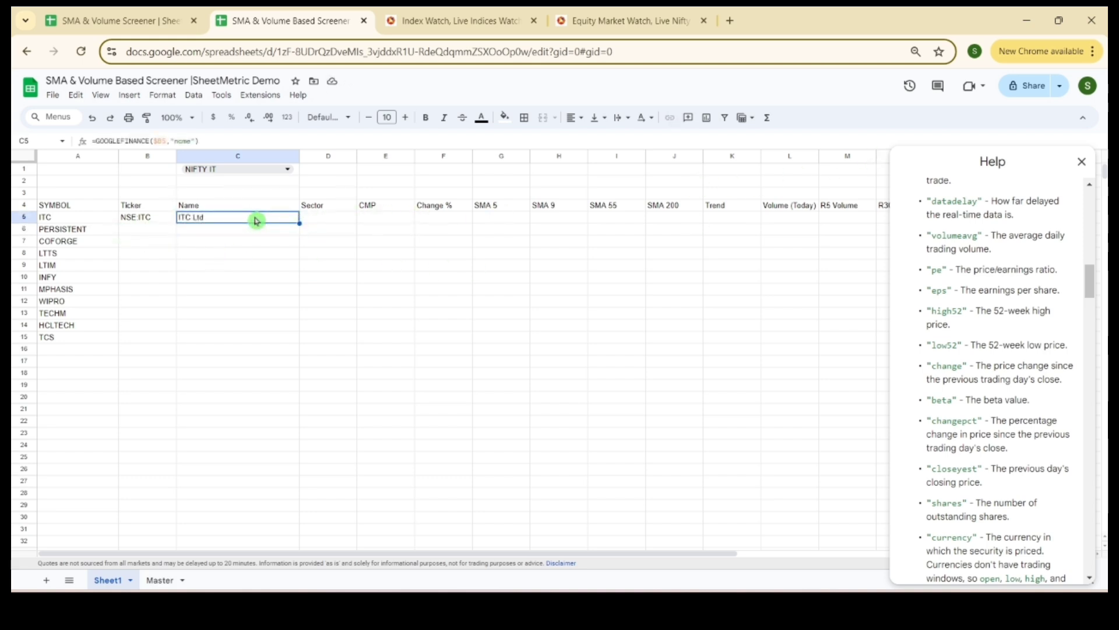
key(ctrl+c)
click(380, 217)
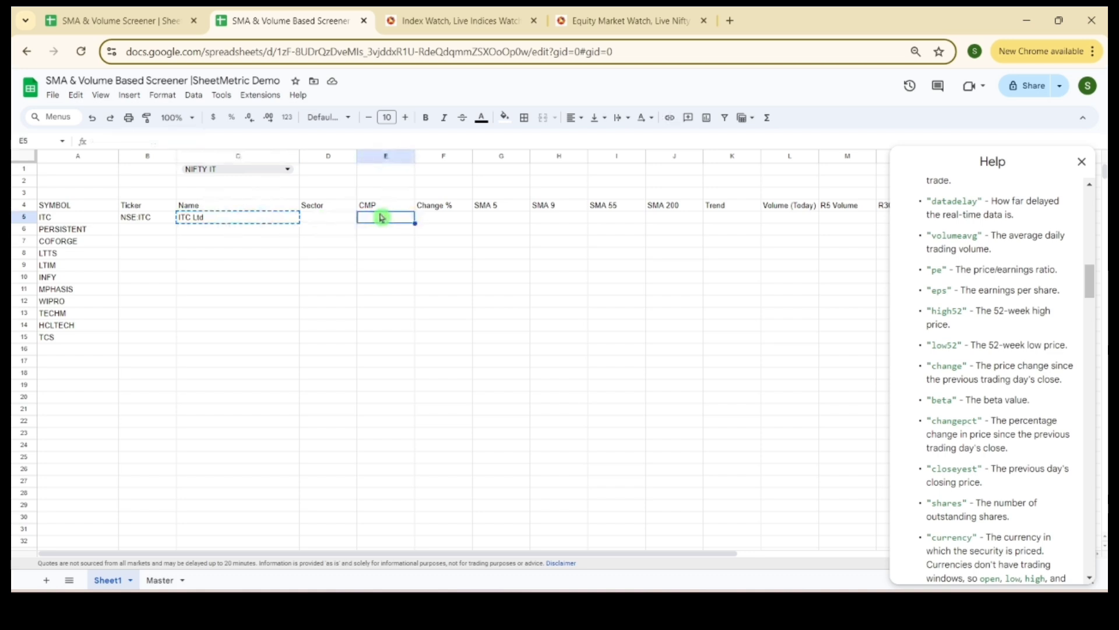
key(ctrl+v)
click(191, 140)
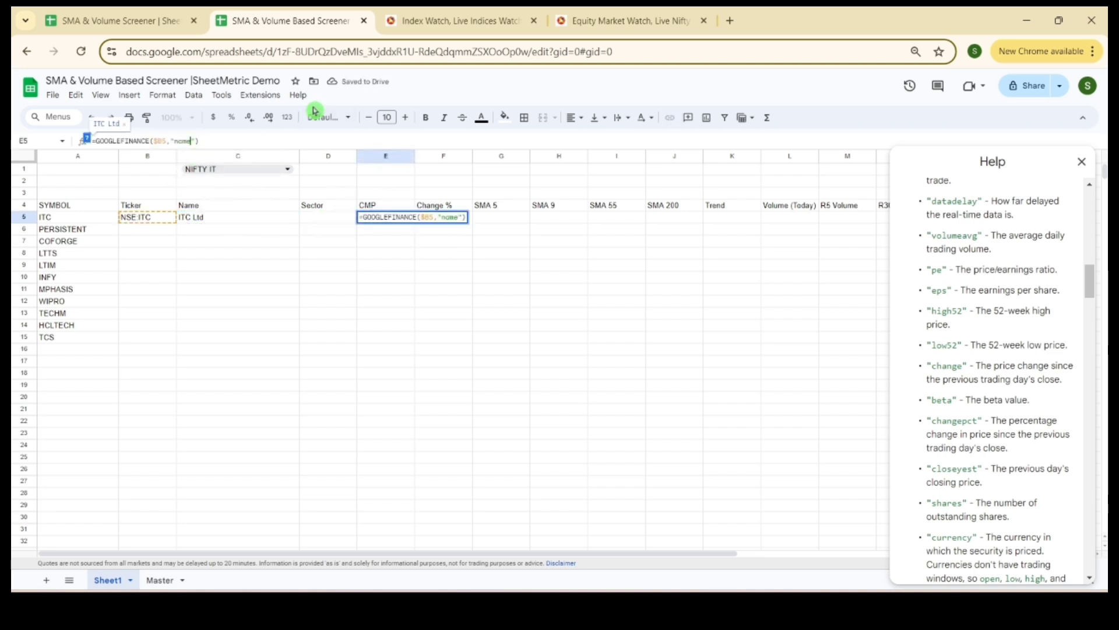
key(BackSpace)
key(BackSpace)
key(BackSpace)
key(BackSpace)
text(pro)
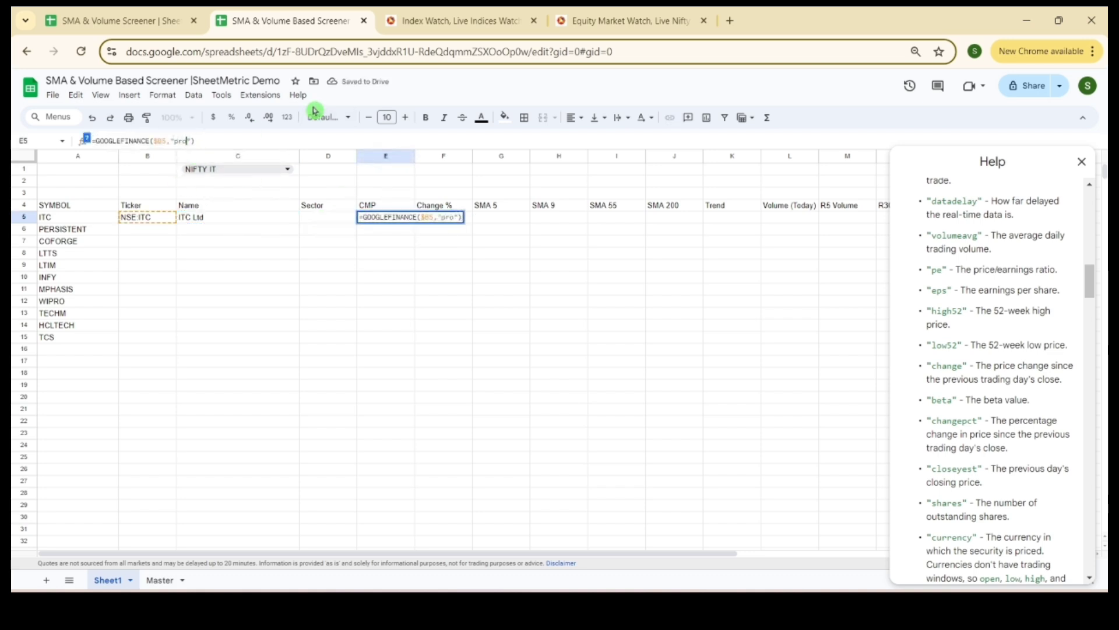
text(ice)
key(Return)
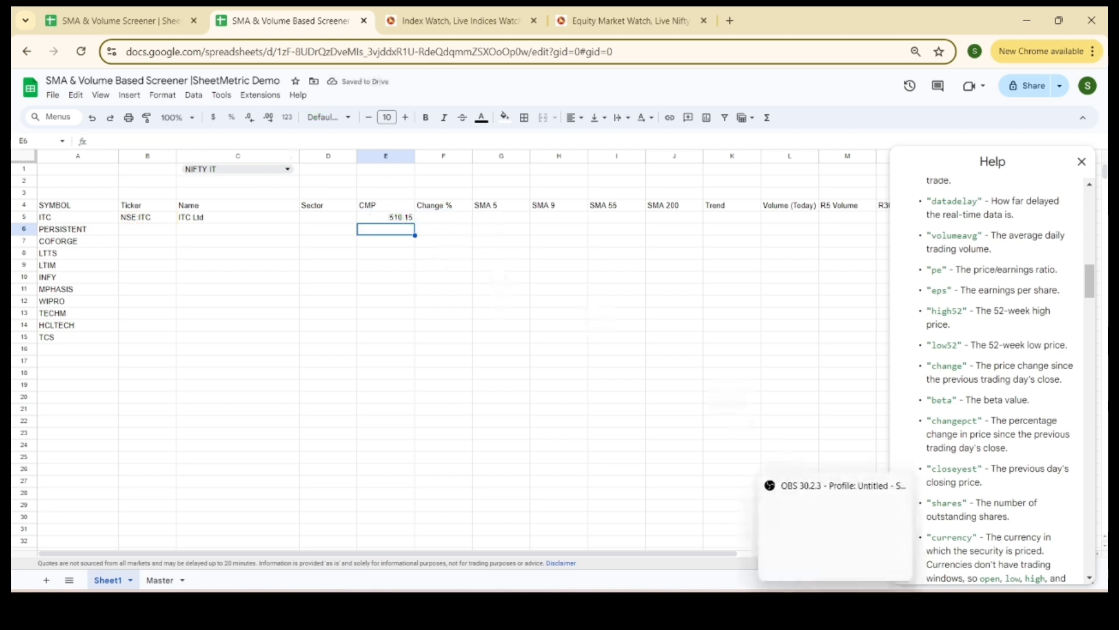
- Copy the CMP formula from E5 into F5 under Change %
key(Up)
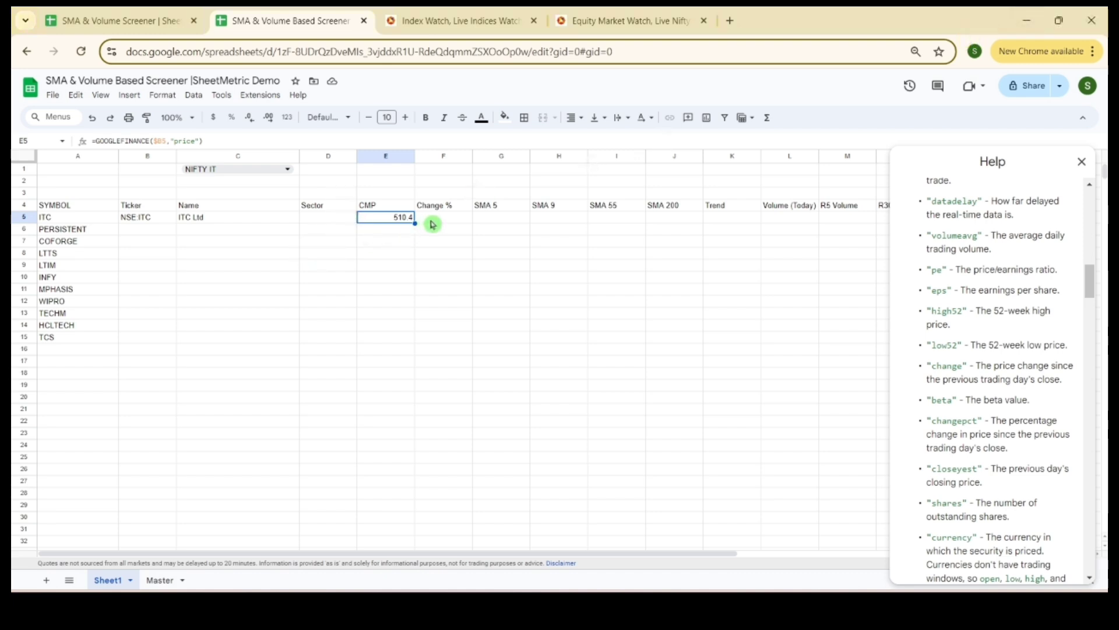
key(ctrl+c)
click(450, 220)
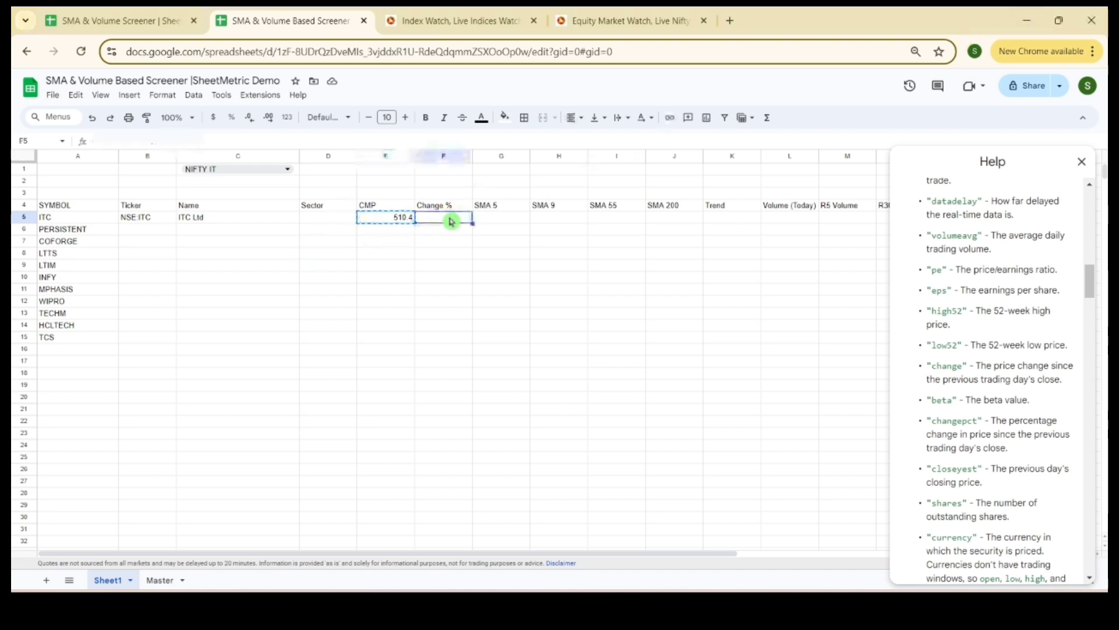
key(ctrl+v)
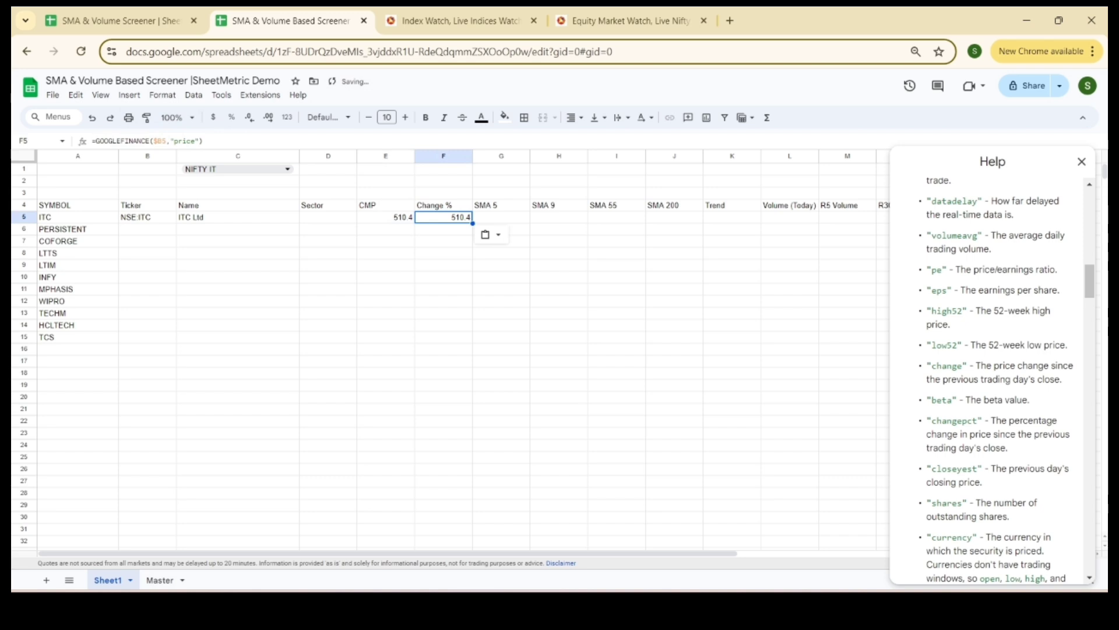
- Change the F5 formula's attribute to "changepct" and close the function help
click(222, 139)
key(Left)
key(Left)
key(BackSpace)
key(BackSpace)
key(BackSpace)
key(BackSpace)
key(BackSpace)
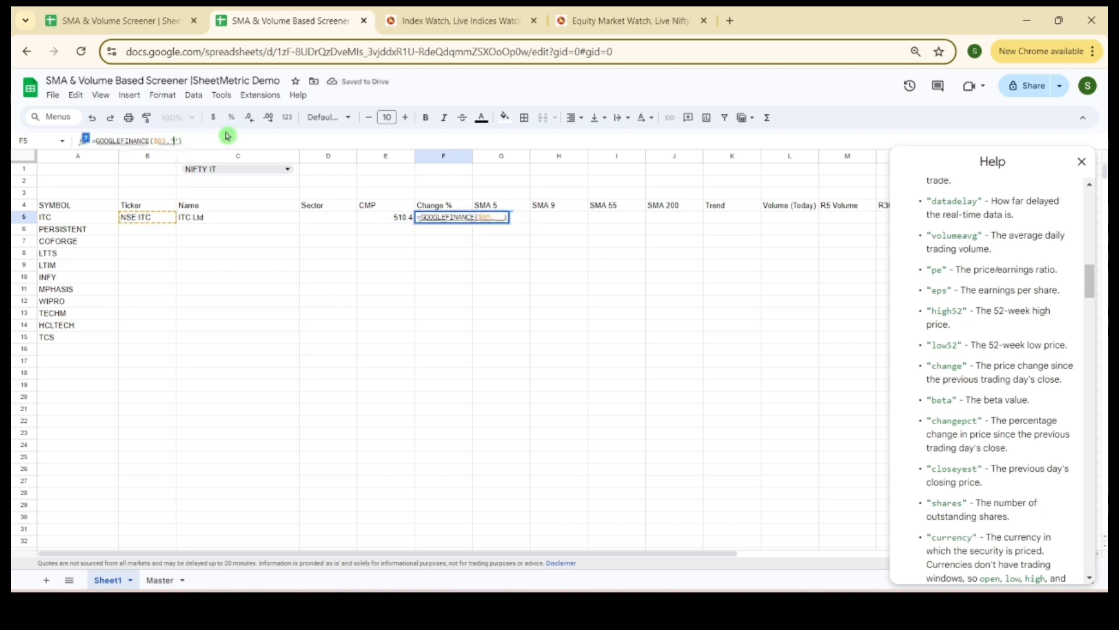
text(changepct)
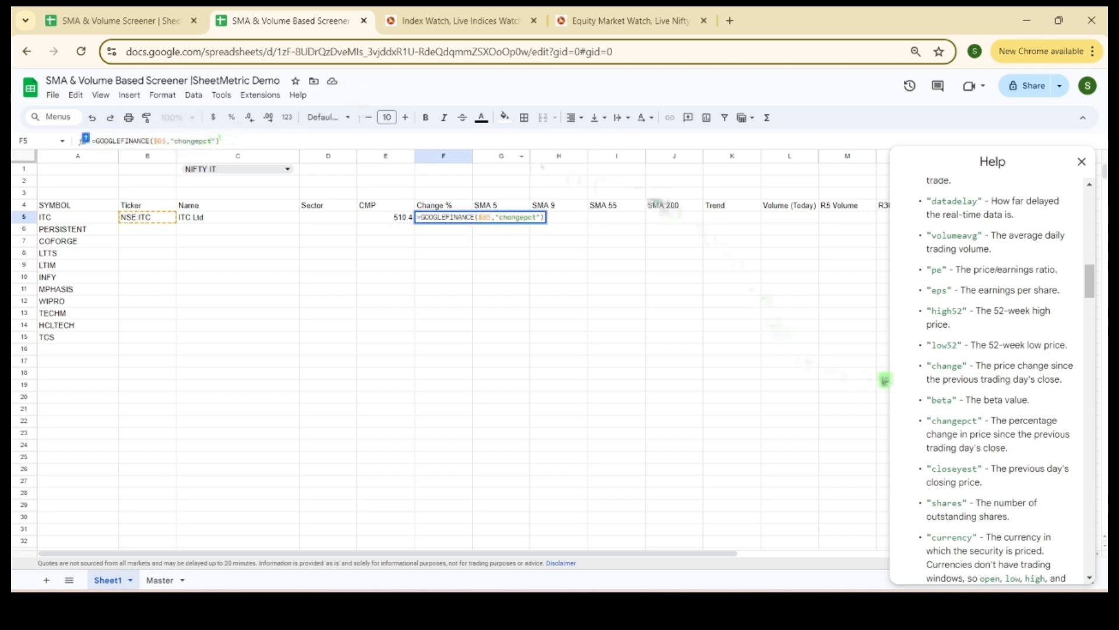
drag(993, 420, 1044, 469)
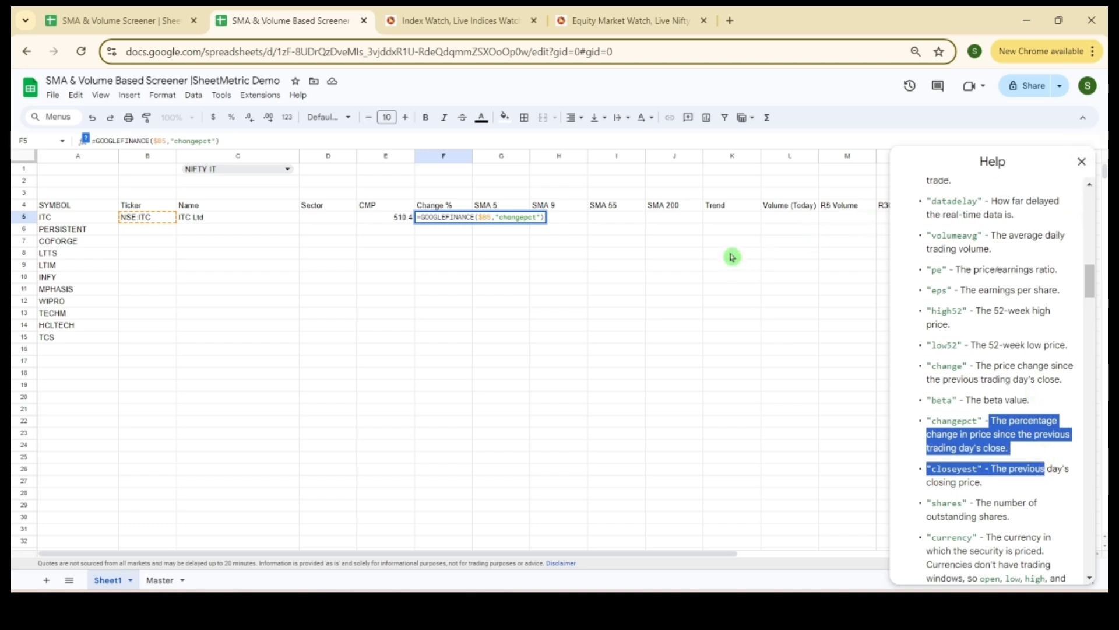
click(1082, 162)
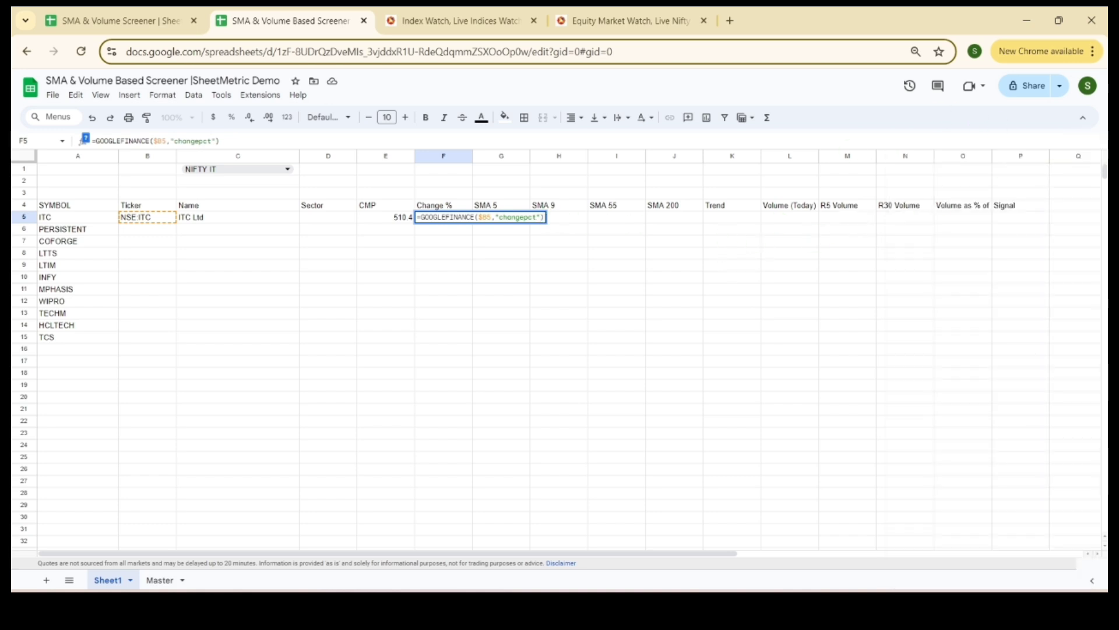
key(Return)
key(Up)
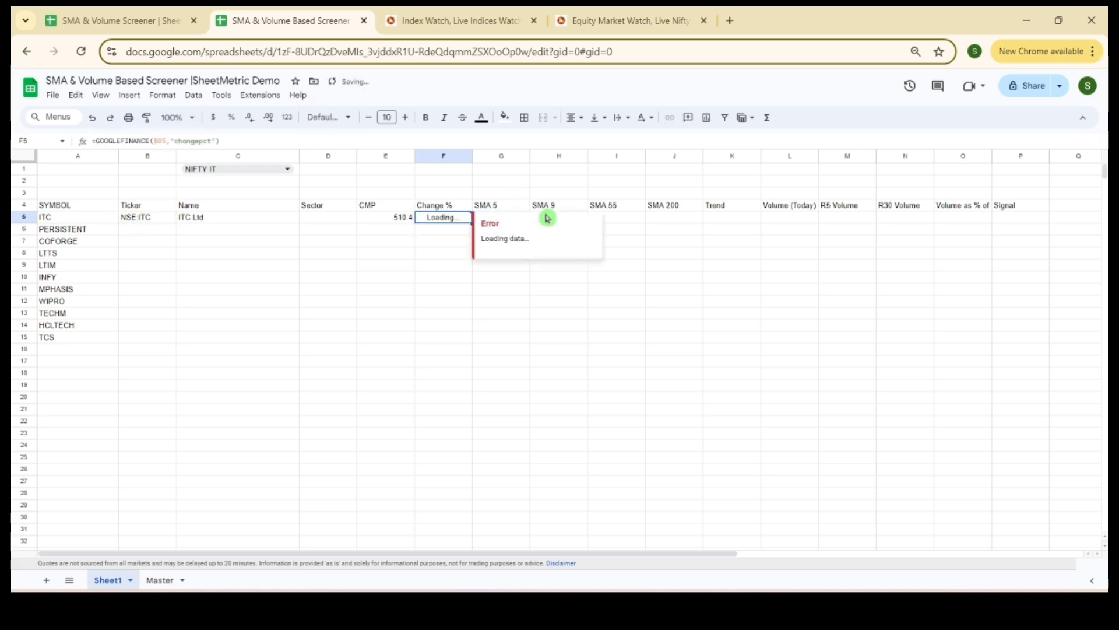
- Look over the SMA 5, SMA 9, SMA 55 and SMA 200 headers in row 4
key(Right)
key(Up)
key(Right)
key(Right)
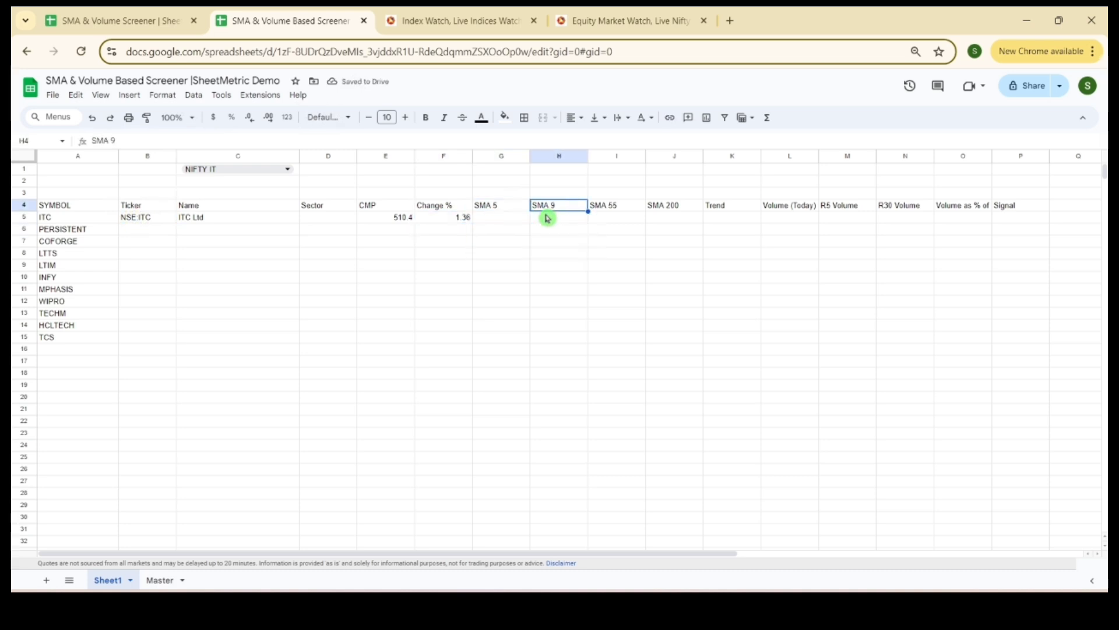
key(Left)
key(Left)
key(Right)
key(Right)
key(Right)
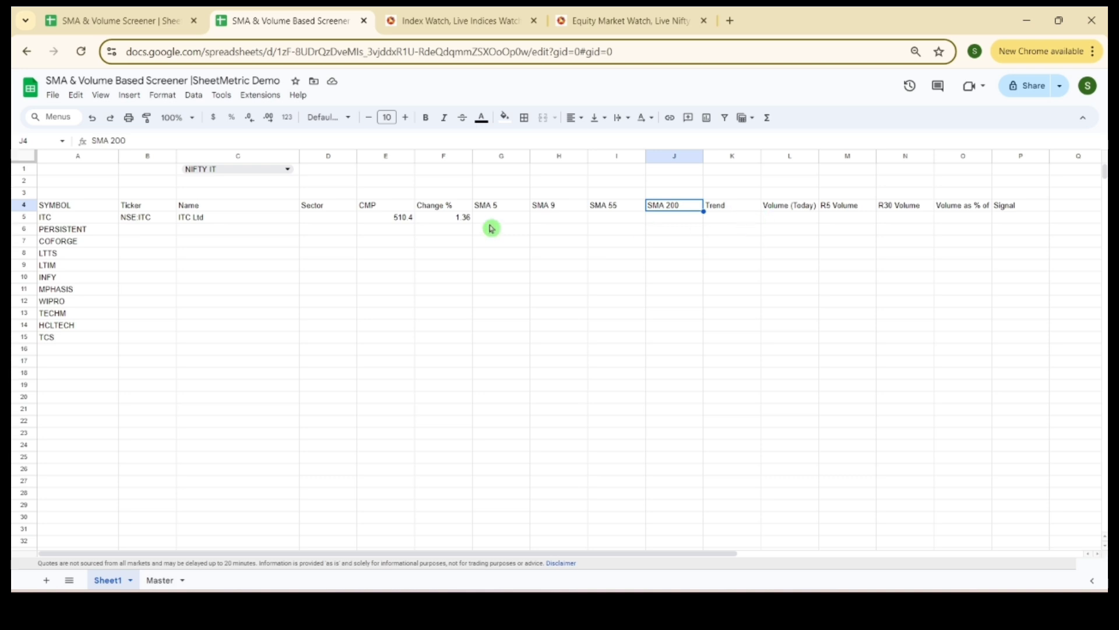
- Copy the F5 formula text to L5 under Volume (Today) and change its attribute, giving =GOOGLEFINANCE($B5,"volume")
click(453, 222)
drag(253, 145, 13, 157)
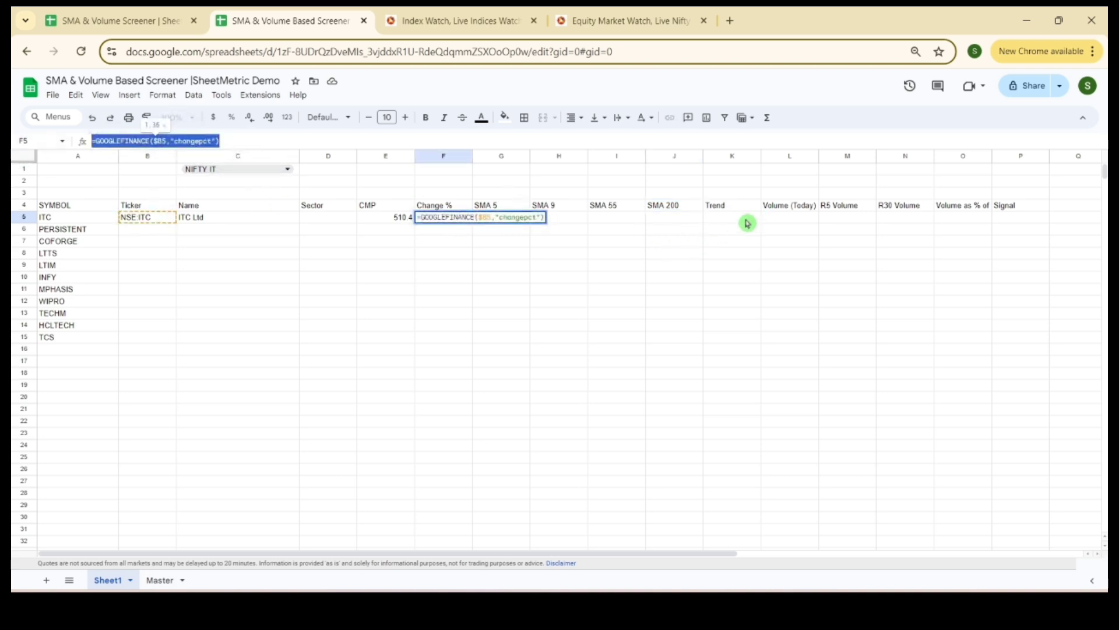
double_click(777, 218)
key(ctrl+v)
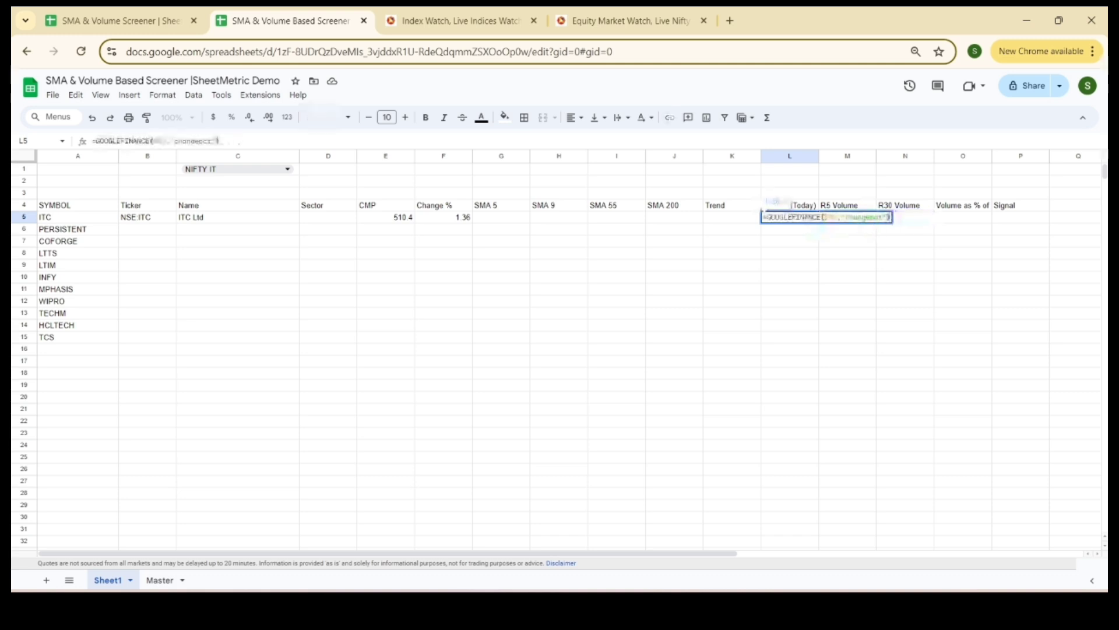
key(BackSpace)
key(BackSpace)
key(BackSpace)
key(BackSpace)
key(BackSpace)
key(BackSpace)
key(BackSpace)
key(BackSpace)
key(BackSpace)
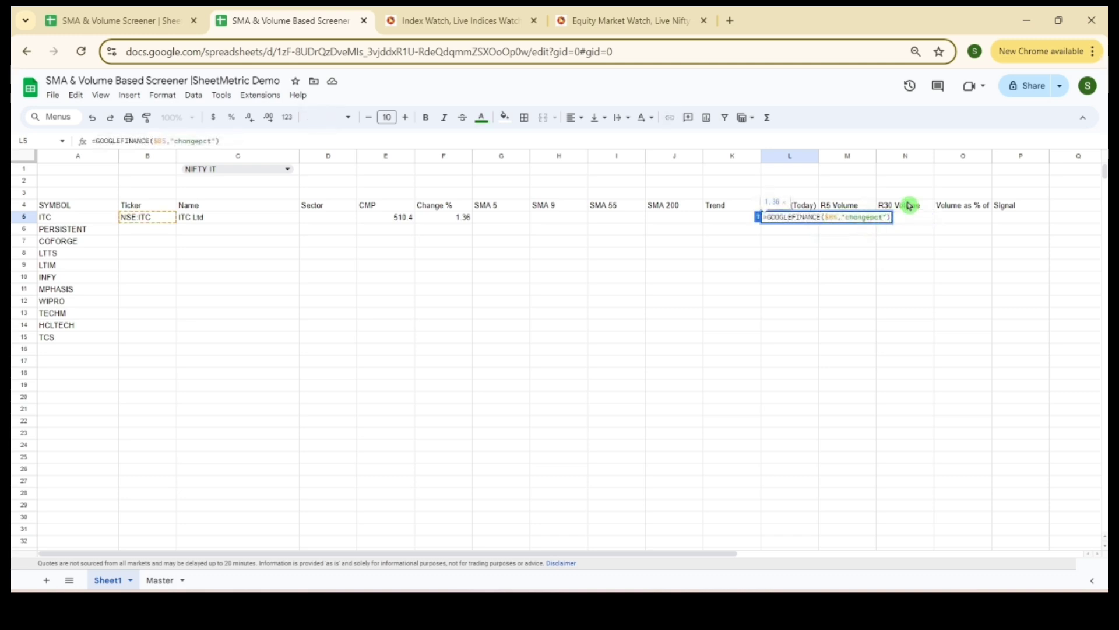
text(volume)
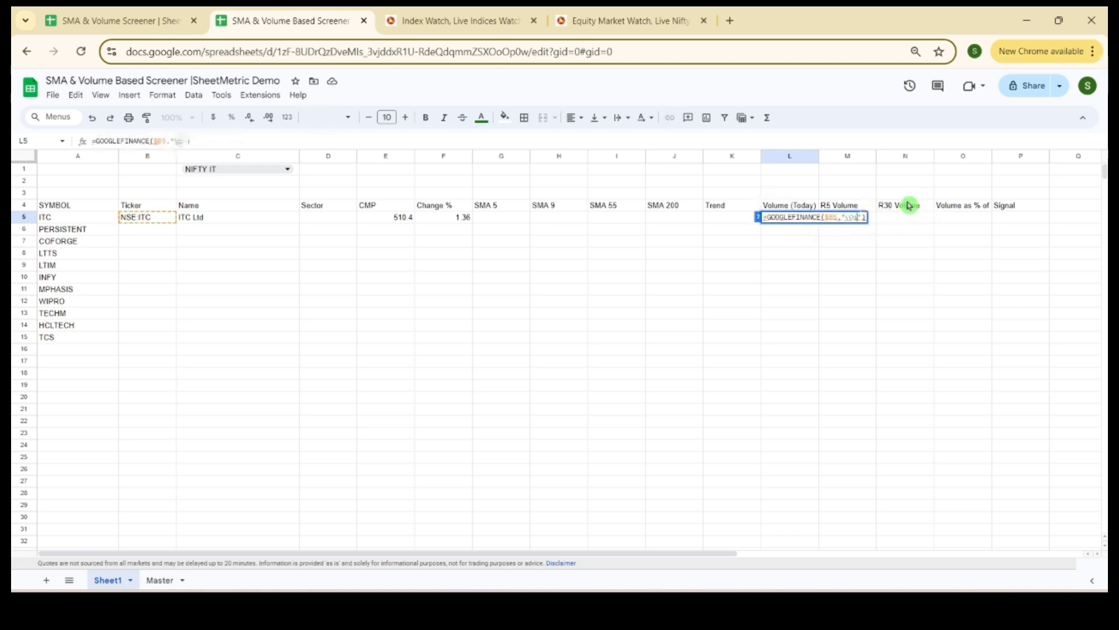
key(Return)
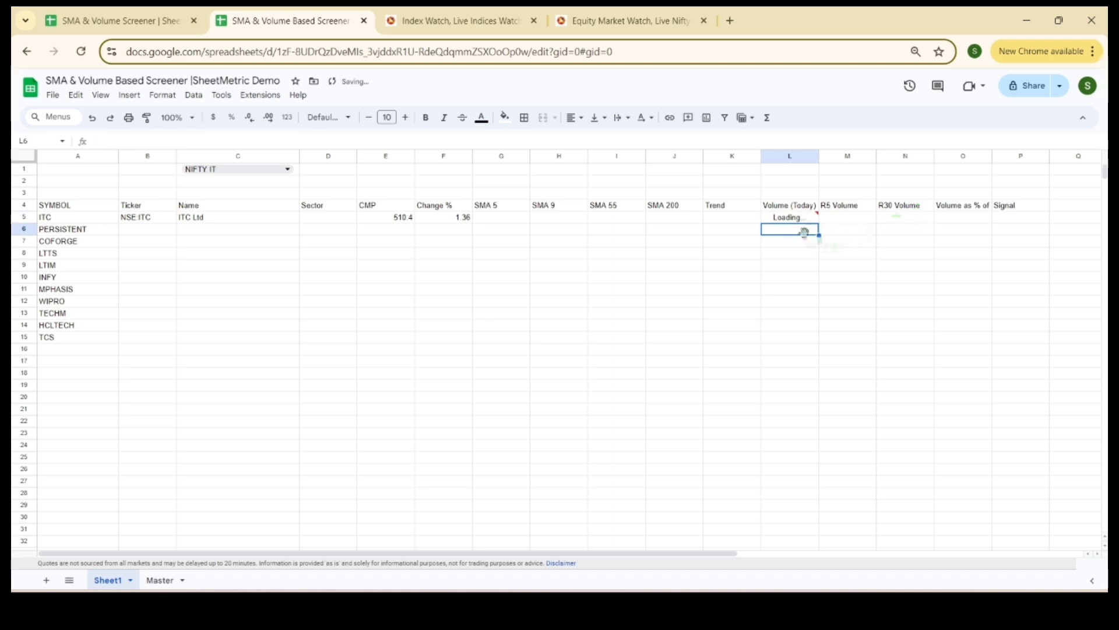
- Select the empty Sector cell D5 and open ticker.finology.in/company/NTPC in a new browser tab
click(320, 223)
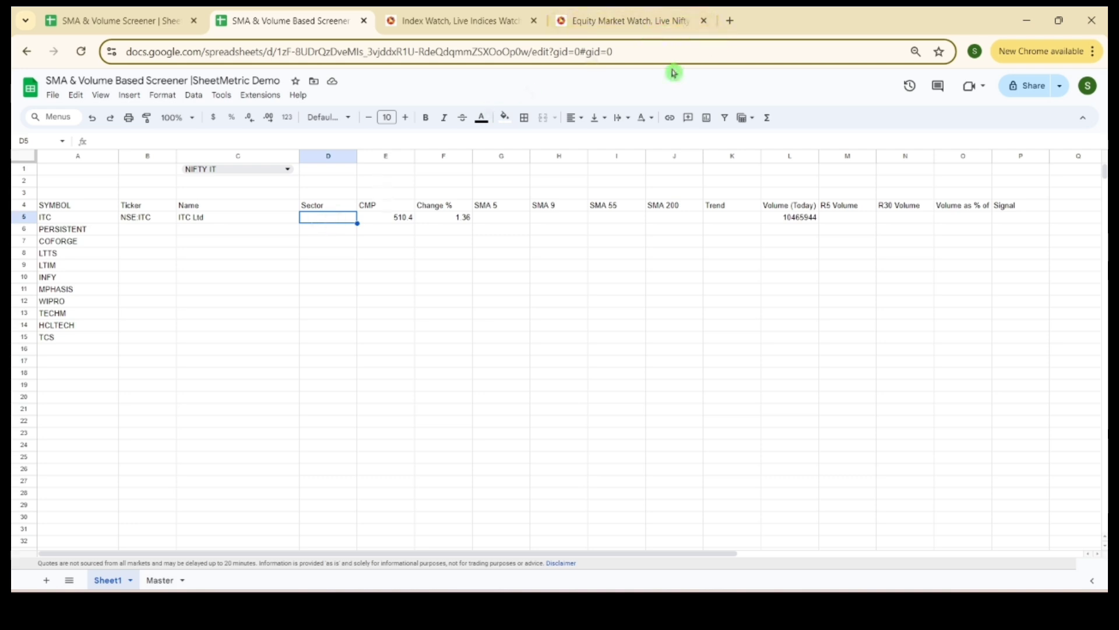
click(730, 20)
text(finolo)
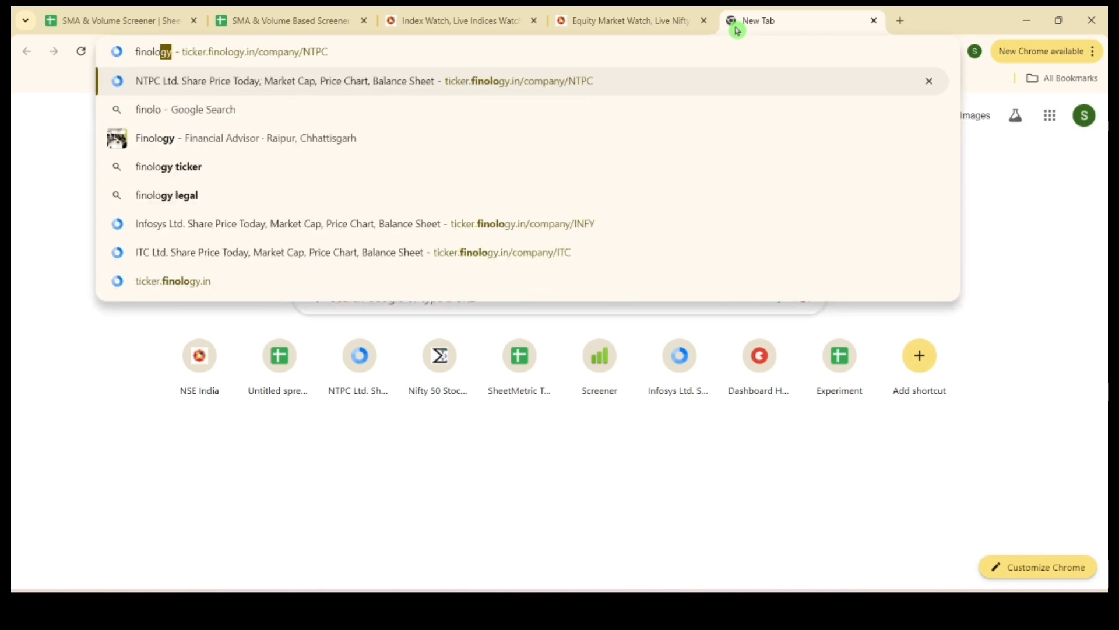
key(Return)
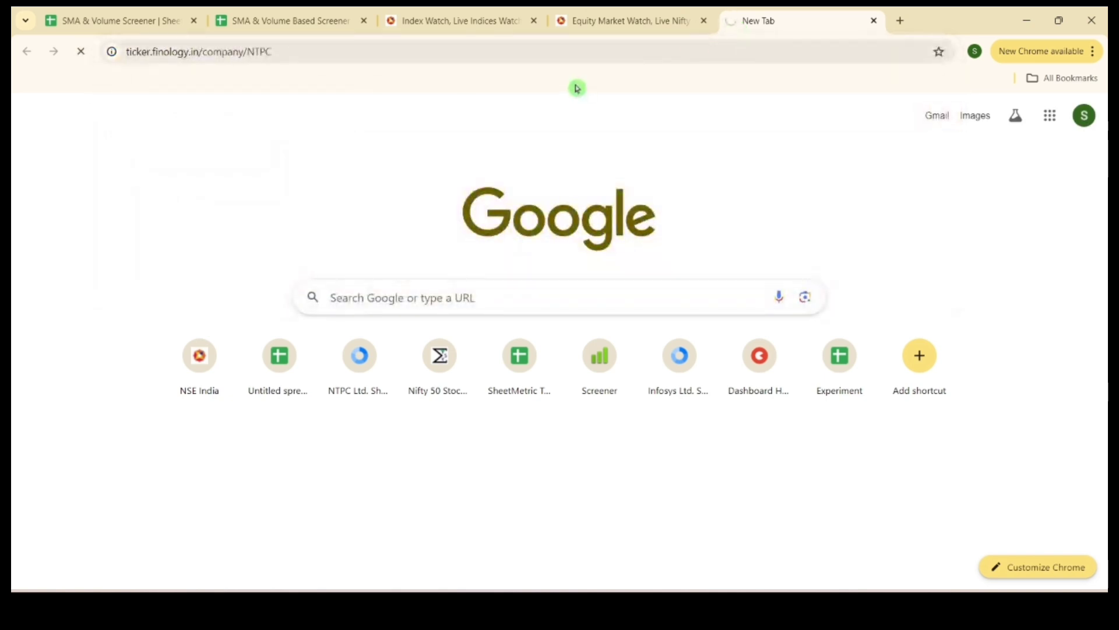
- Replace NTPC with ITC in the Finology company address, load that page and highlight its sector text
drag(274, 52, 247, 52)
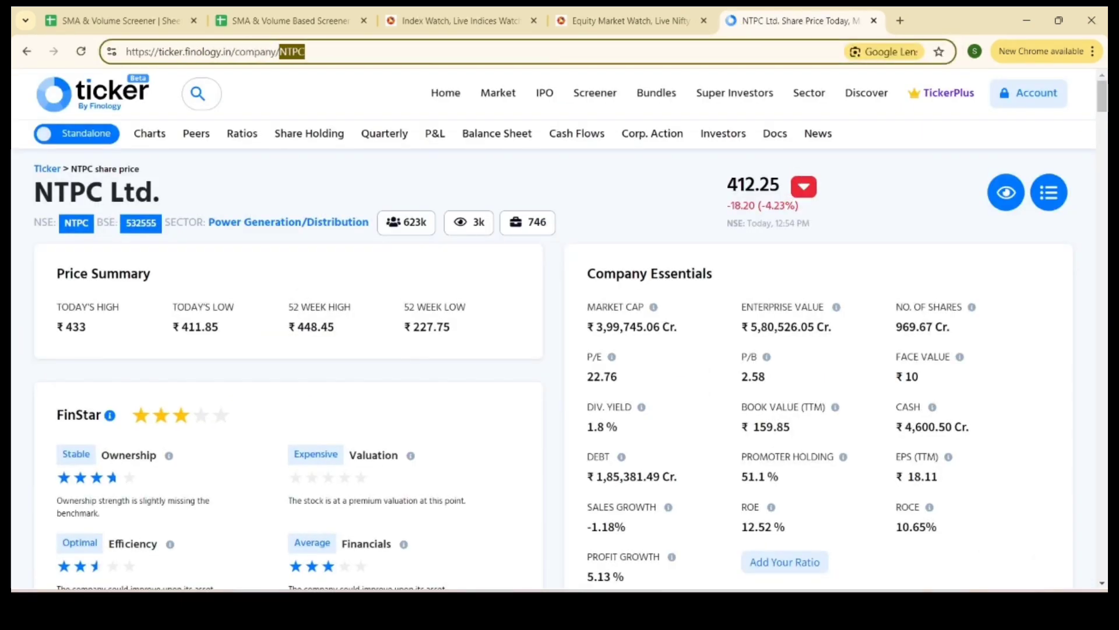
key(BackSpace)
text(ITC)
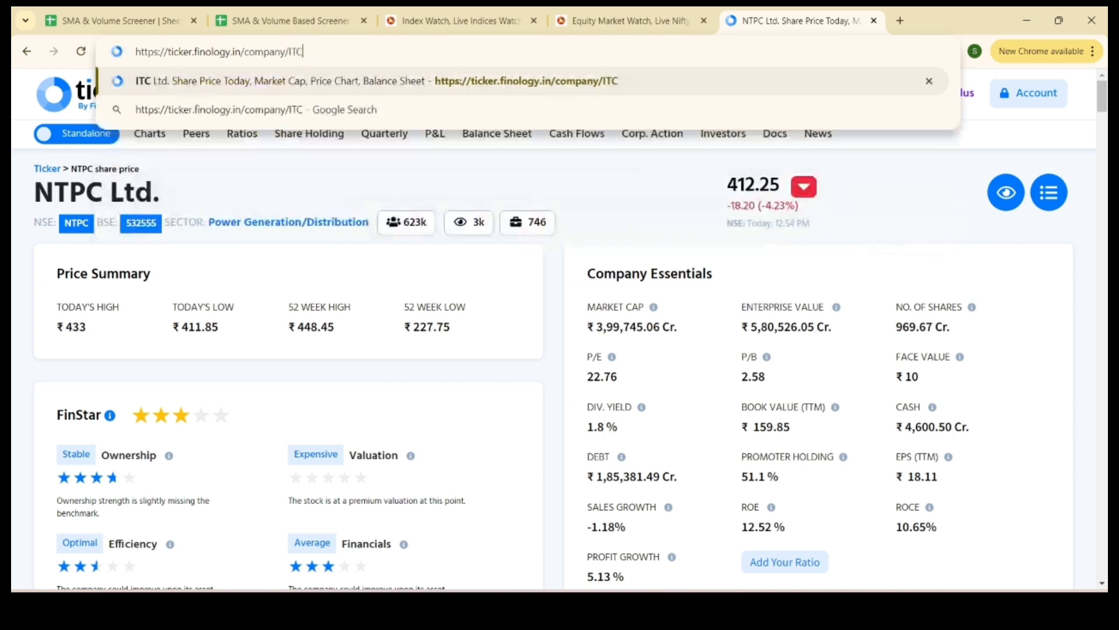
key(Return)
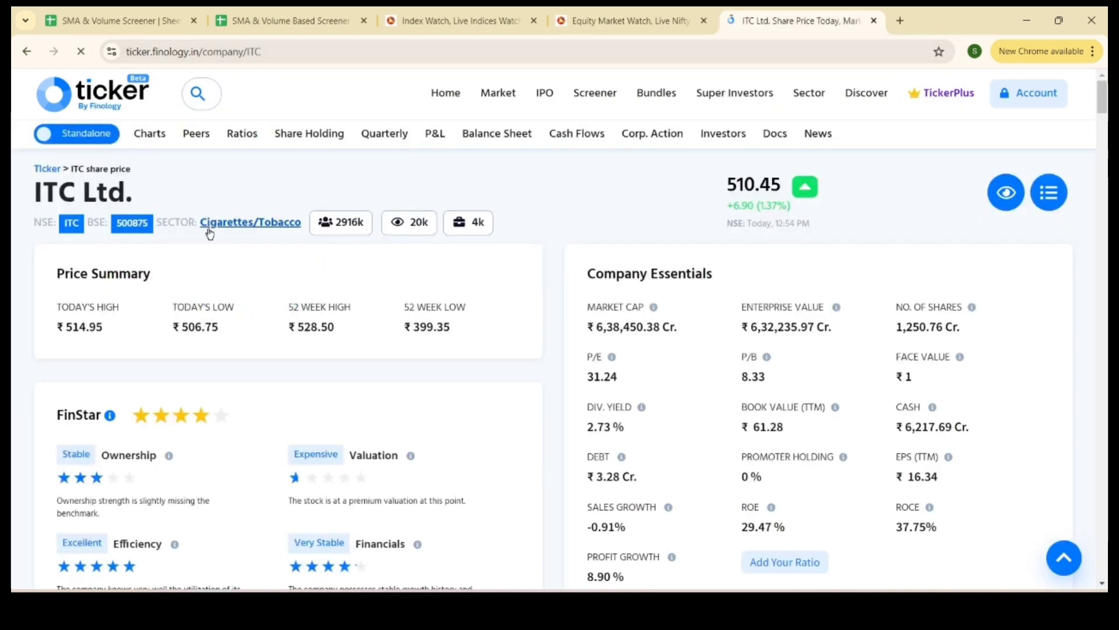
drag(197, 222, 302, 223)
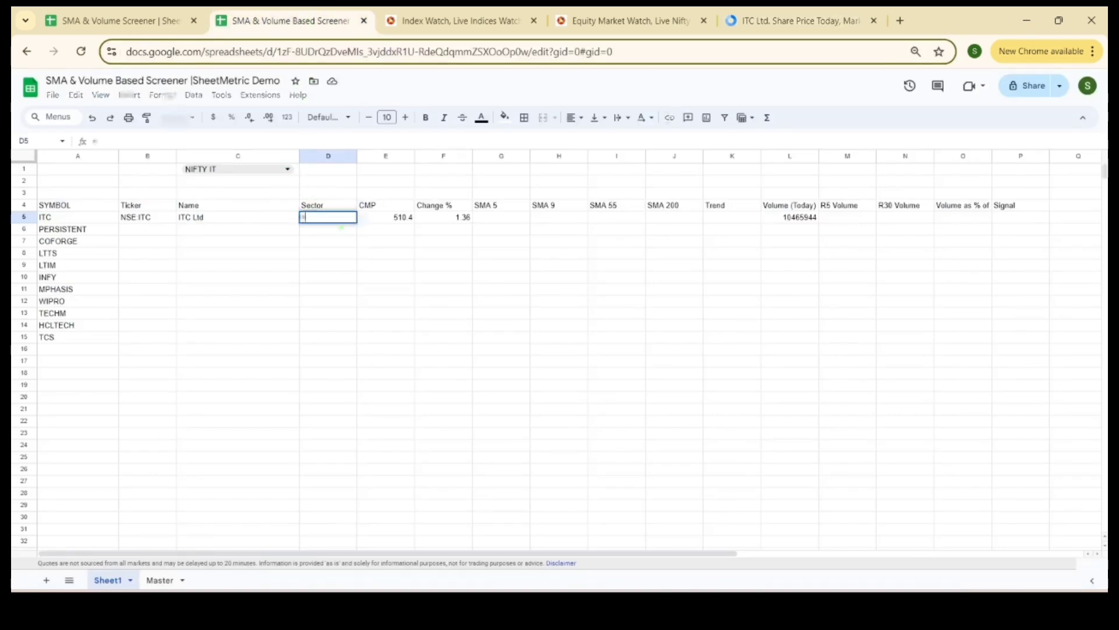
text(=Impor)
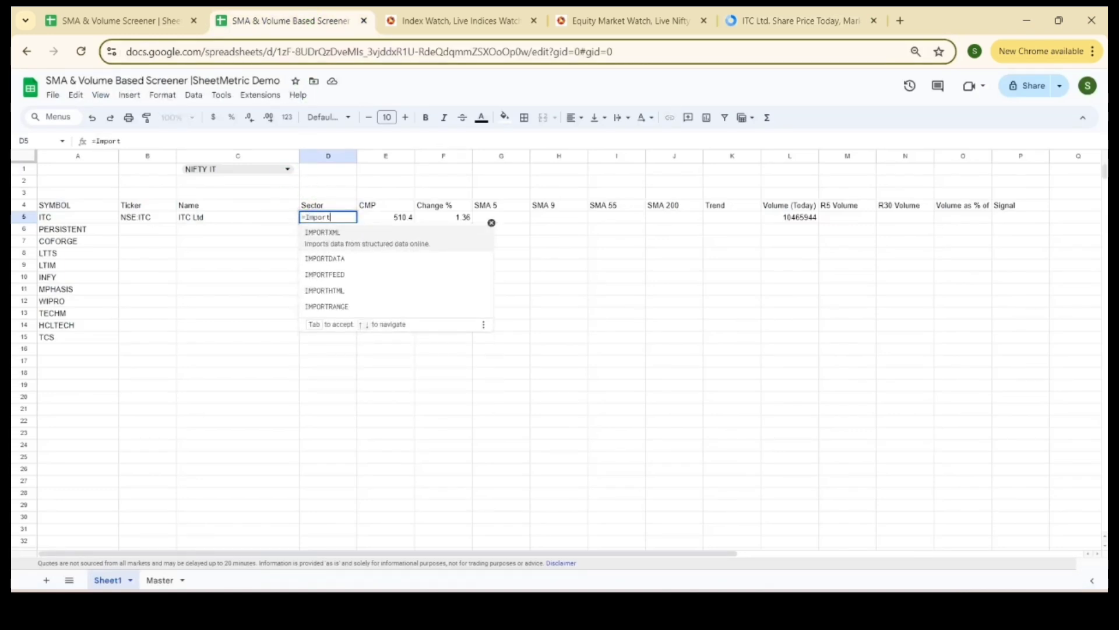
text(t)
click(353, 244)
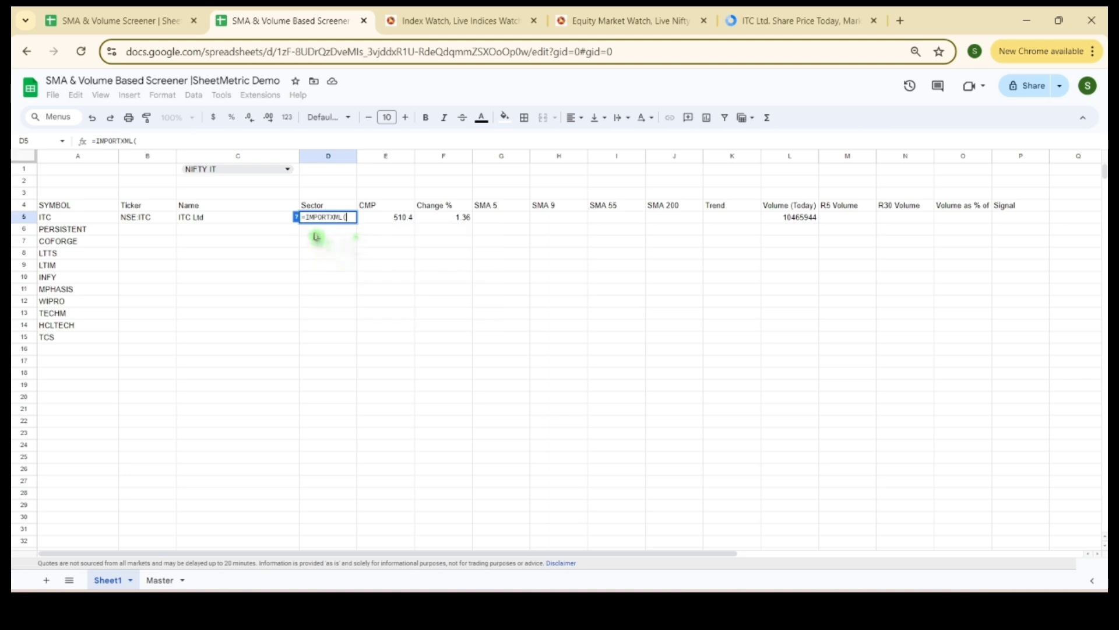
click(297, 220)
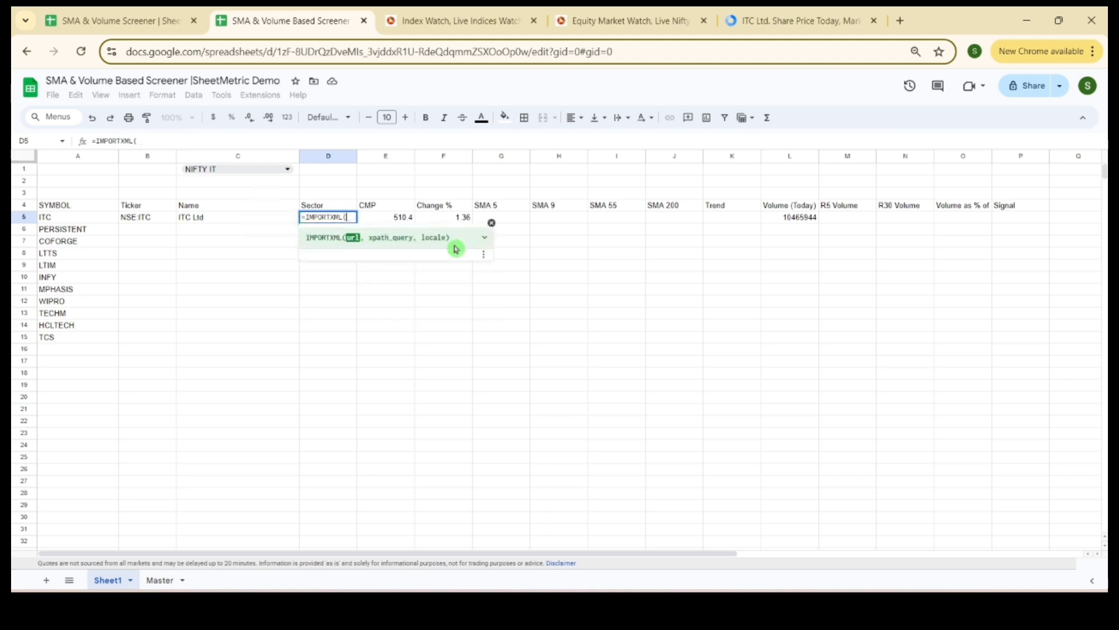
click(799, 21)
click(154, 52)
key(ctrl+c)
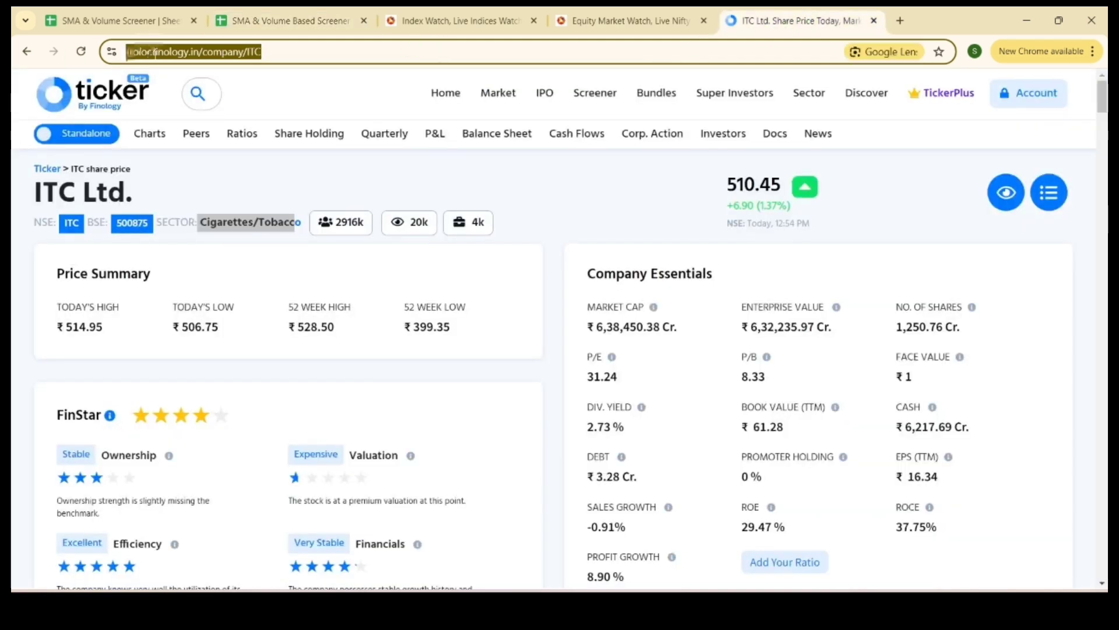
click(280, 21)
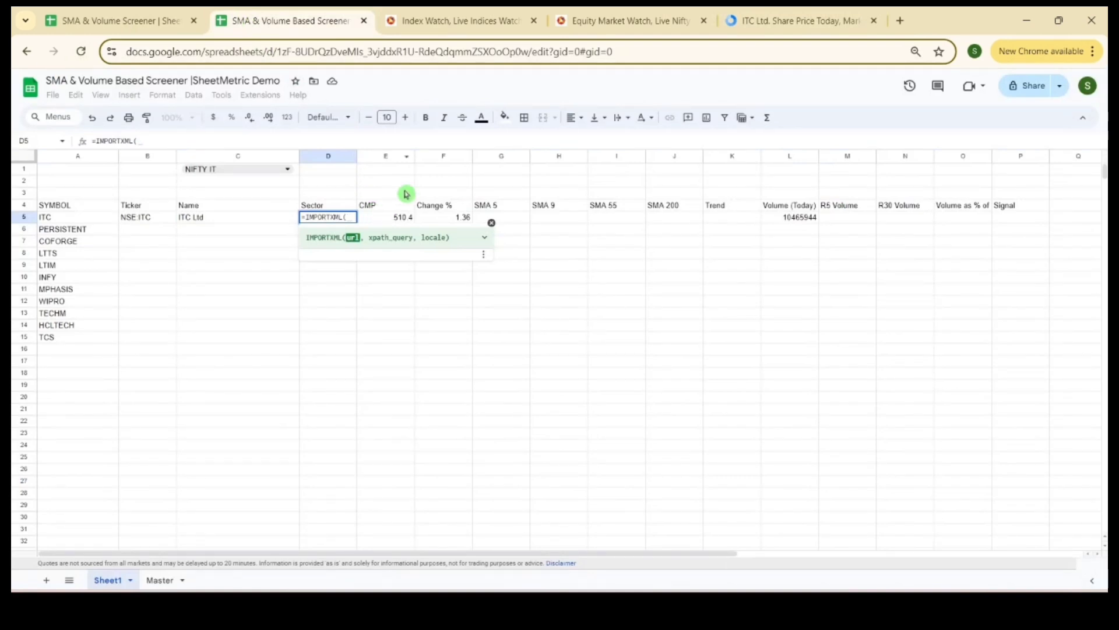
text(")
key(ctrl+v)
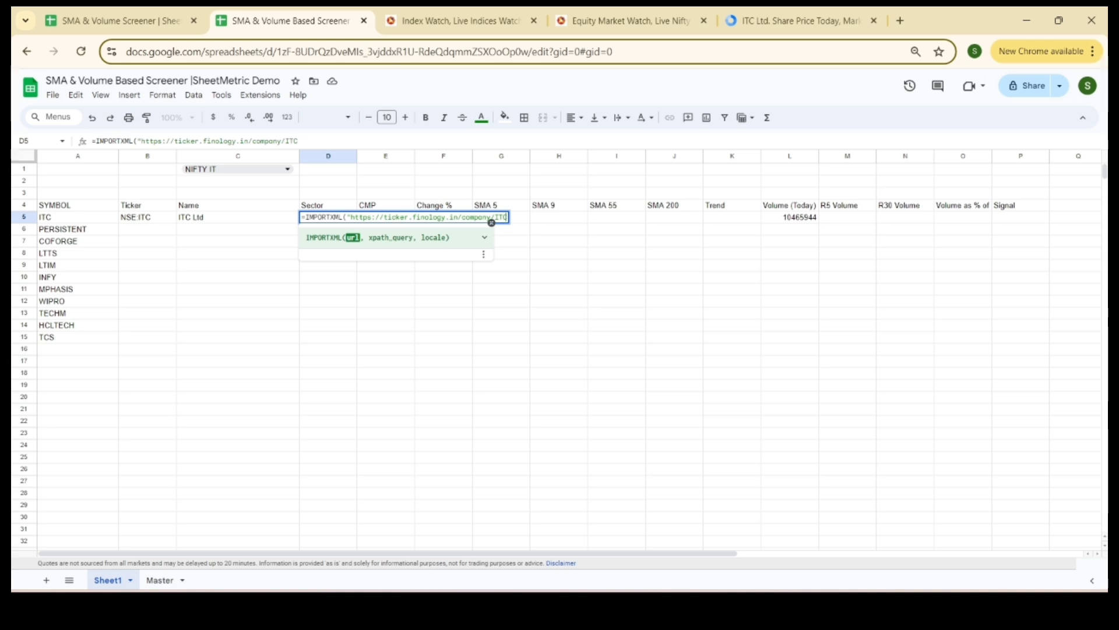
click(300, 142)
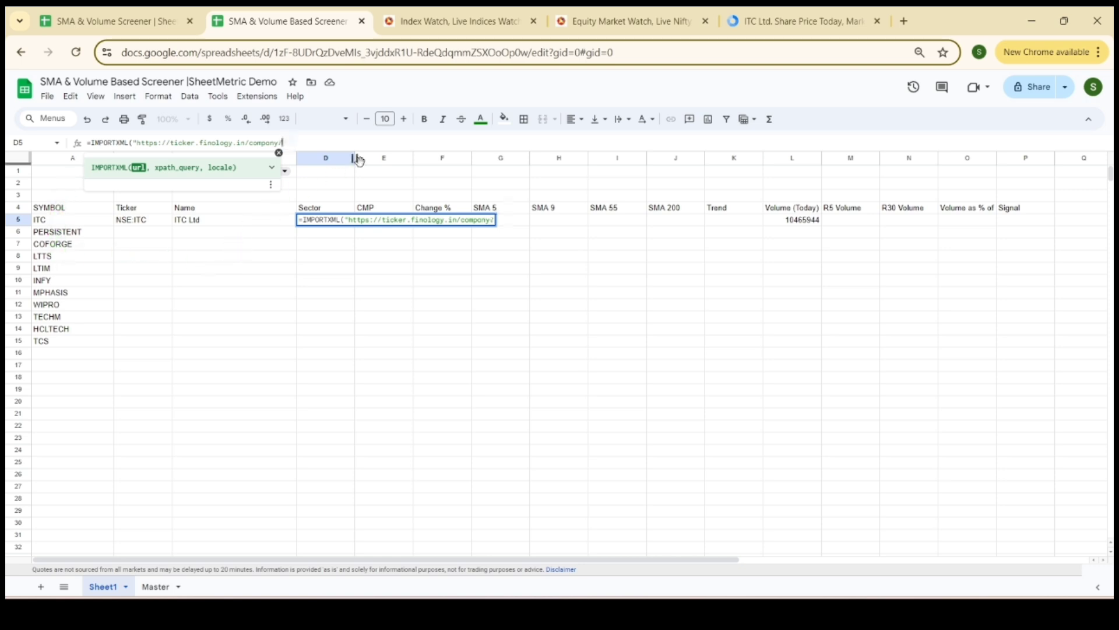
text(&)
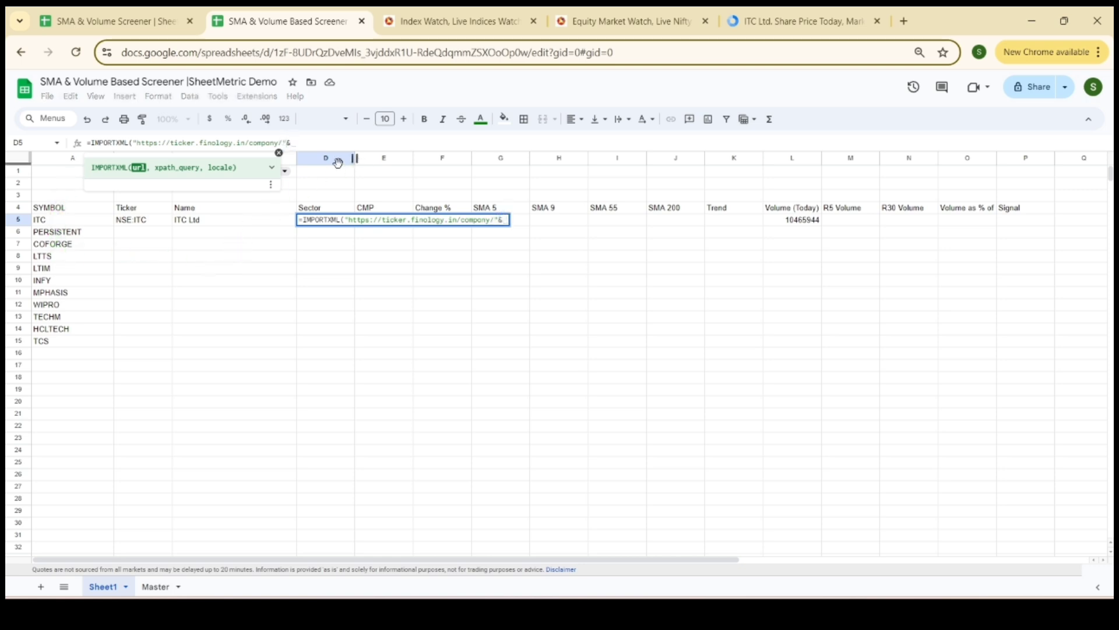
click(88, 220)
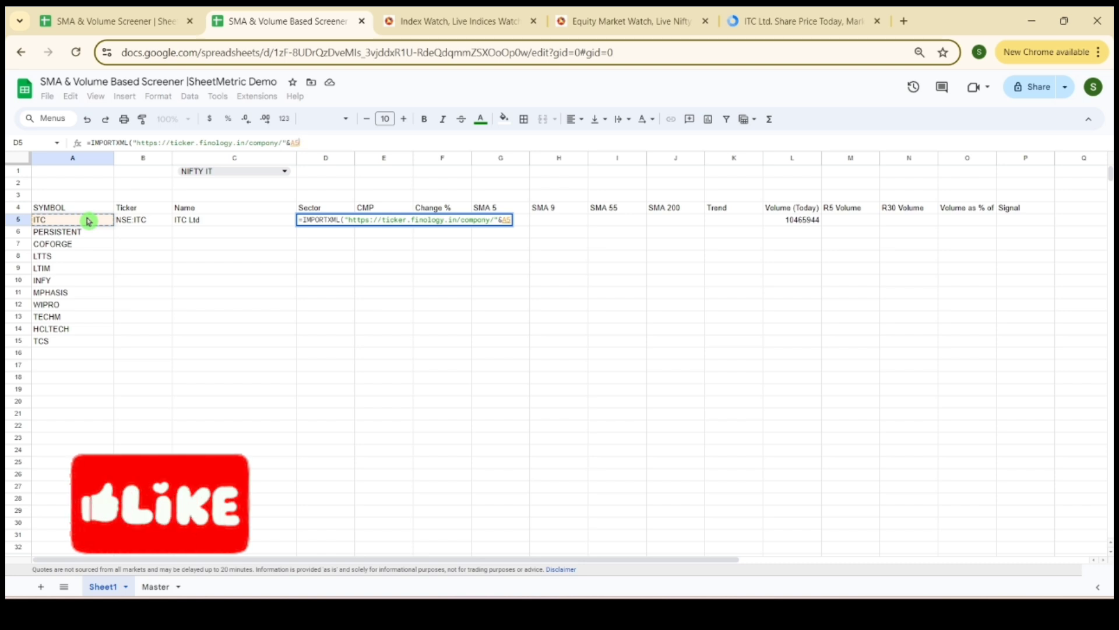
text(,)
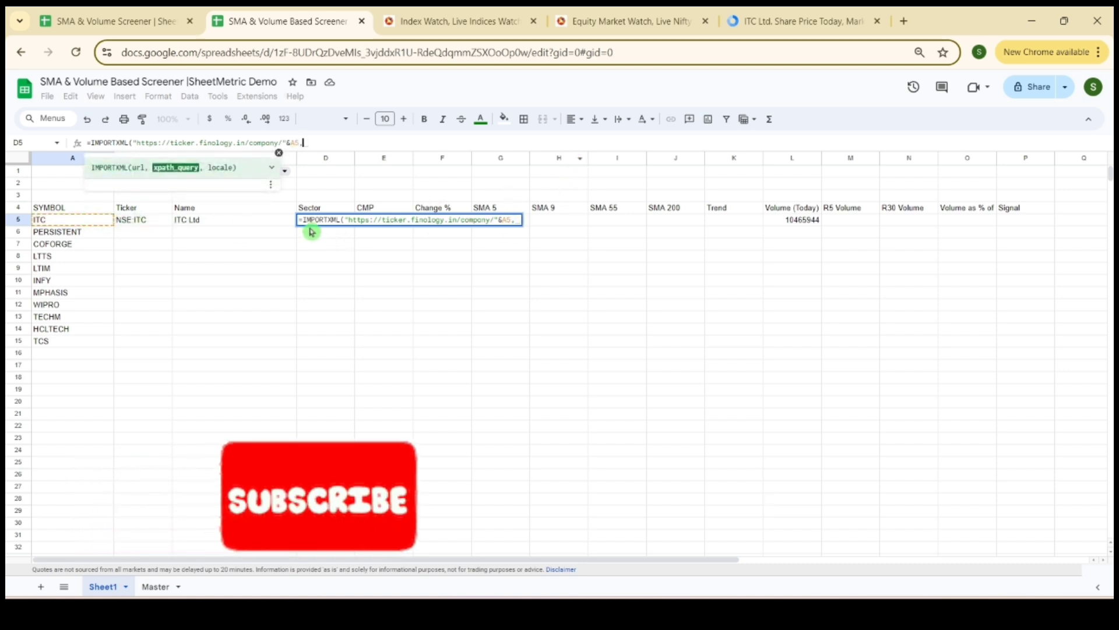
click(283, 170)
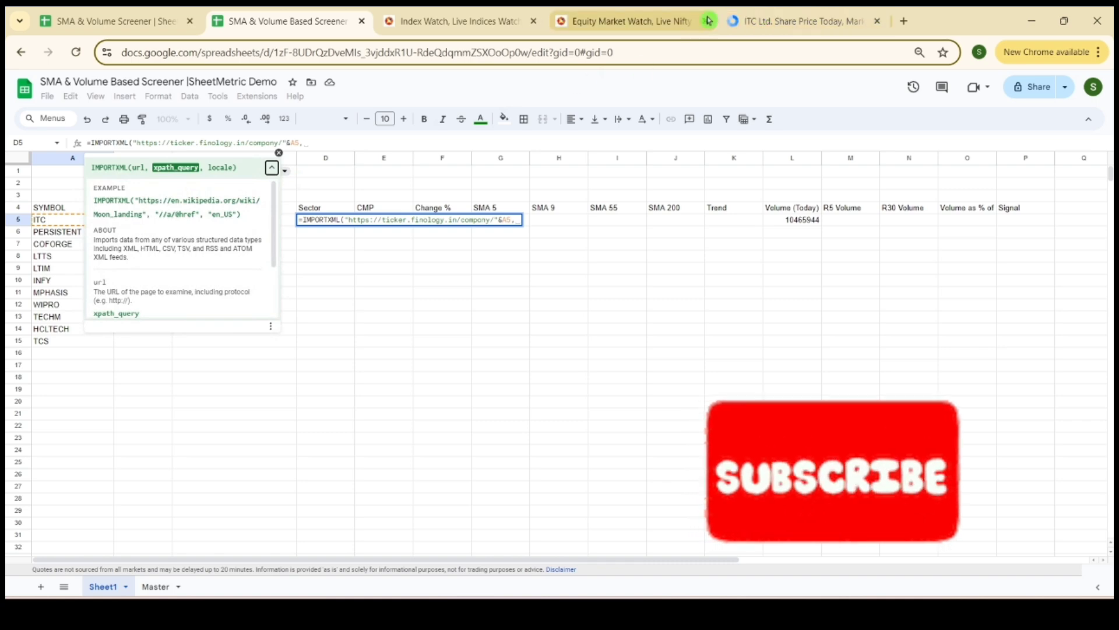
- Inspect the Cigarettes/Tobacco sector link on the Finology ITC page and copy the full XPath of its element
click(766, 20)
click(285, 194)
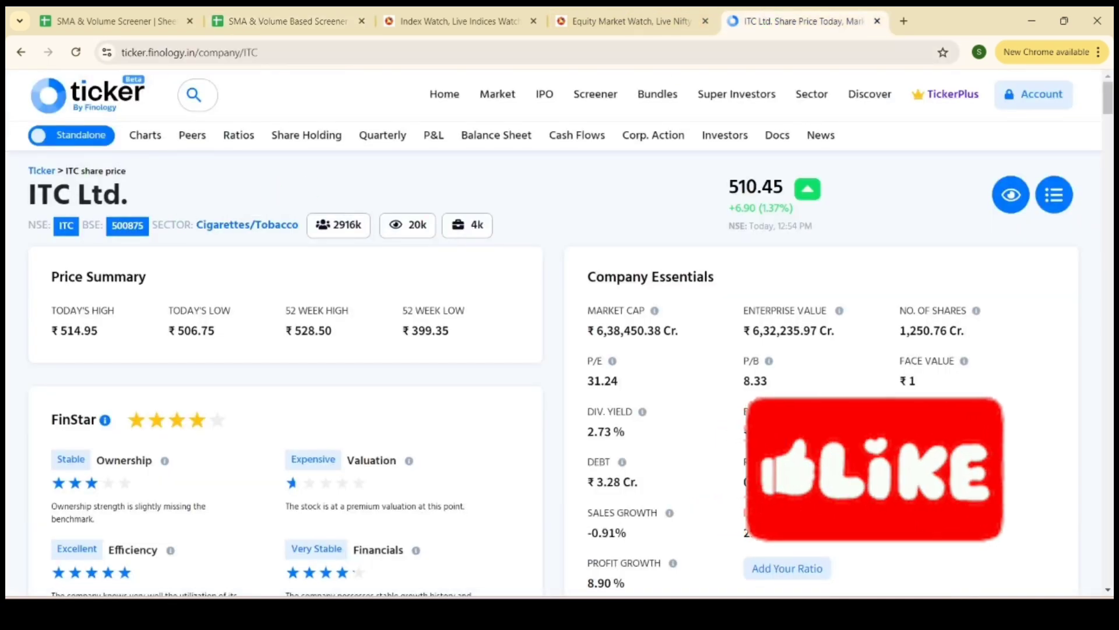
drag(196, 225, 299, 226)
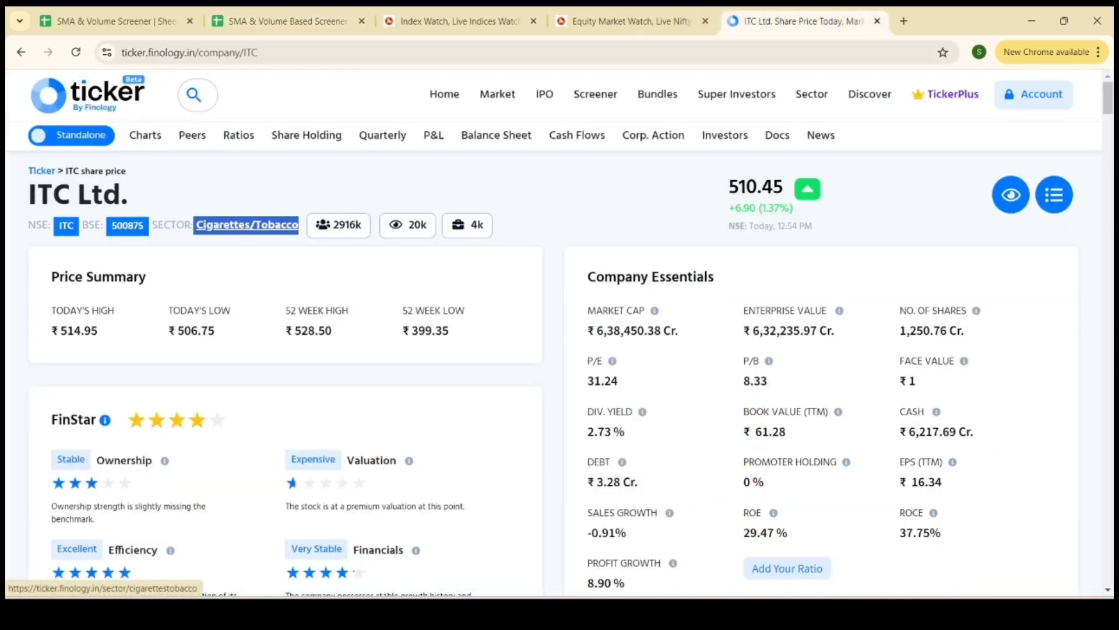
right_click(281, 238)
click(327, 507)
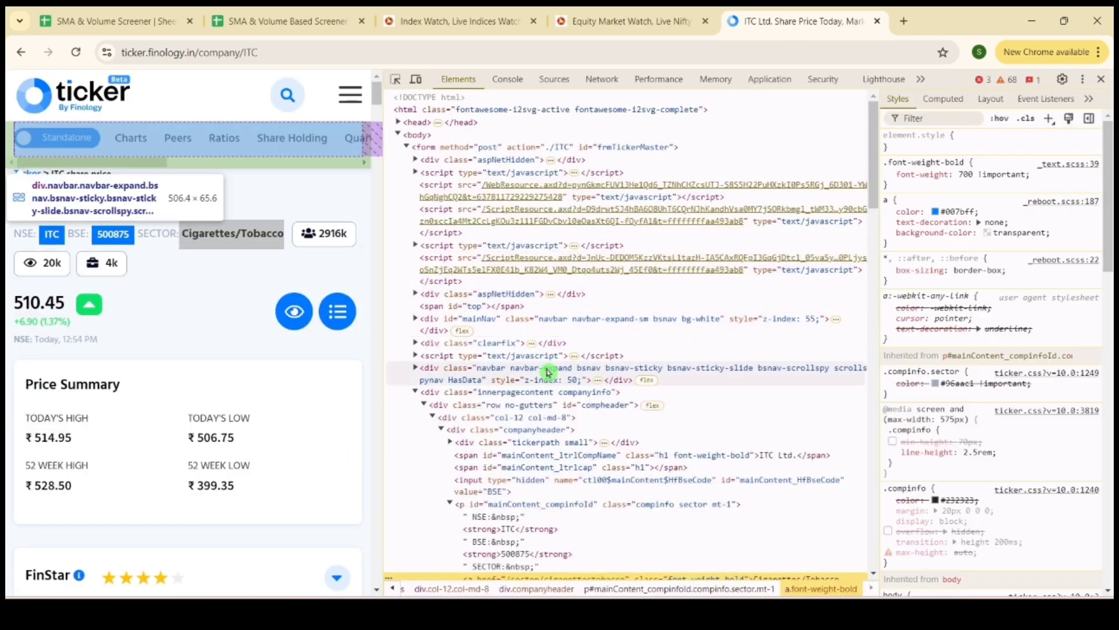
scroll(548, 374, down, 2)
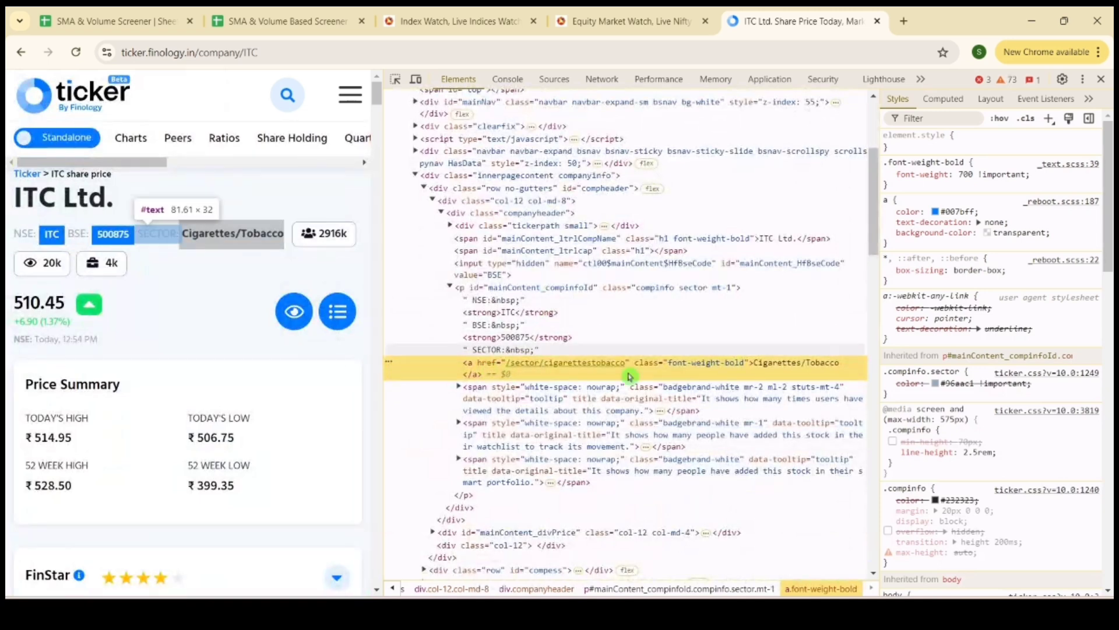
right_click(392, 368)
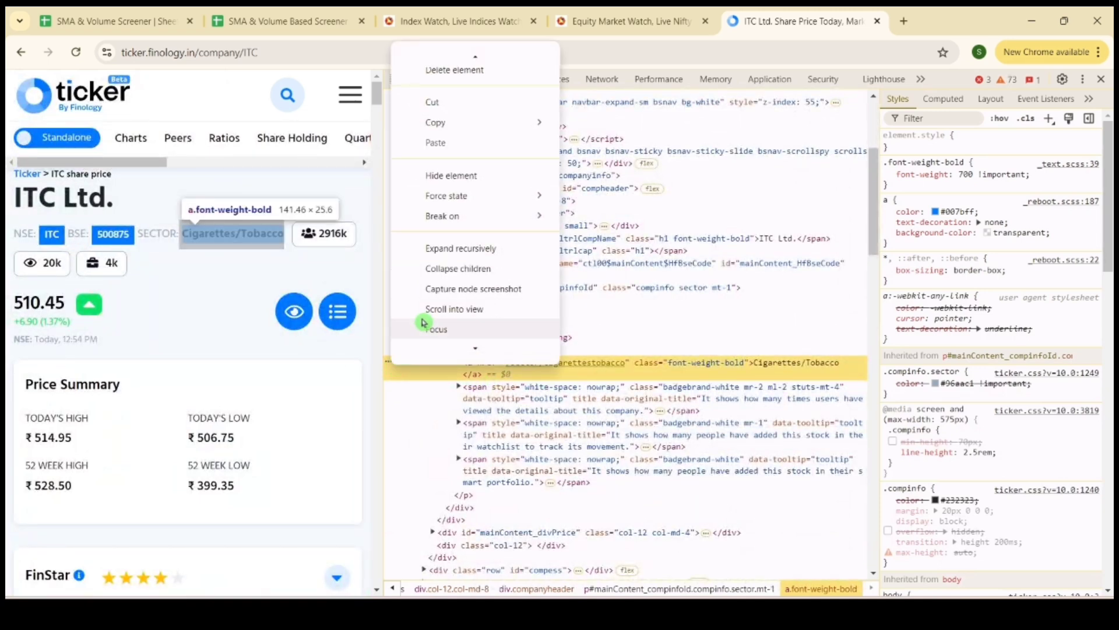
mouse_move(559, 124)
click(607, 256)
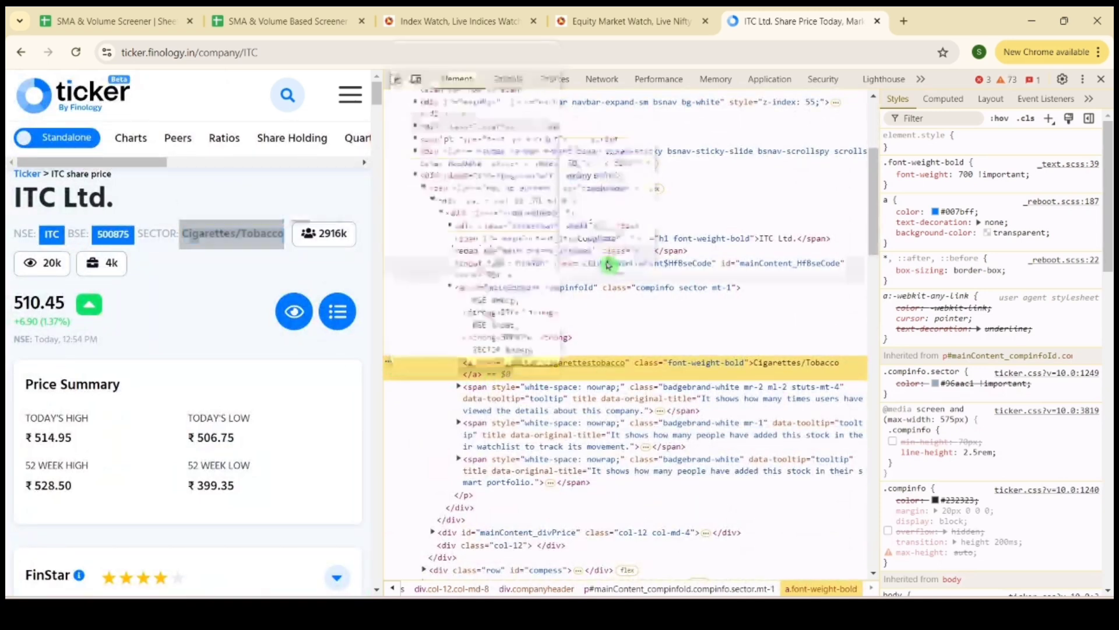
- Complete the D5 formula with the quoted XPath /html/body/form/div[6]/div[1]/div[1]/div/p/a and allow the sheet to access external data
click(280, 21)
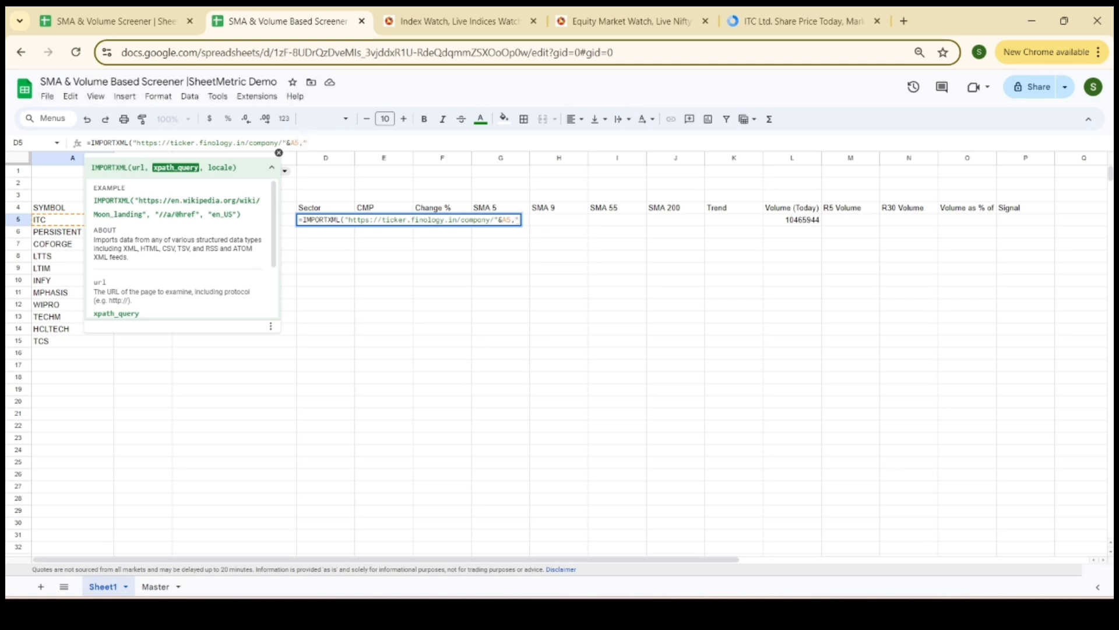
key(ctrl+v)
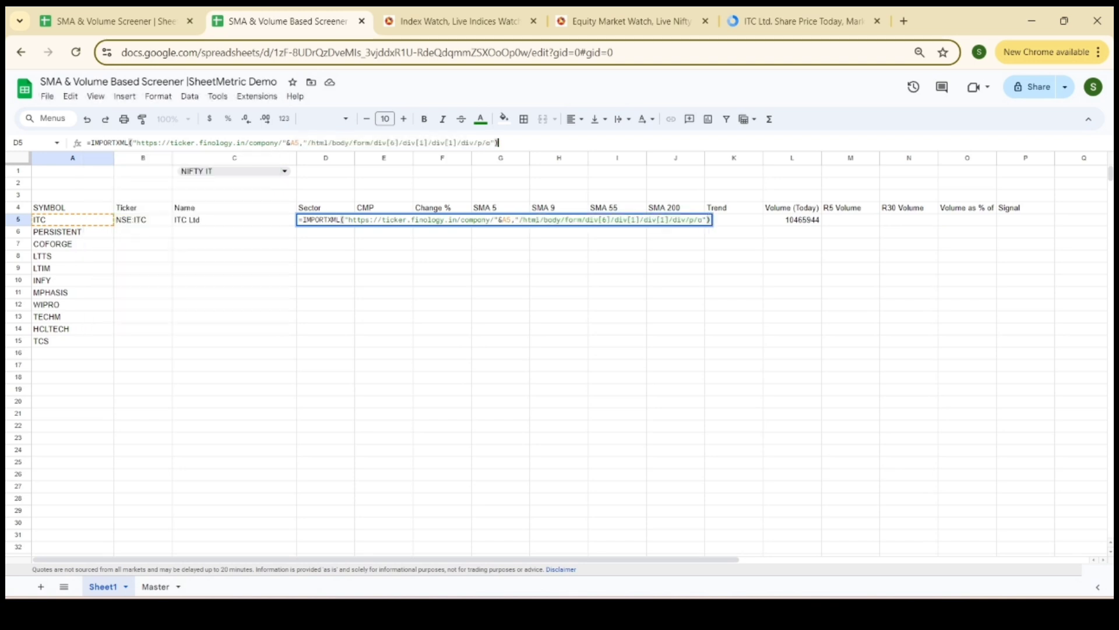
key(Return)
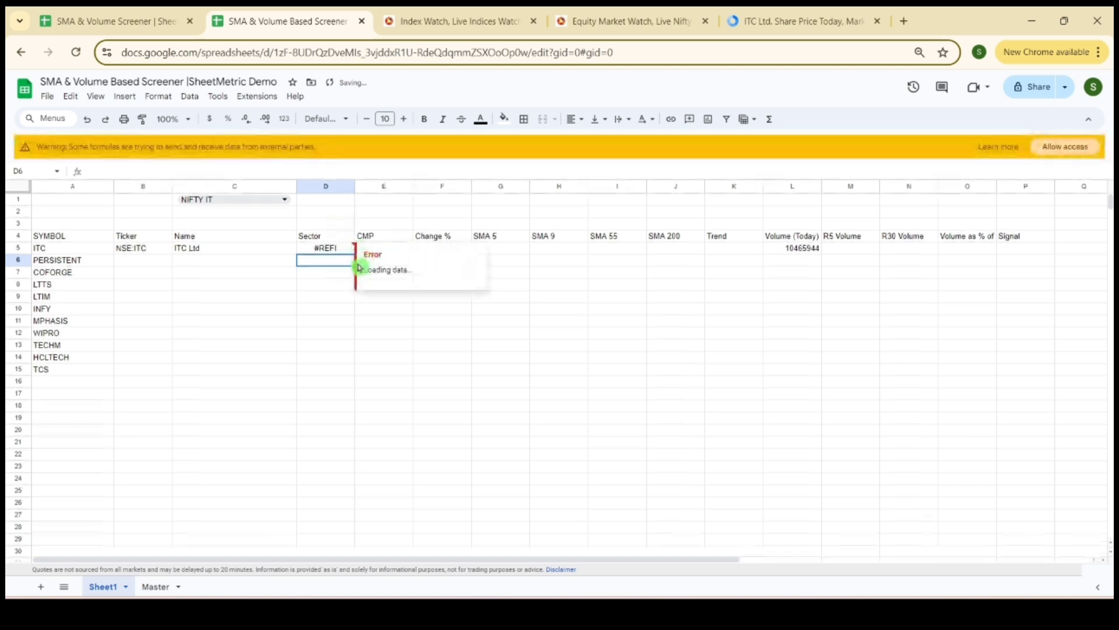
click(1067, 148)
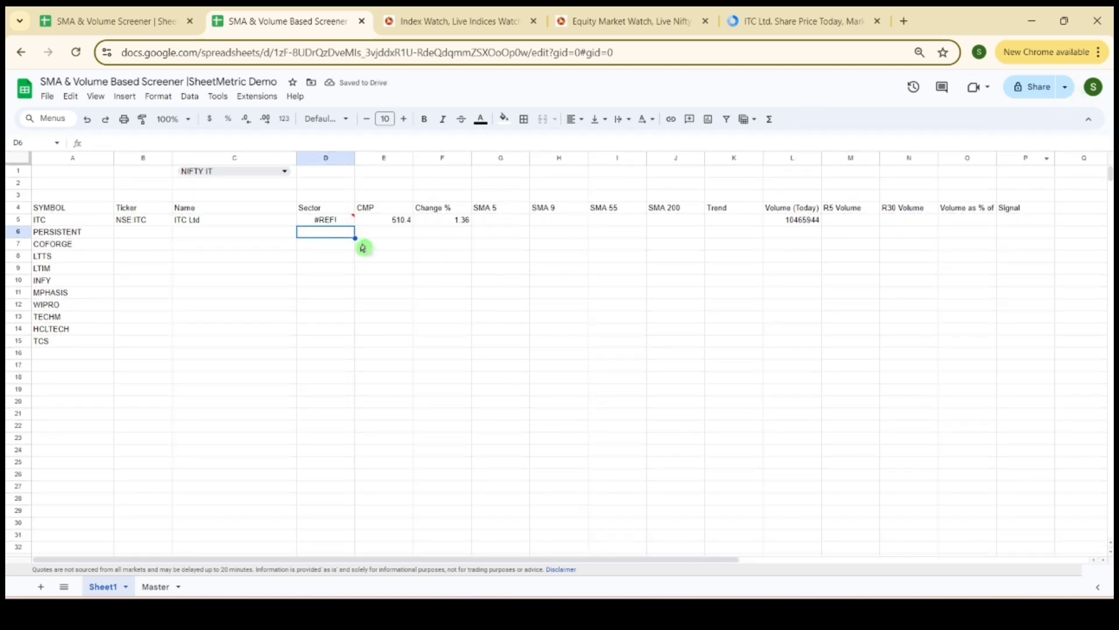
mouse_move(343, 226)
click(459, 298)
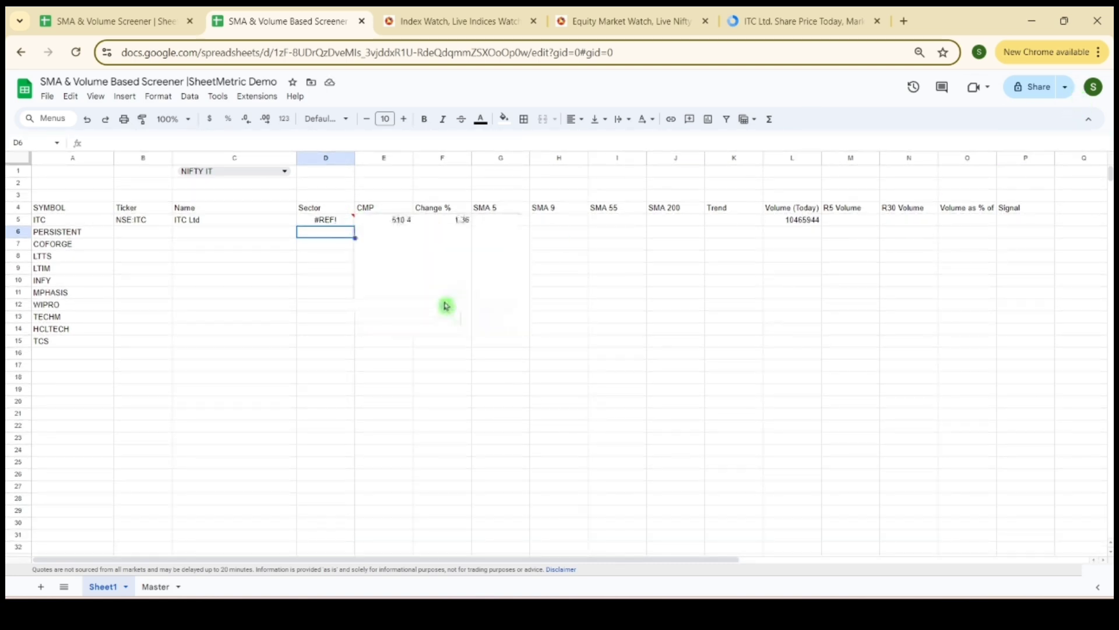
- Fill the Sector formula from D5 down to D9 and select the PERSISTENT symbol cell
click(325, 224)
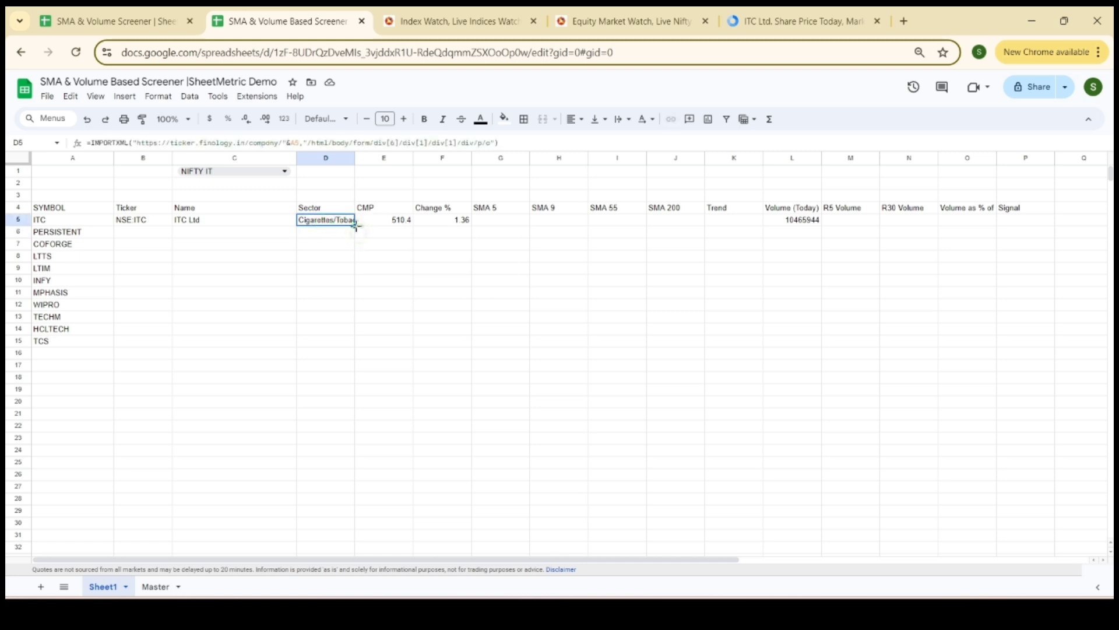
drag(360, 265, 361, 268)
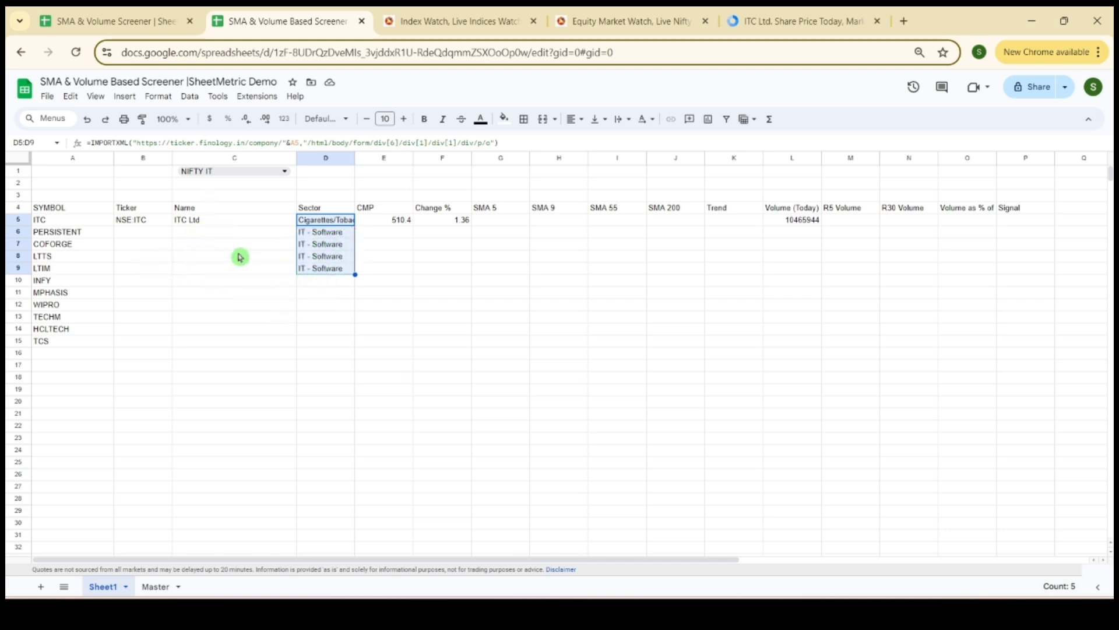
click(87, 235)
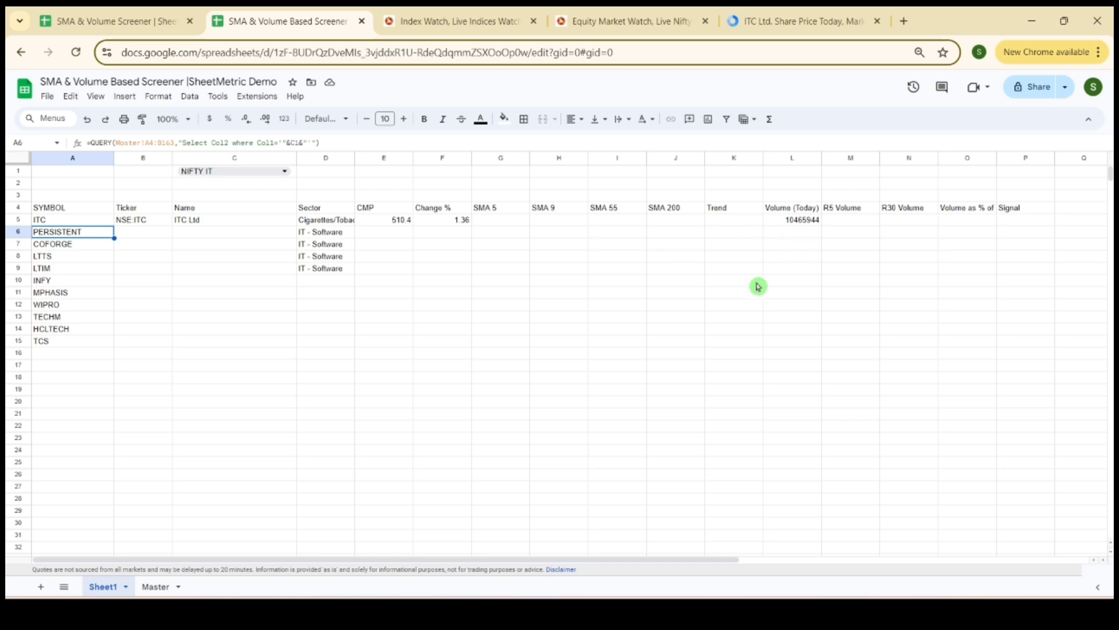
- Add a new sheet and start a formula in A4 with =GOOGLEFINANCE("NSE:ITC","price", continuing to the start date argument
click(44, 587)
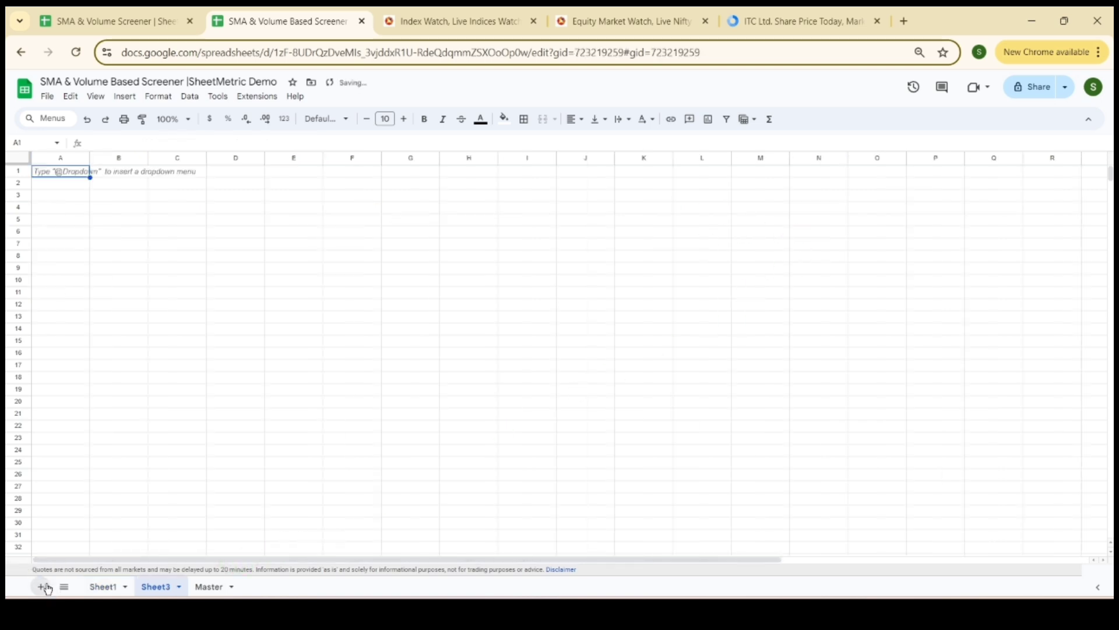
double_click(166, 587)
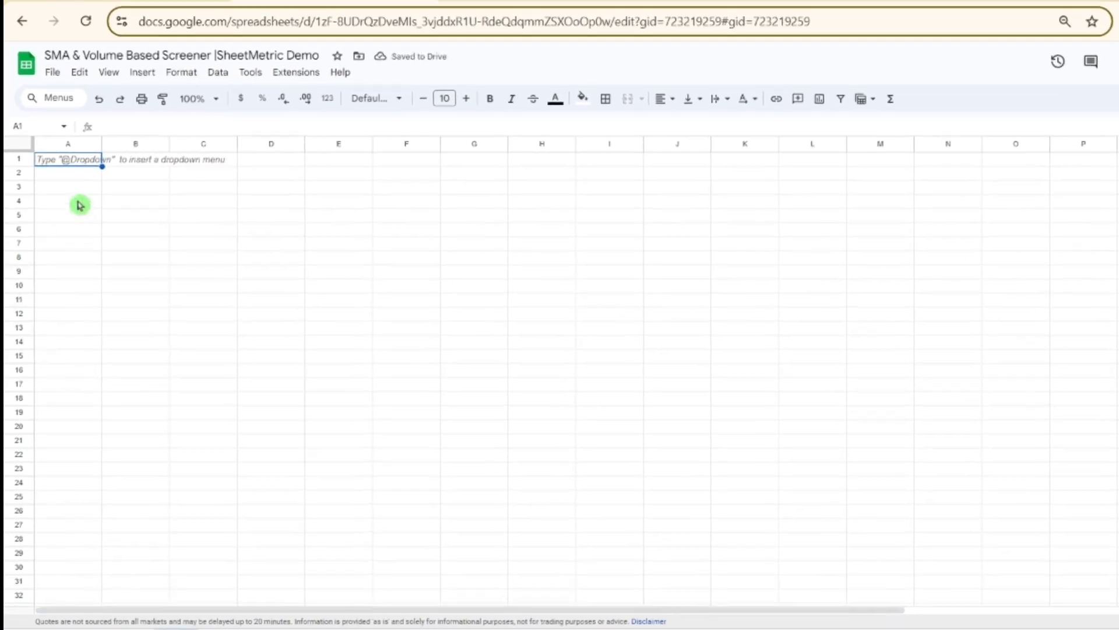
click(70, 208)
text(=Goo)
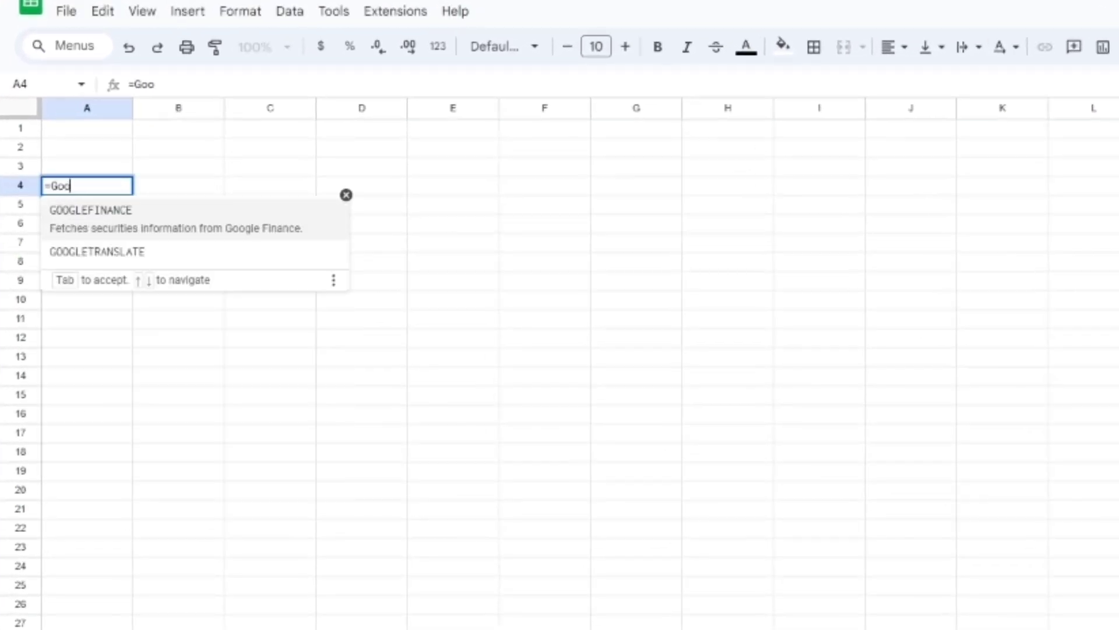
click(111, 214)
text("NSE:I)
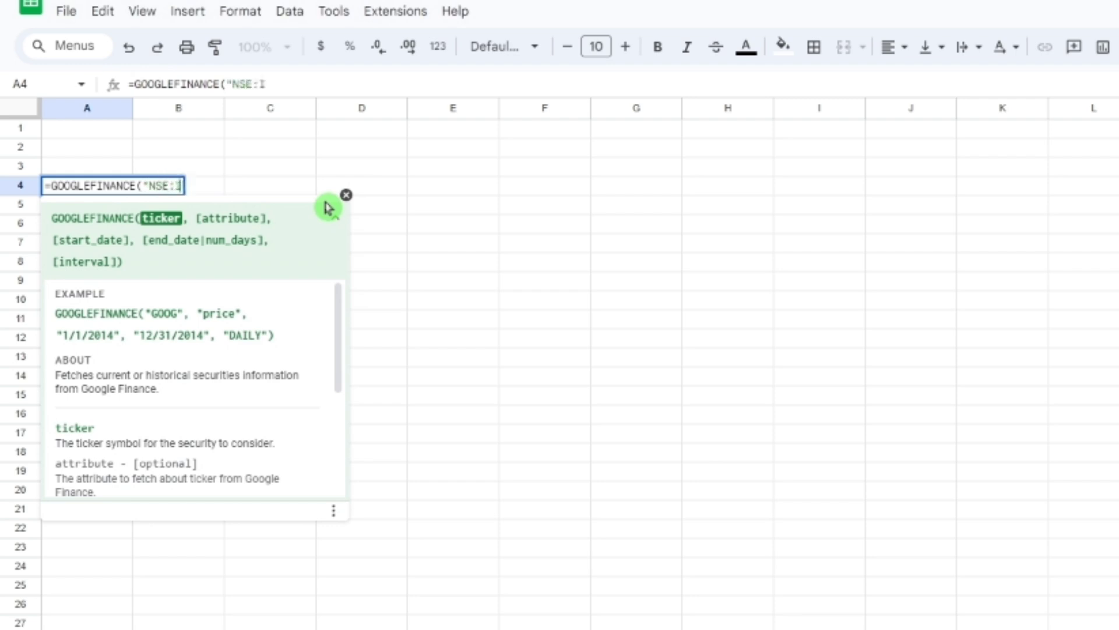
text(TC", )
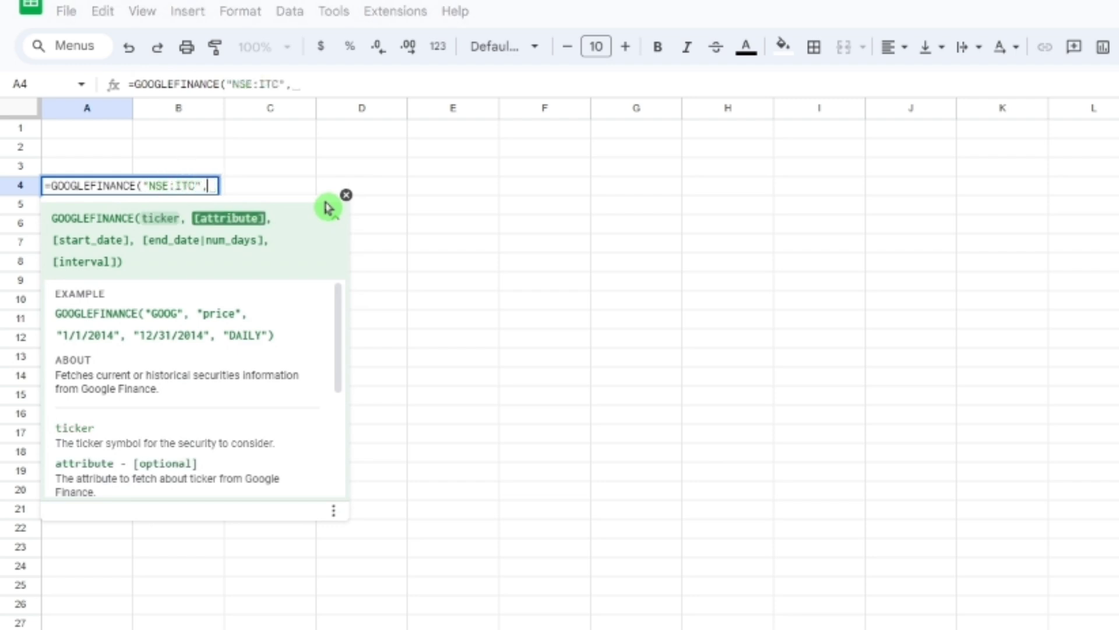
text("pric)
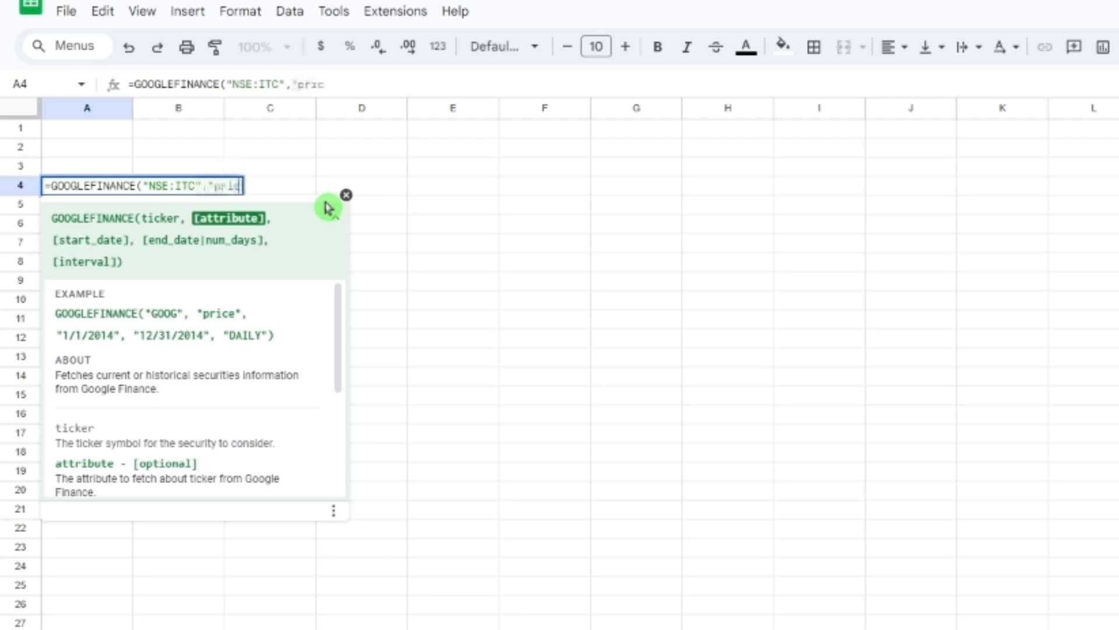
text(e",)
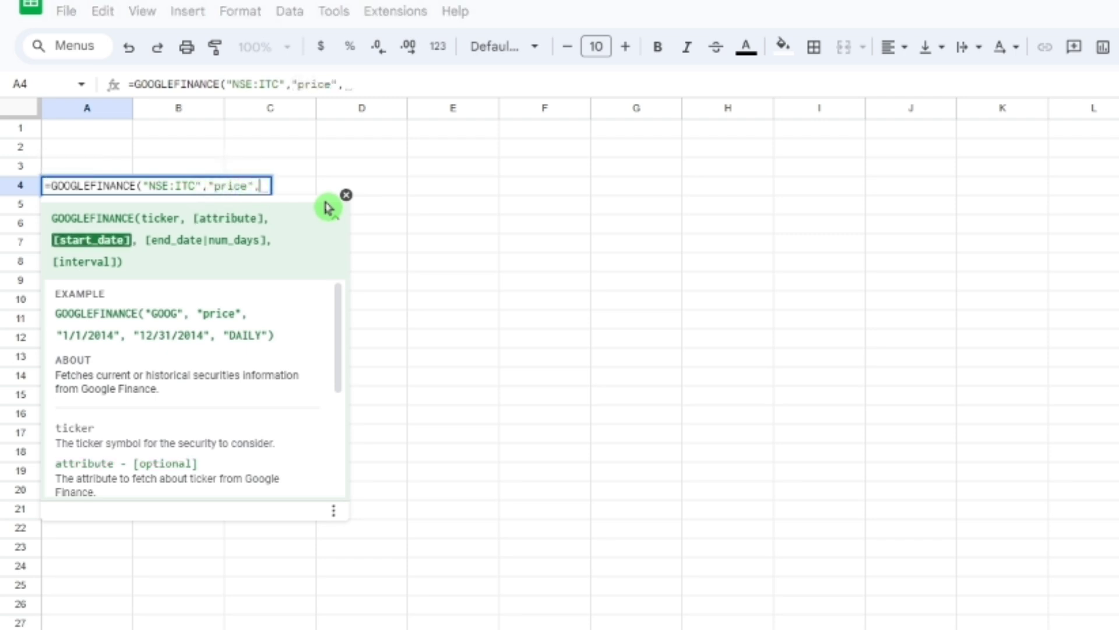
- Complete the A4 formula with start date TODAY()-30 and end date TODAY()
text(Today)
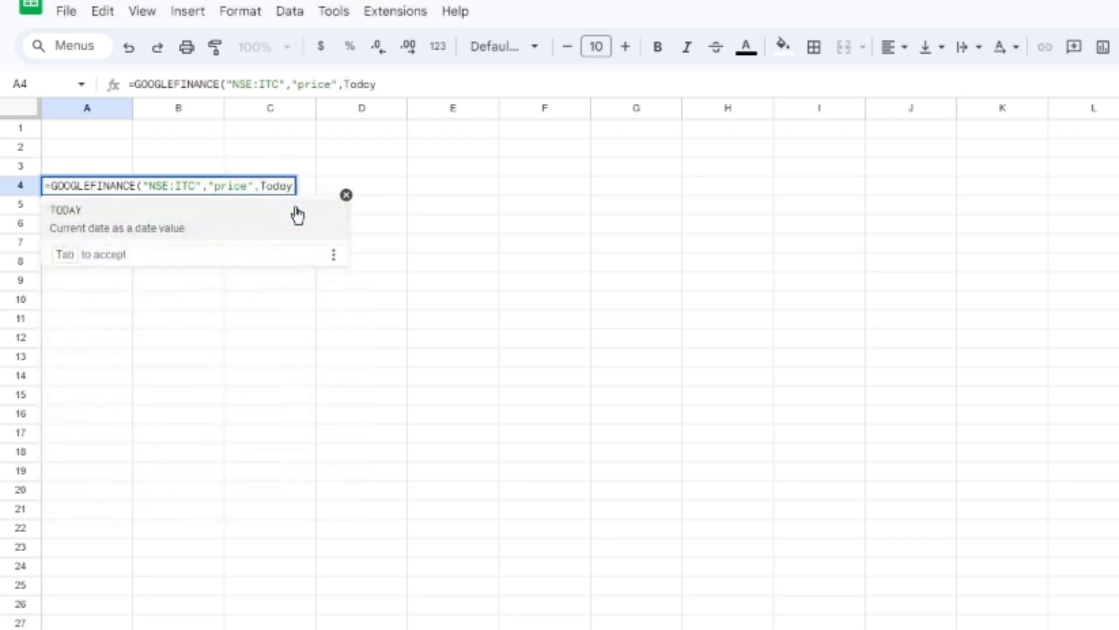
click(224, 229)
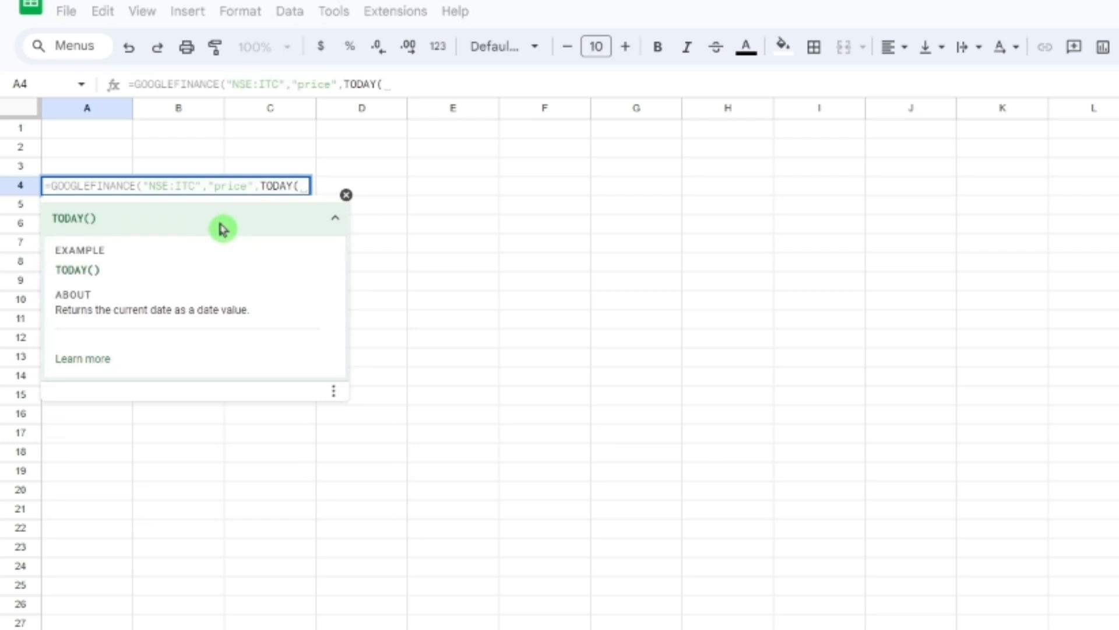
text()-30)
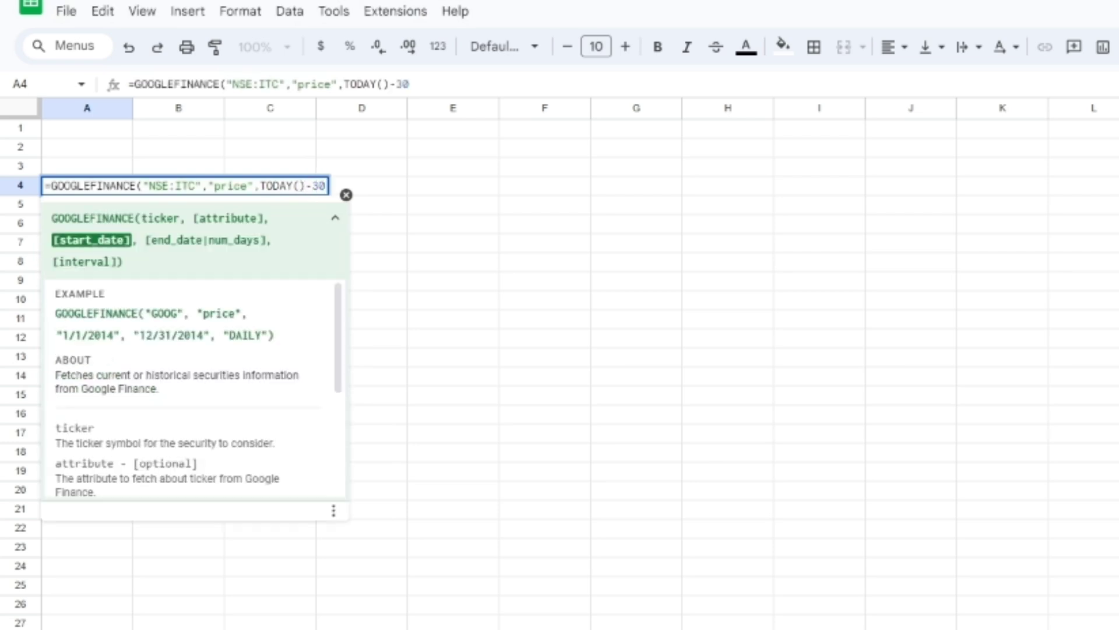
text(,)
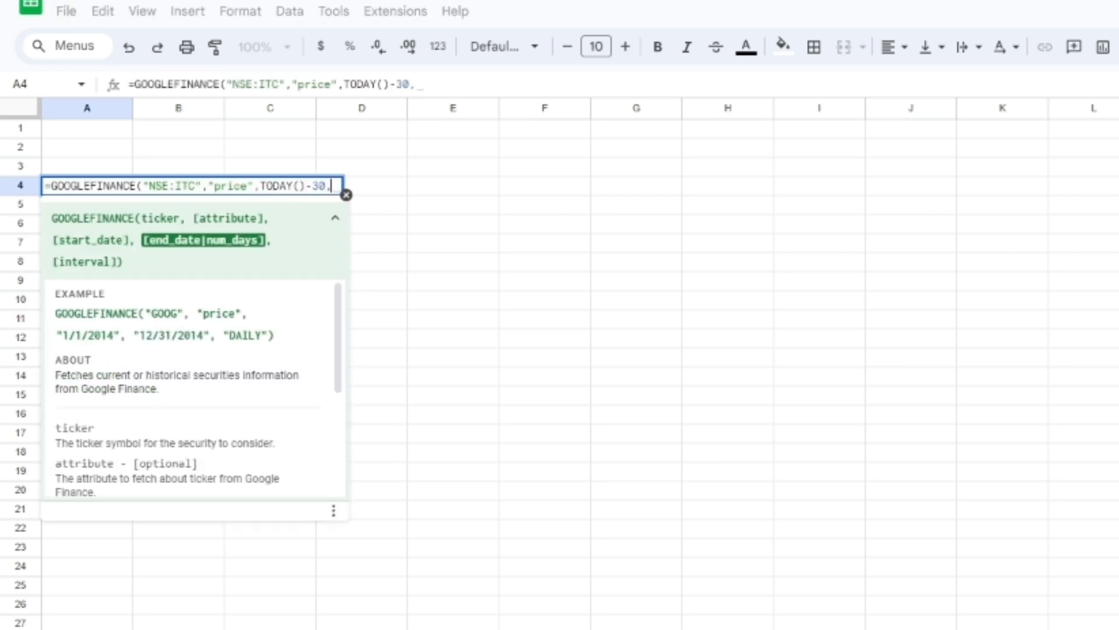
text(Today)
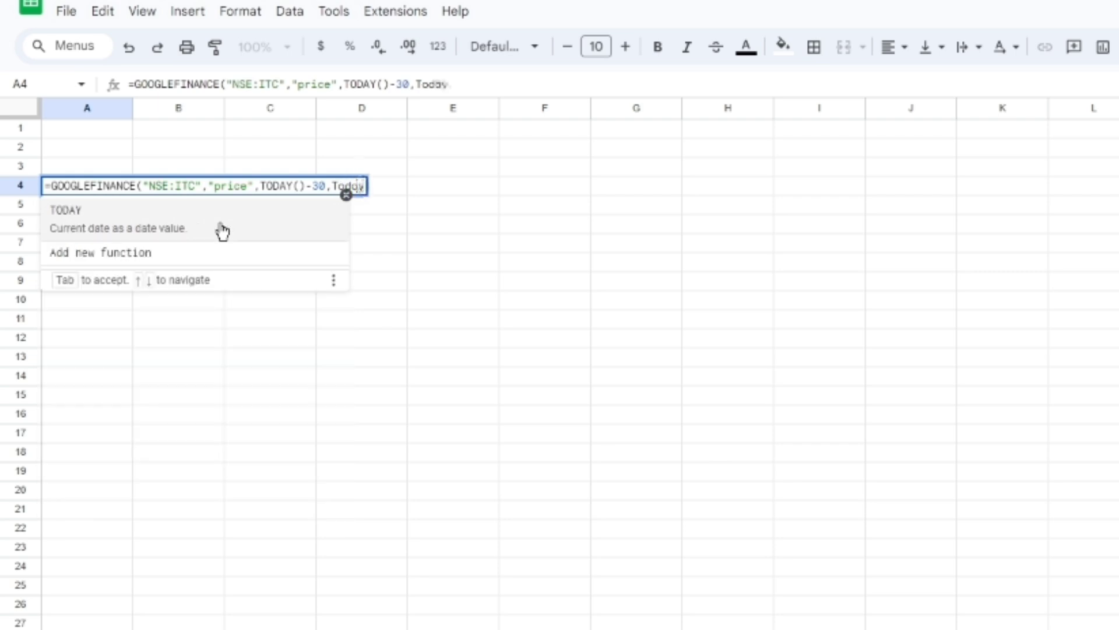
click(222, 230)
text()))
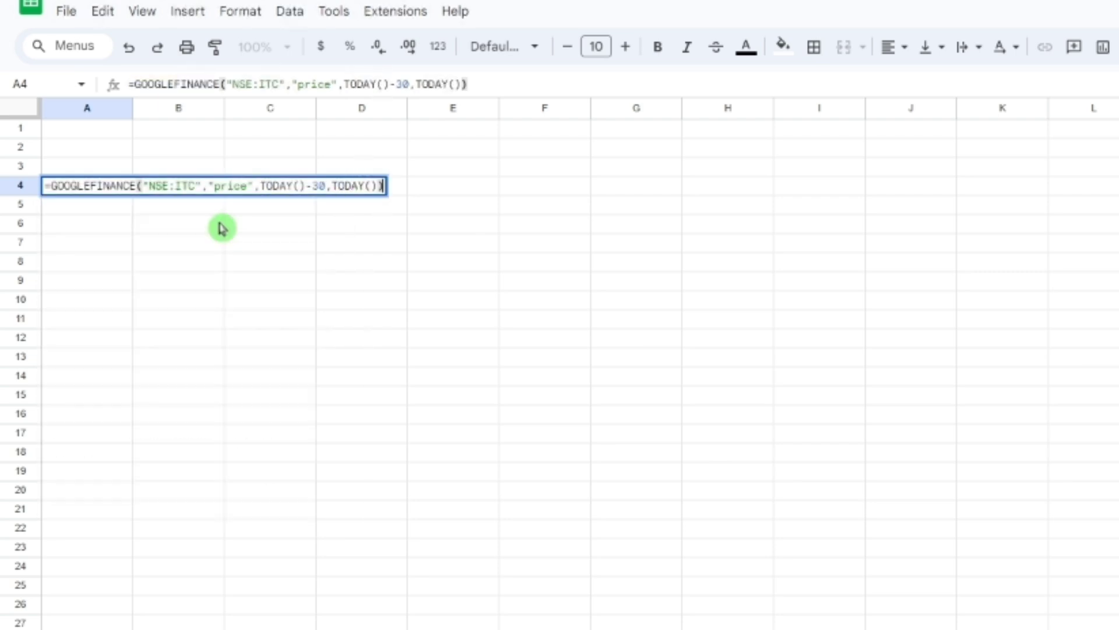
key(Return)
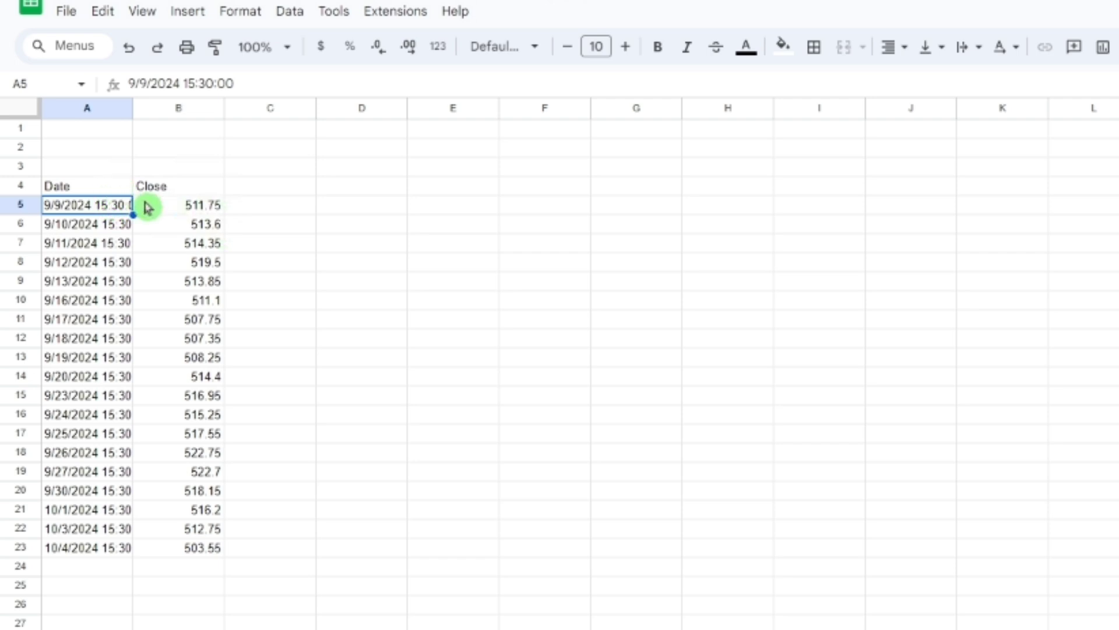
- Select the returned dates in A5:A23 and widen column A to fit the full date and time
click(330, 204)
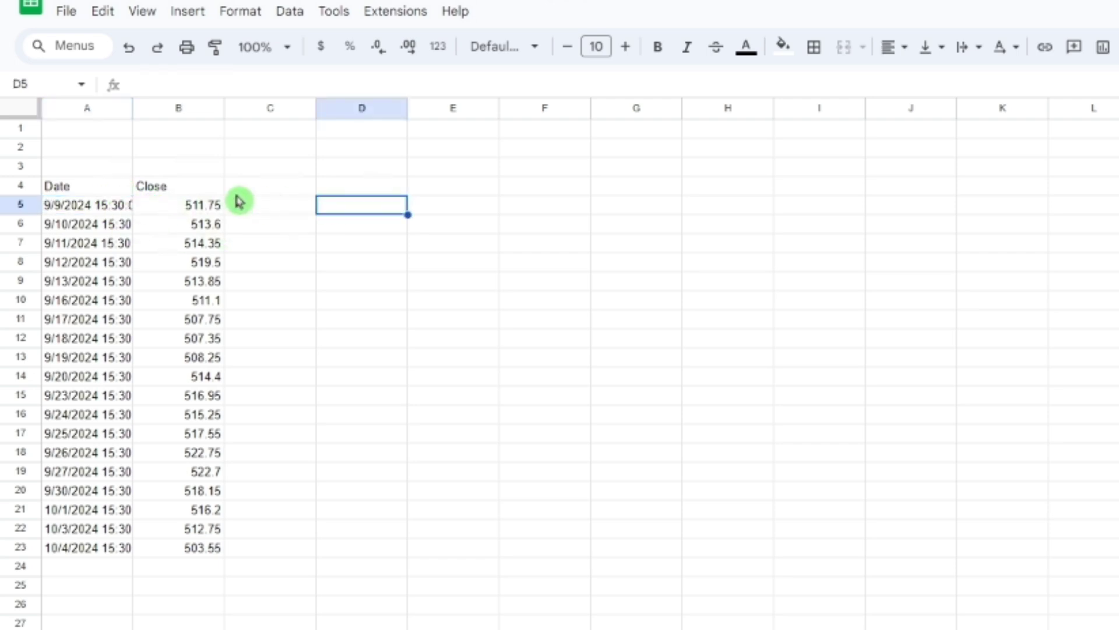
drag(84, 215, 105, 552)
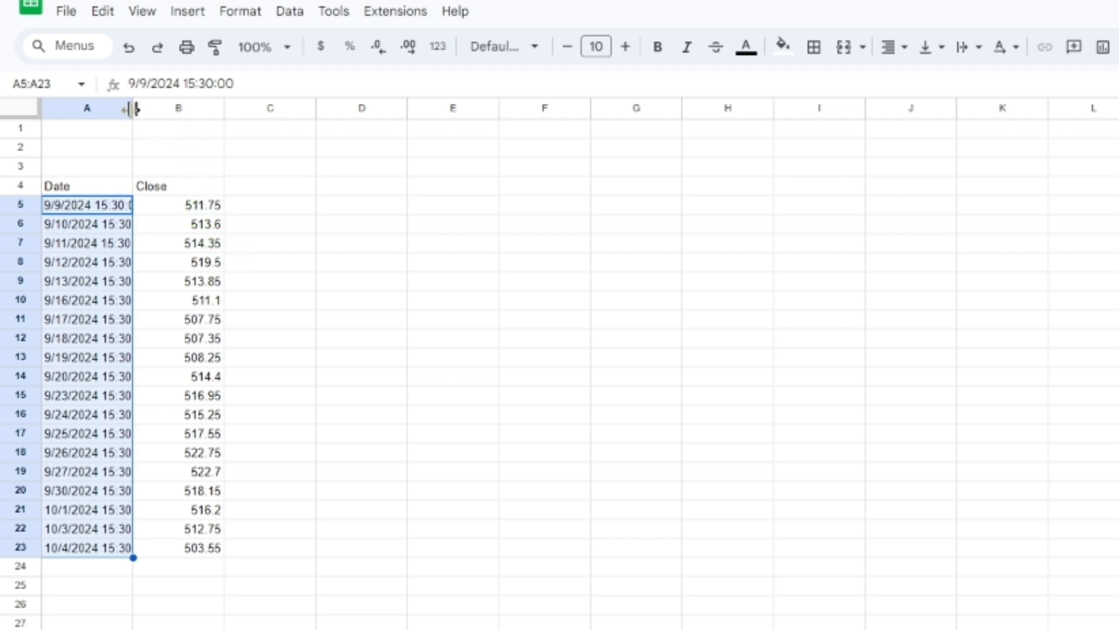
drag(133, 108, 159, 109)
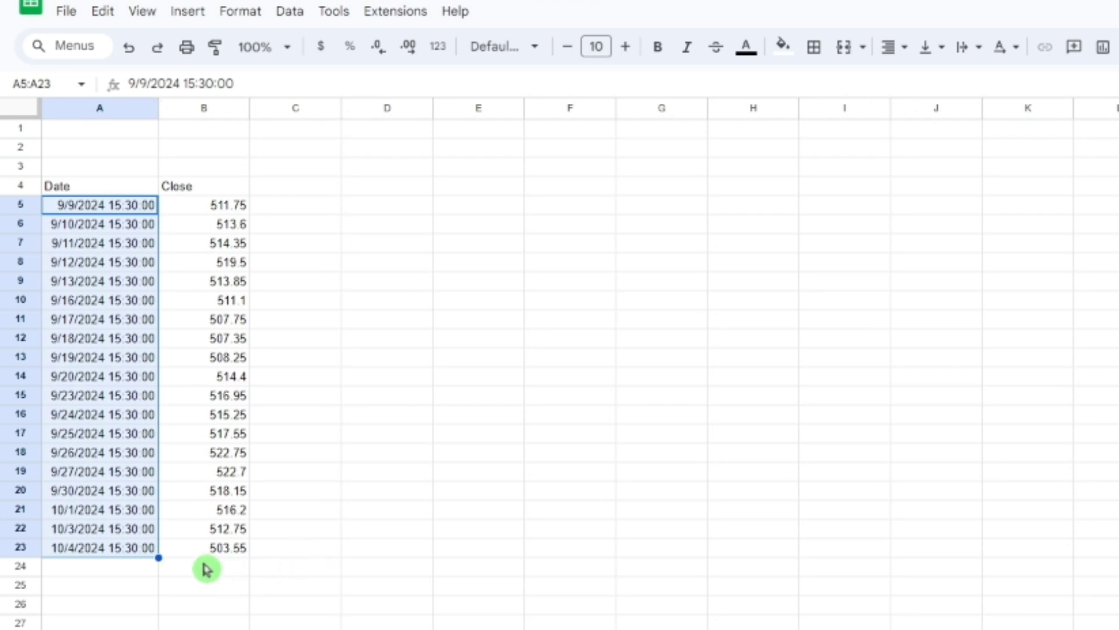
- Enter =NOW() in E2 and compare it with the last date in A23
click(445, 148)
text(=no)
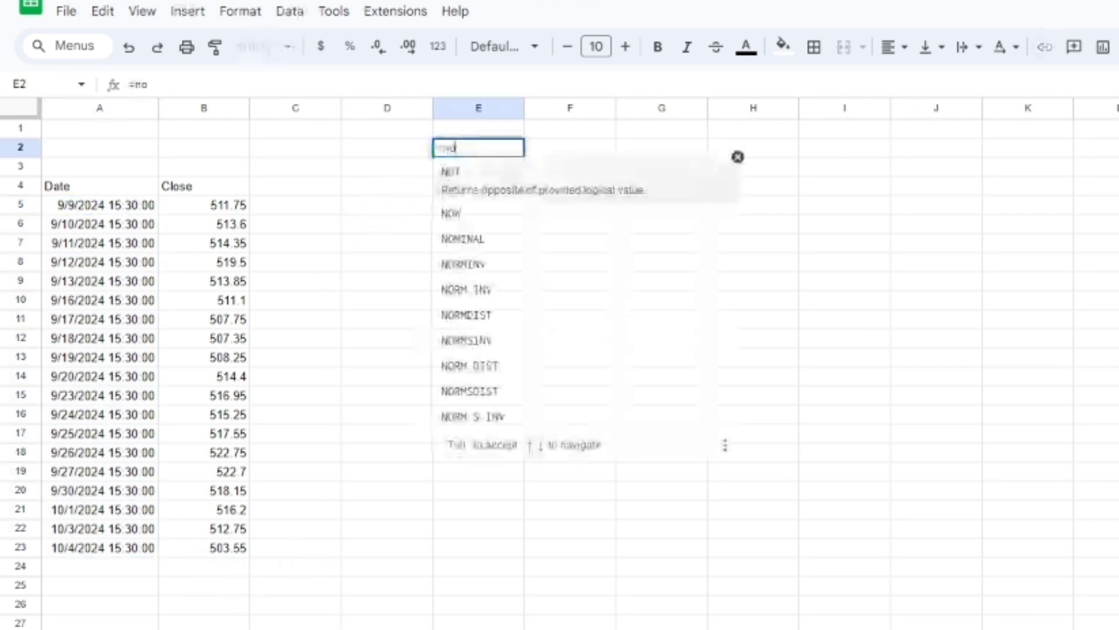
click(518, 213)
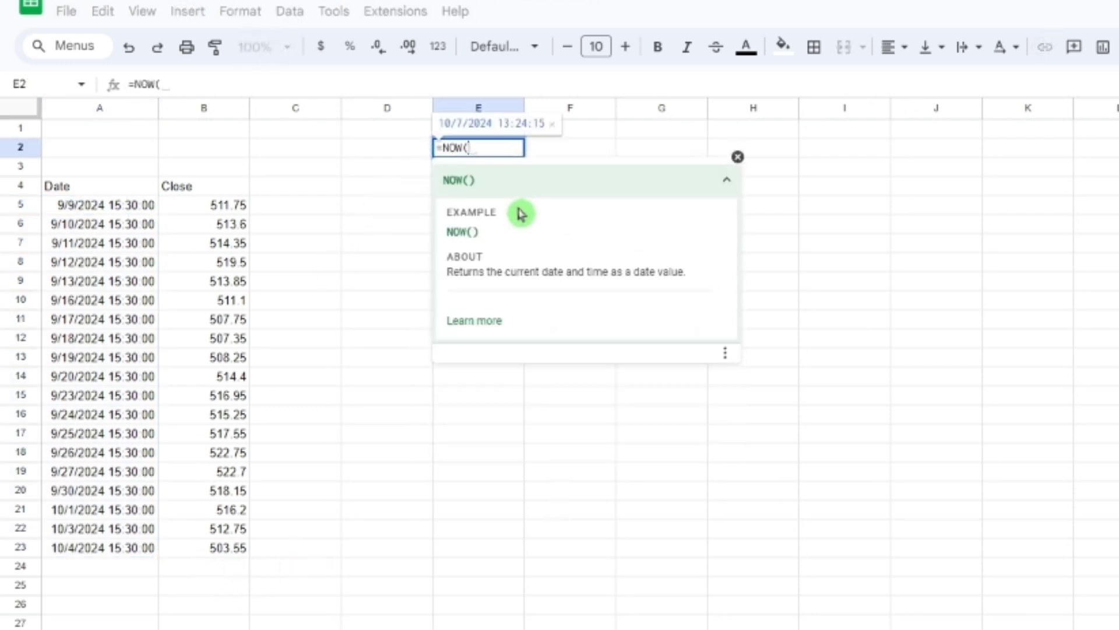
key(Return)
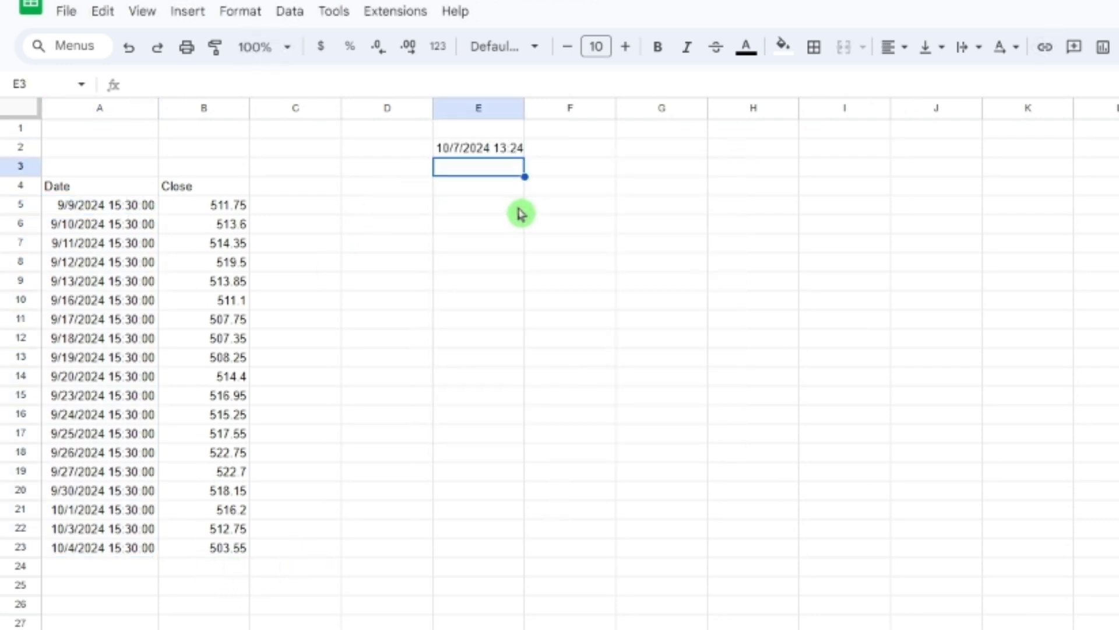
click(86, 552)
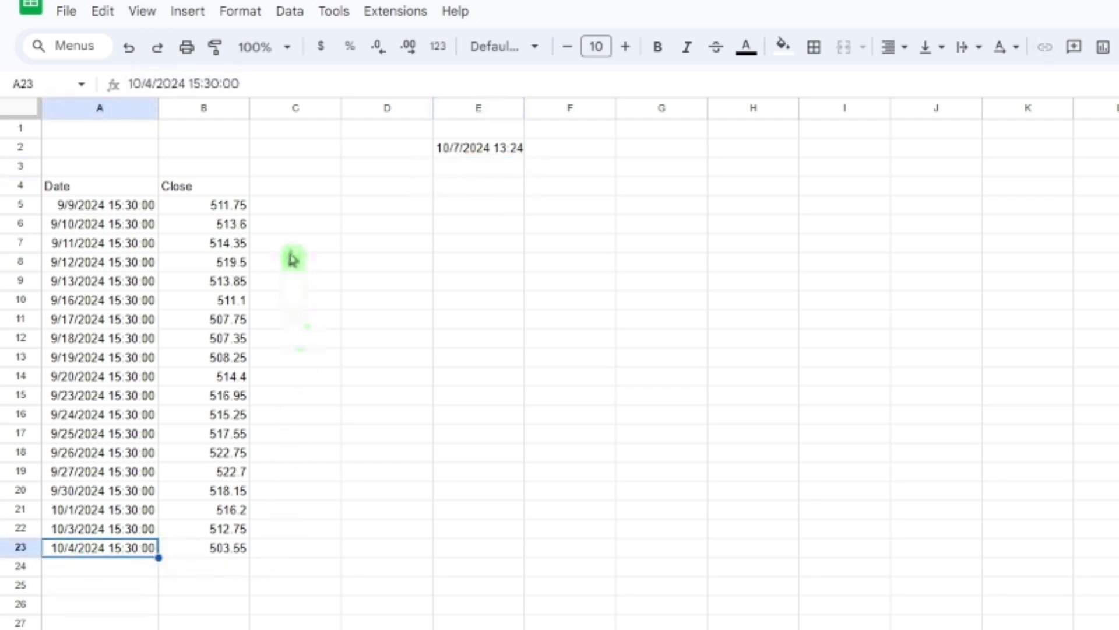
- Add the header SMA 5 in C4 beside the Close column
click(316, 196)
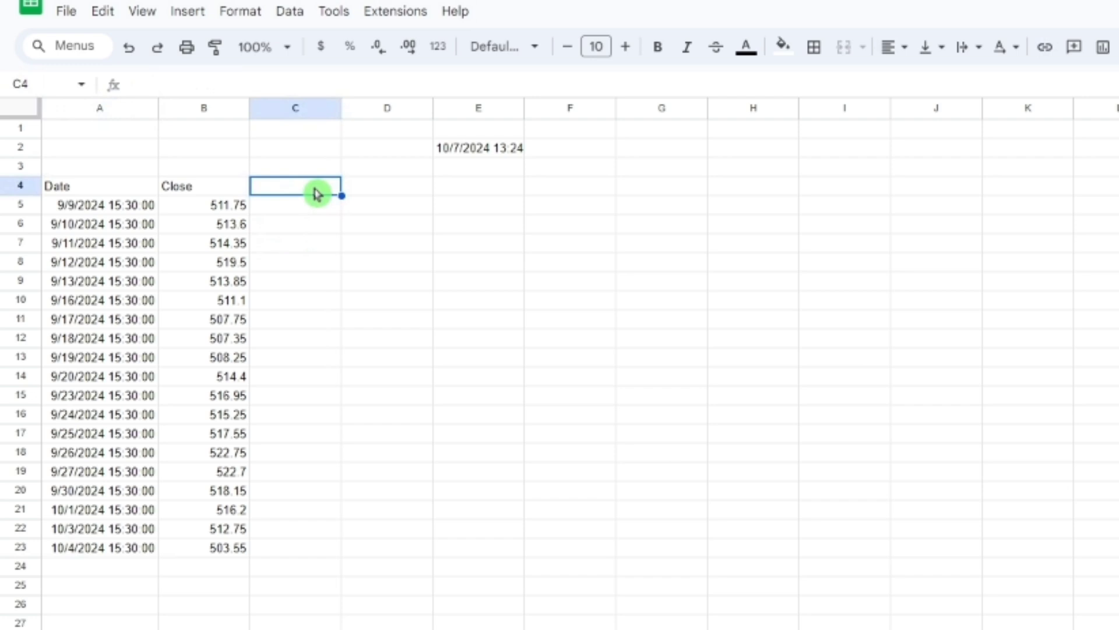
text(SMA 5)
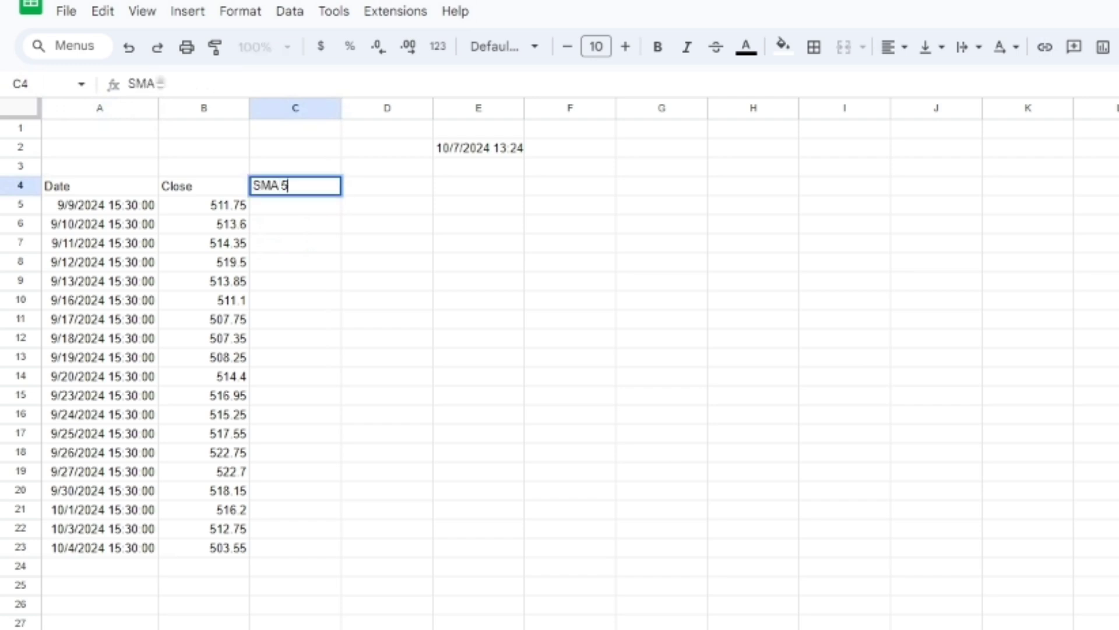
key(Return)
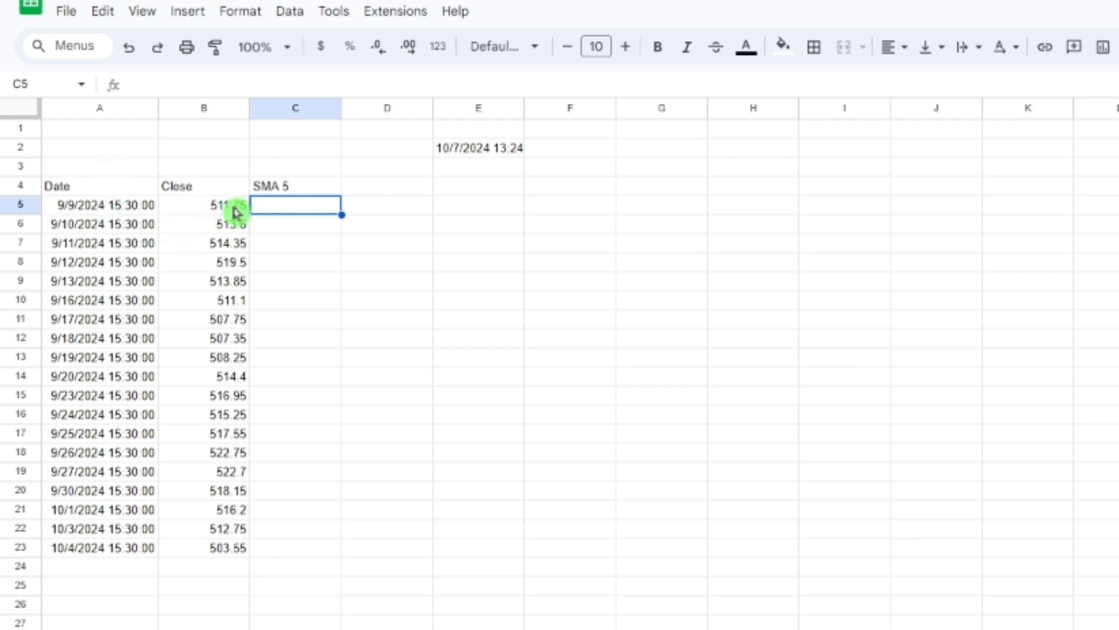
- Locate the fifth trading day in the Date column and enter =AVERAGE(B5:B9) in C9 on its row
click(104, 211)
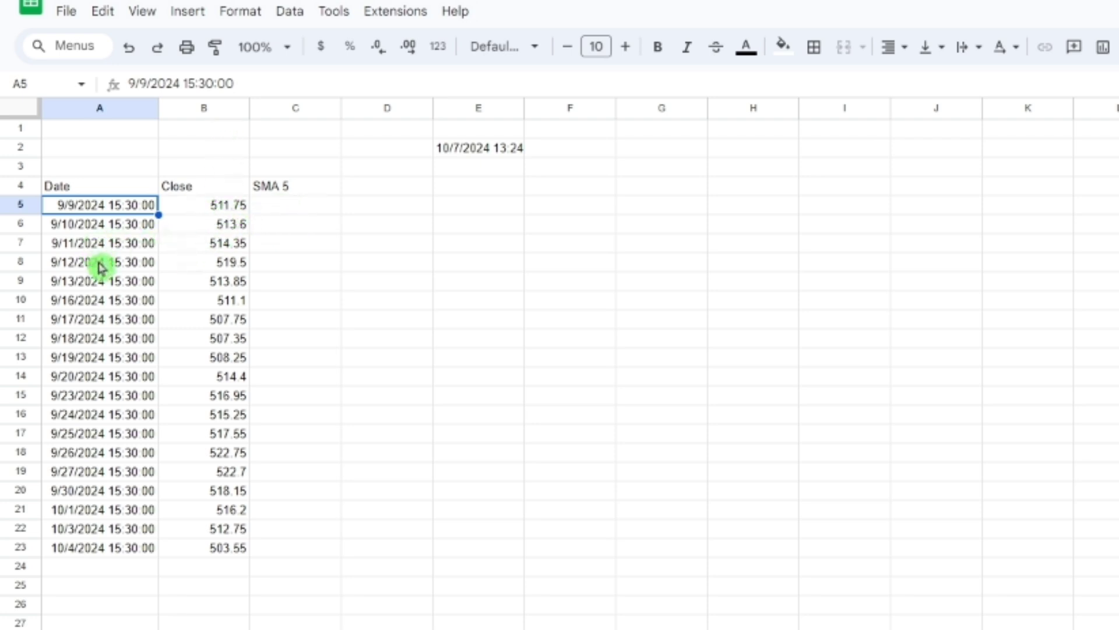
click(99, 284)
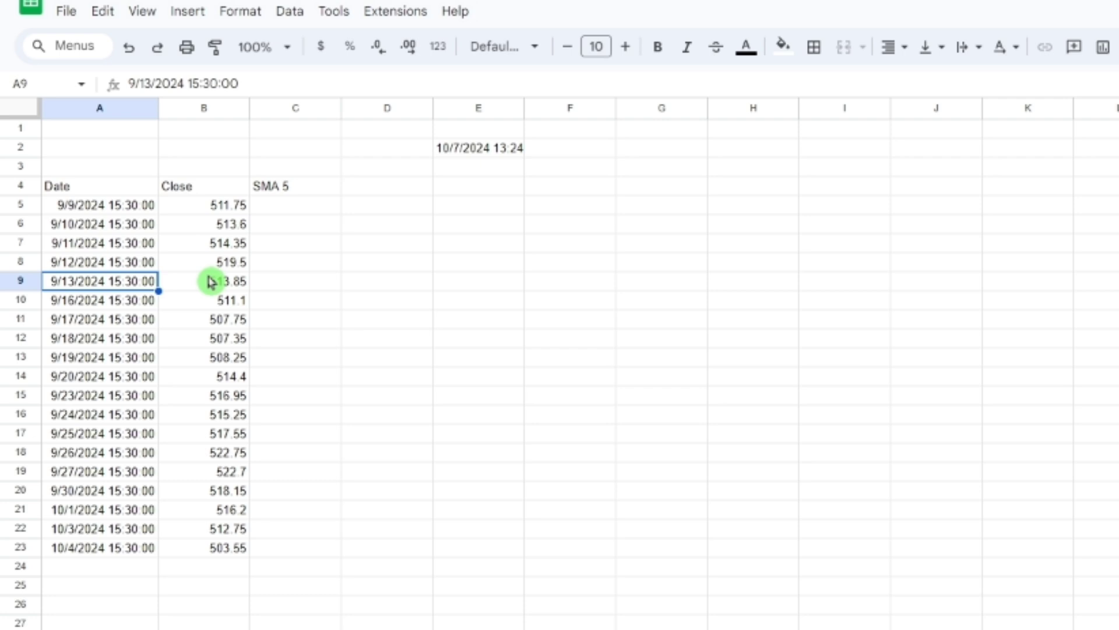
click(281, 282)
click(90, 284)
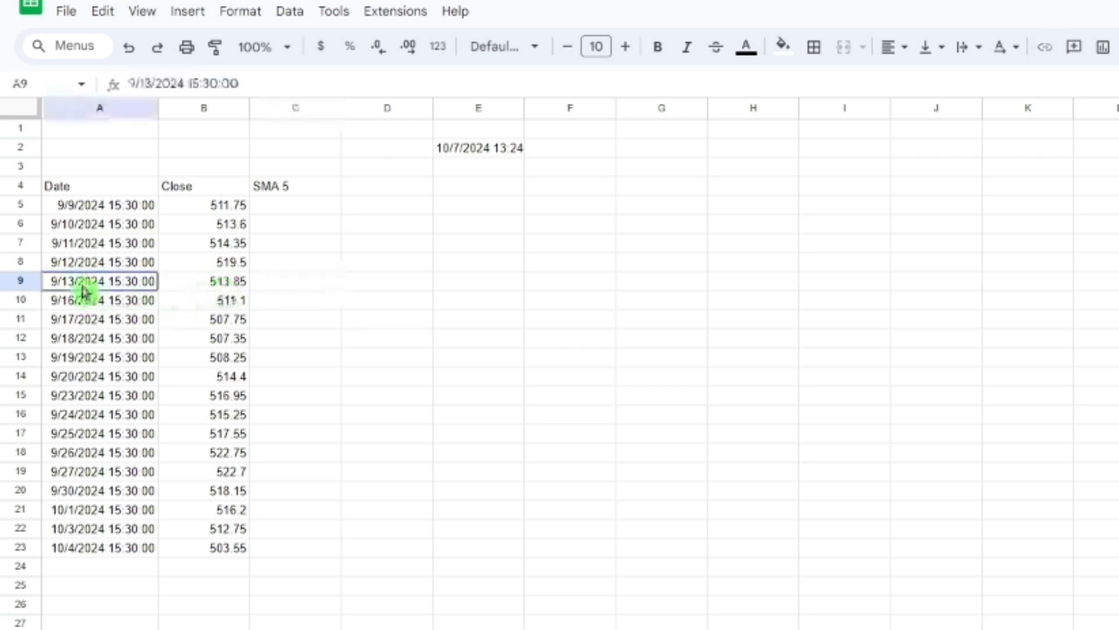
click(302, 286)
text(=)
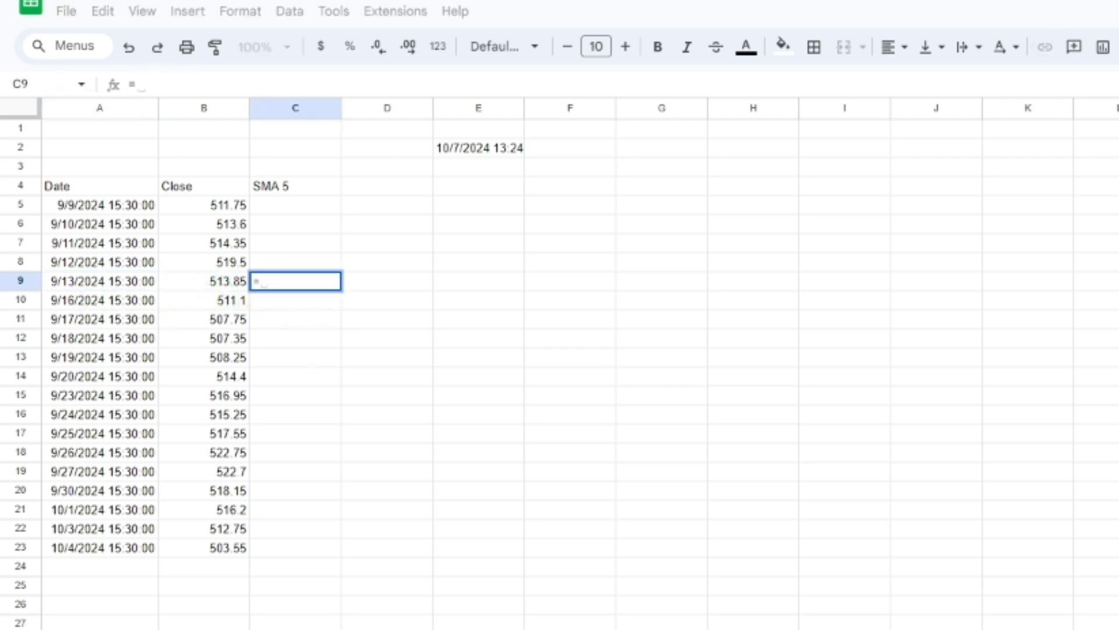
text(aver)
click(322, 309)
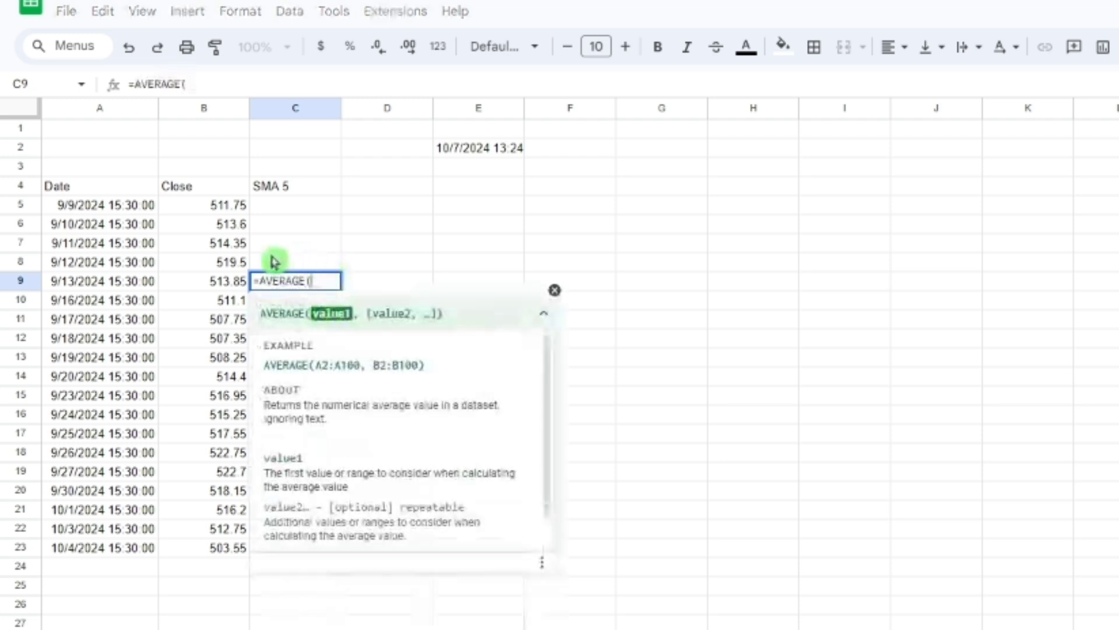
drag(225, 208, 229, 282)
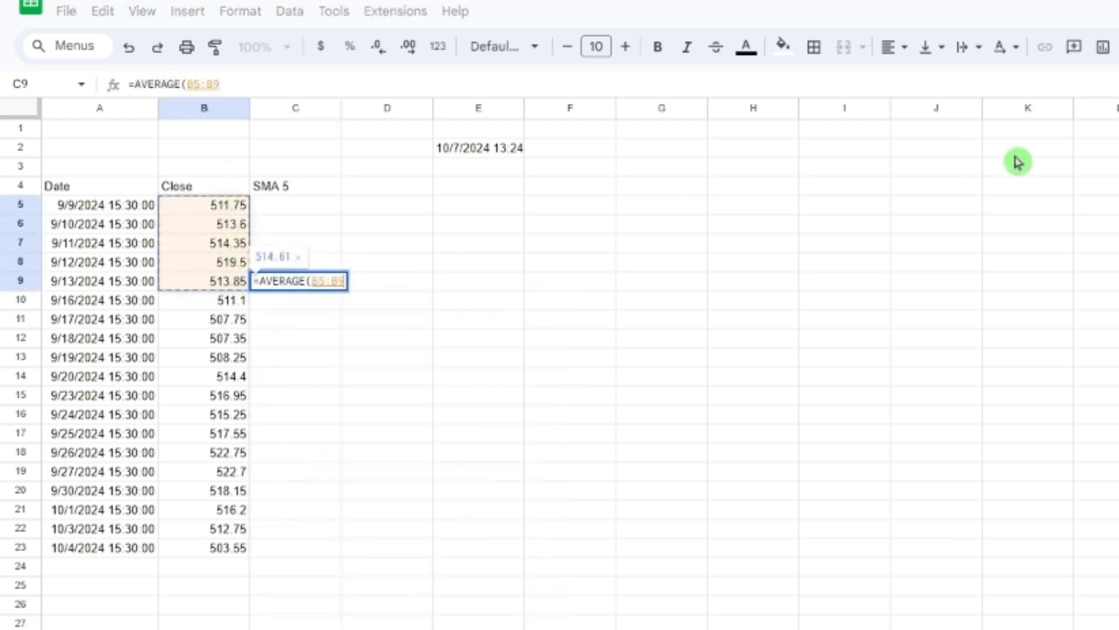
key(Return)
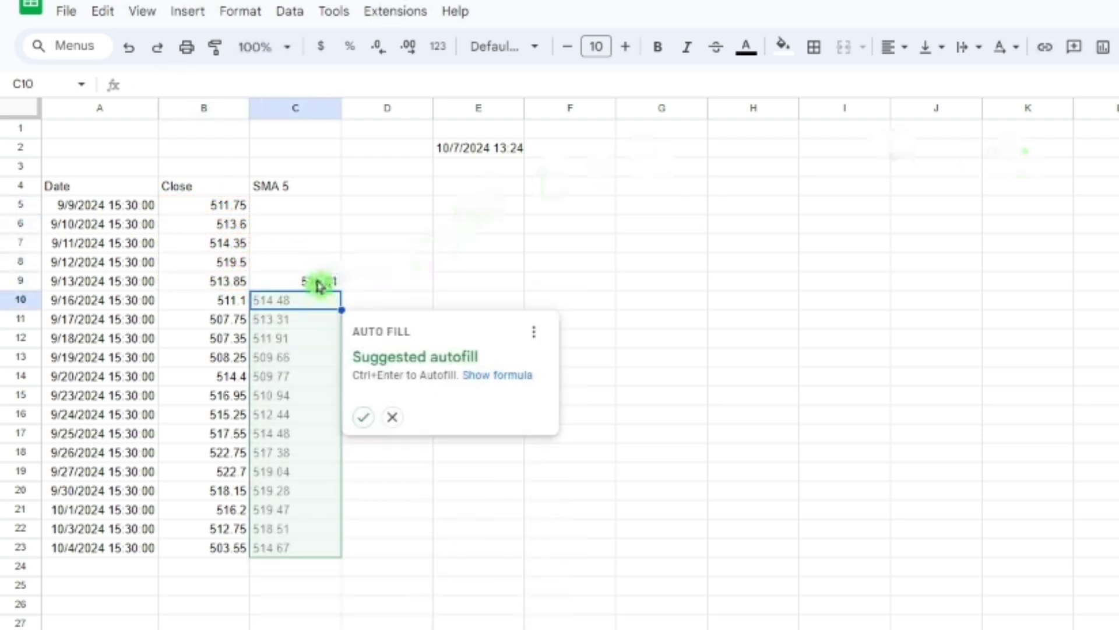
- Fill the C9 average formula down to C23 and check the ranges used in C10 and C11
click(319, 283)
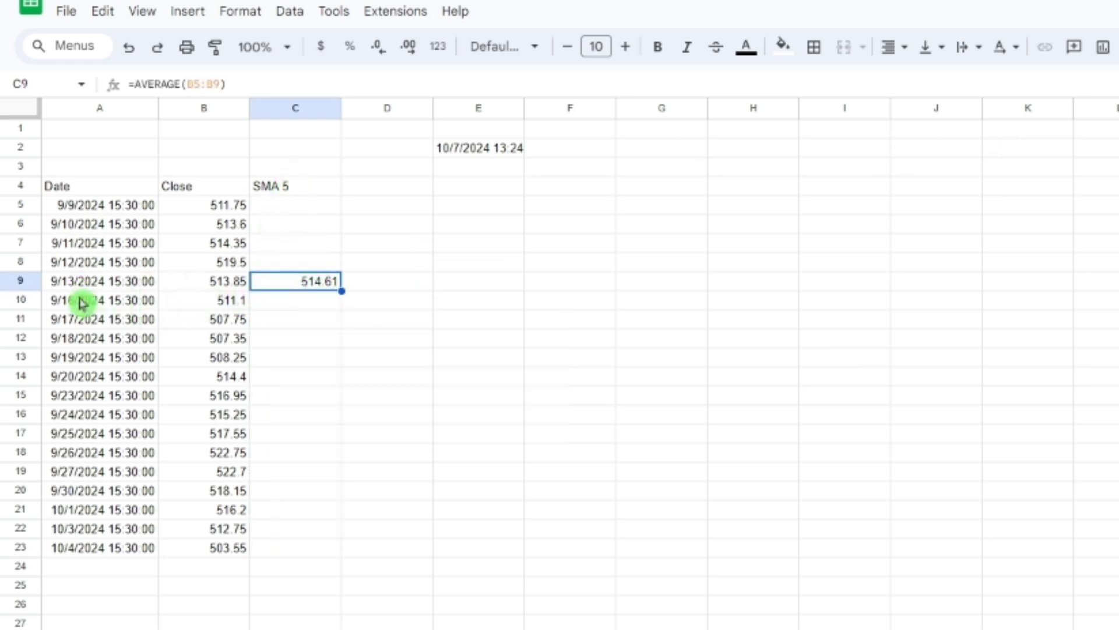
double_click(341, 290)
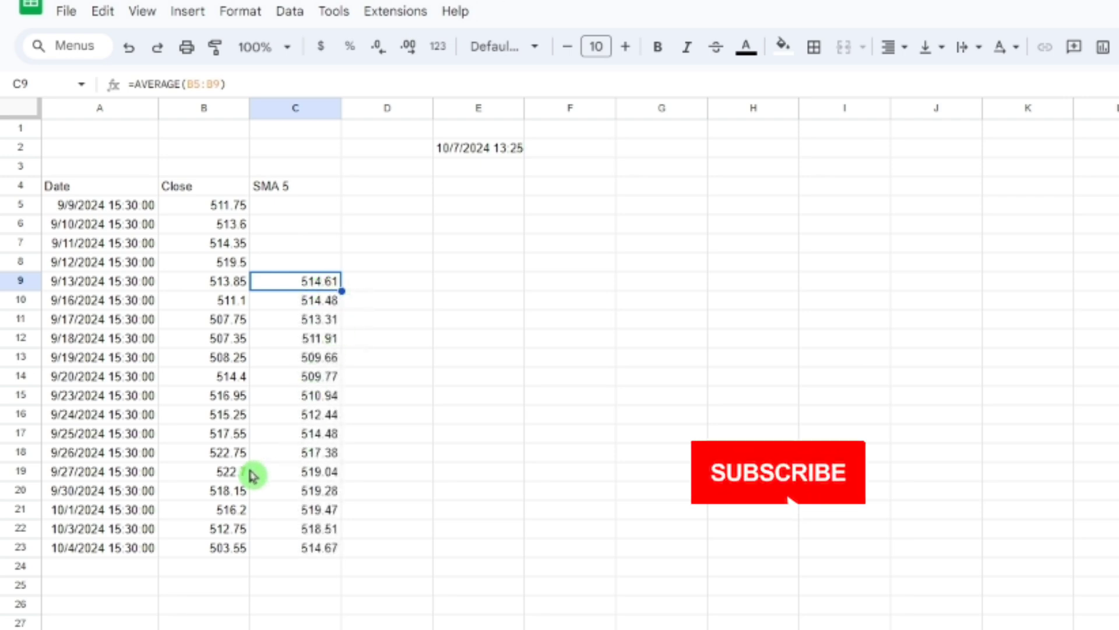
double_click(317, 300)
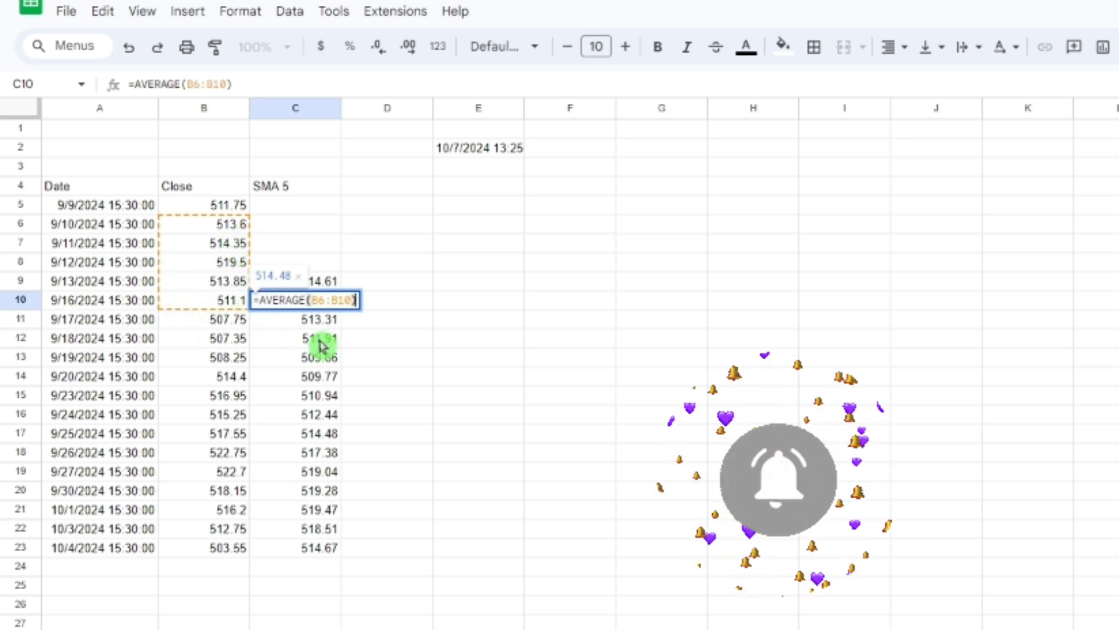
double_click(321, 319)
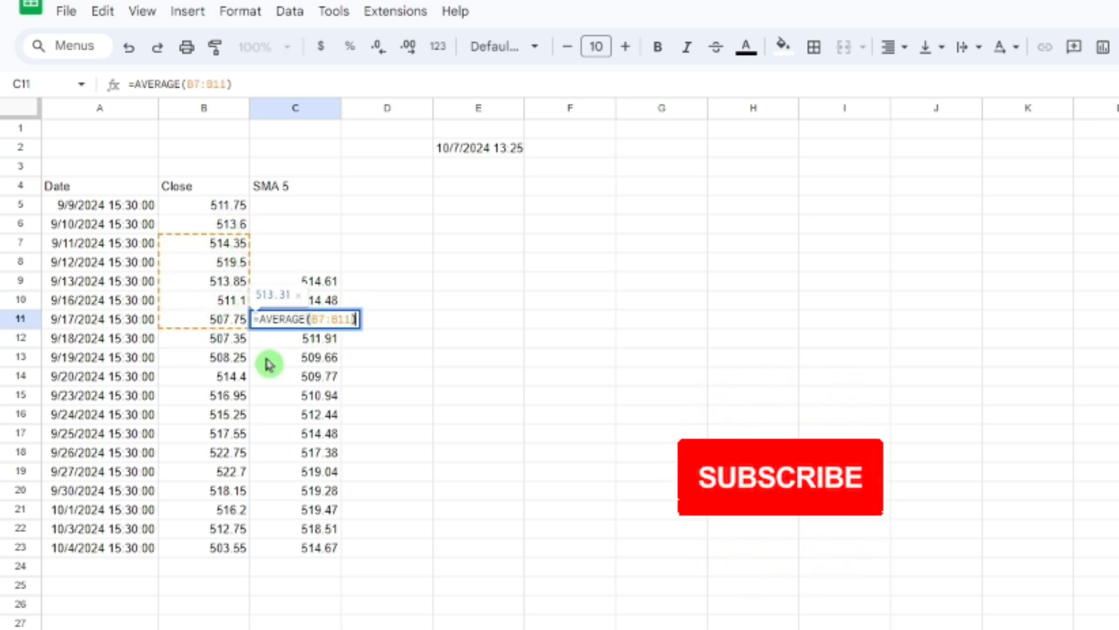
- Review the screener's SMA 5 cell G5, and examine the first date in A5 and the last five trading dates in A19:A23
click(307, 437)
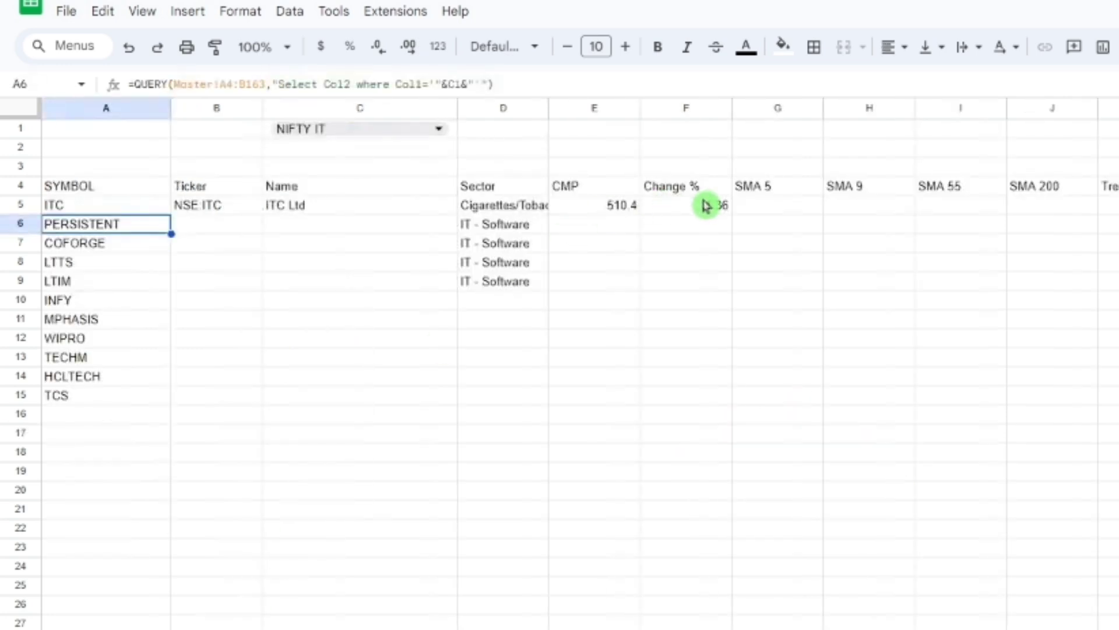
click(763, 210)
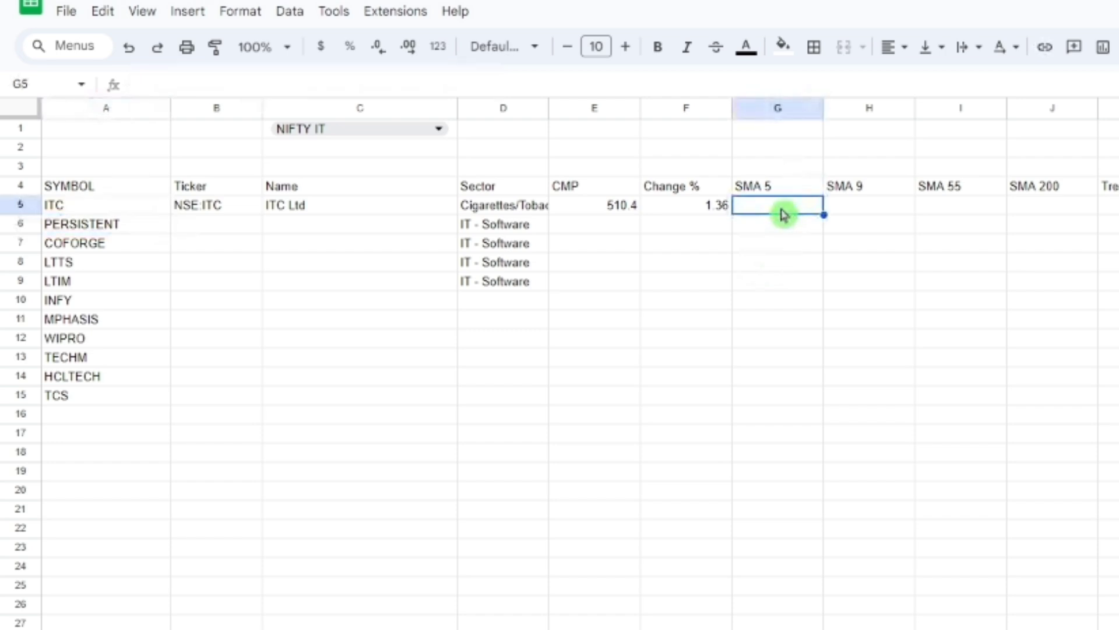
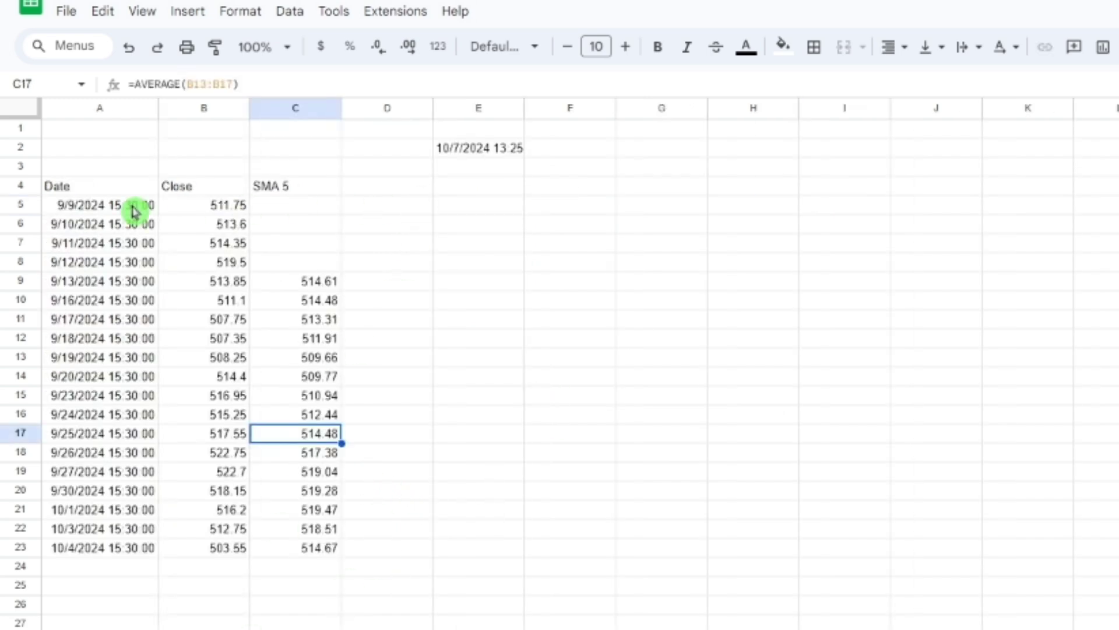
click(63, 192)
click(506, 342)
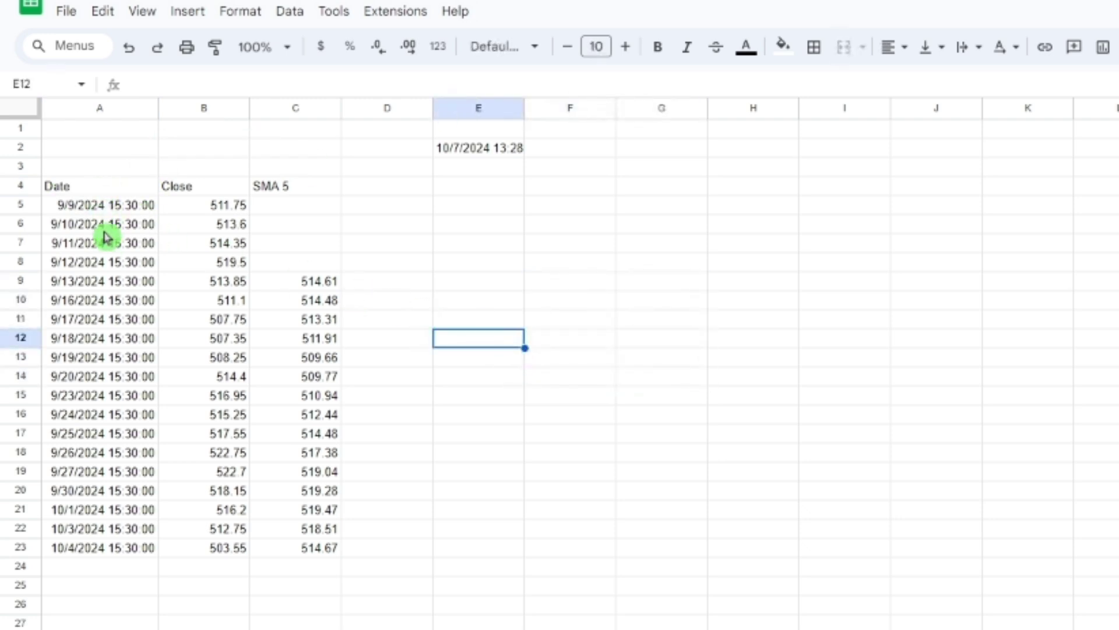
click(100, 206)
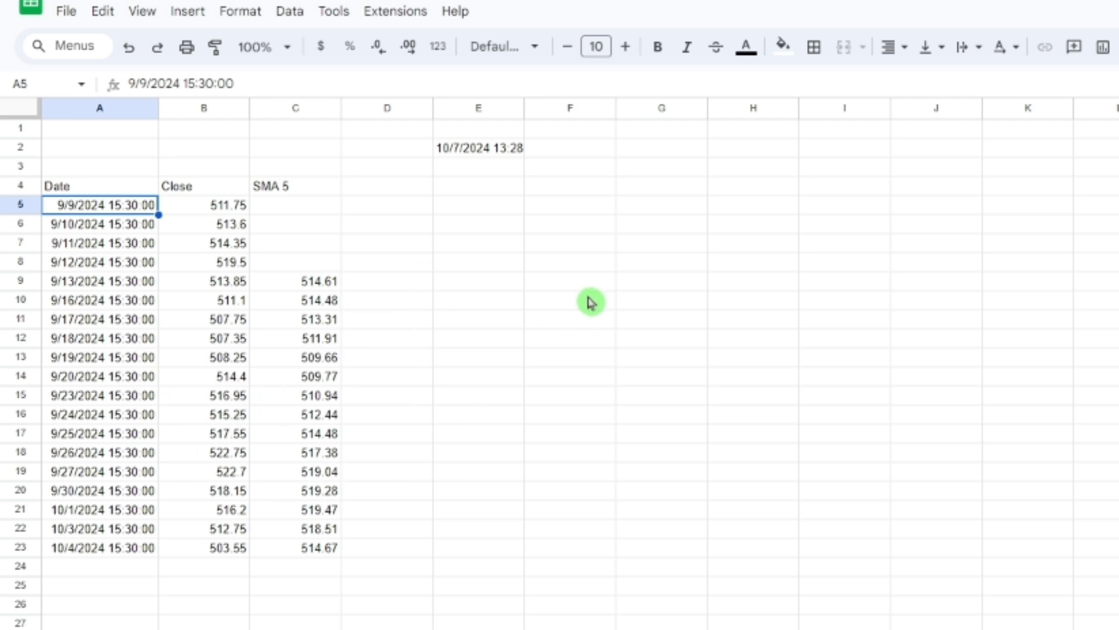
drag(111, 548, 110, 486)
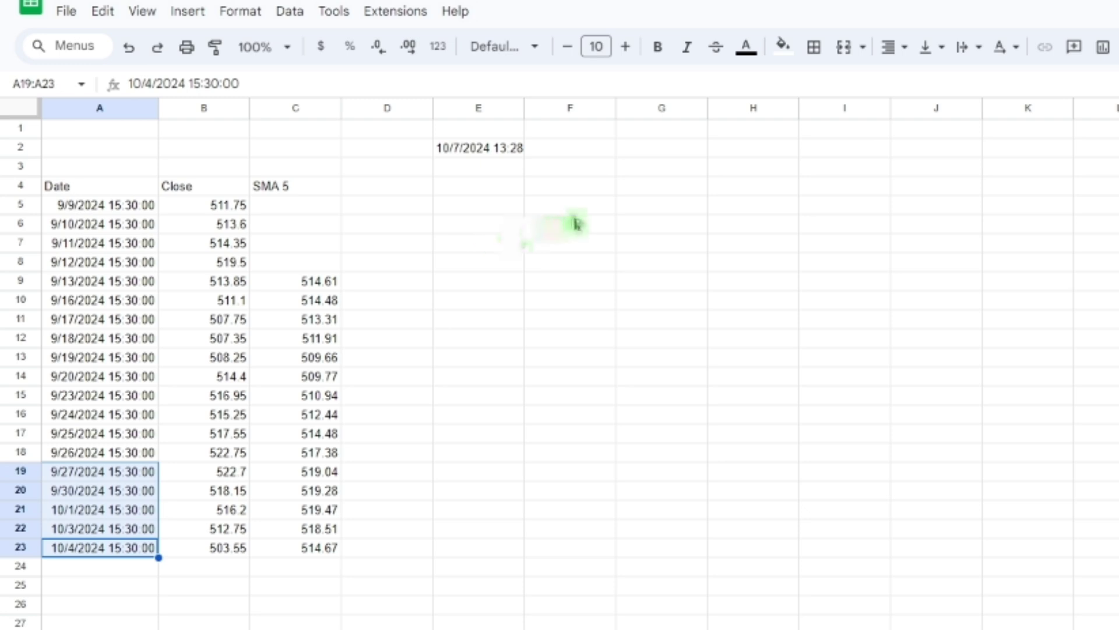
- Copy the GOOGLEFINANCE formula from A4 and use it, without its equals sign, as the data argument of a QUERY in E8
click(119, 191)
drag(475, 85, 51, 112)
key(ctrl+c)
key(Escape)
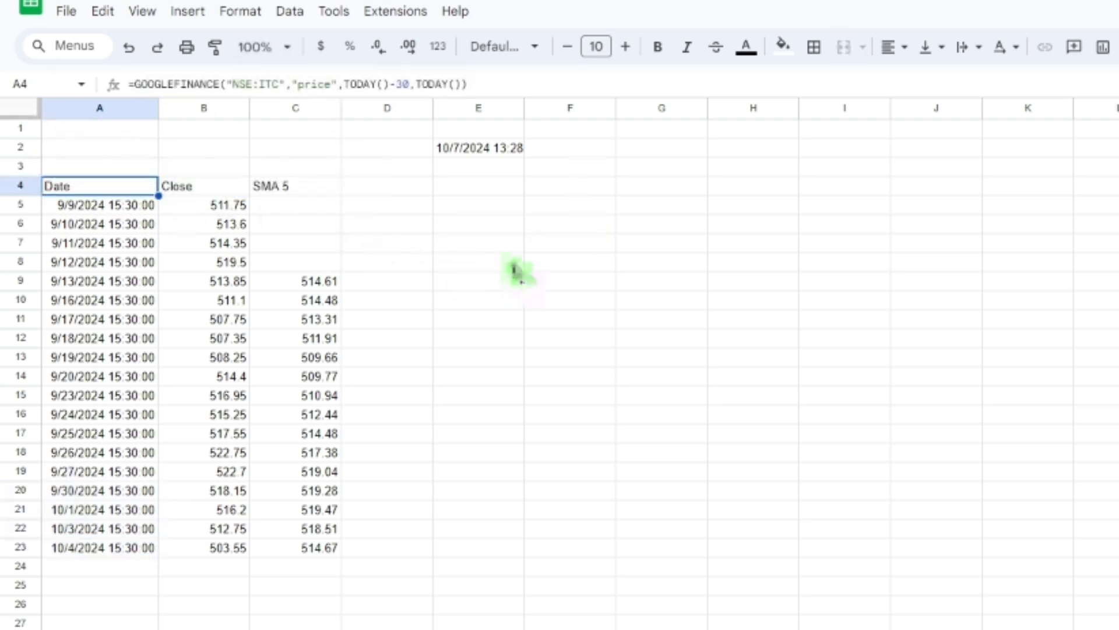
click(513, 267)
text(=Que)
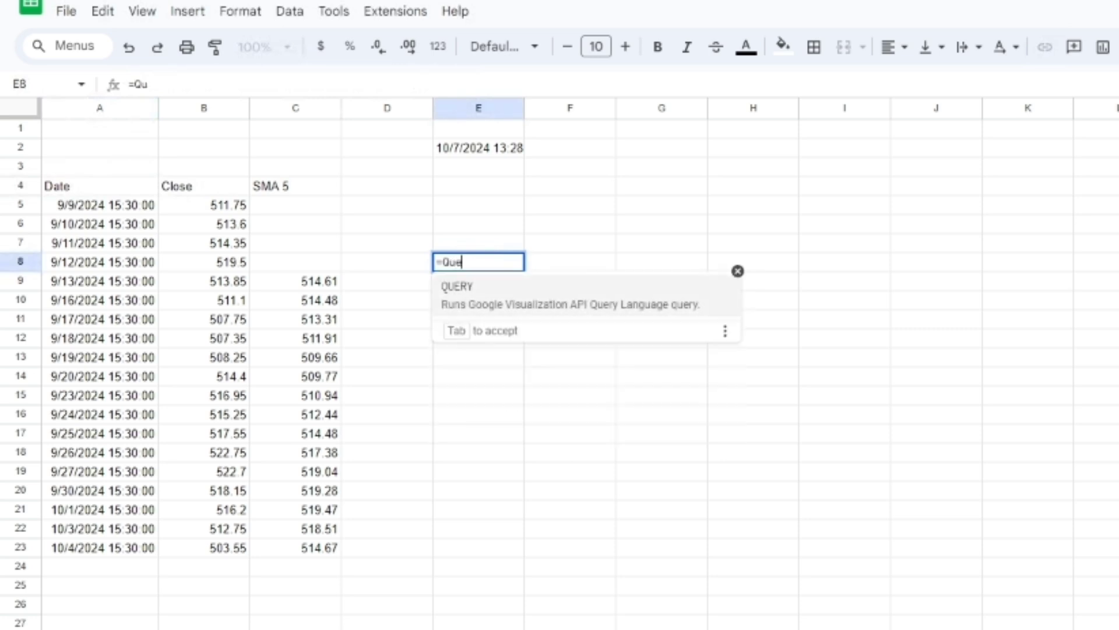
text(r)
key(Tab)
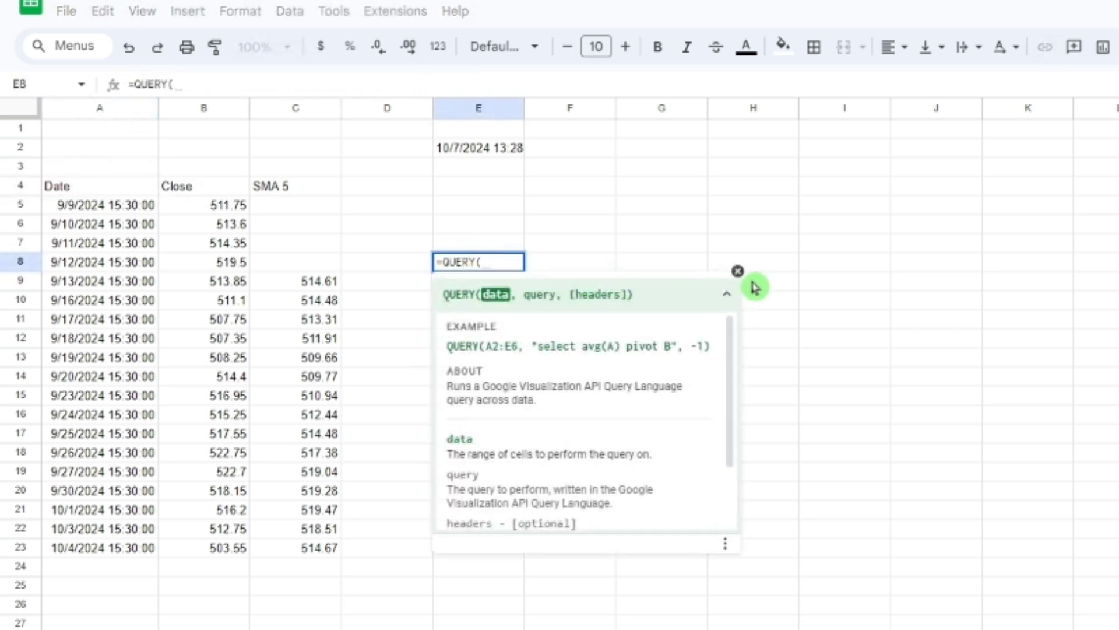
key(ctrl+v)
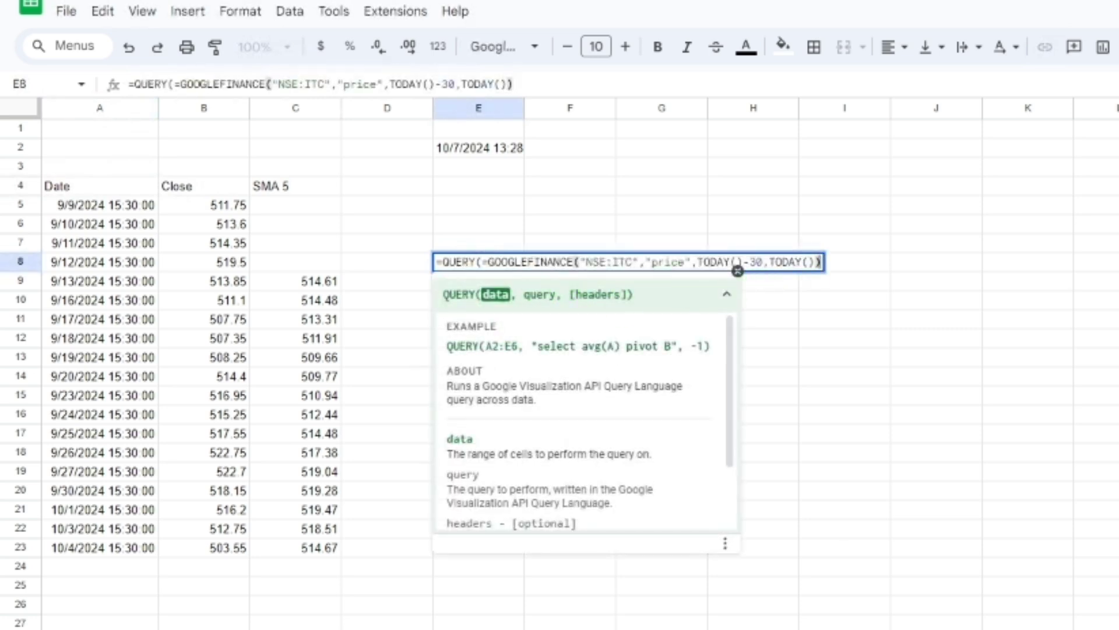
click(488, 263)
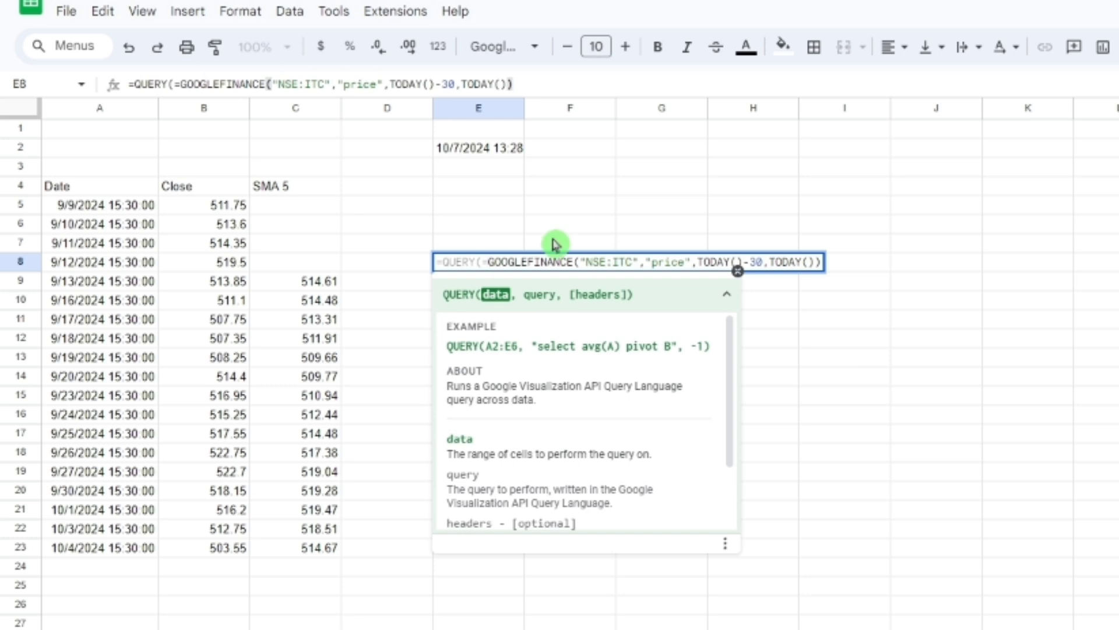
key(BackSpace)
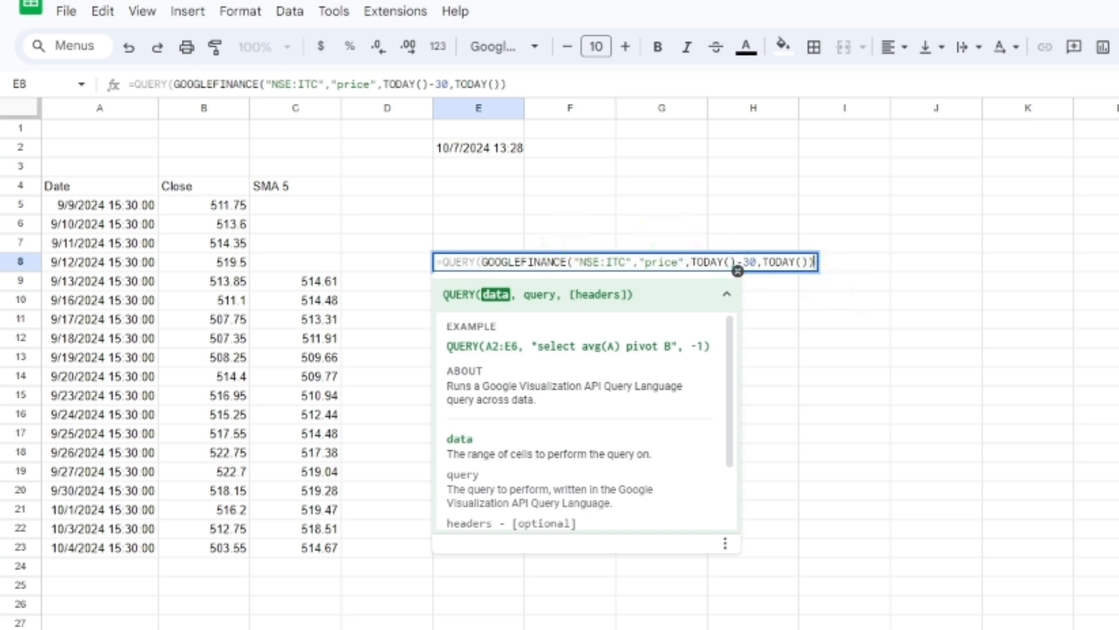
- Complete the E8 QUERY formula with the query string "Select * limit 5"
click(816, 262)
text(,"Se)
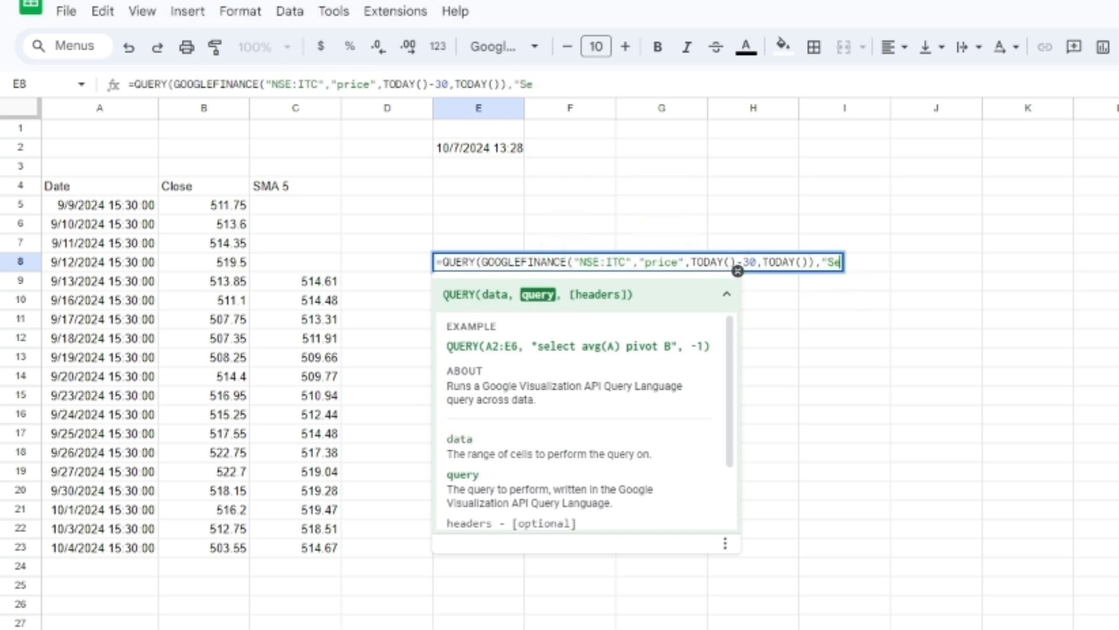
text(lect)
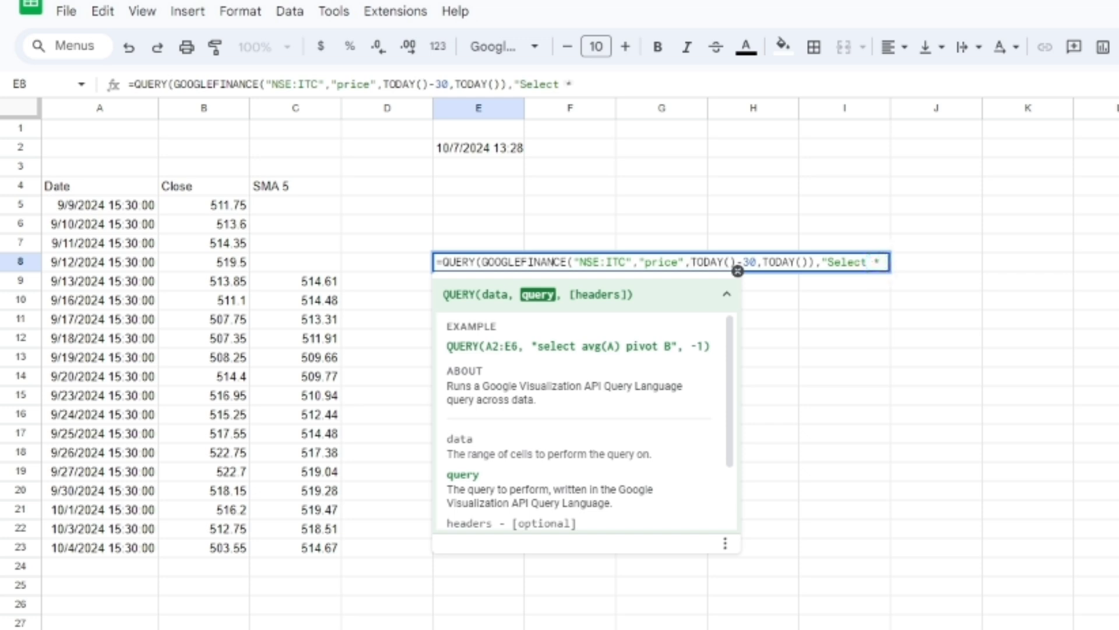
text( * limt)
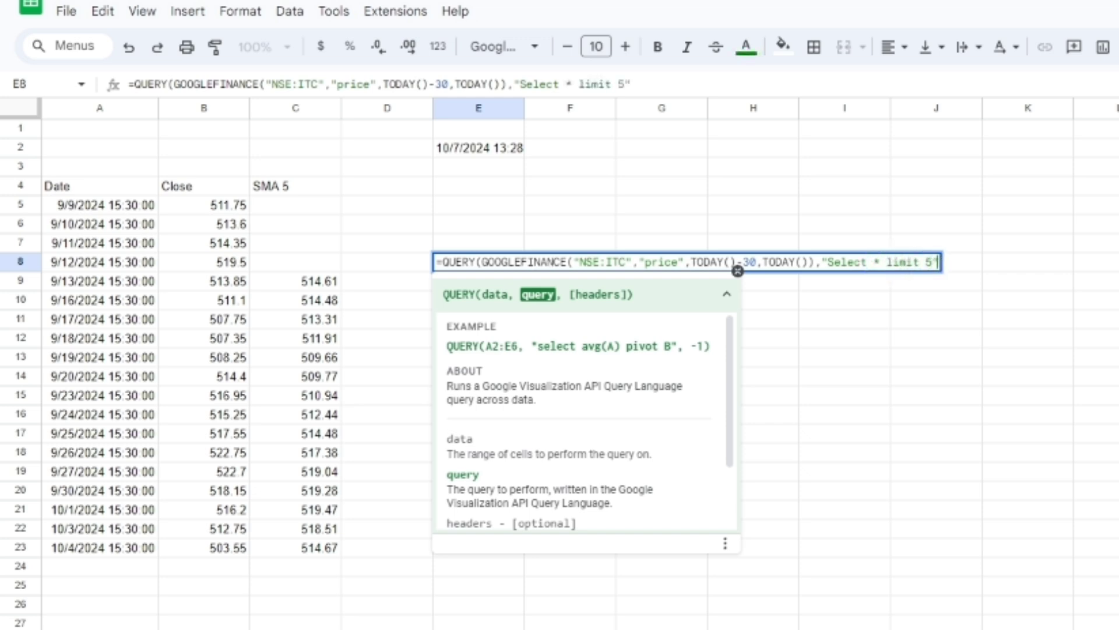
text(t 5")
key(Return)
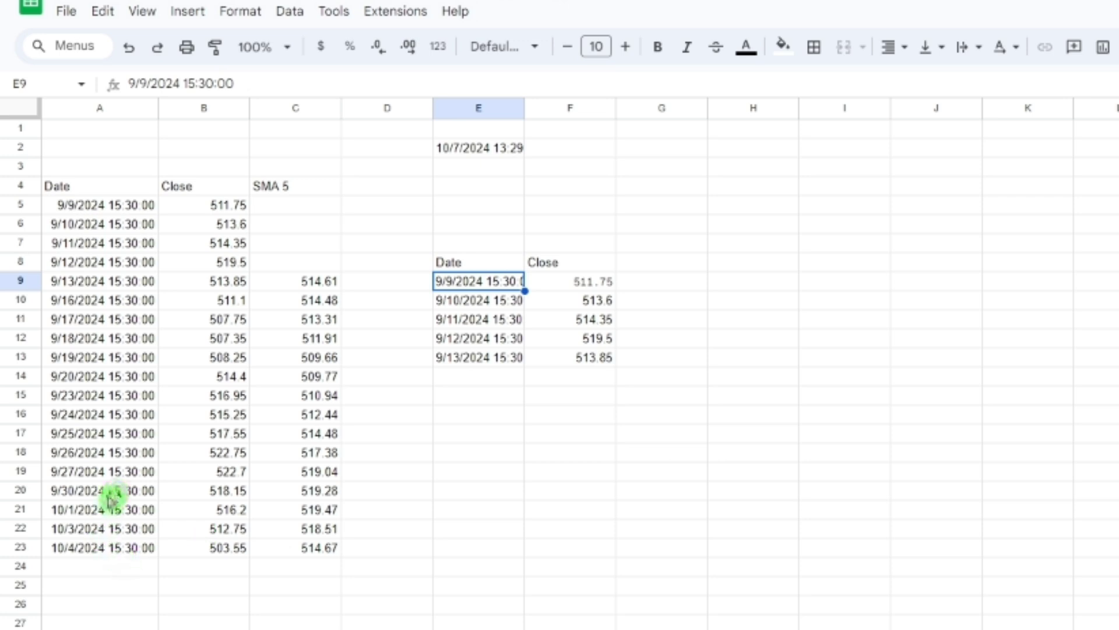
- Insert order by Col1 DESC before limit 5 in the E8 query string
click(451, 265)
click(578, 84)
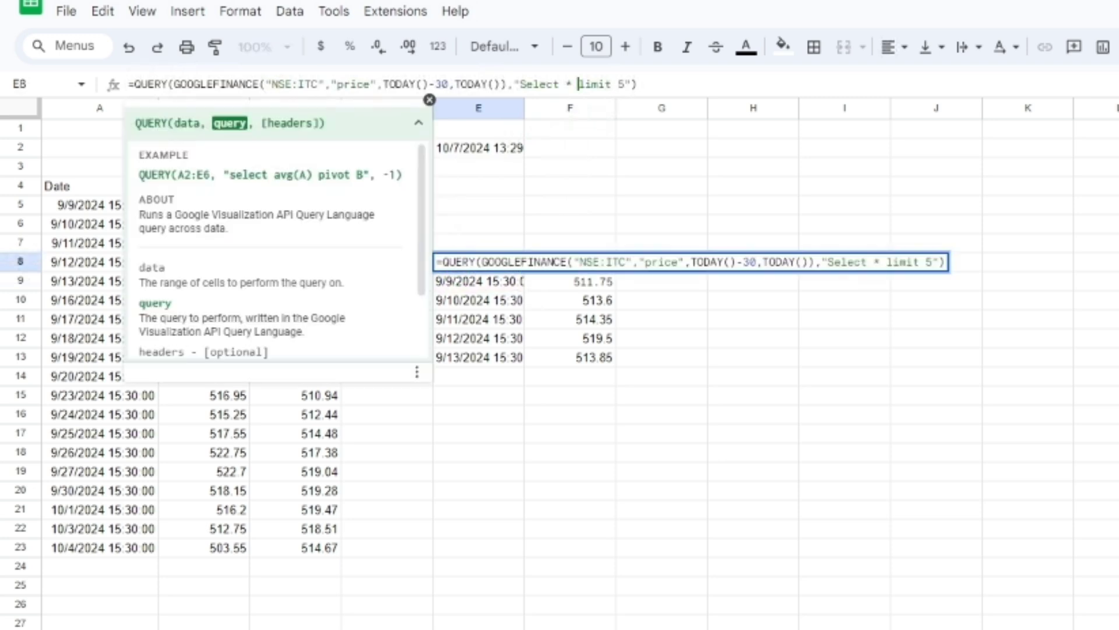
text(order by )
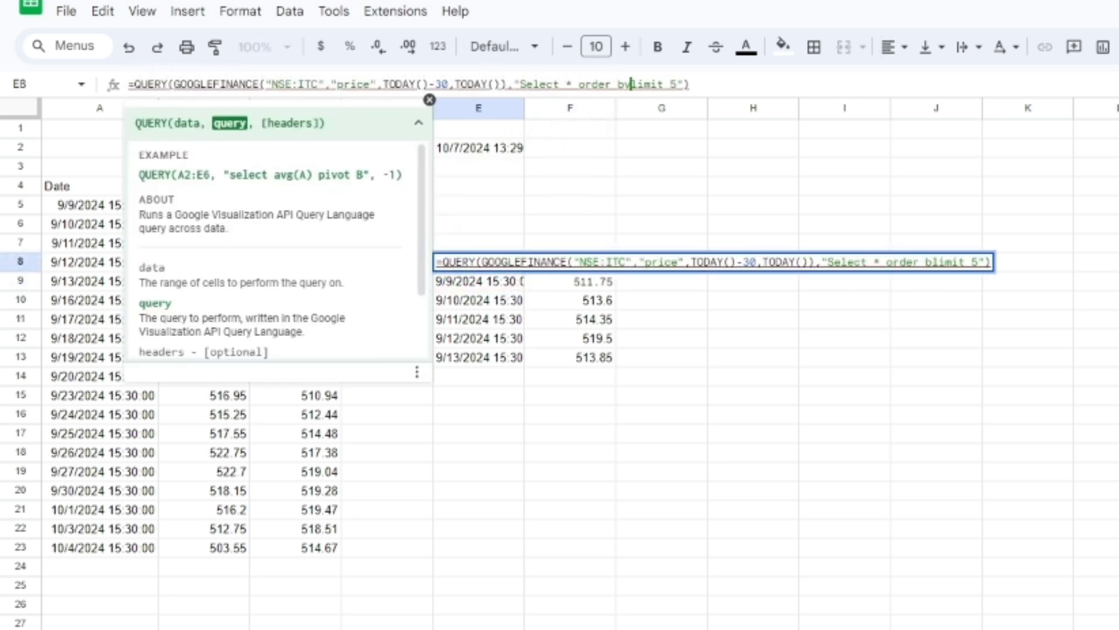
text(Col1 DESC)
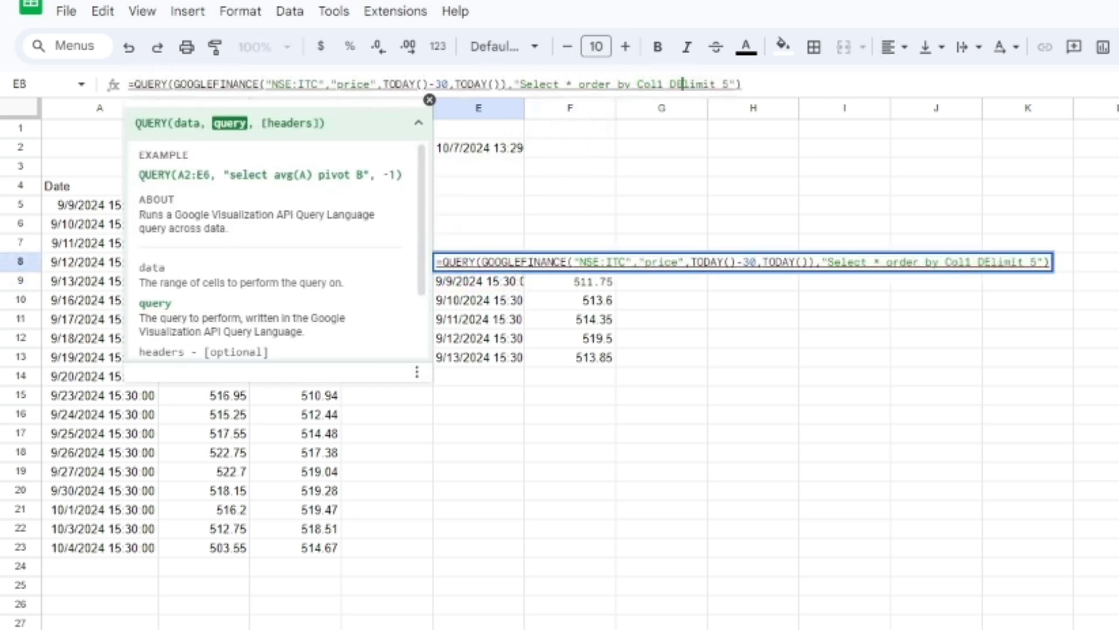
- Sort the ITC price query in E8 by Col1 in descending order and make it select only Col2
key(Return)
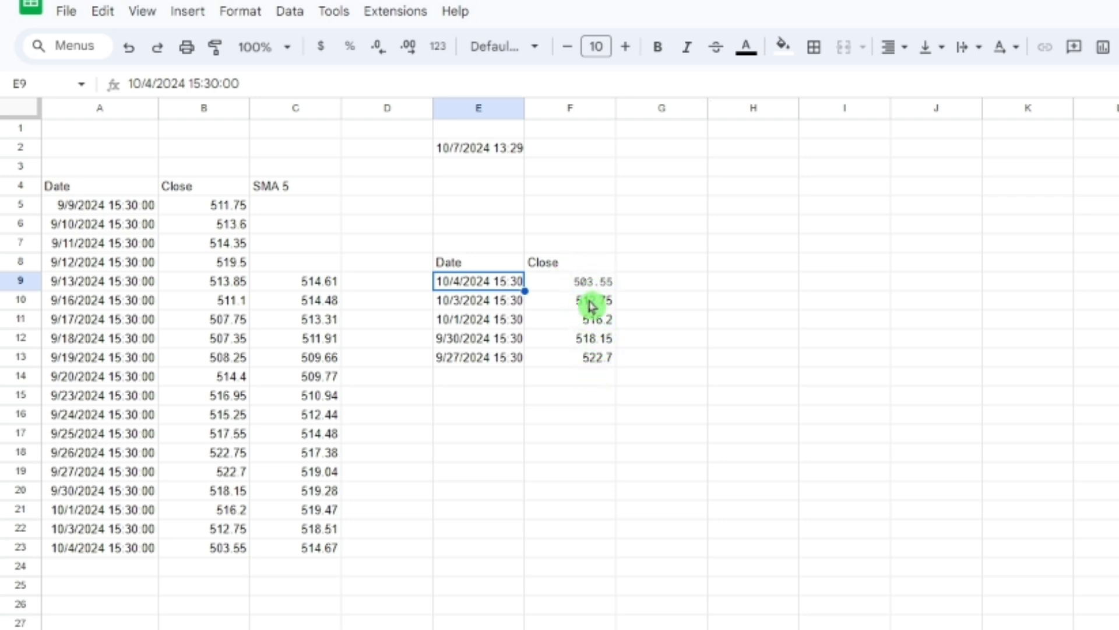
click(487, 266)
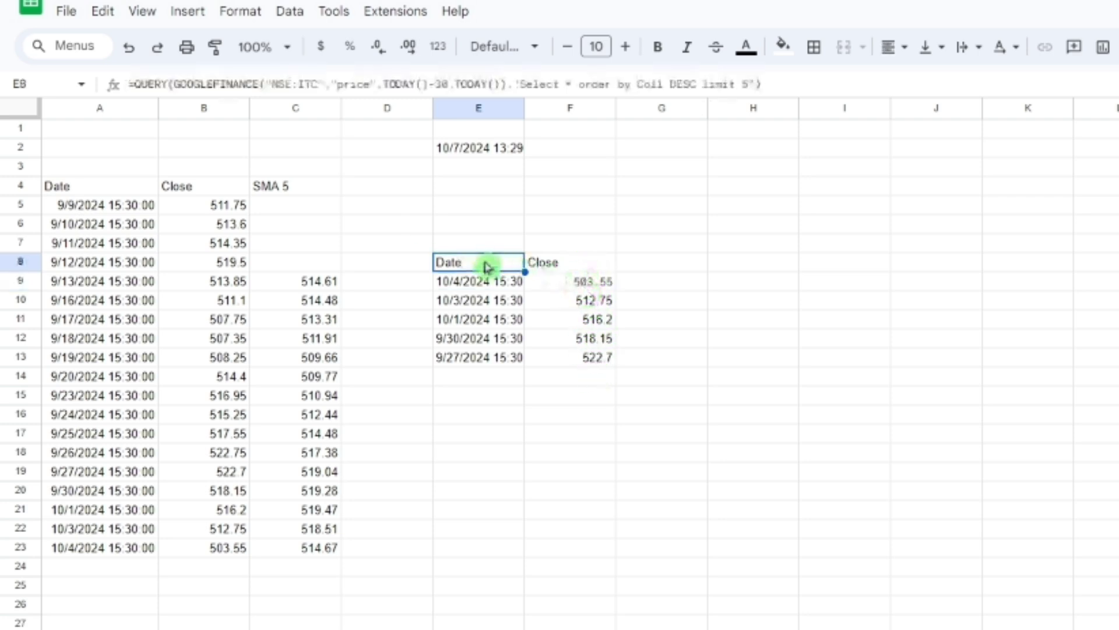
click(573, 85)
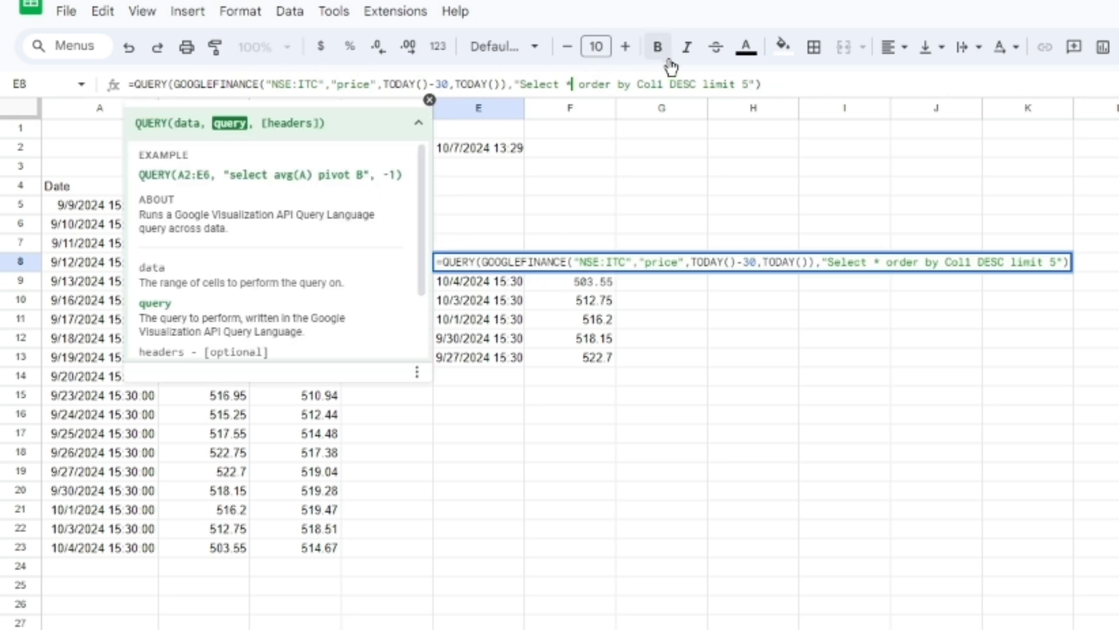
key(BackSpace)
text(Col2)
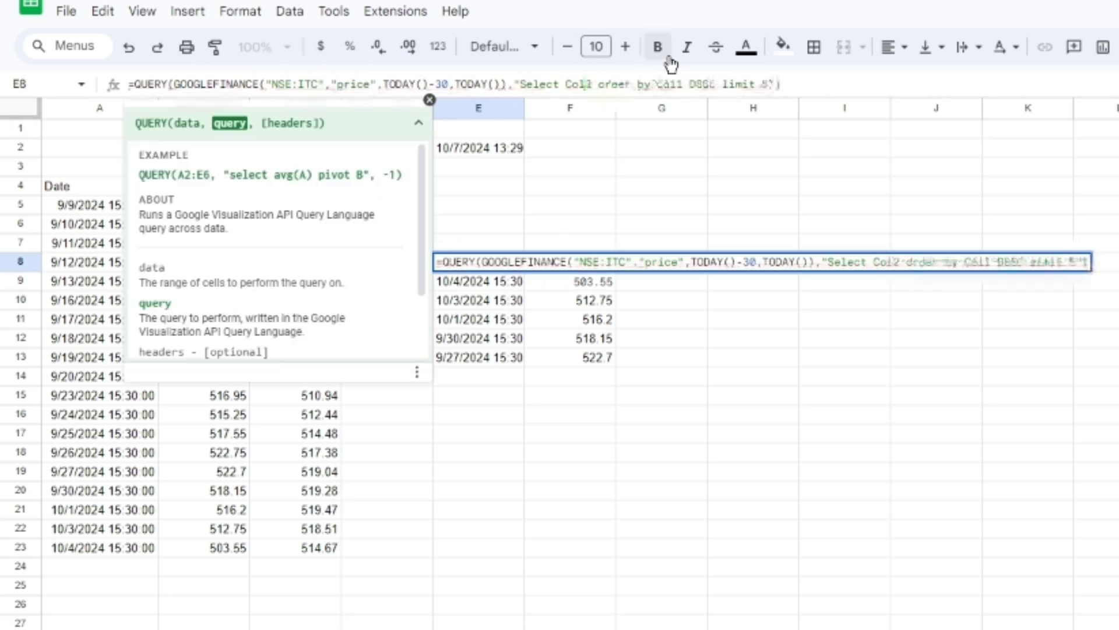
key(Return)
click(499, 262)
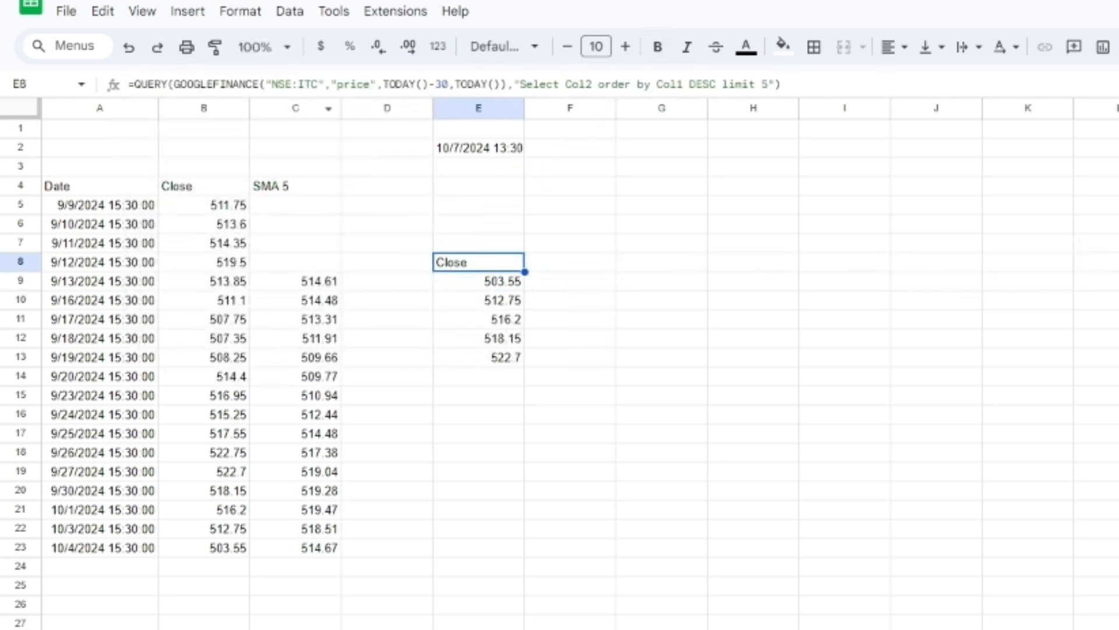
- Wrap the query in E8 in an AVERAGE function and compare it with the last SMA 5 value in C23
click(134, 84)
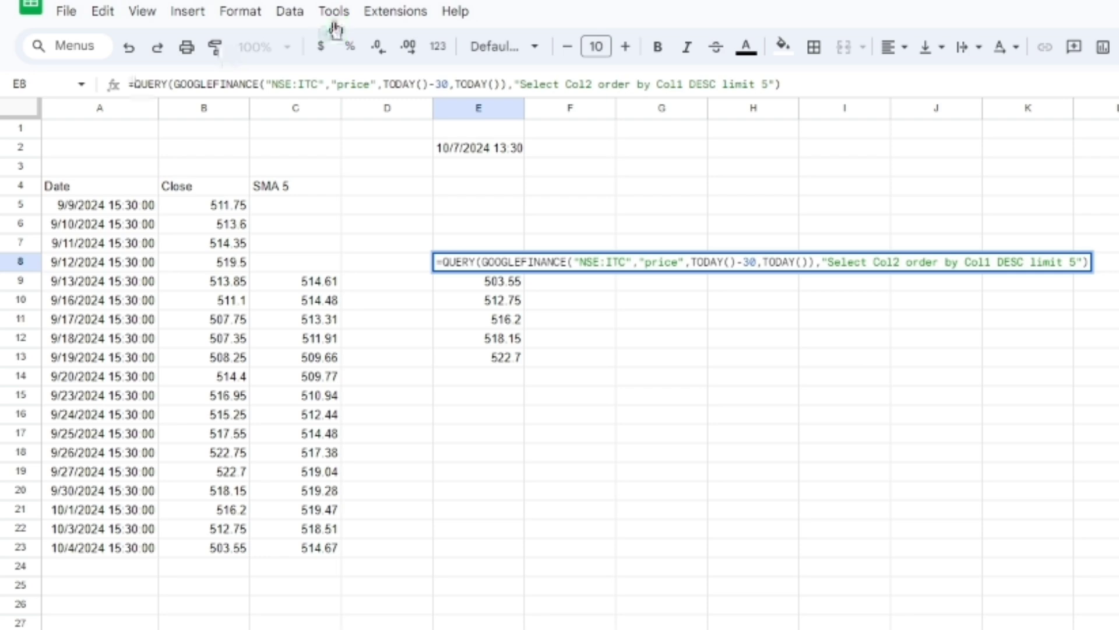
text(AVERAGE)
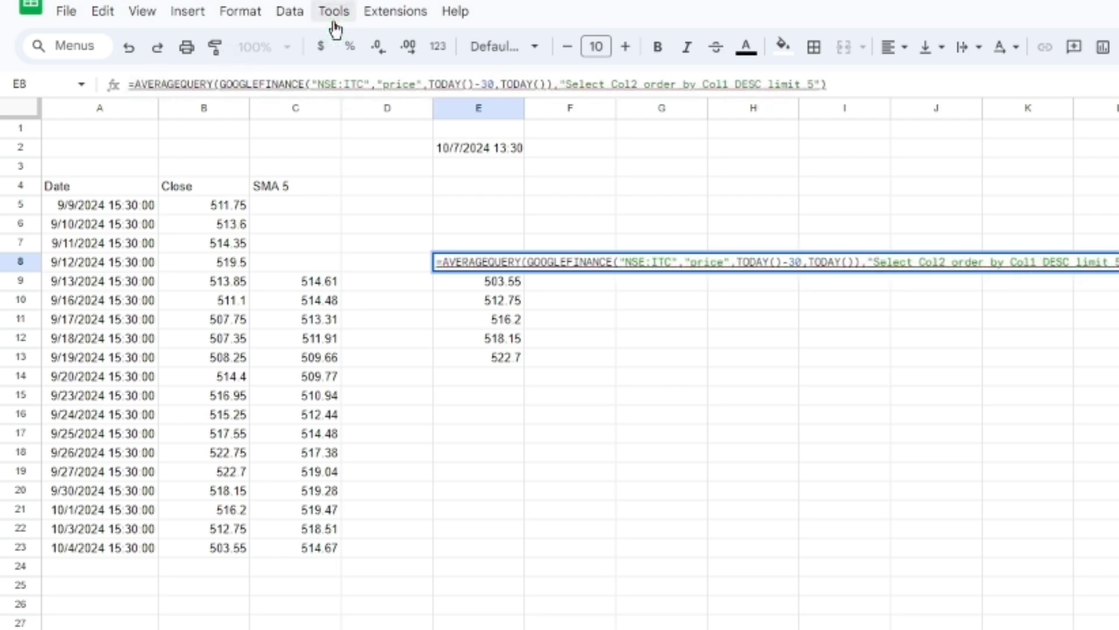
text(()
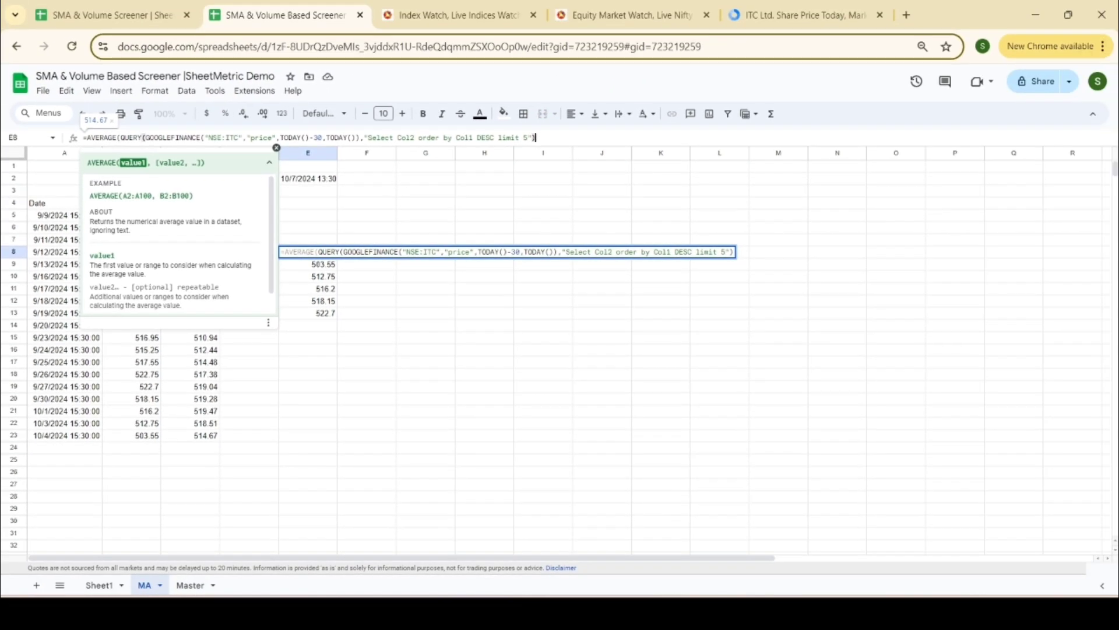
key(Return)
key(Up)
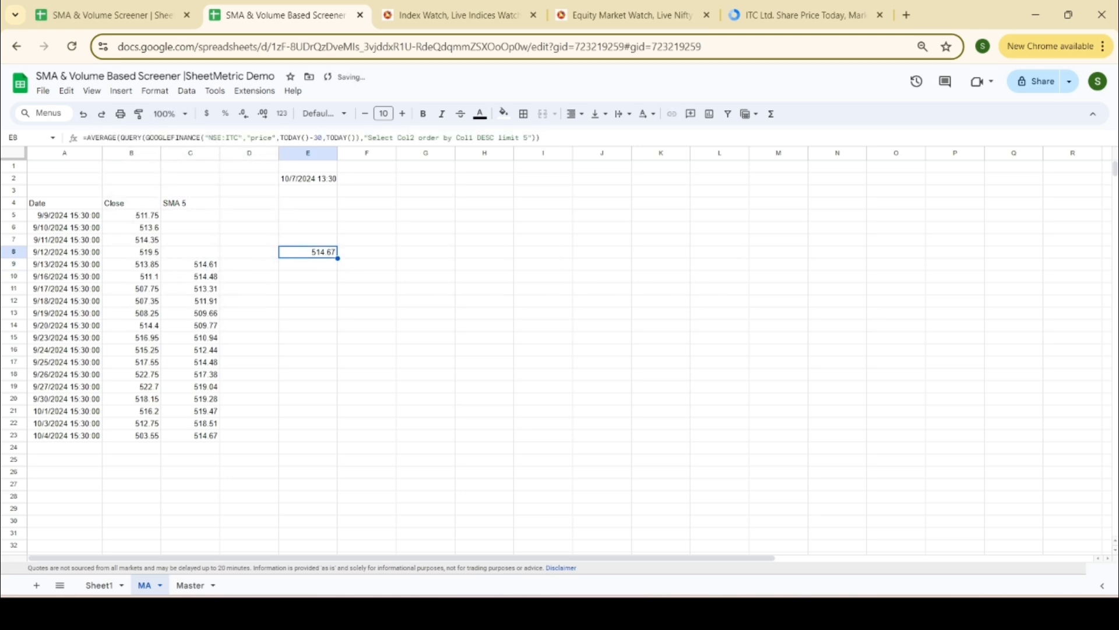
click(208, 438)
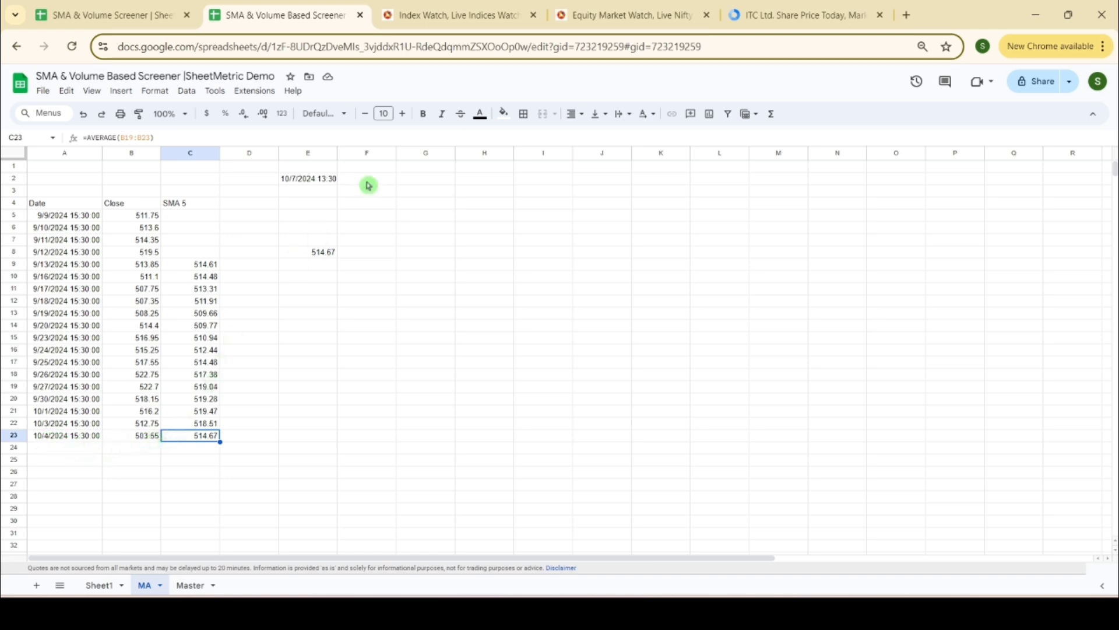
- Open the topstockresearch page of Nifty 50 stocks with daily moving averages in a new browser tab and look through it
click(908, 18)
text(top)
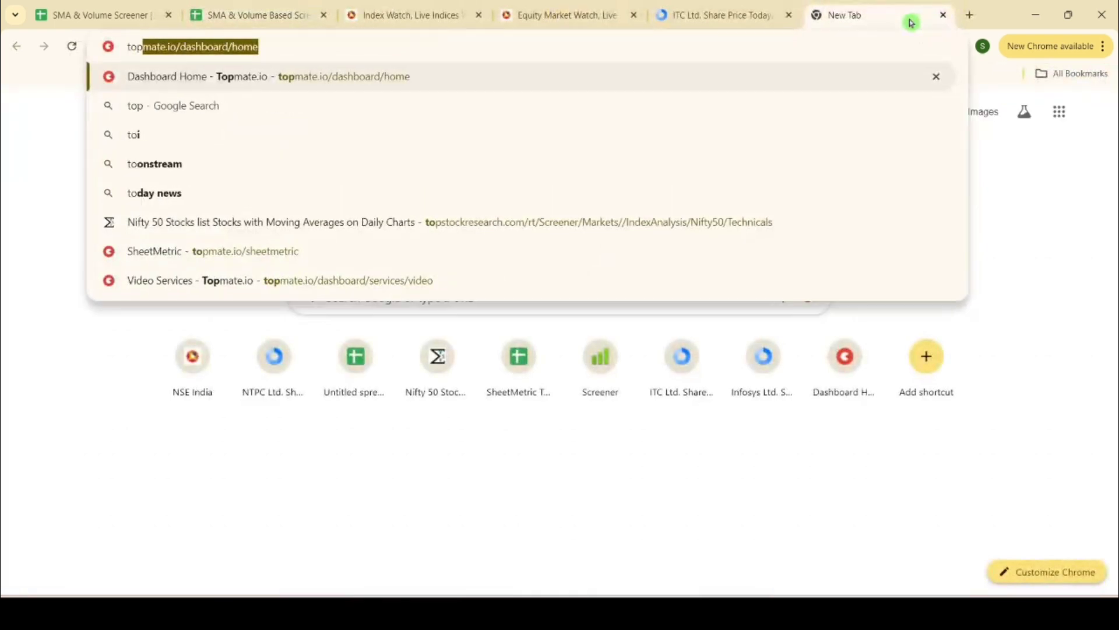
click(792, 198)
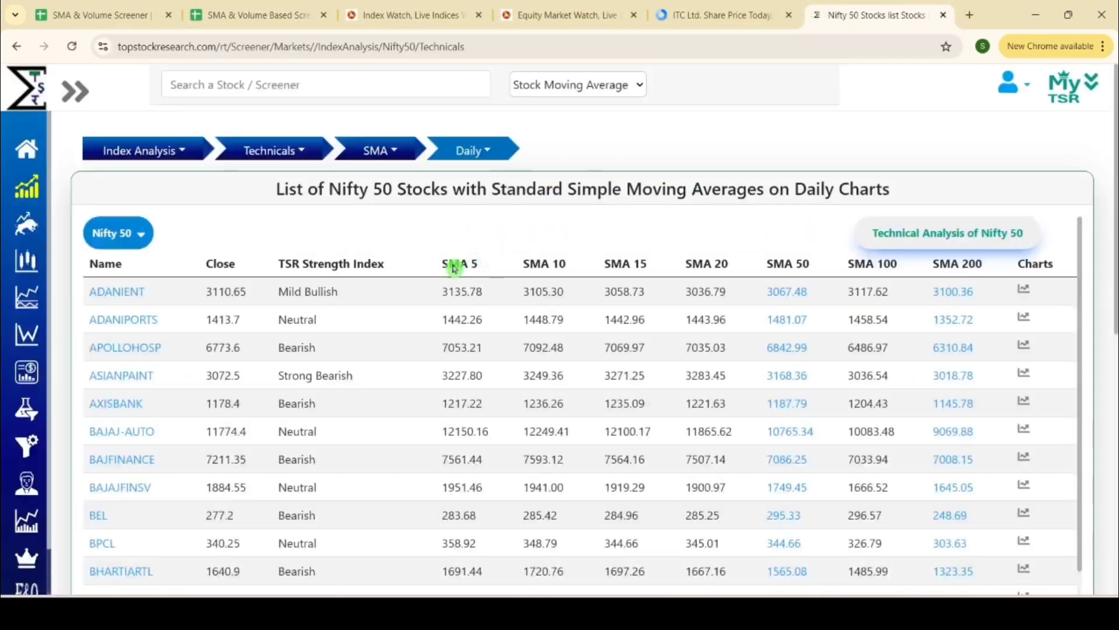
scroll(388, 370, down, 2)
scroll(388, 370, up, 2)
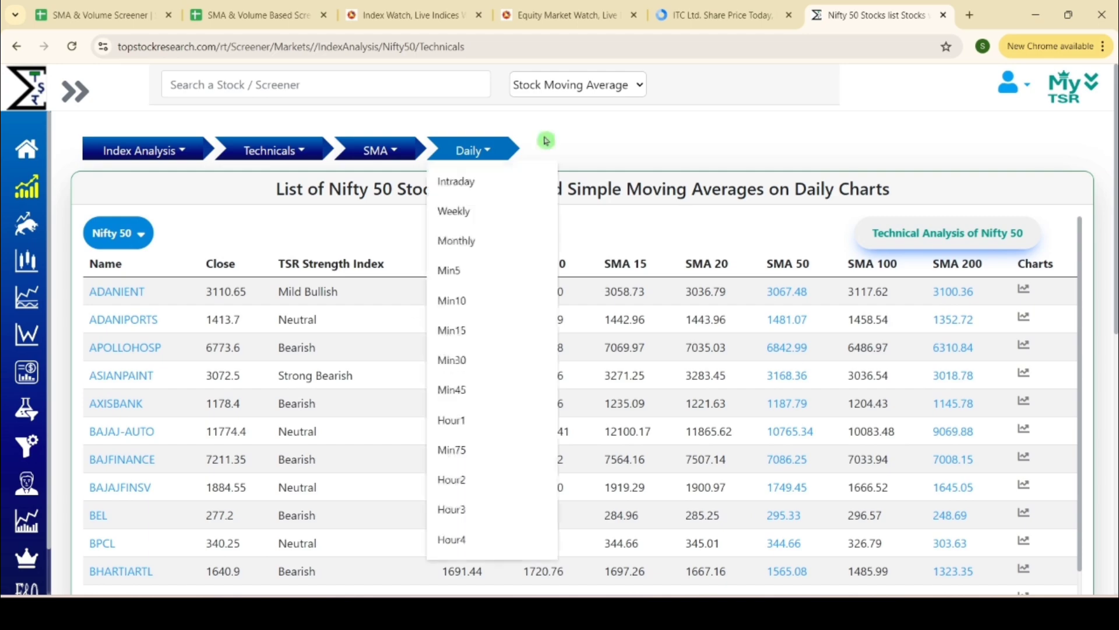
- Search the site for ITC and examine the SMA 5 value in its key SMA moving averages table
click(341, 83)
text(ITC)
key(Return)
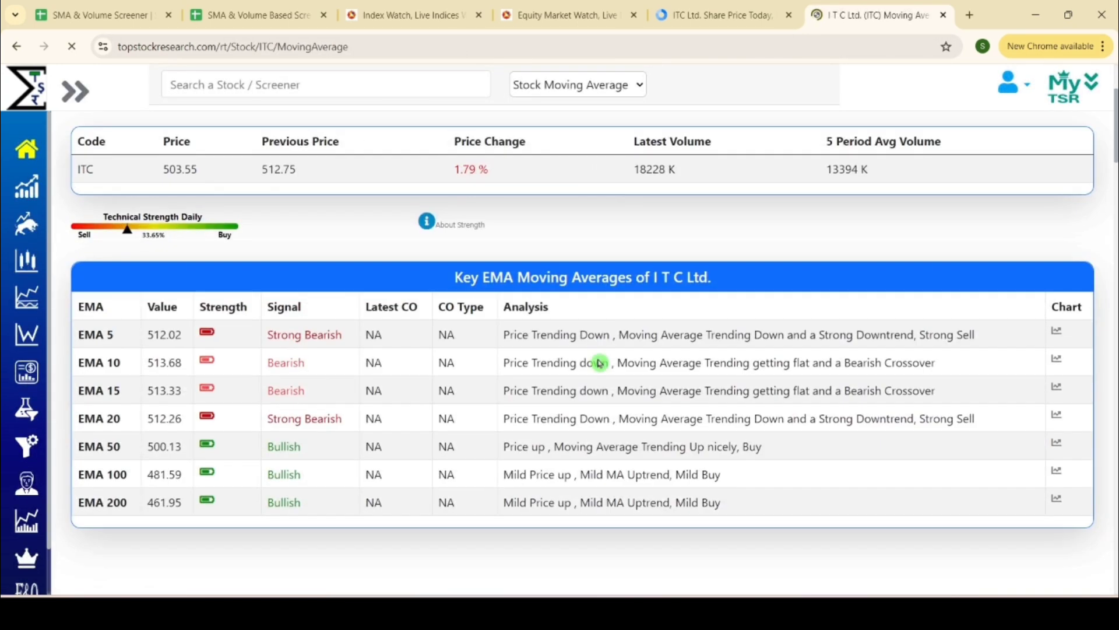
scroll(561, 515, down, 10)
scroll(554, 329, up, 5)
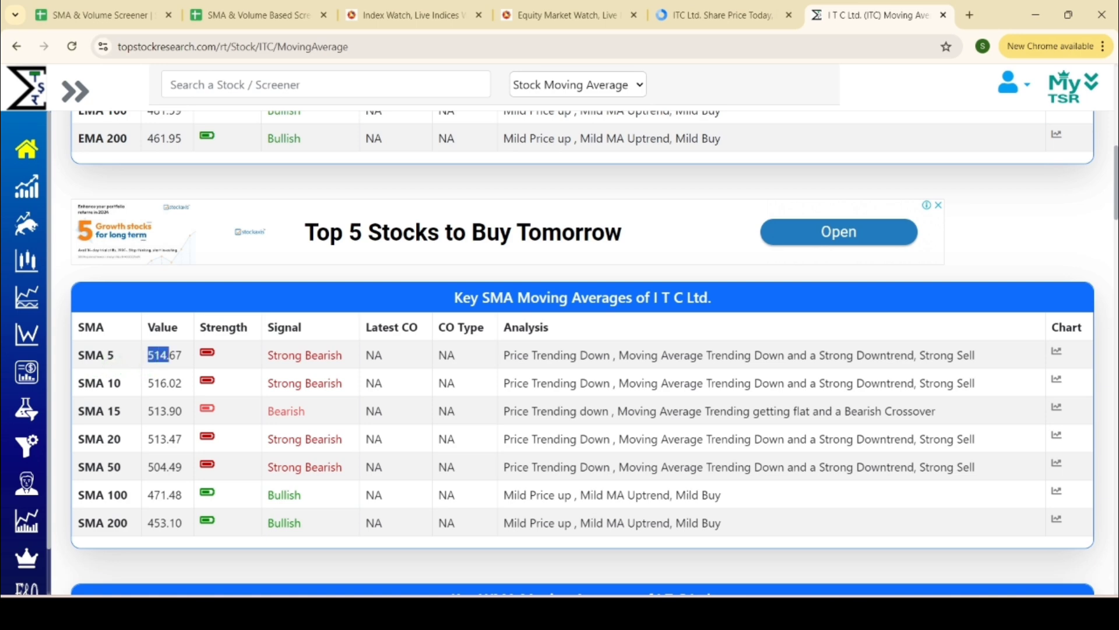
- Return to the spreadsheet, set the query limit in E8 to 10 and compare the average with ITC's SMA 10 on the website
click(286, 13)
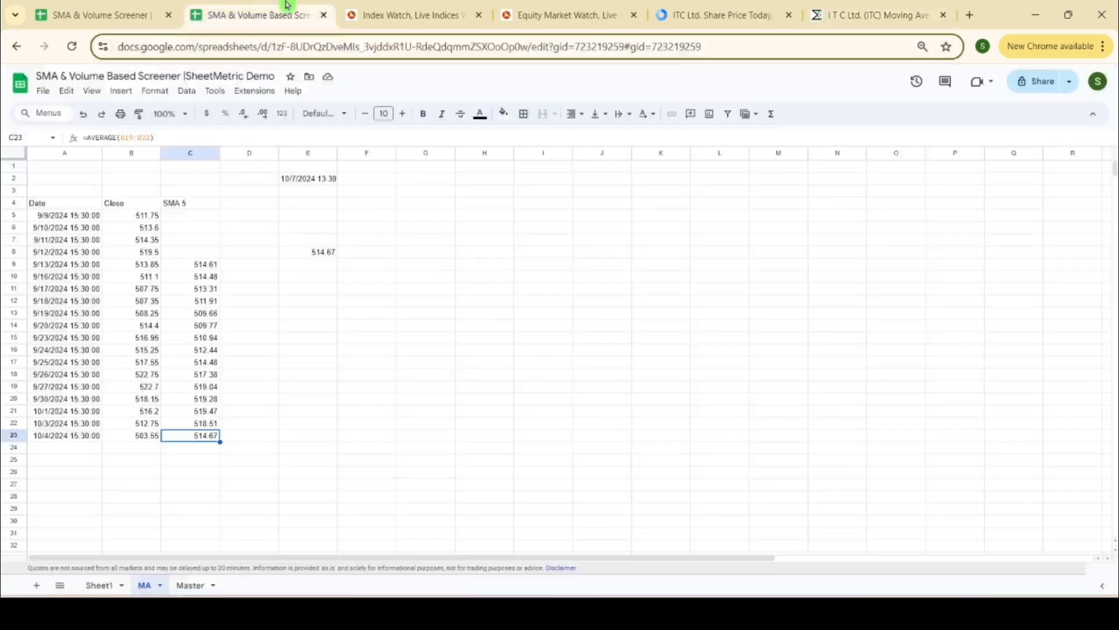
click(322, 257)
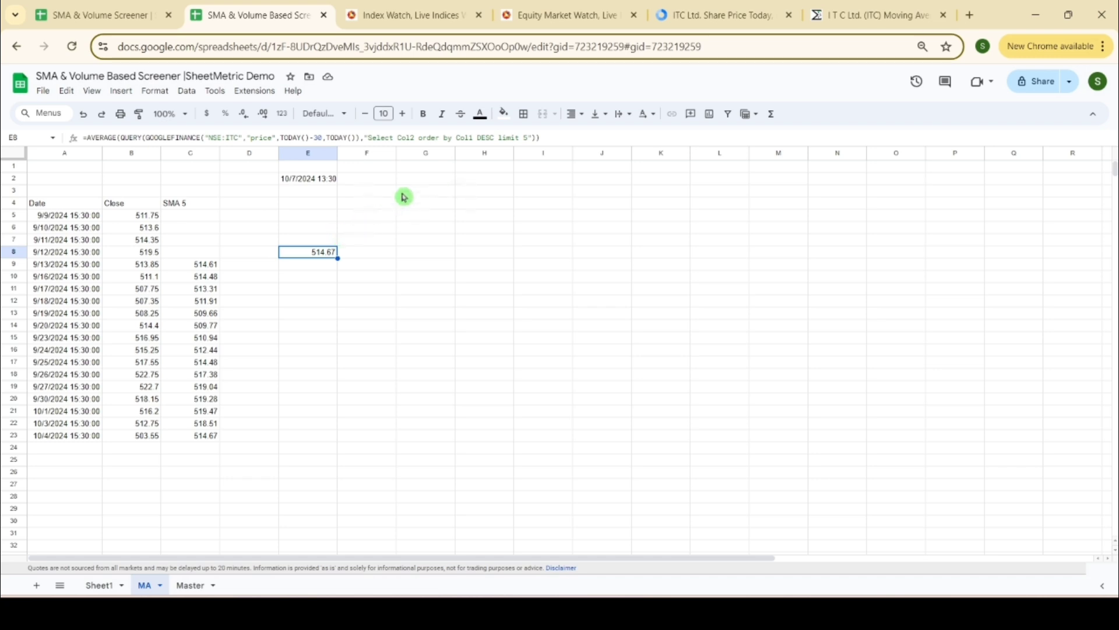
click(524, 137)
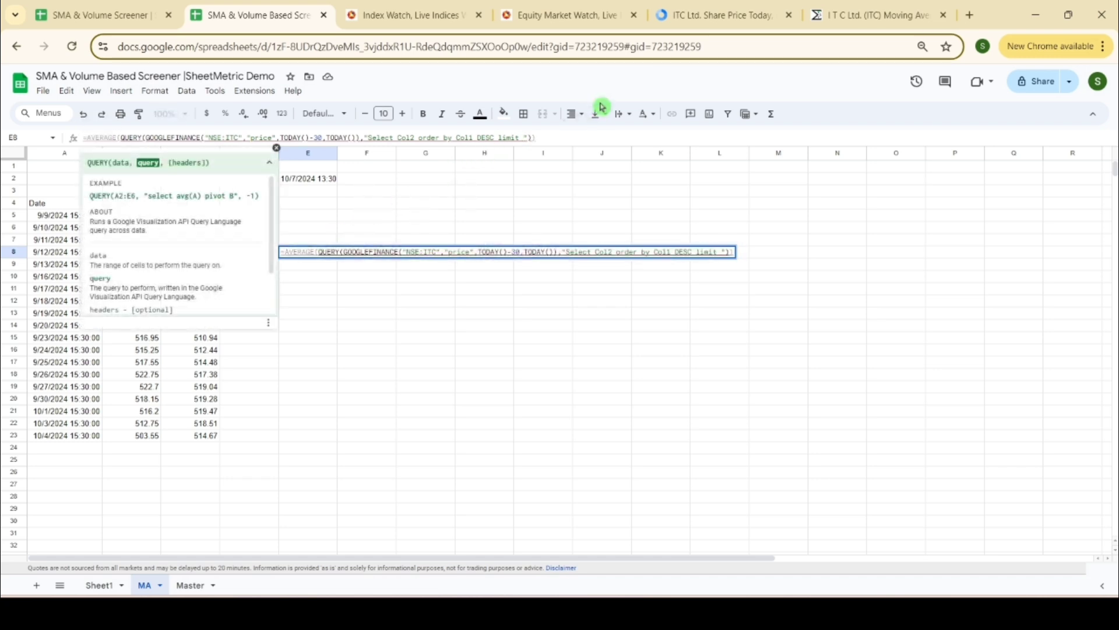
key(Return)
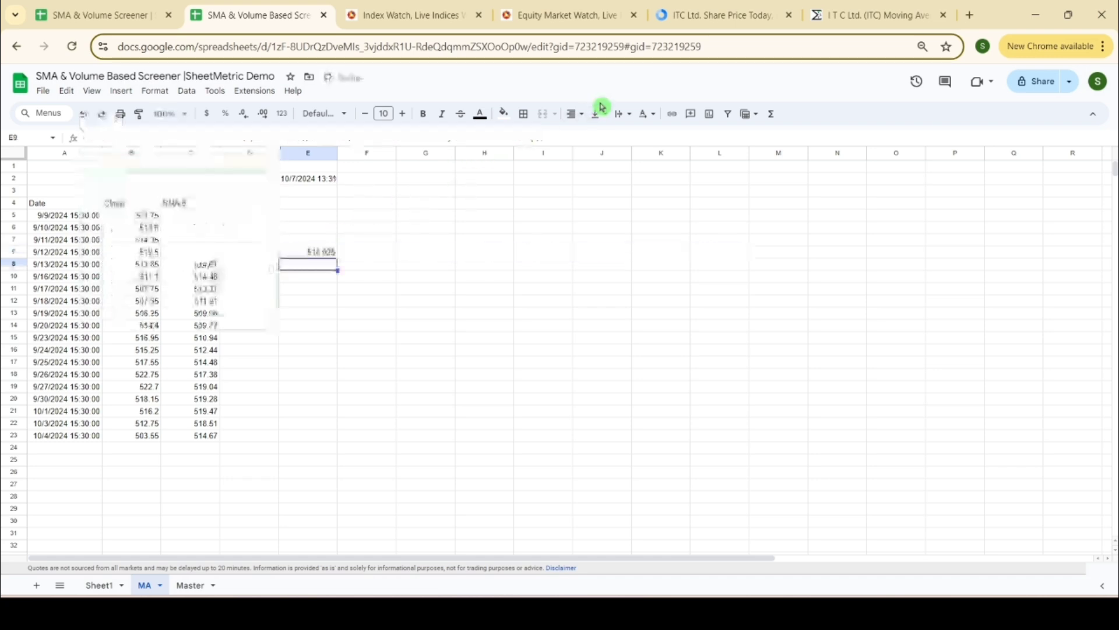
click(326, 252)
click(866, 14)
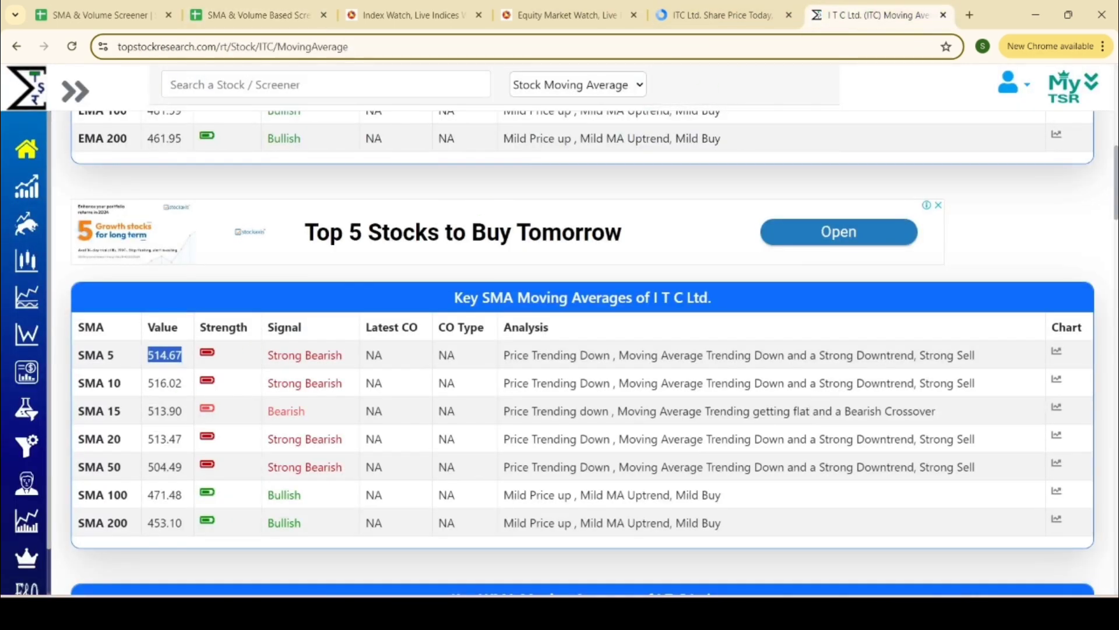
click(256, 15)
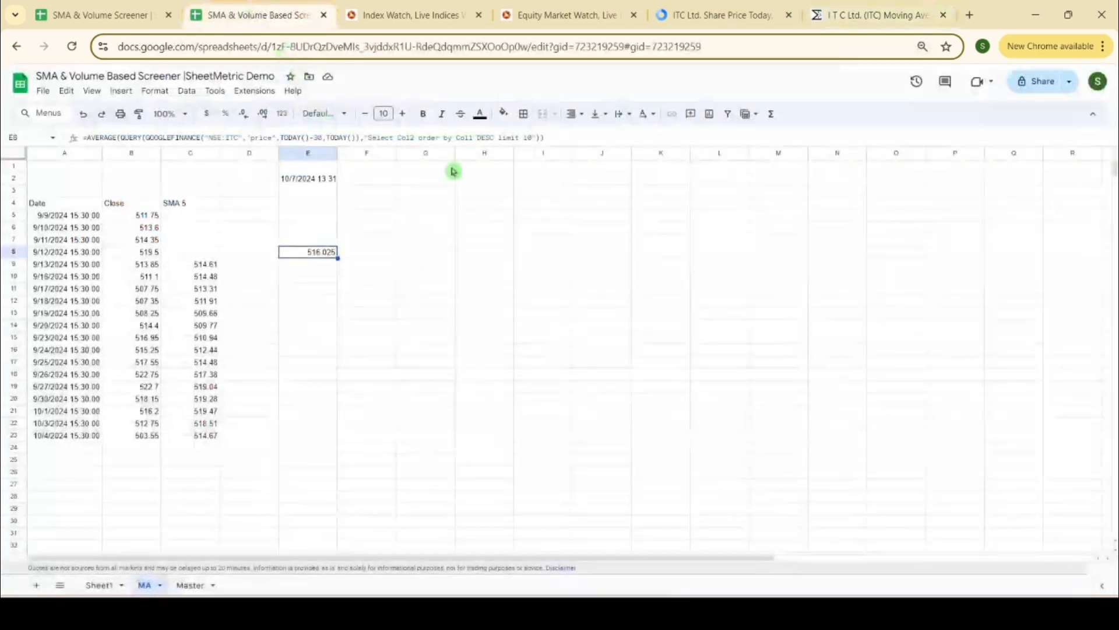
- Set the row limit of the query in E8 to 50
click(531, 138)
key(BackSpace)
key(BackSpace)
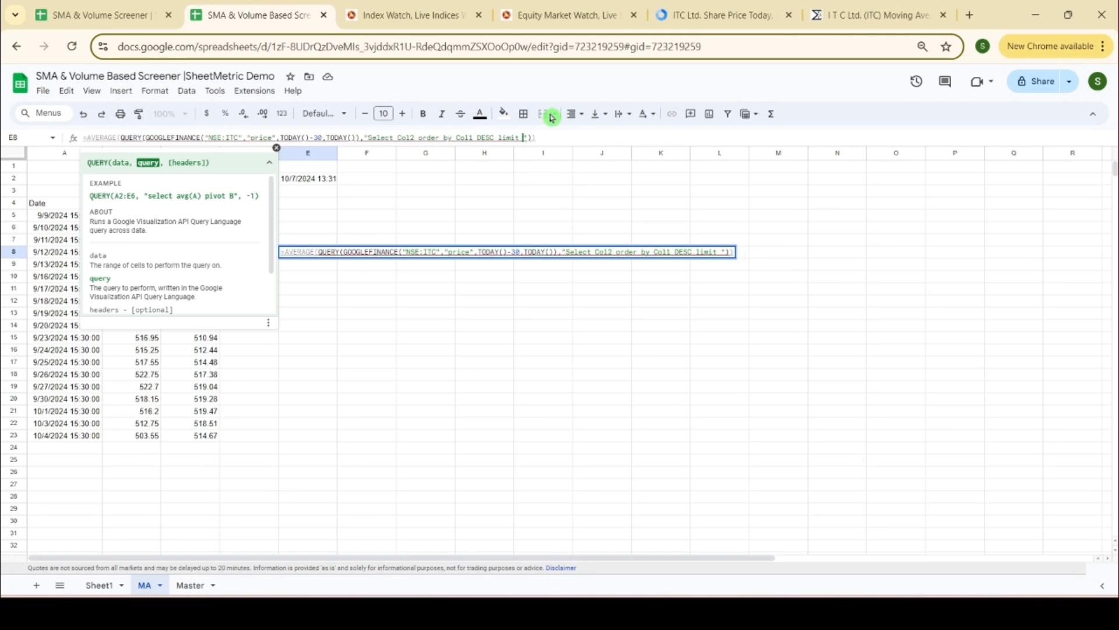
text(20)
key(Return)
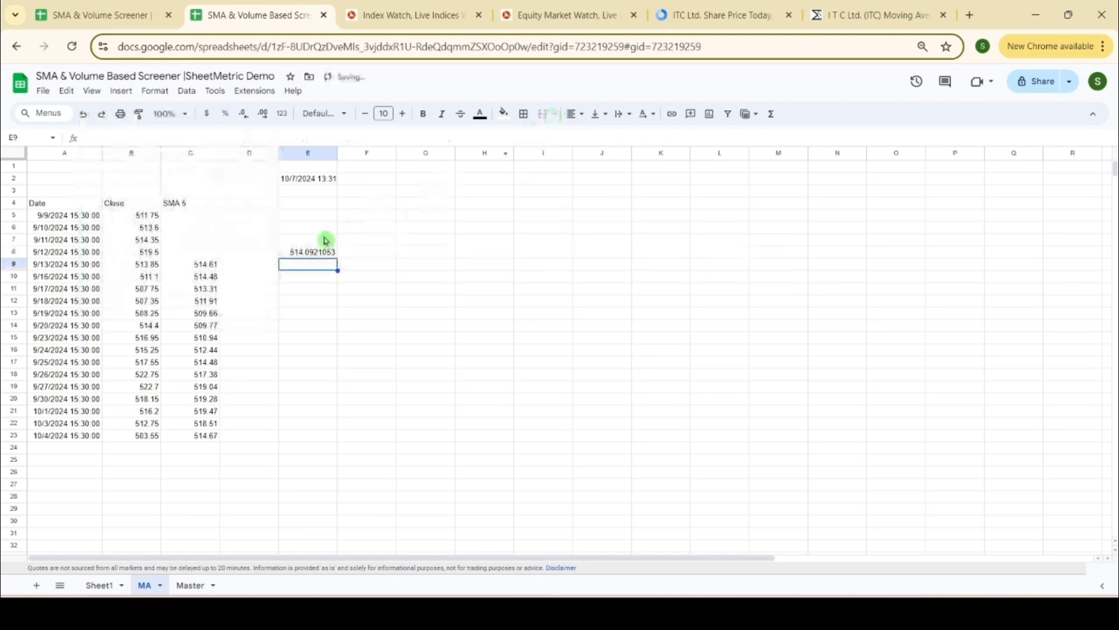
- Set the row limit of the query in E8 back to 5
click(313, 255)
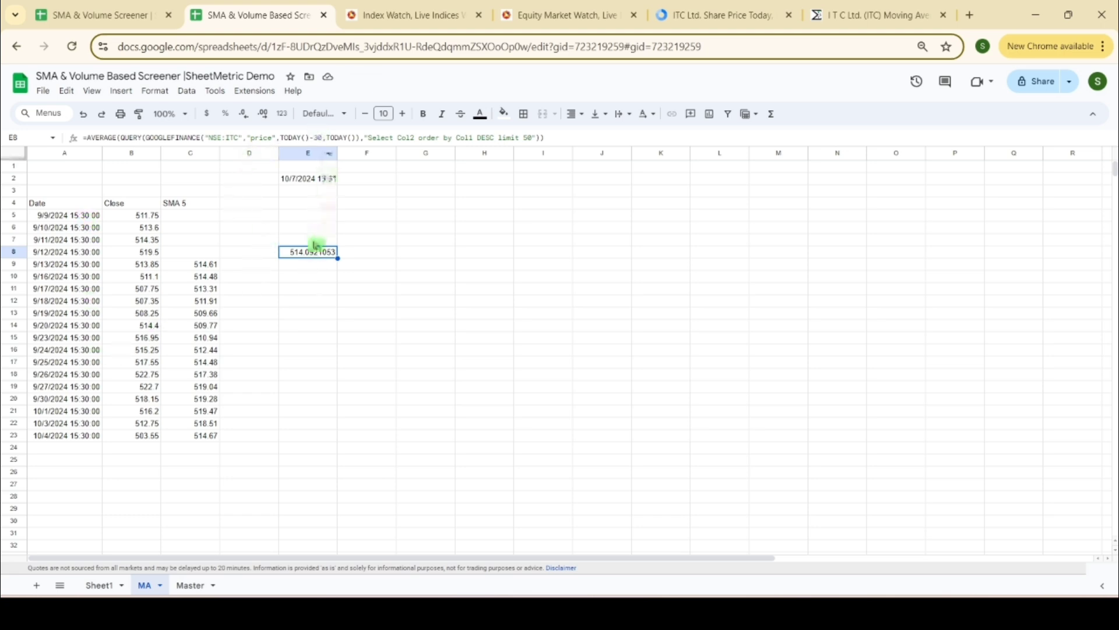
click(557, 128)
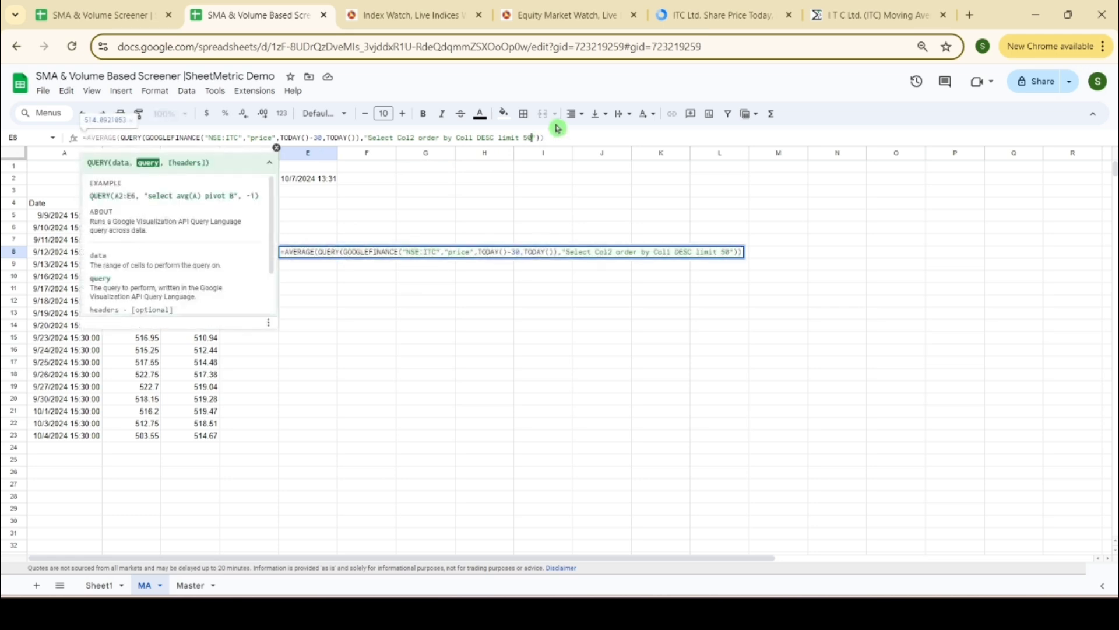
key(Return)
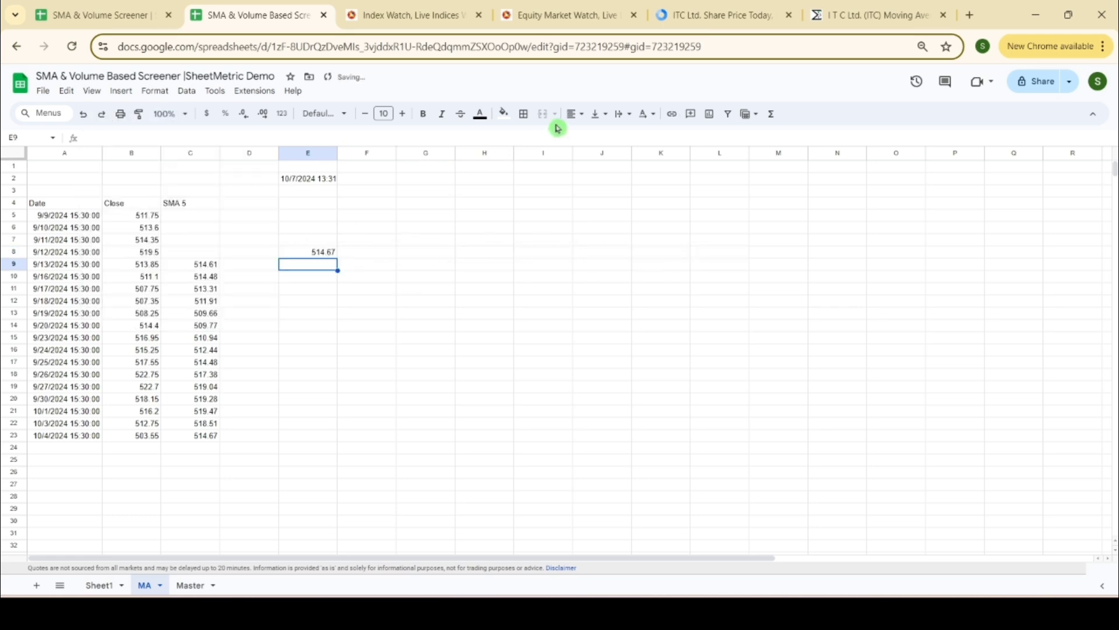
- On Sheet1, enter the periods 5, 9, 55 and 200 in G3:J3 above the SMA headers
click(99, 585)
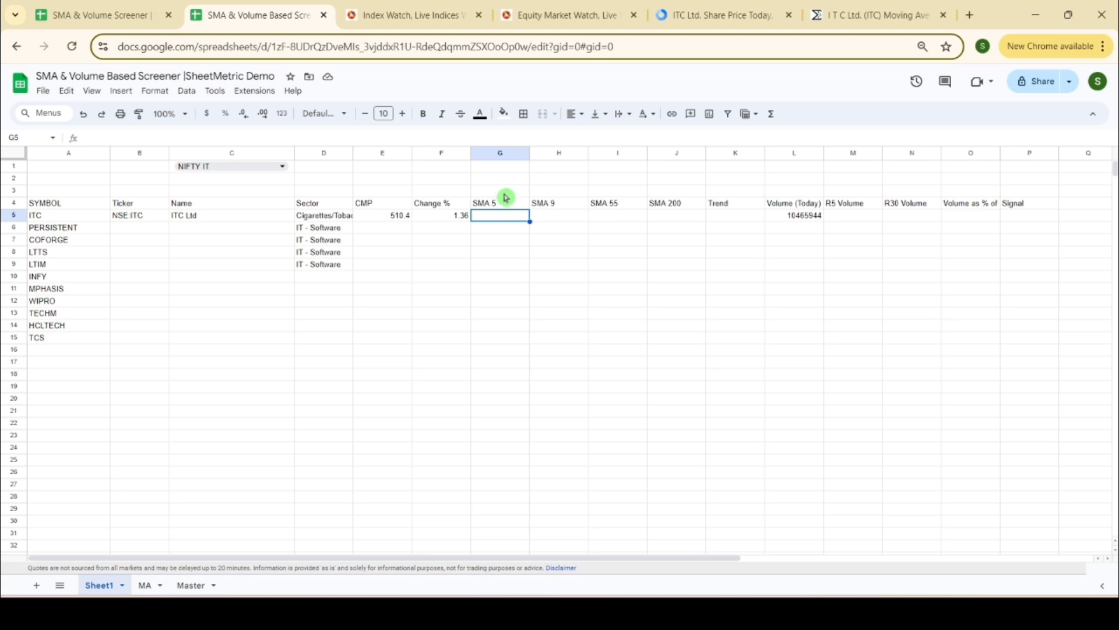
click(505, 193)
text(5)
key(Tab)
text(9)
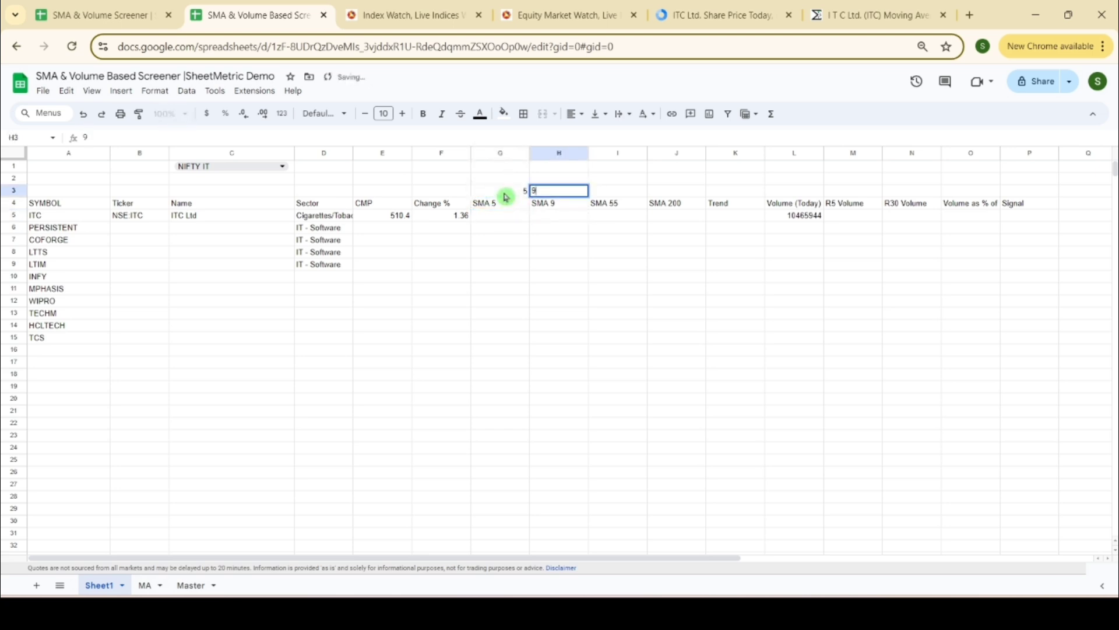
key(Tab)
text(55)
key(Tab)
text(200)
key(Down)
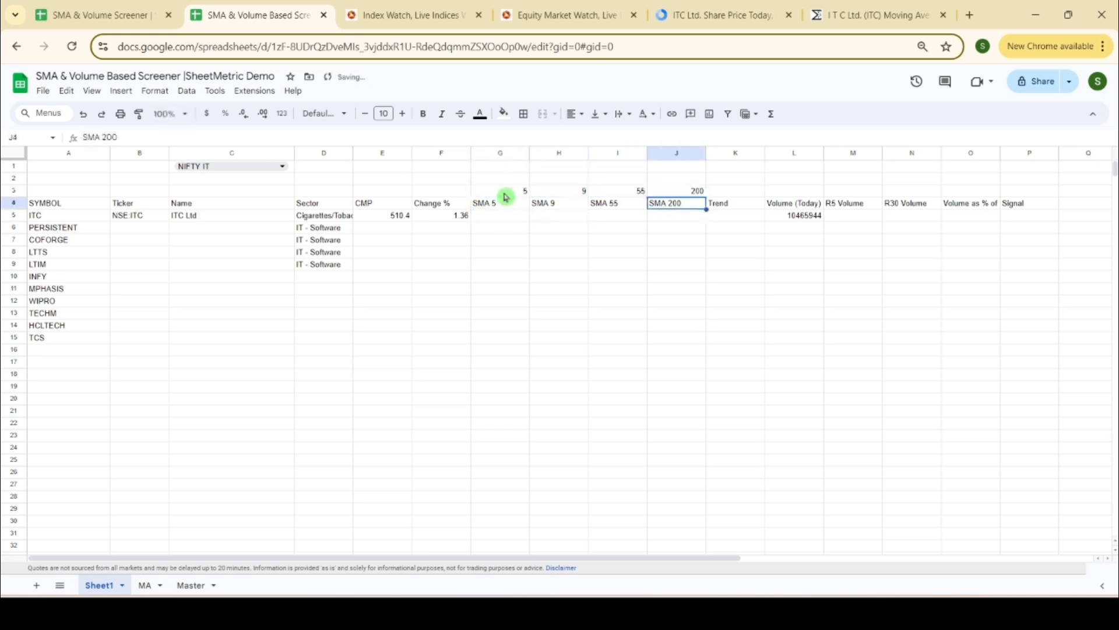
- Replace the SMA 5 header in G4 with a CONCATENATE formula joining "SMA " and the period in G3
key(Left)
key(Left)
key(Left)
key(Left)
key(Right)
text(=c)
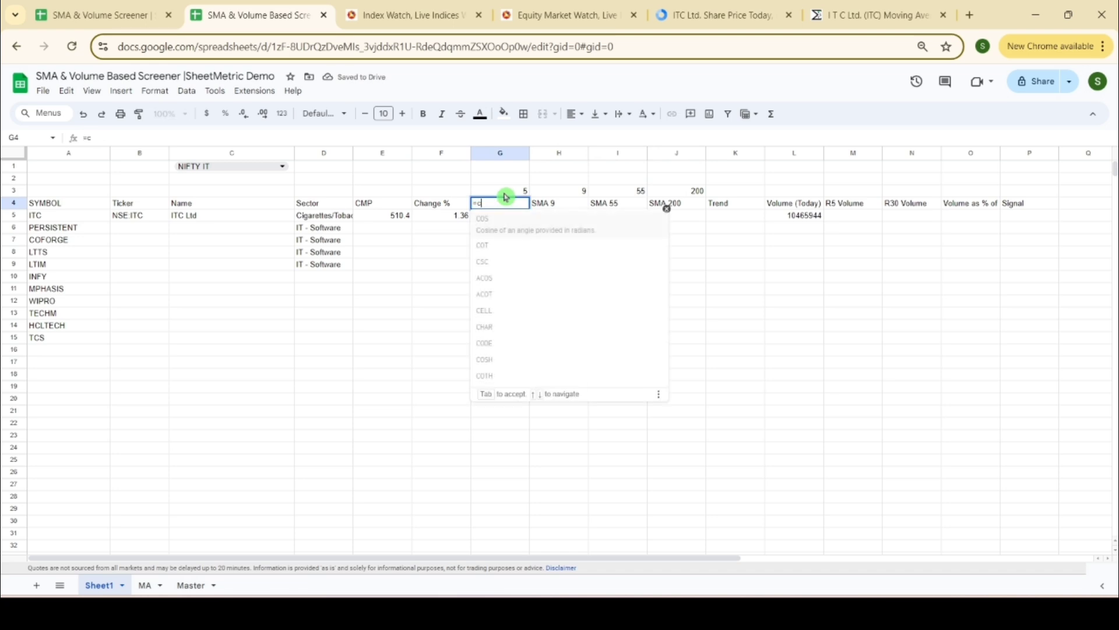
text(iooncaten)
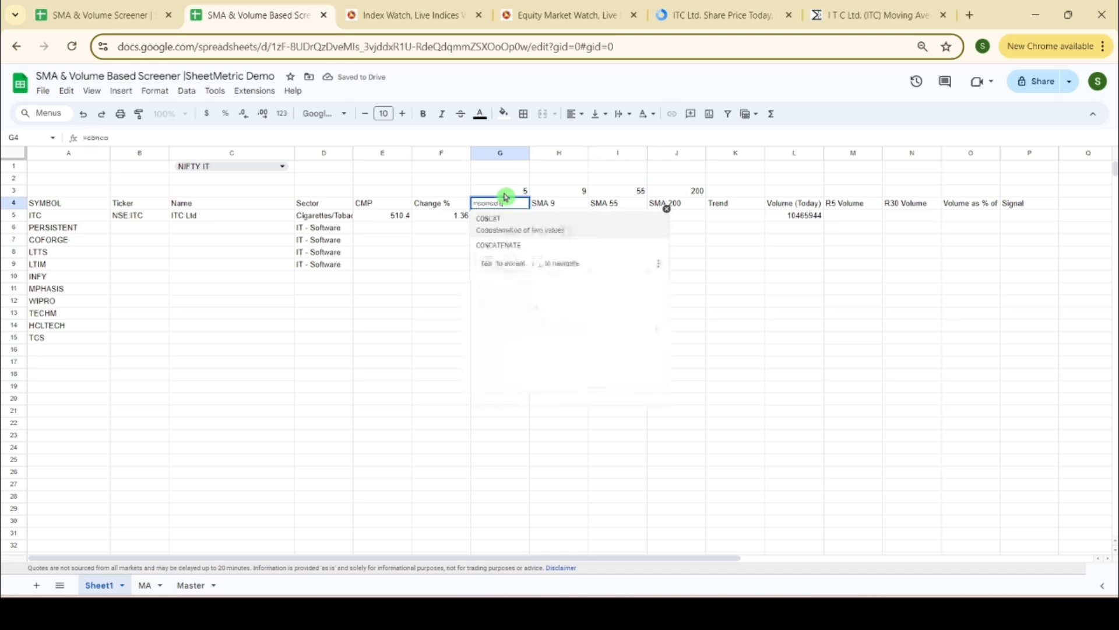
click(515, 220)
text("SMA ",)
click(523, 191)
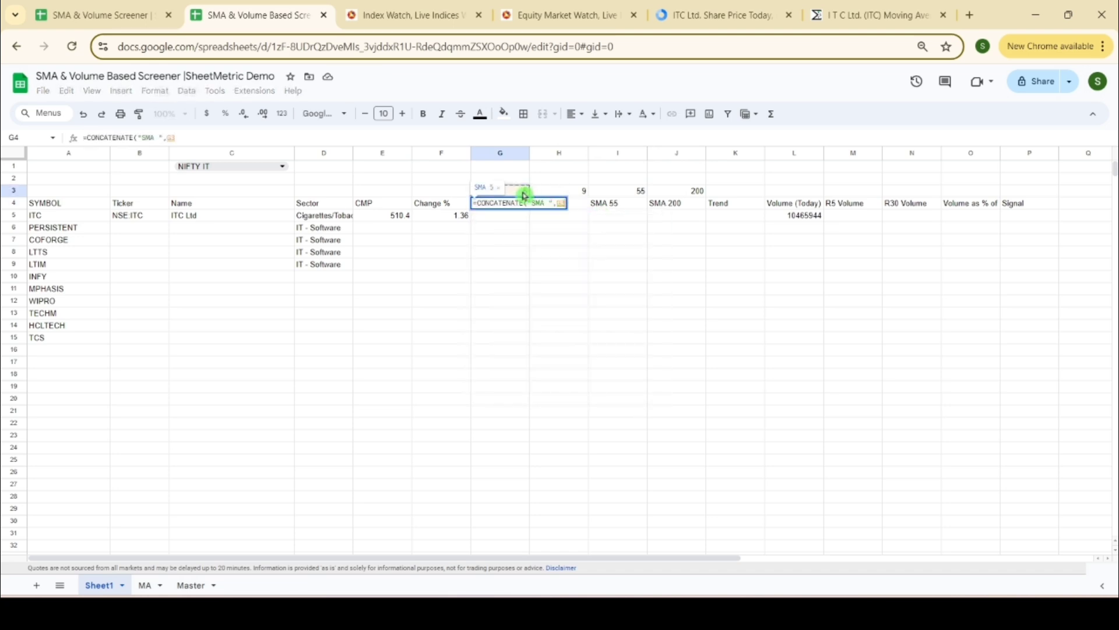
key(Return)
- Test the header formula by changing the period in G3 to 6 and to 9
click(524, 193)
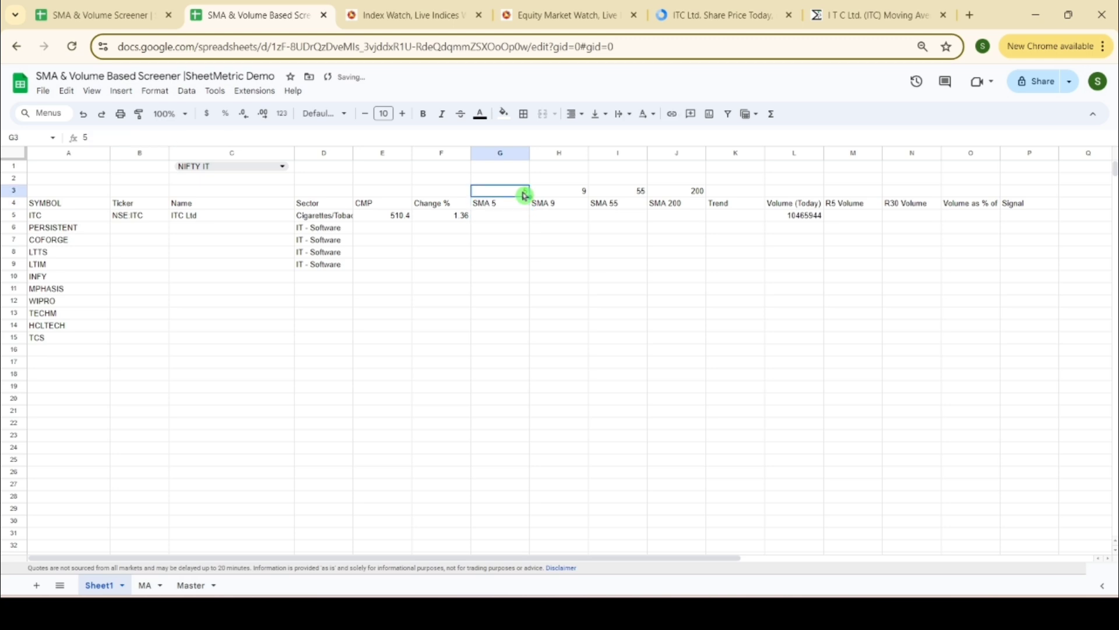
text(6)
key(Return)
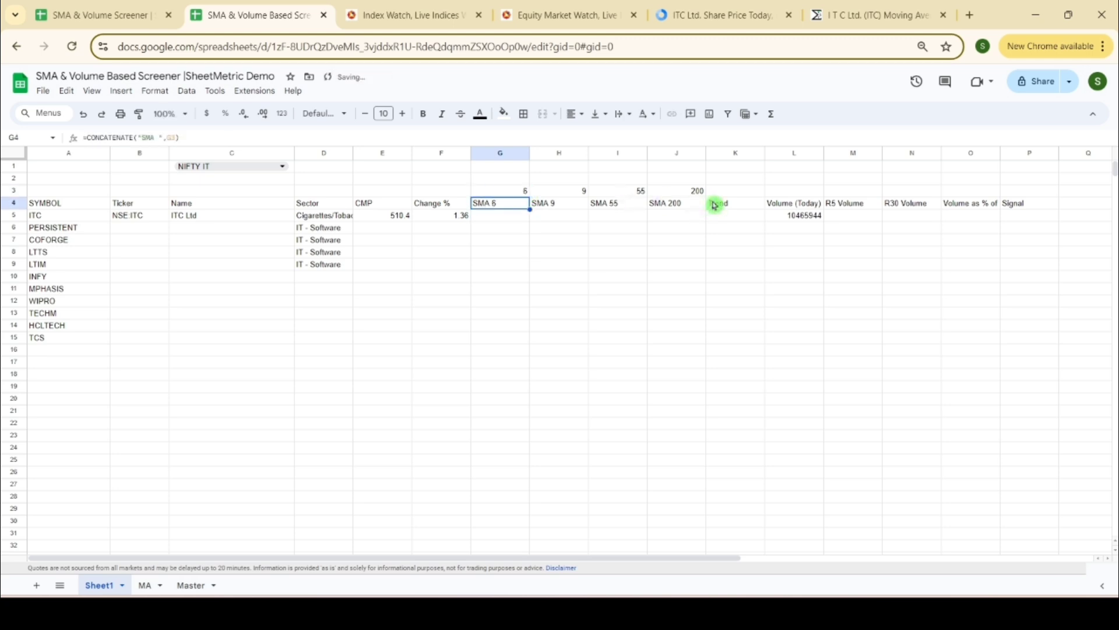
key(Up)
text(9)
key(Return)
key(Up)
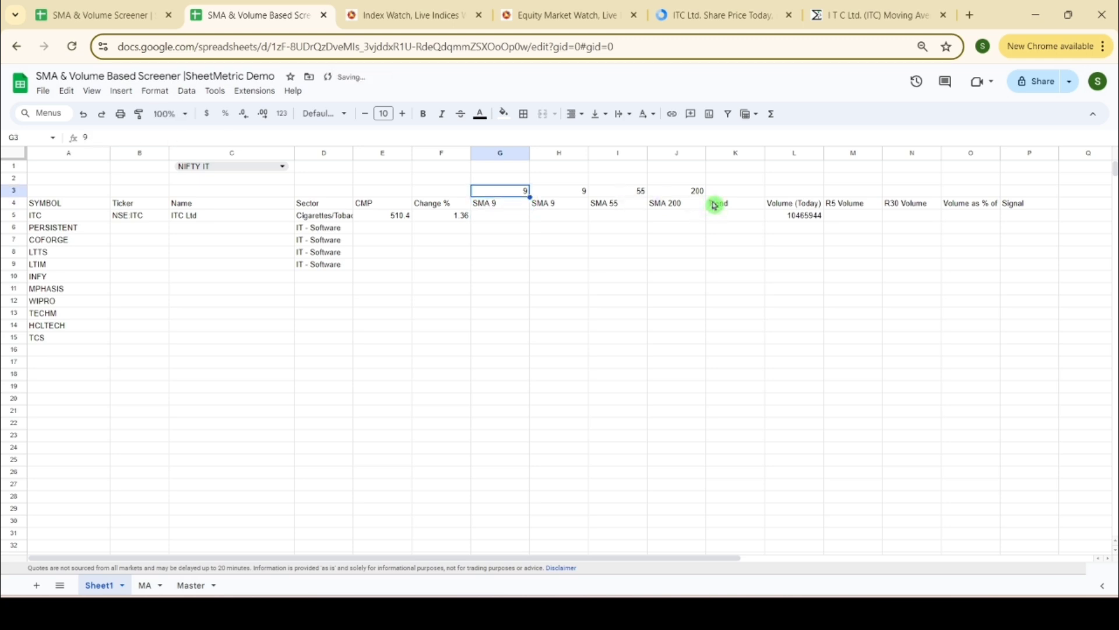
- Set the period in G3 to 5 and extend the G4 header formula across G4:J4
text(5)
key(Return)
key(shift+Right)
key(shift+Right)
key(shift+Right)
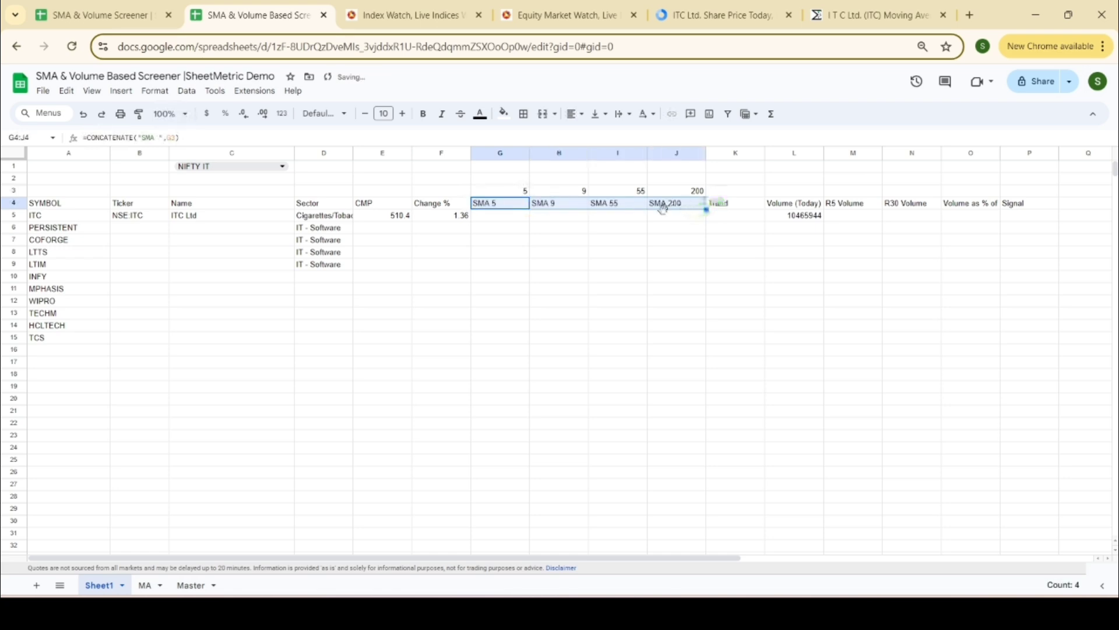
click(625, 206)
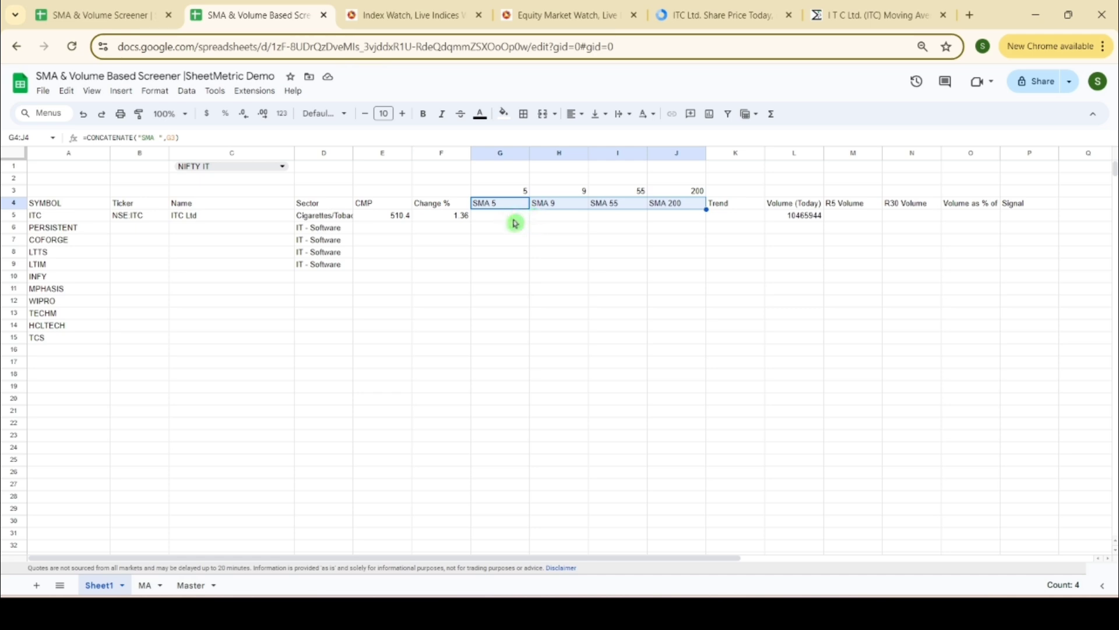
- Copy the AVERAGE(QUERY(GOOGLEFINANCE(...))) formula from E8 on the MA sheet into G5 on Sheet1
click(184, 585)
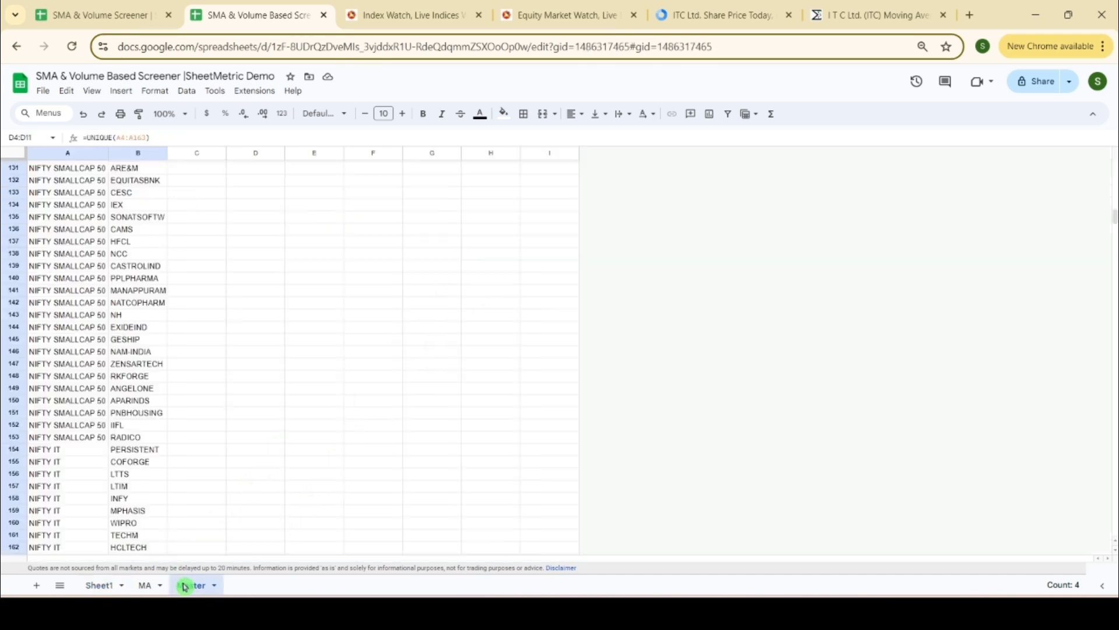
click(150, 585)
click(330, 254)
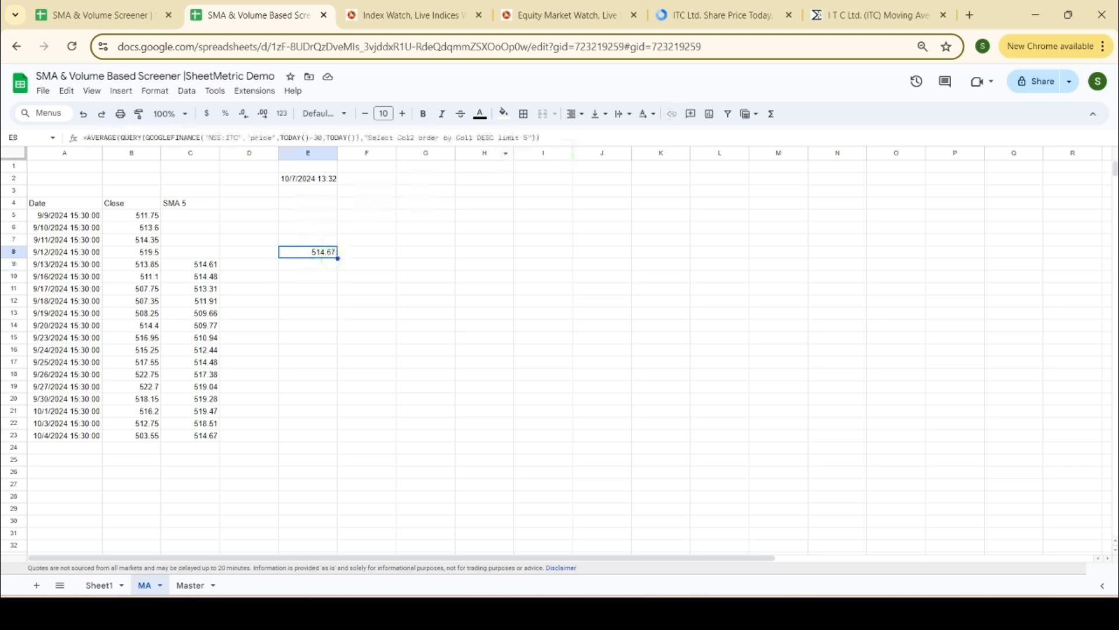
drag(571, 140, 70, 188)
key(ctrl+c)
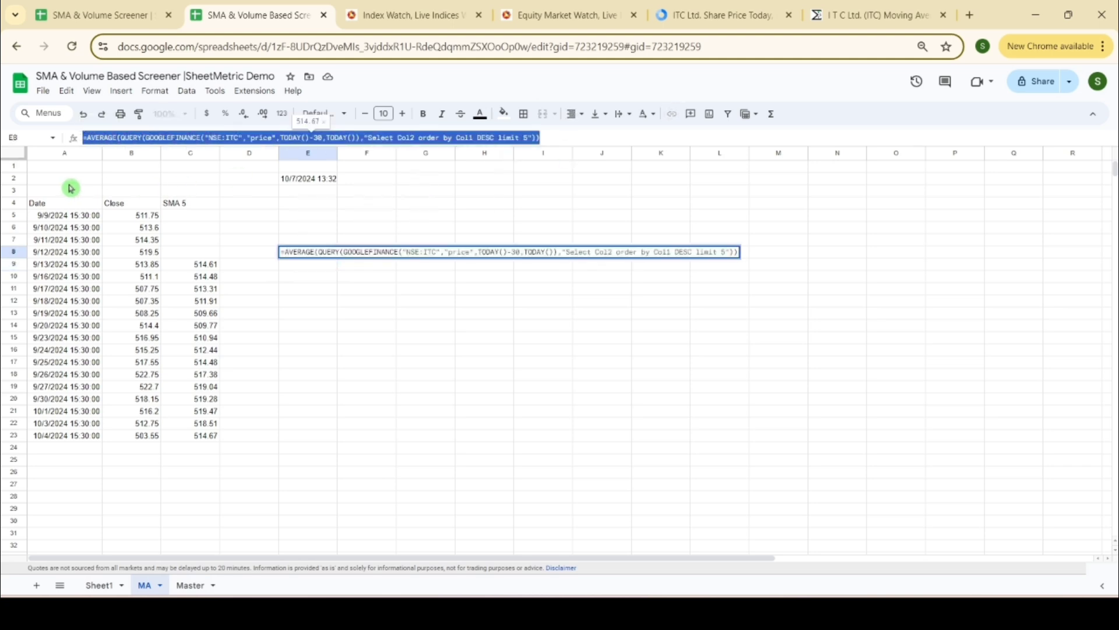
key(Escape)
click(99, 585)
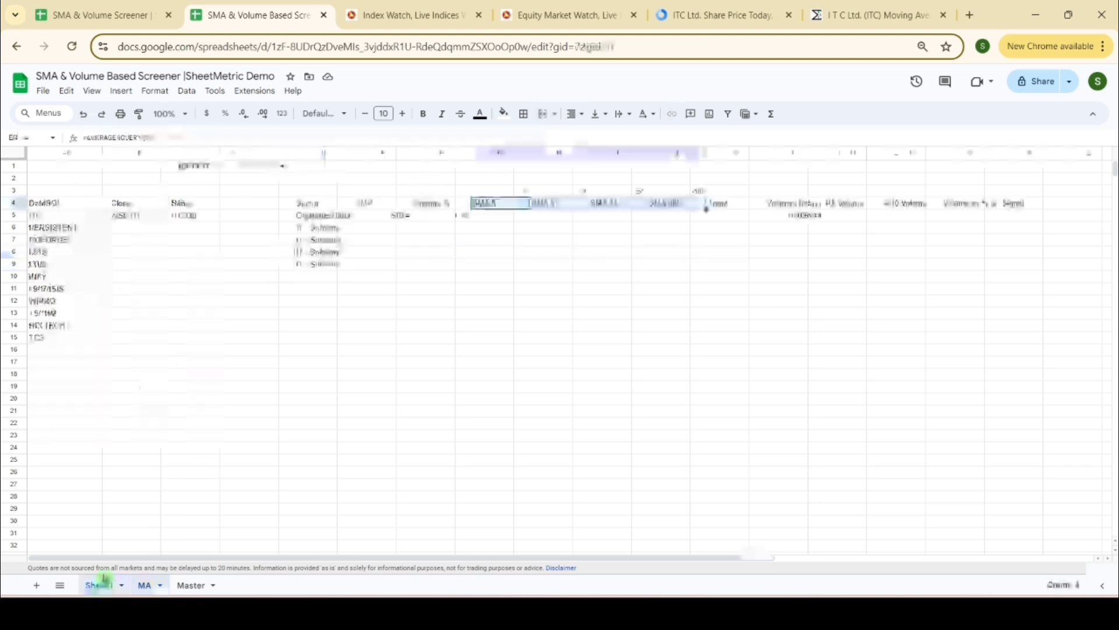
click(500, 217)
key(ctrl+v)
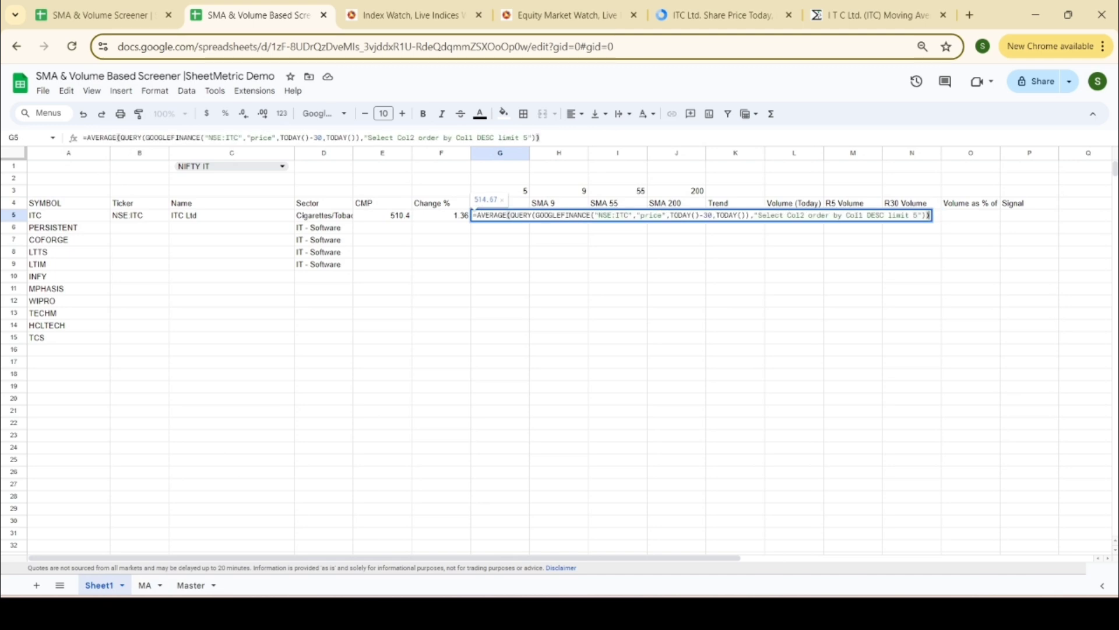
key(Return)
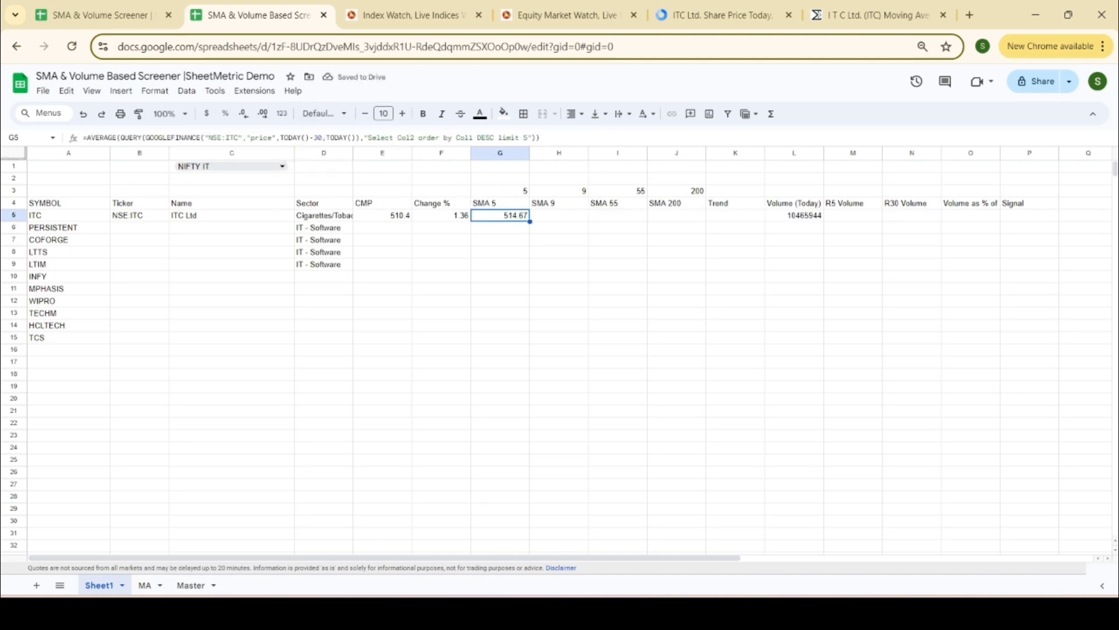
- In the G5 formula, replace the fixed query limit of 5 with the period reference, ending the query as limit "&G$3
key(F2)
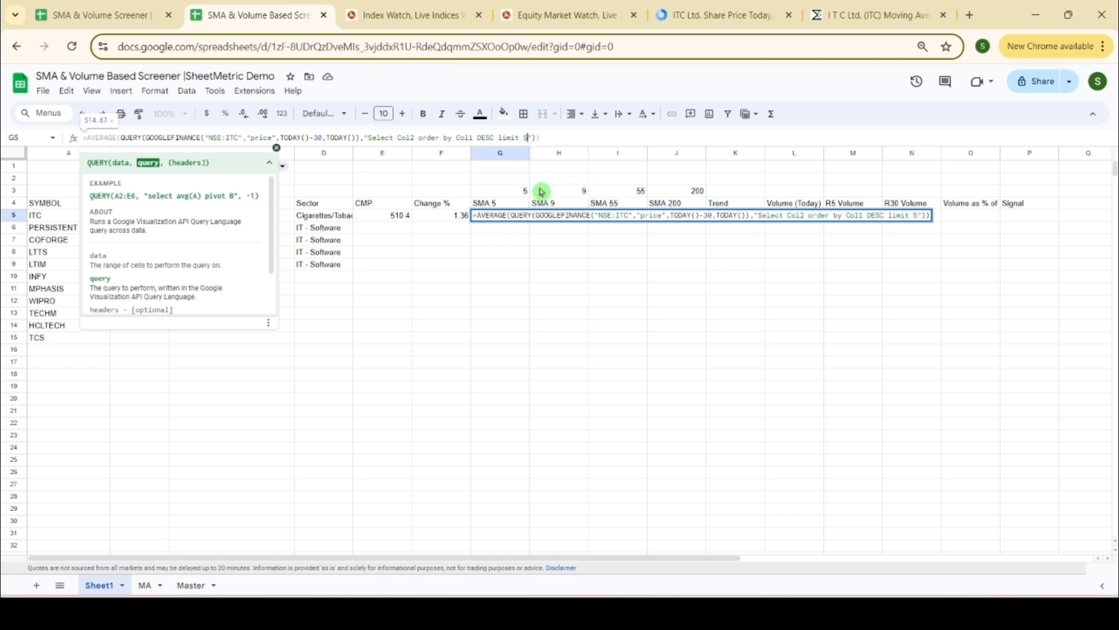
key(BackSpace)
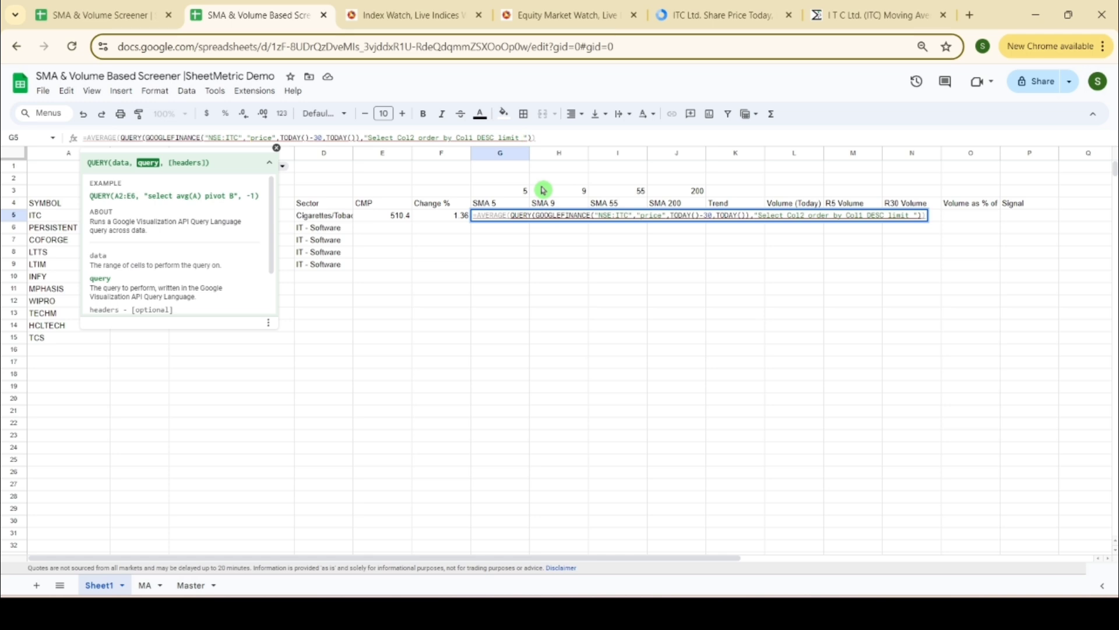
key(BackSpace)
text(&)
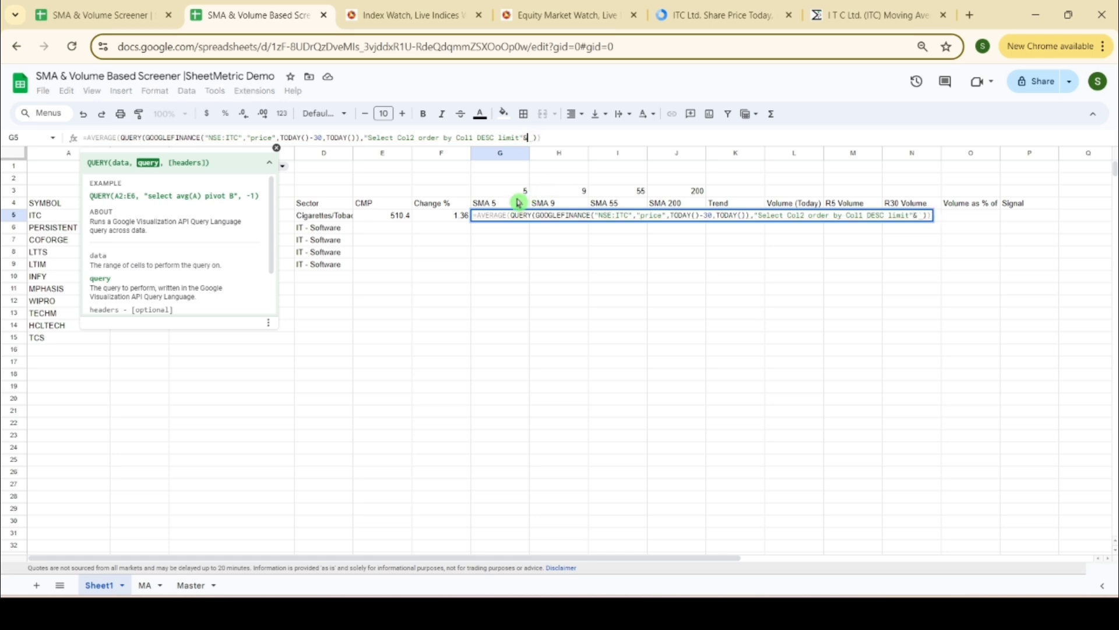
click(518, 193)
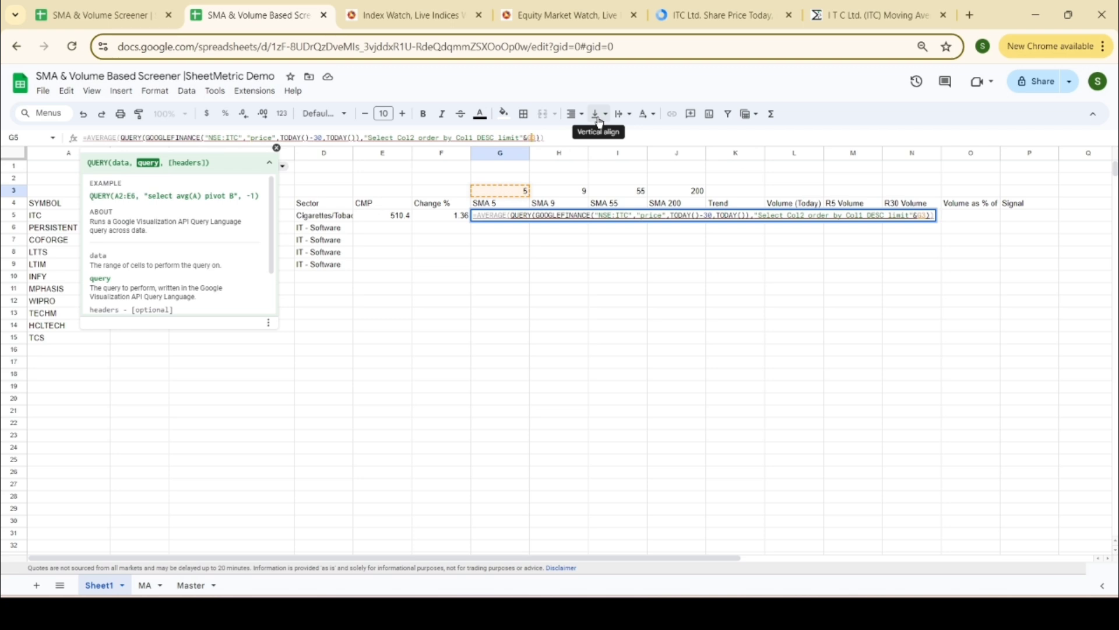
text($)
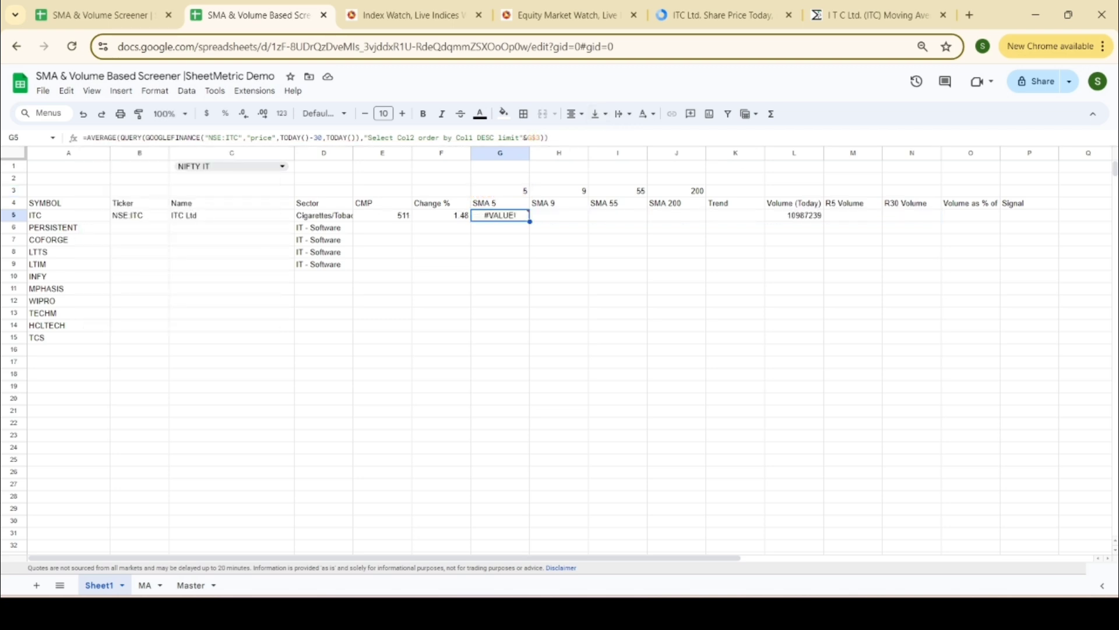
click(538, 139)
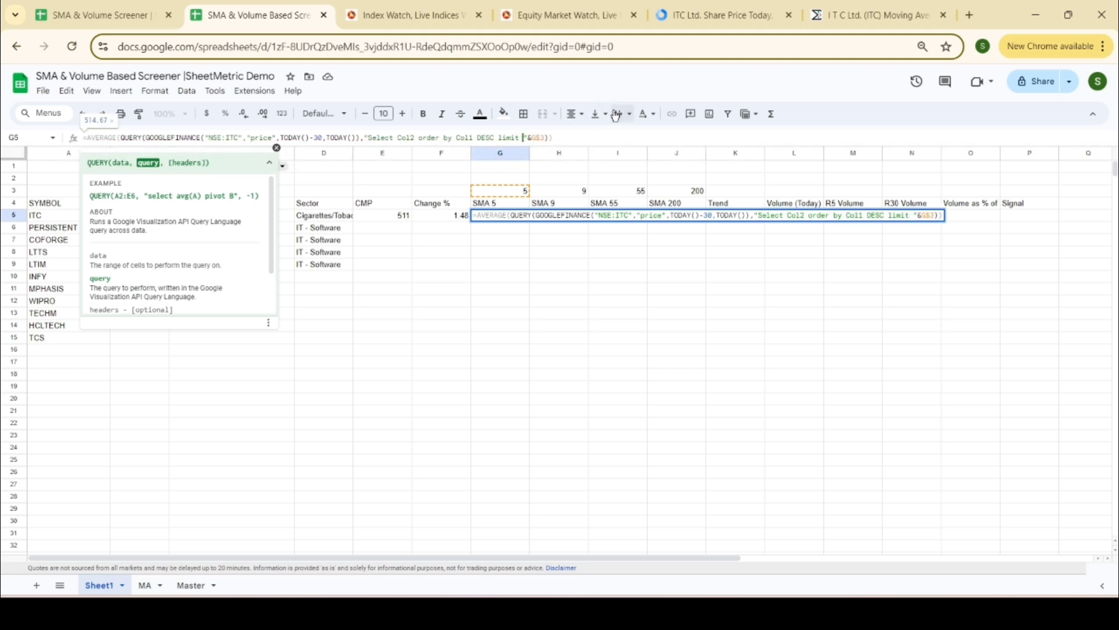
key(Return)
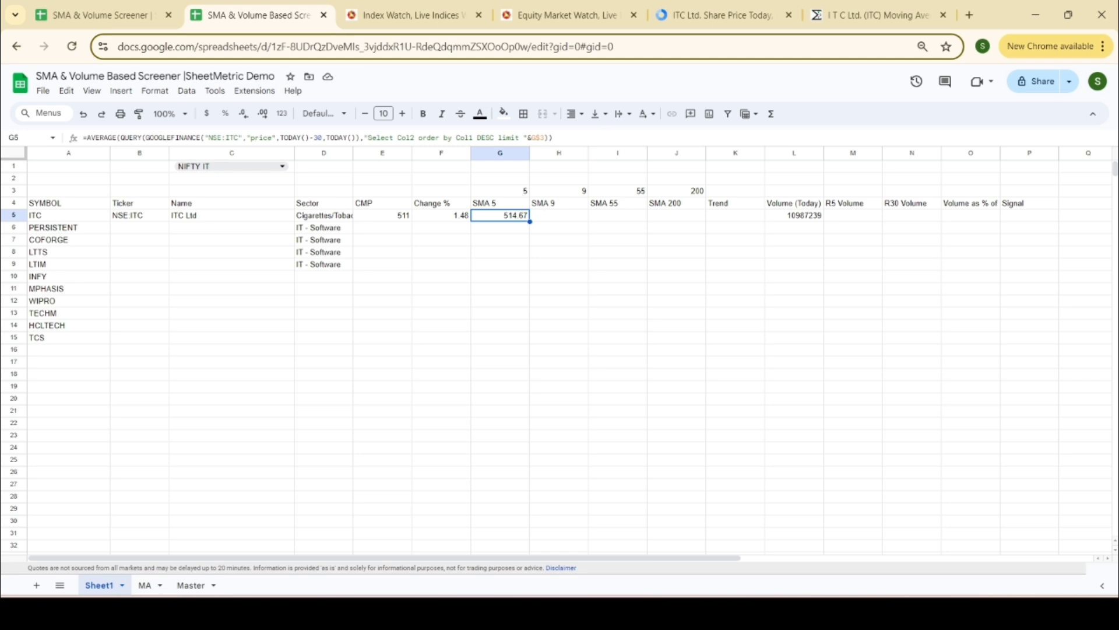
- Replace the hard-coded "NSE:ITC" ticker in the G5 formula with the reference $B5
drag(242, 138, 212, 138)
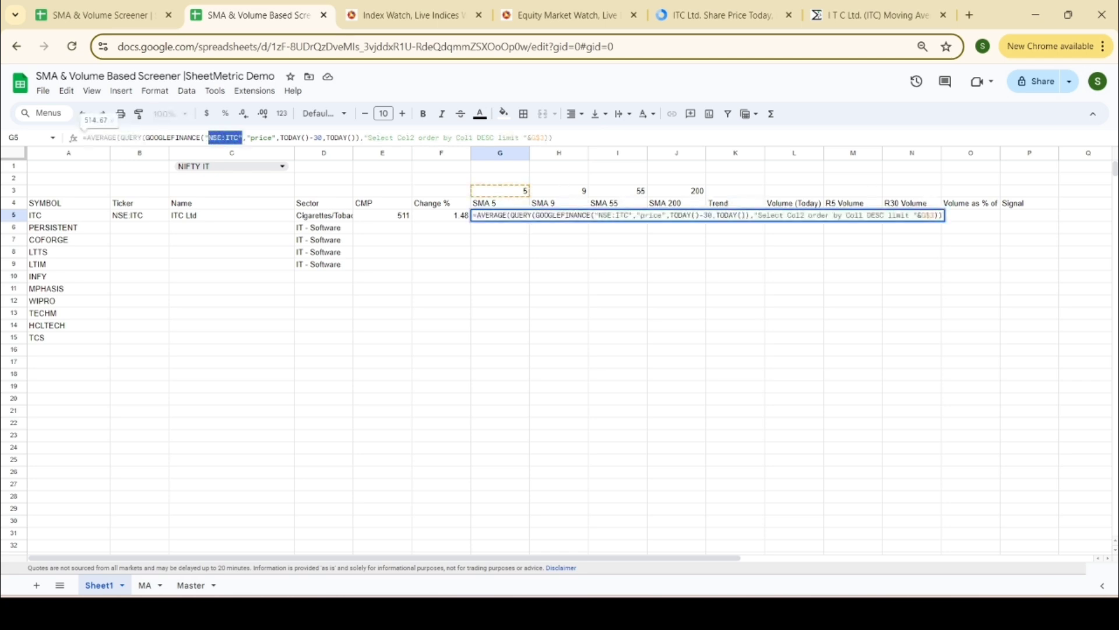
key(BackSpace)
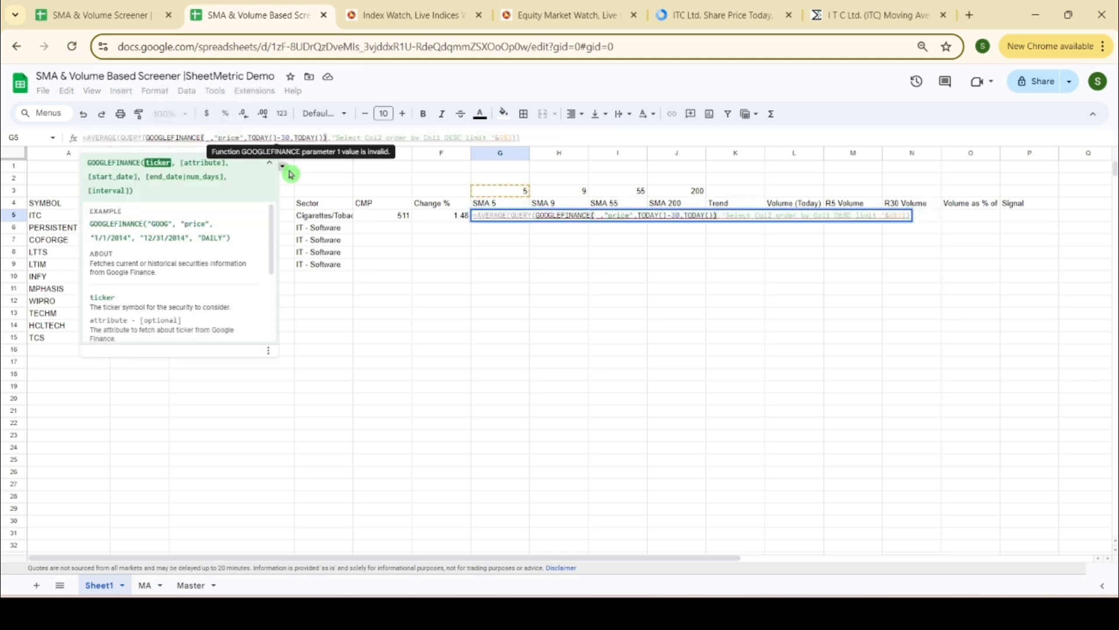
click(277, 147)
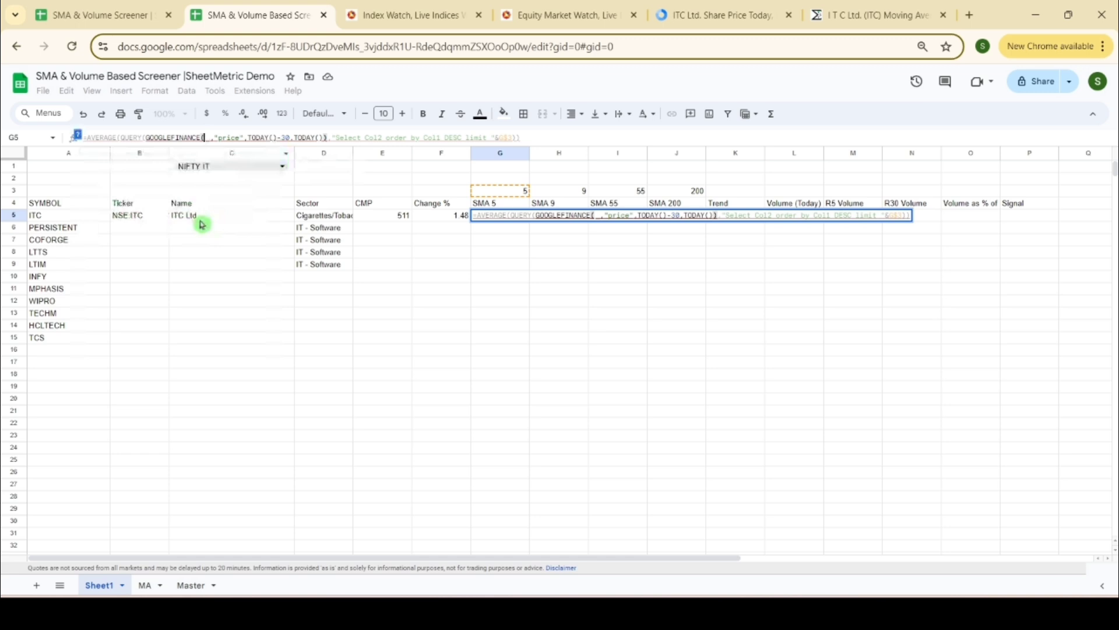
click(157, 221)
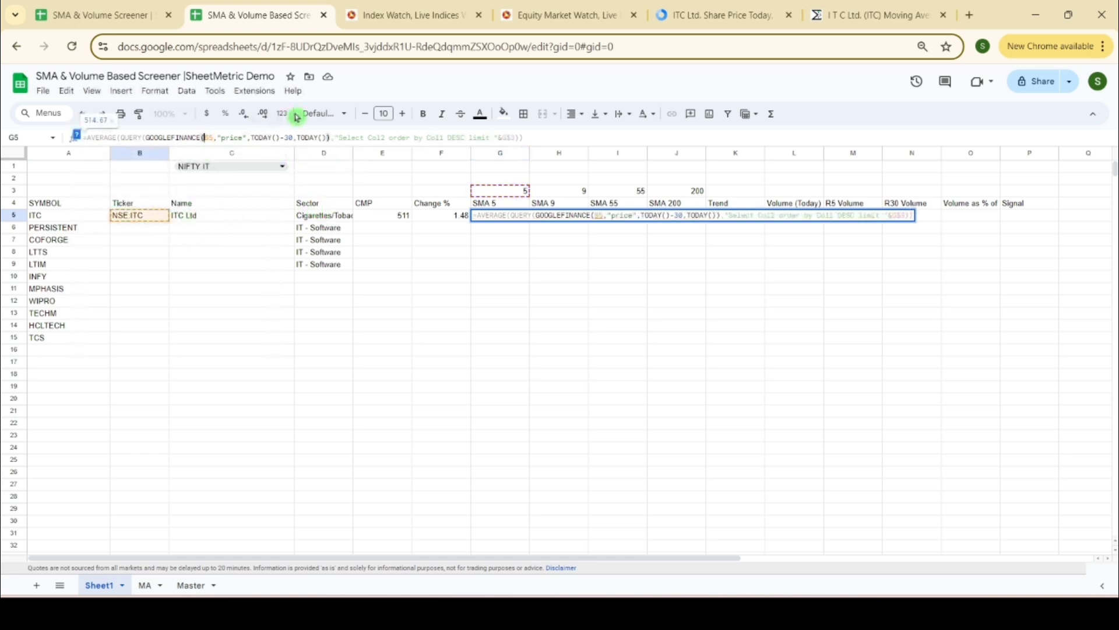
text($)
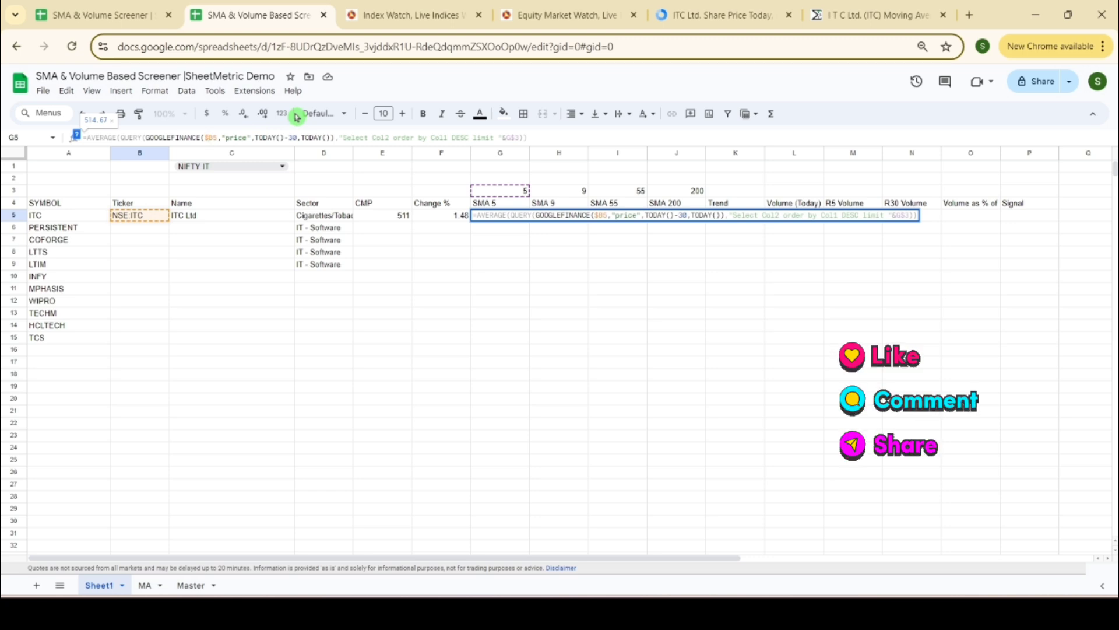
key(Return)
key(Up)
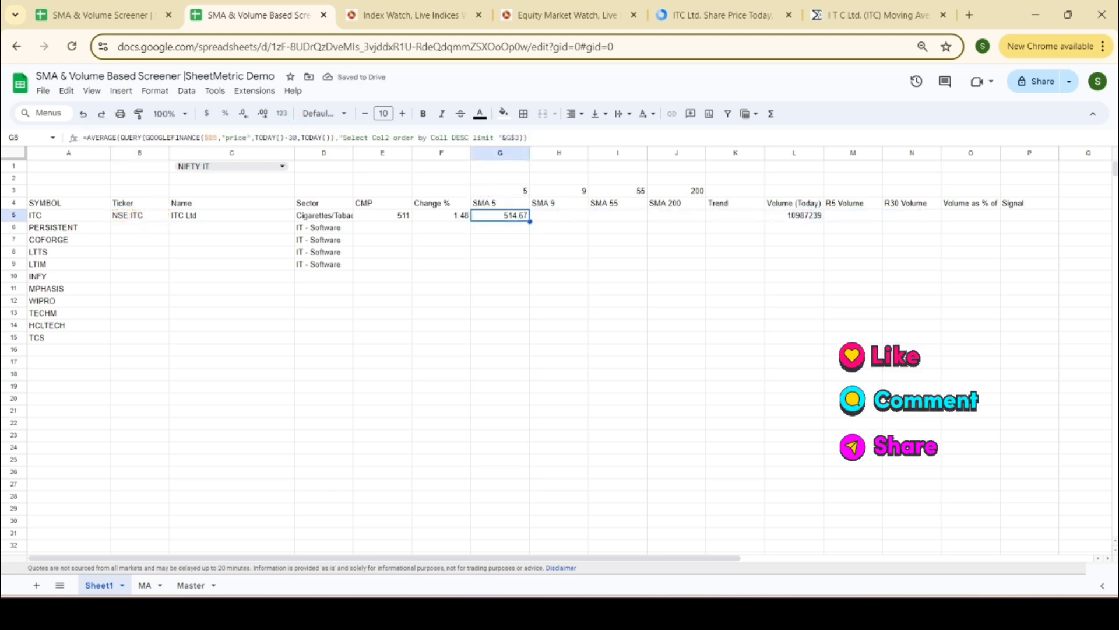
- Change the start date in the G5 formula to TODAY()-G$3*1.8 so the lookback follows the period
click(292, 138)
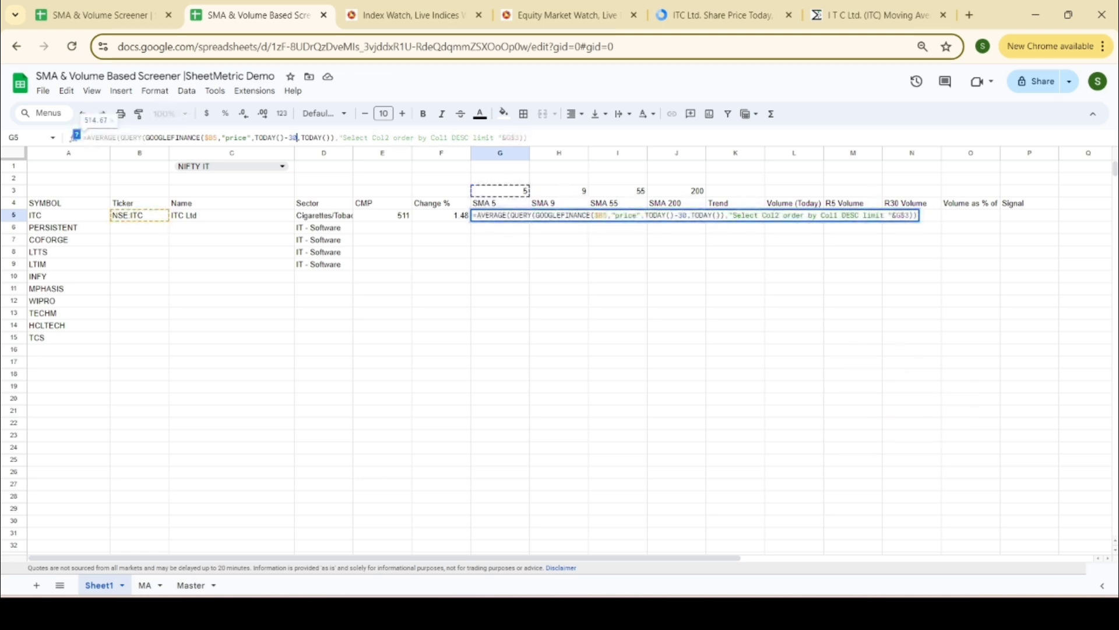
key(BackSpace)
key(BackSpace)
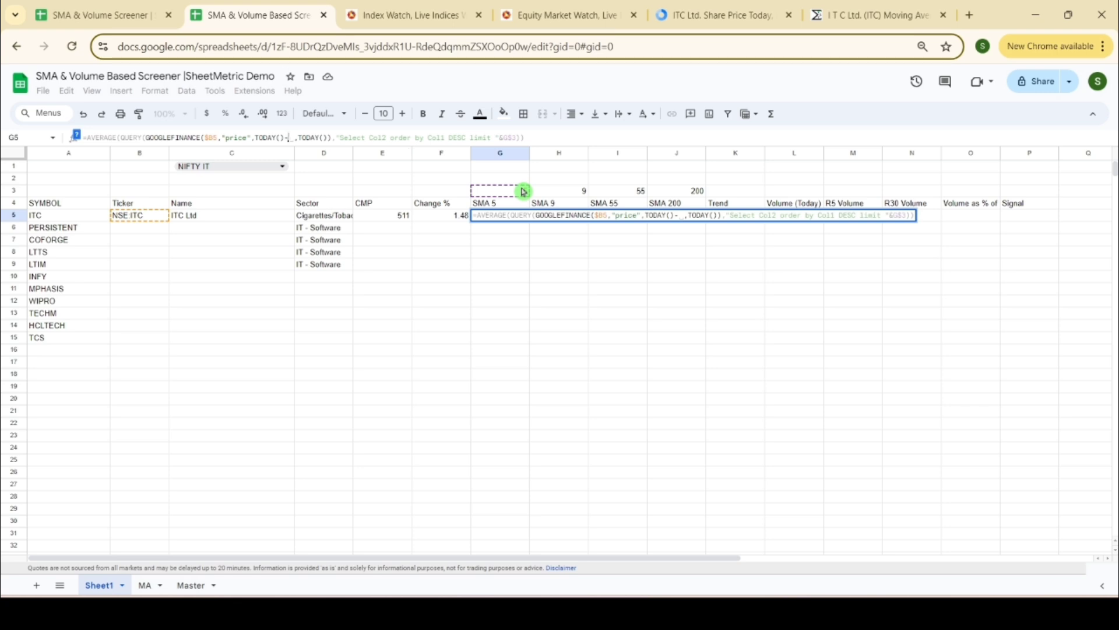
click(523, 191)
text(*1.)
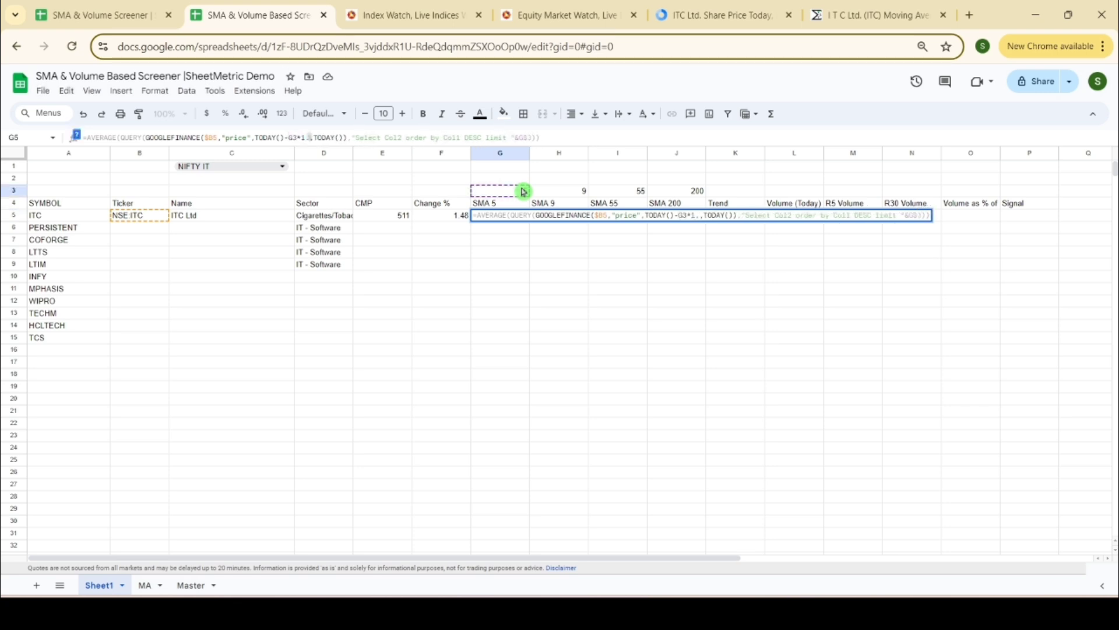
text(7)
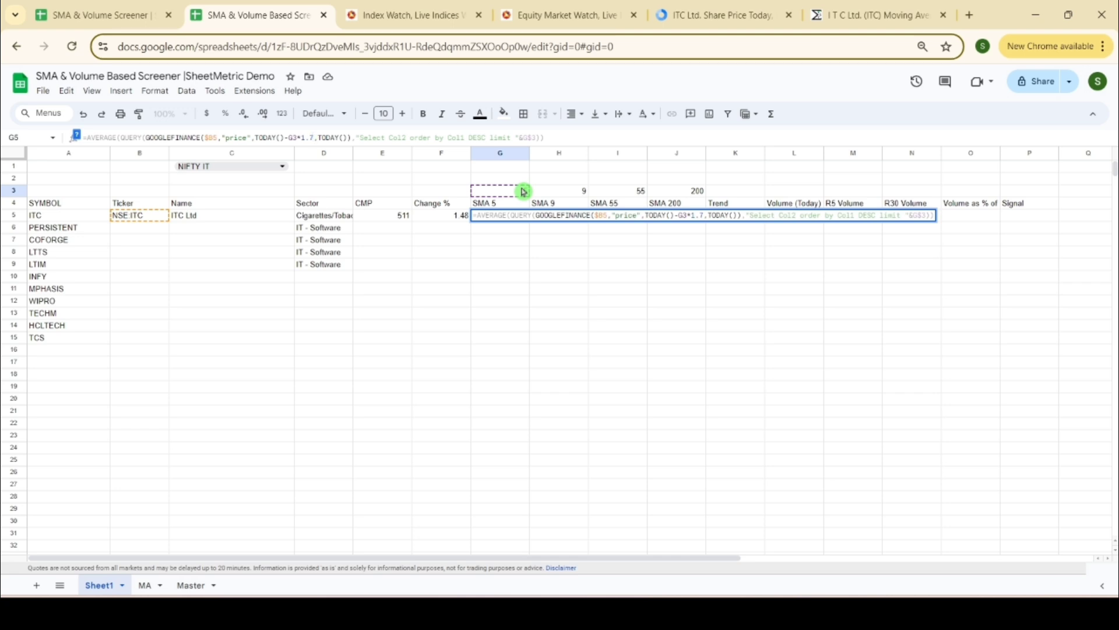
key(BackSpace)
text(8)
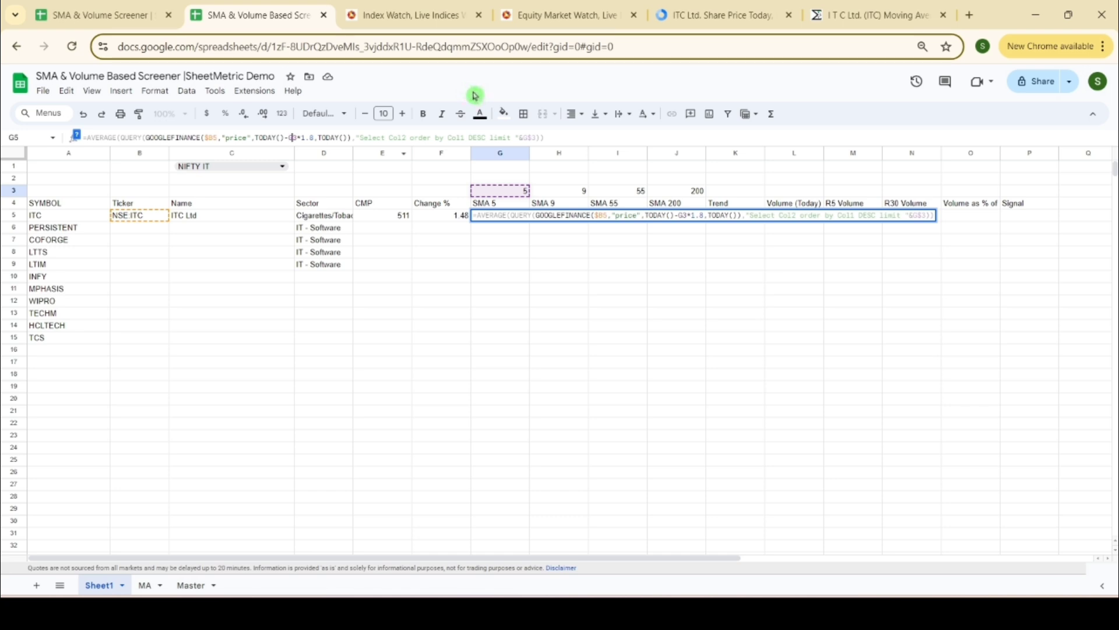
text($)
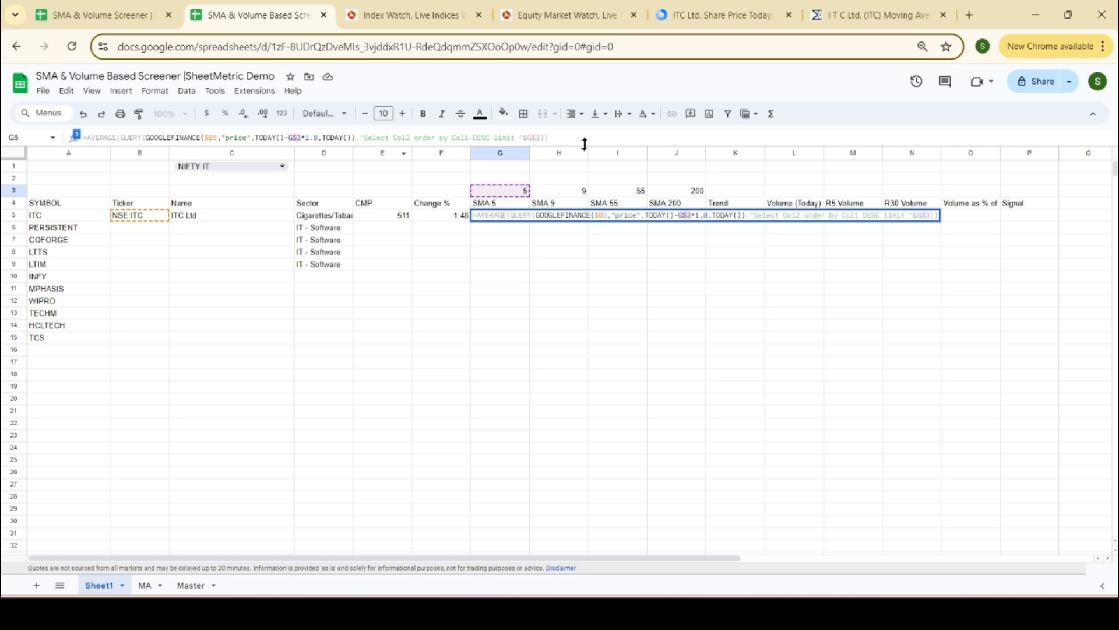
key(Return)
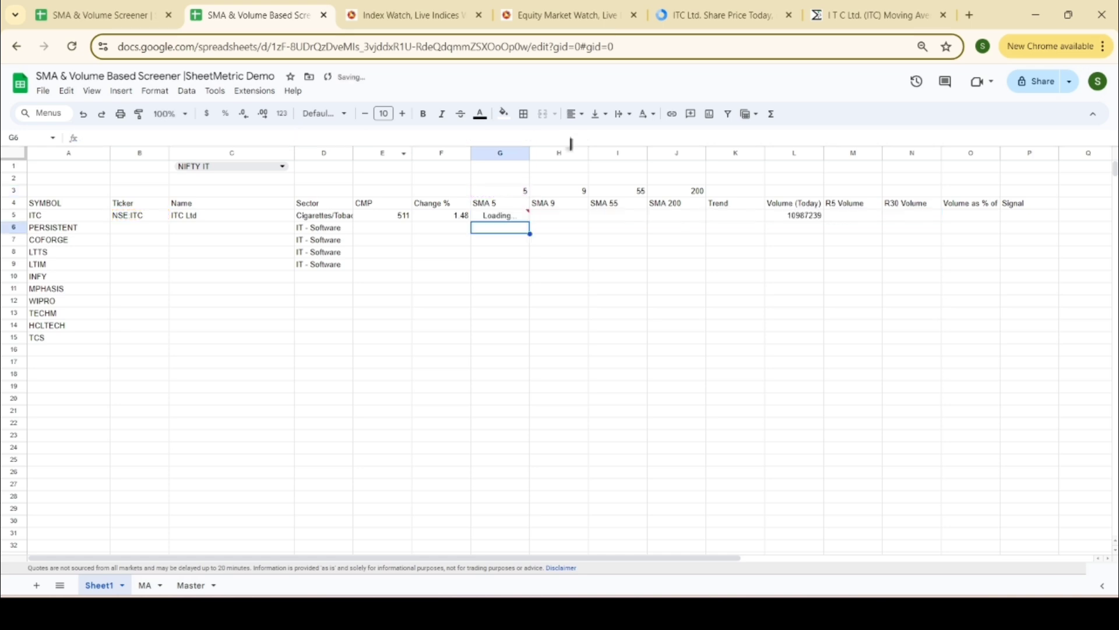
- Fill the G5 formula across to J5 and compare the results with ITC's key SMA table on topstockresearch.com
click(516, 215)
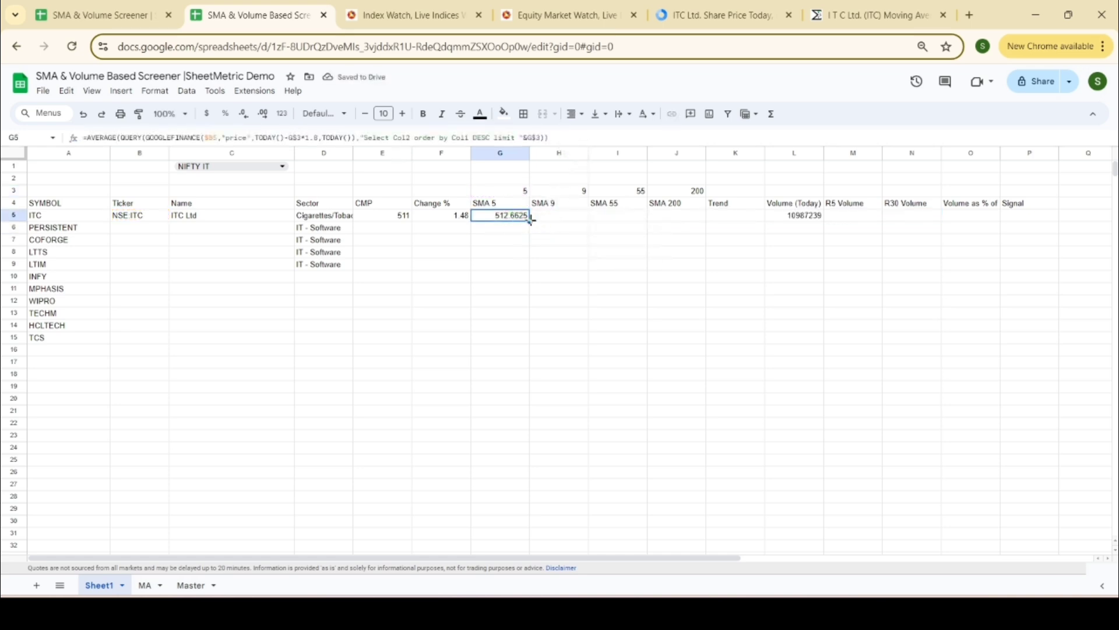
drag(530, 217, 690, 215)
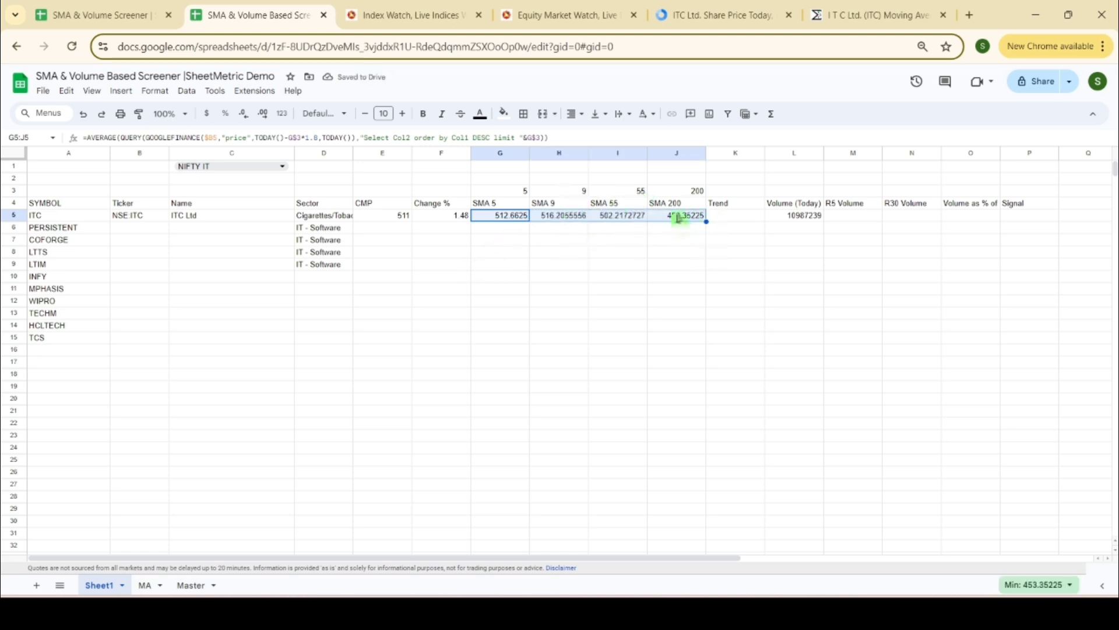
click(875, 8)
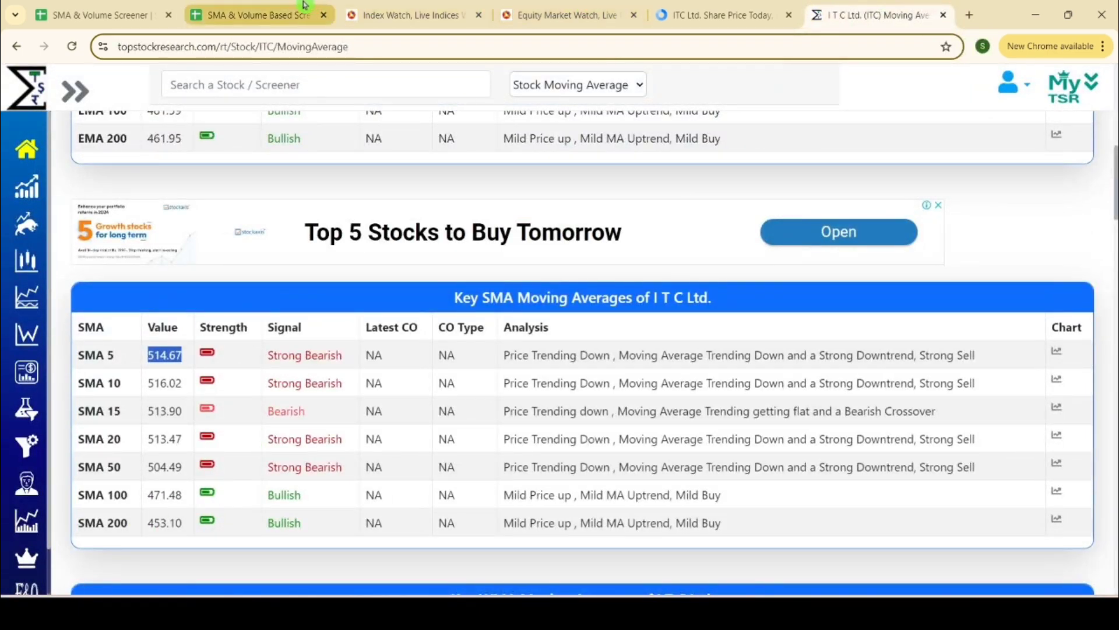
click(257, 15)
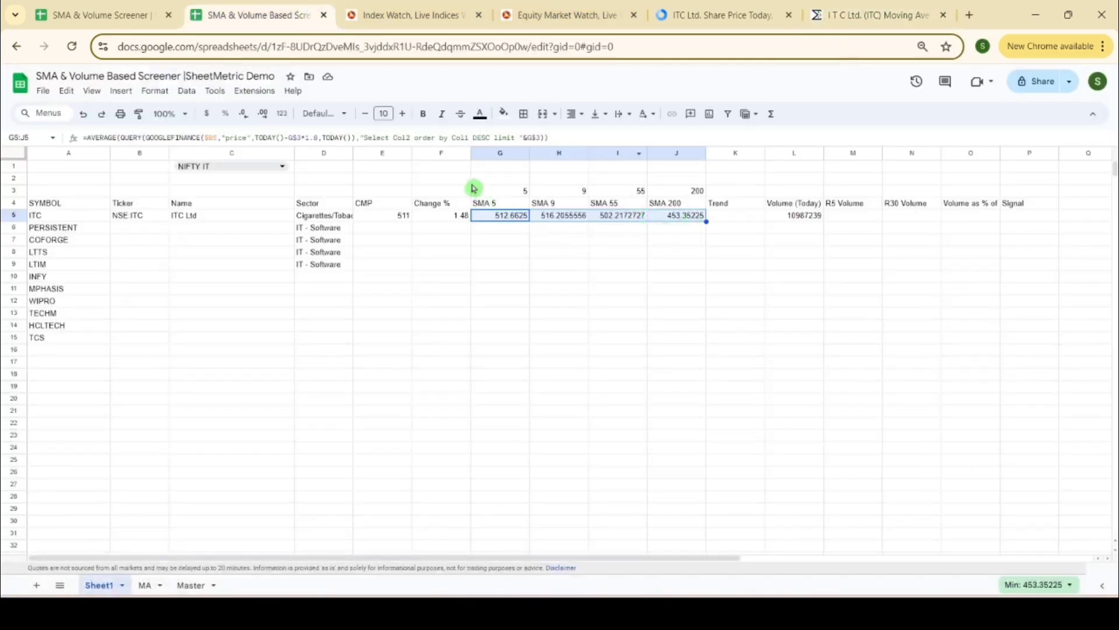
- Reduce the SMA values in G5:J5 to one decimal place and select G5
click(244, 114)
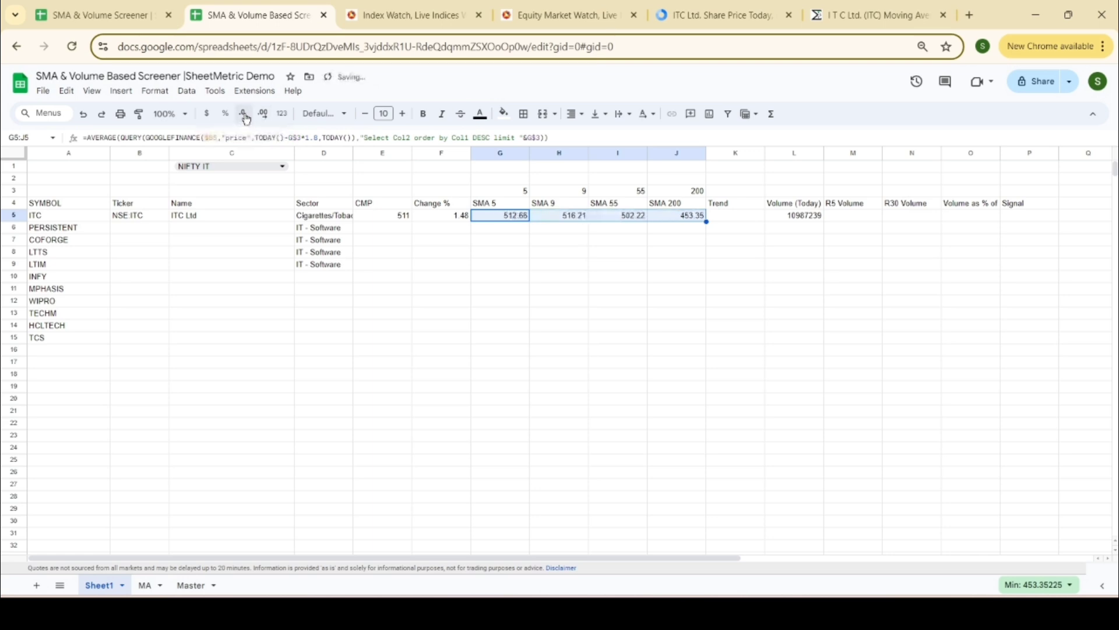
click(244, 114)
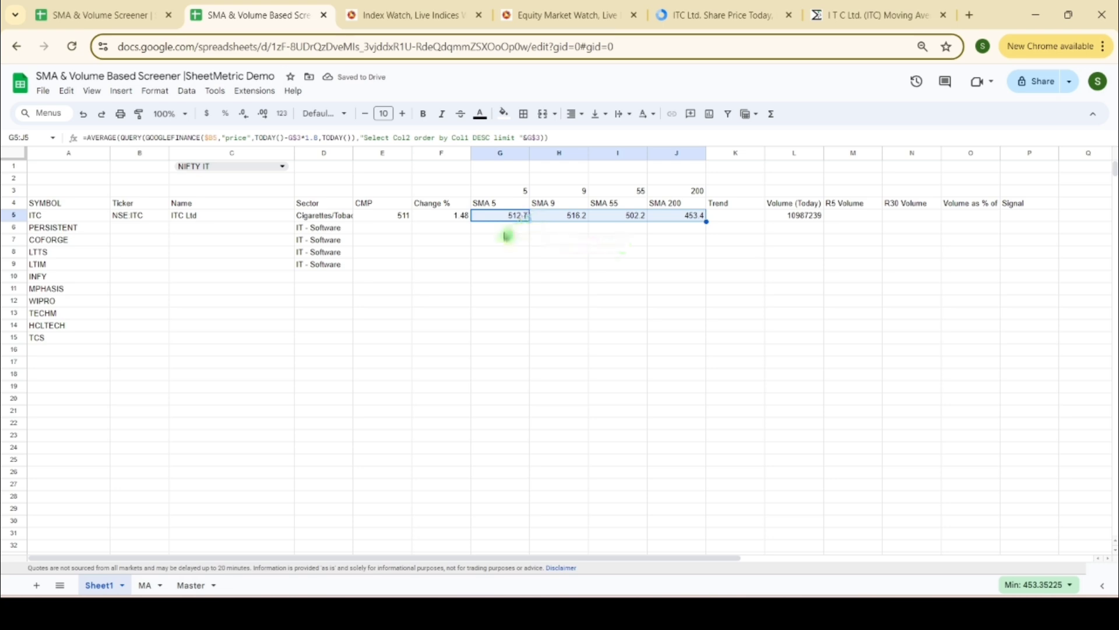
click(530, 217)
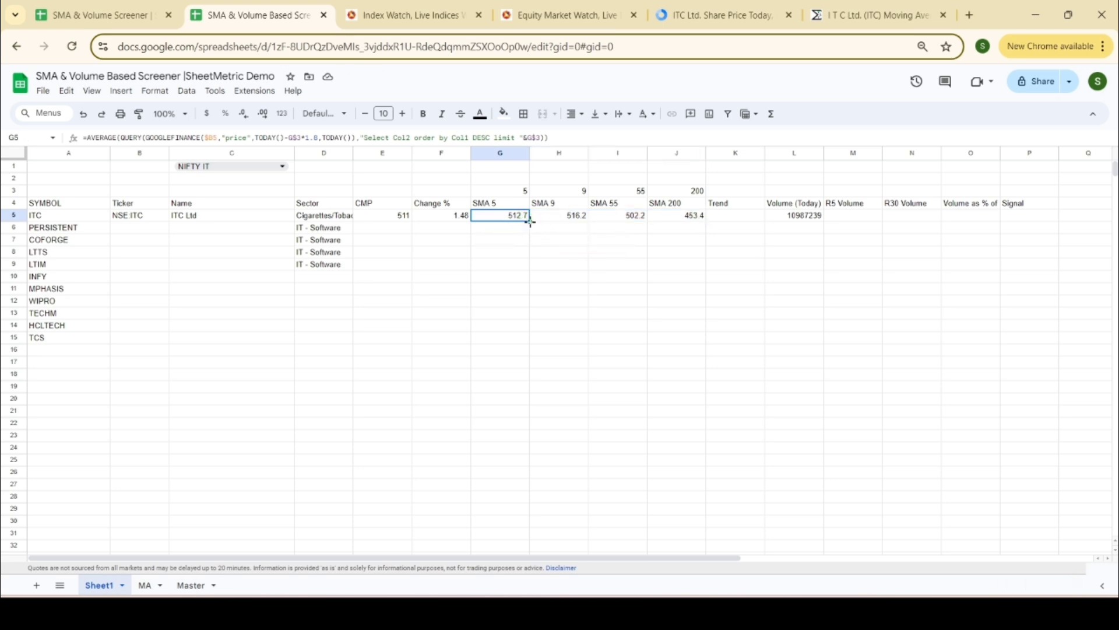
- Fill the SMA 5 formula from G5 down to G8 and the ticker formula from B5 down to B15
drag(530, 222, 529, 253)
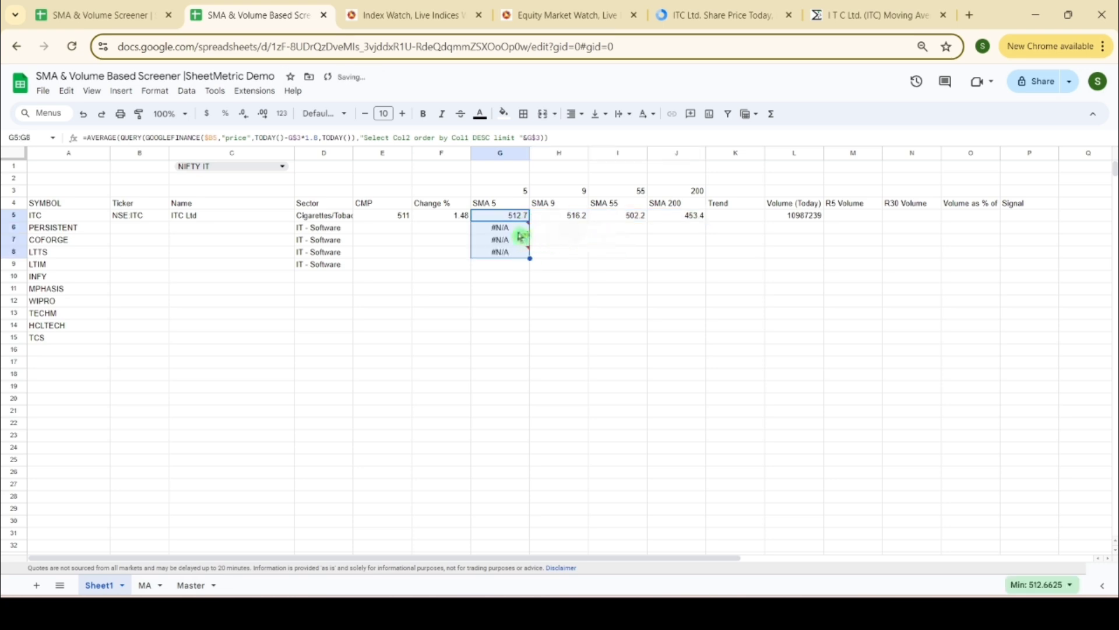
click(146, 228)
click(152, 216)
drag(169, 221, 163, 341)
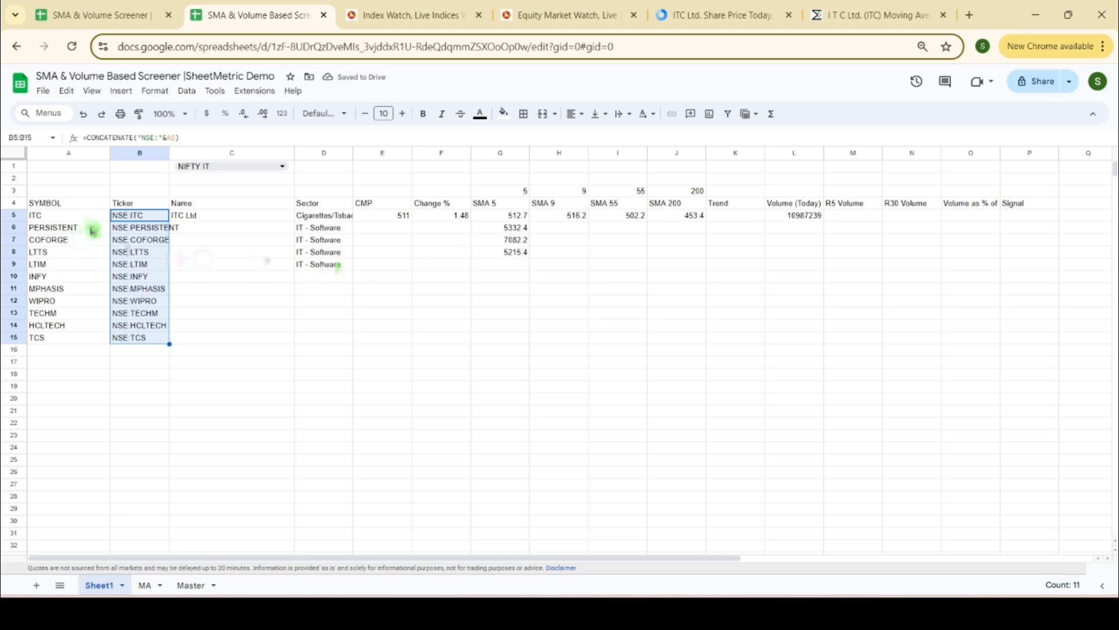
- Enter the volume averaging periods above the R5 and R30 Volume headers: 5 in M3 and 30 in N3
click(899, 219)
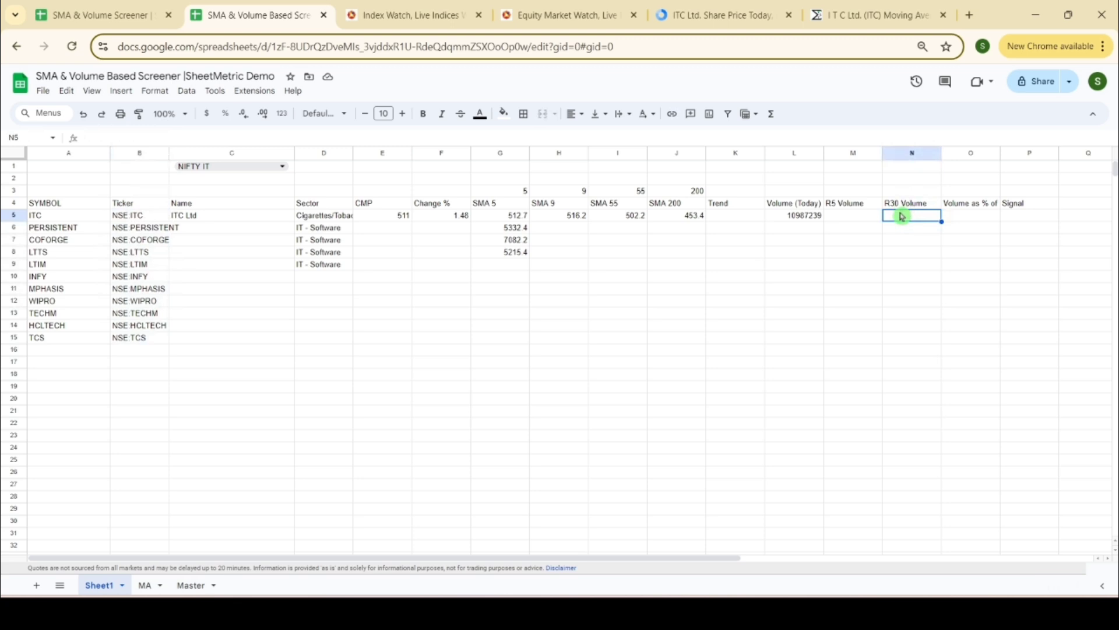
click(860, 219)
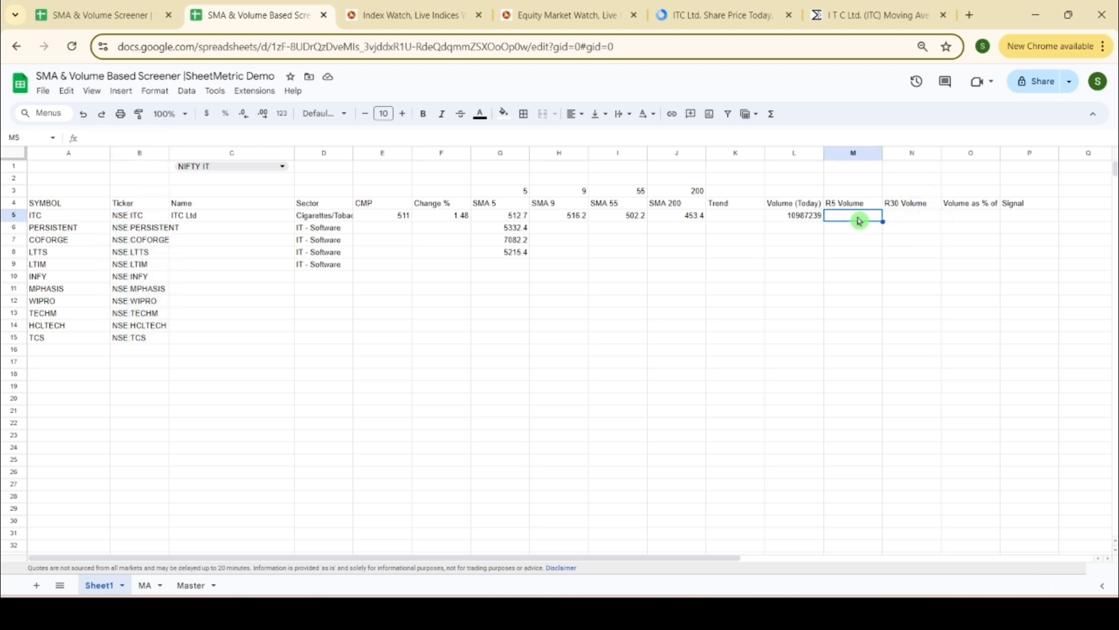
click(848, 206)
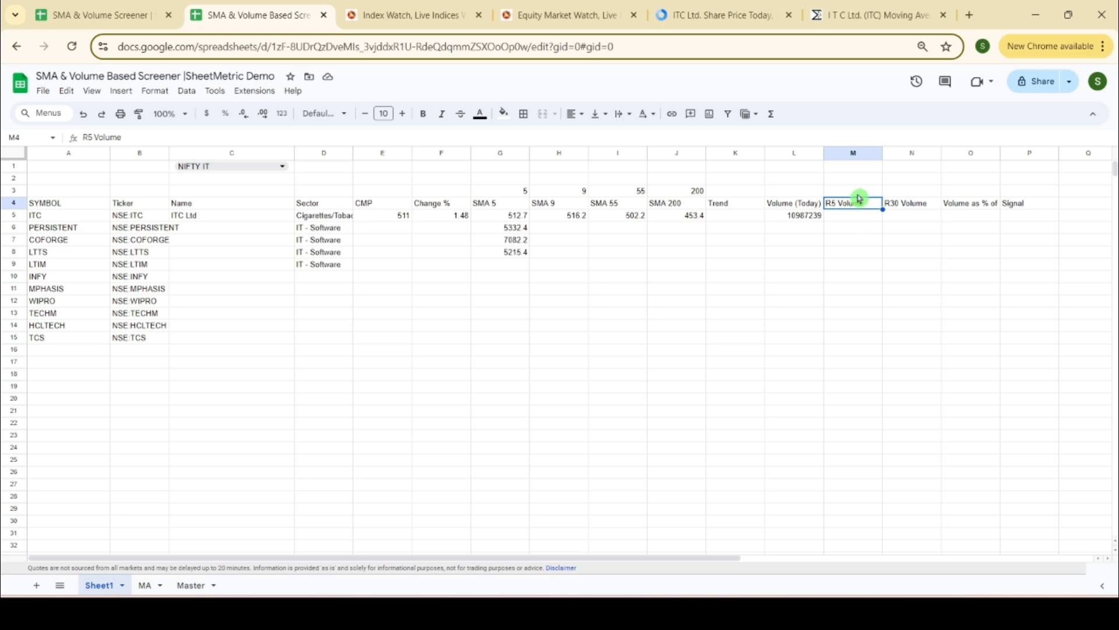
click(859, 194)
text(5)
key(Tab)
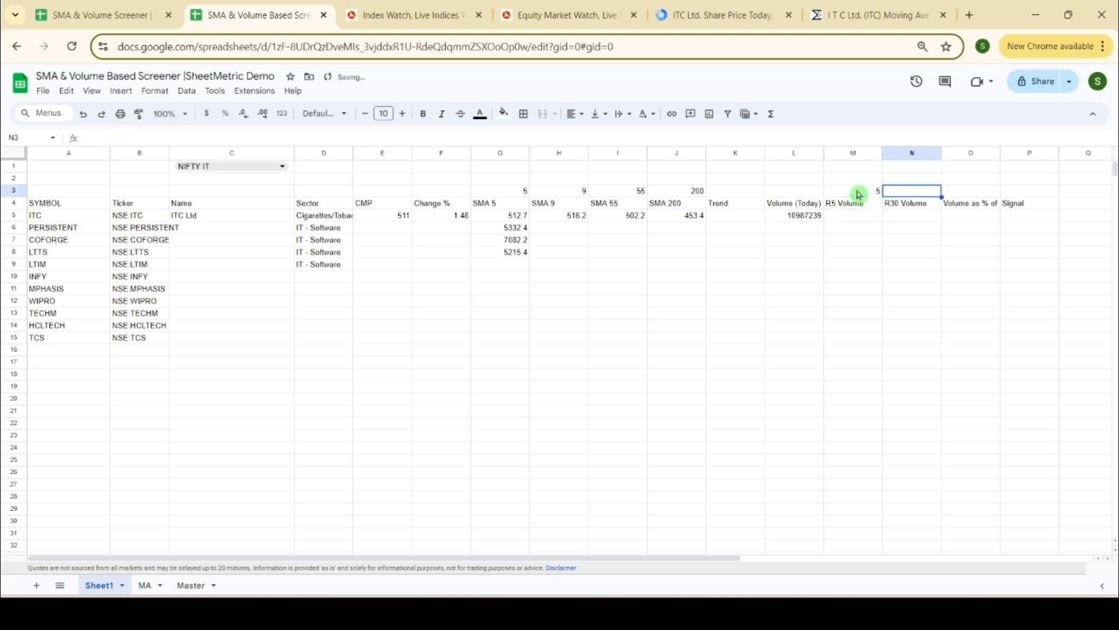
text(30)
key(Return)
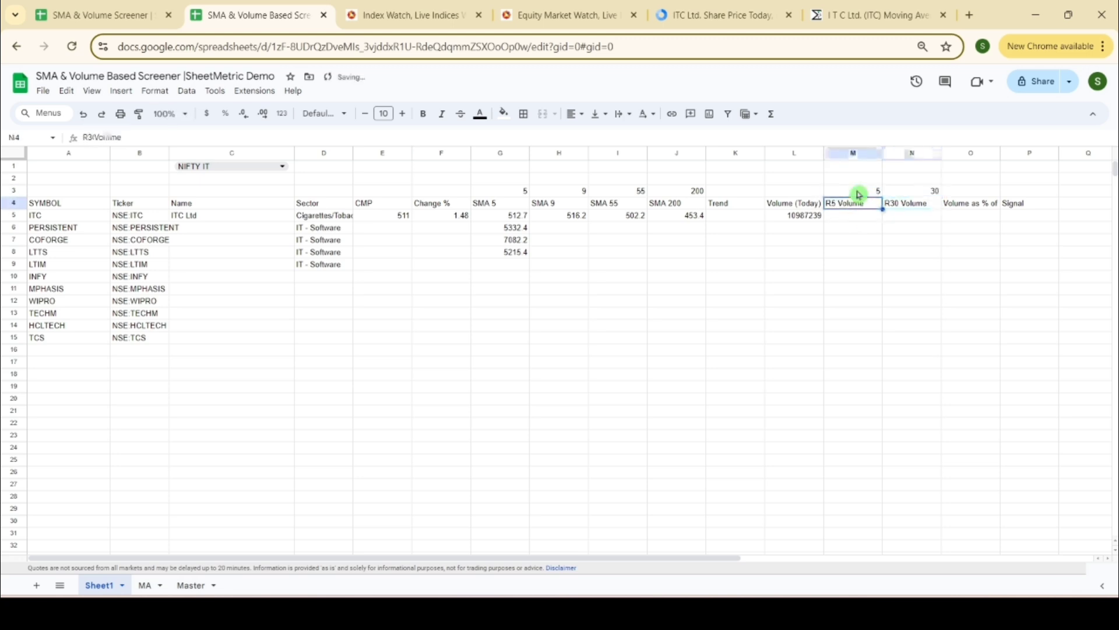
- Replace the M4 header with the formula ="R"&M3& "Vol Avg" and fill it across to N4
text(=)
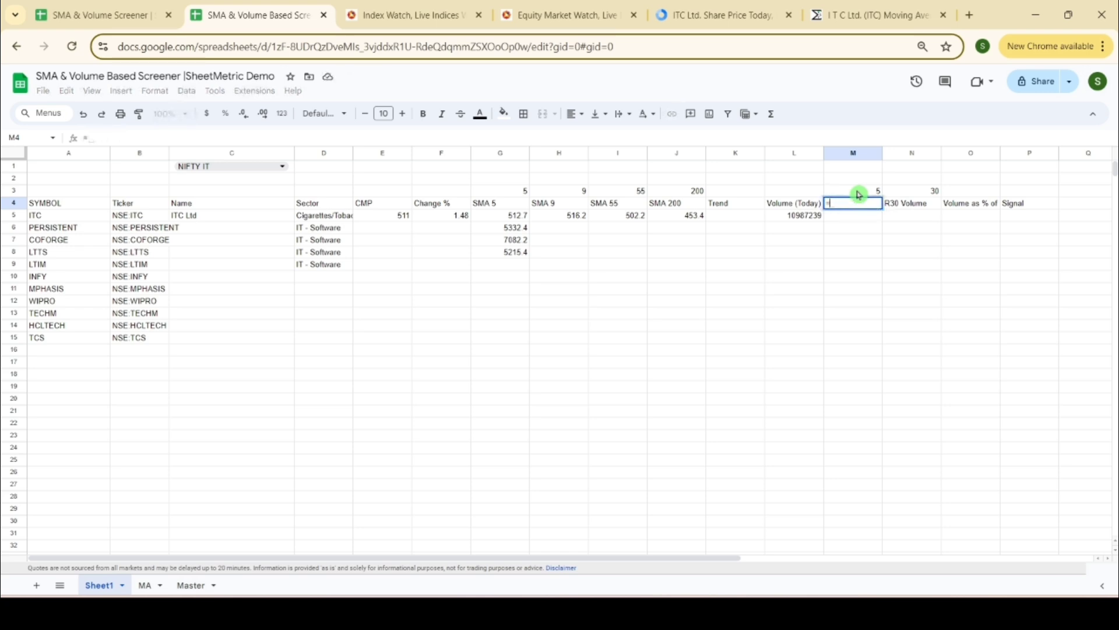
text("R")
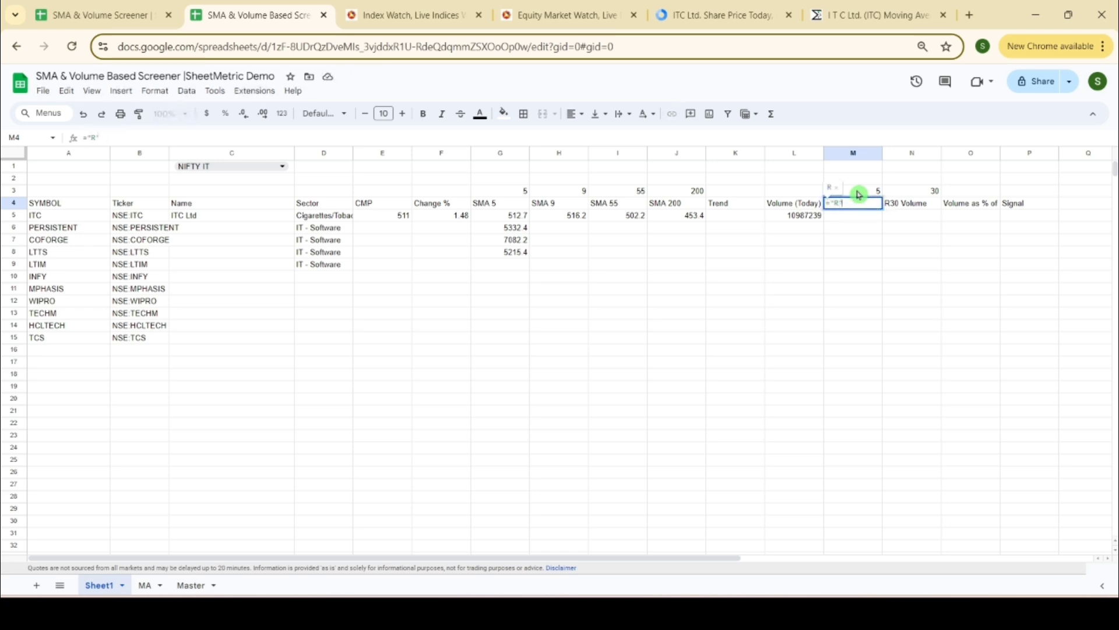
text(&)
click(877, 194)
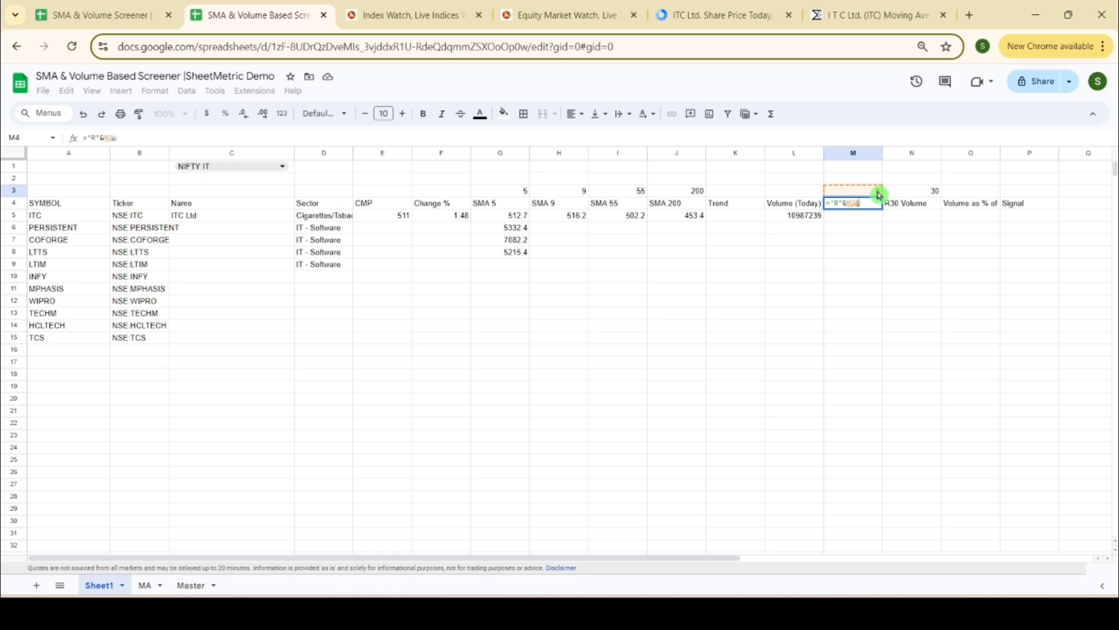
text(& ")
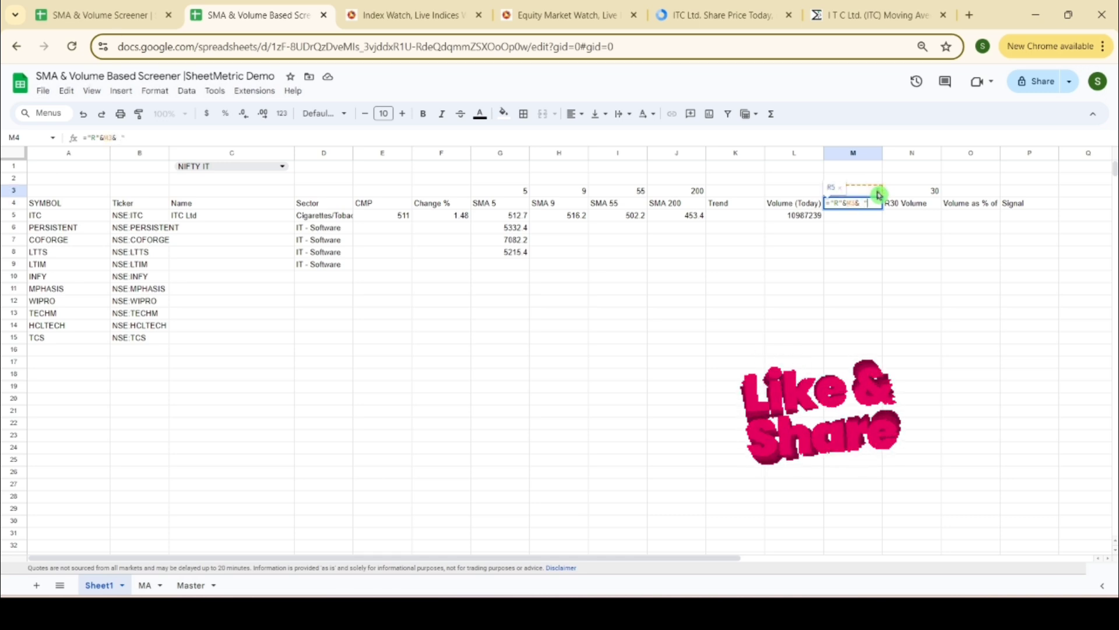
text(Vo)
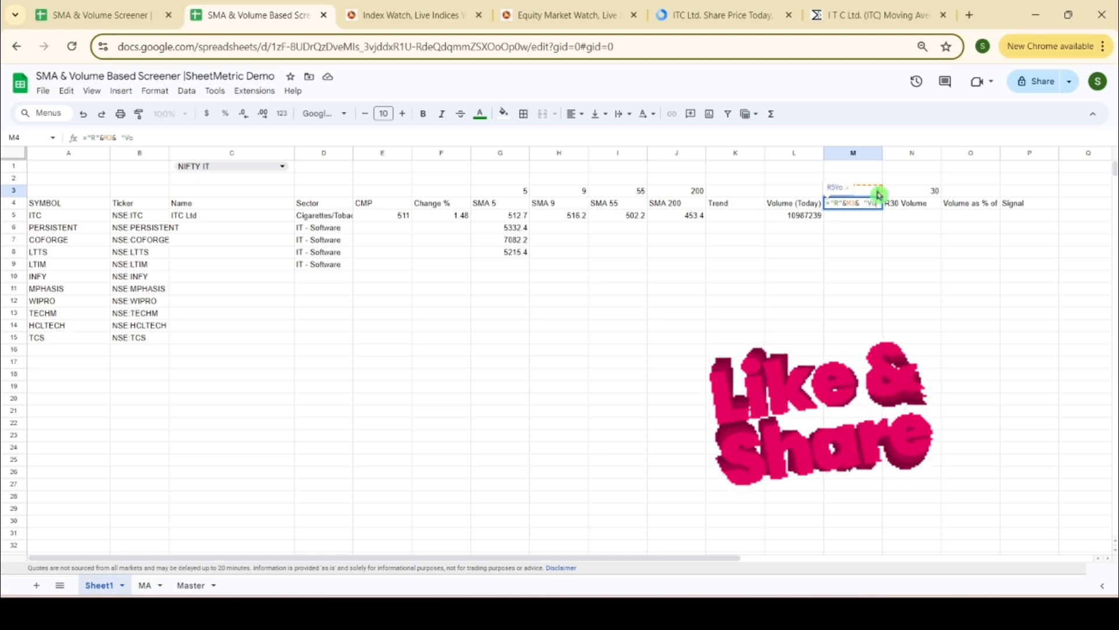
text(l Avg)
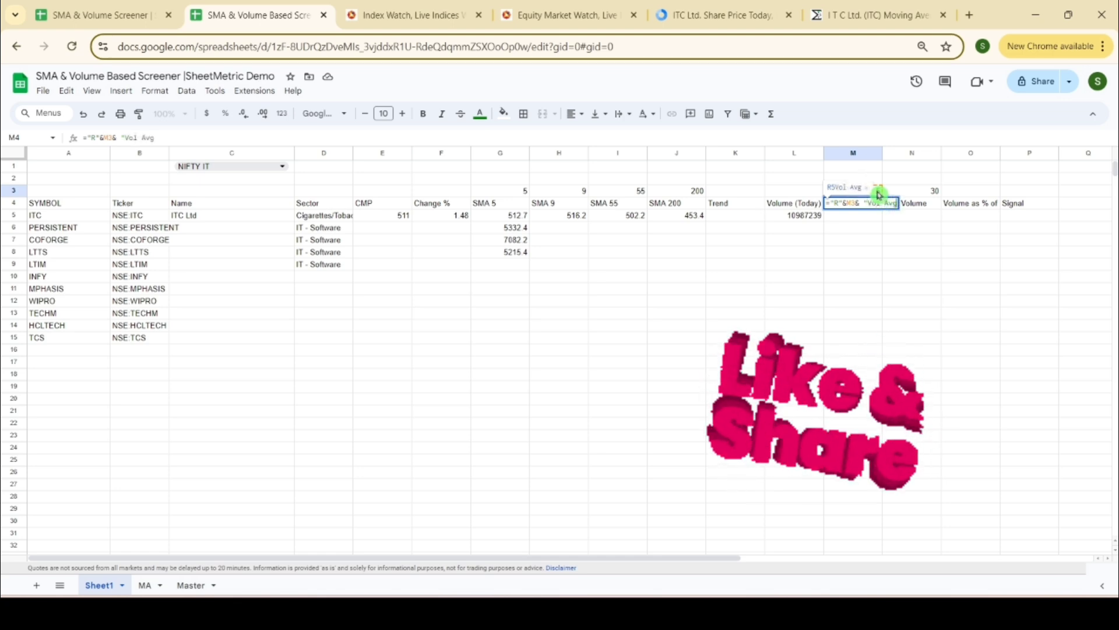
text(")
key(Return)
key(Up)
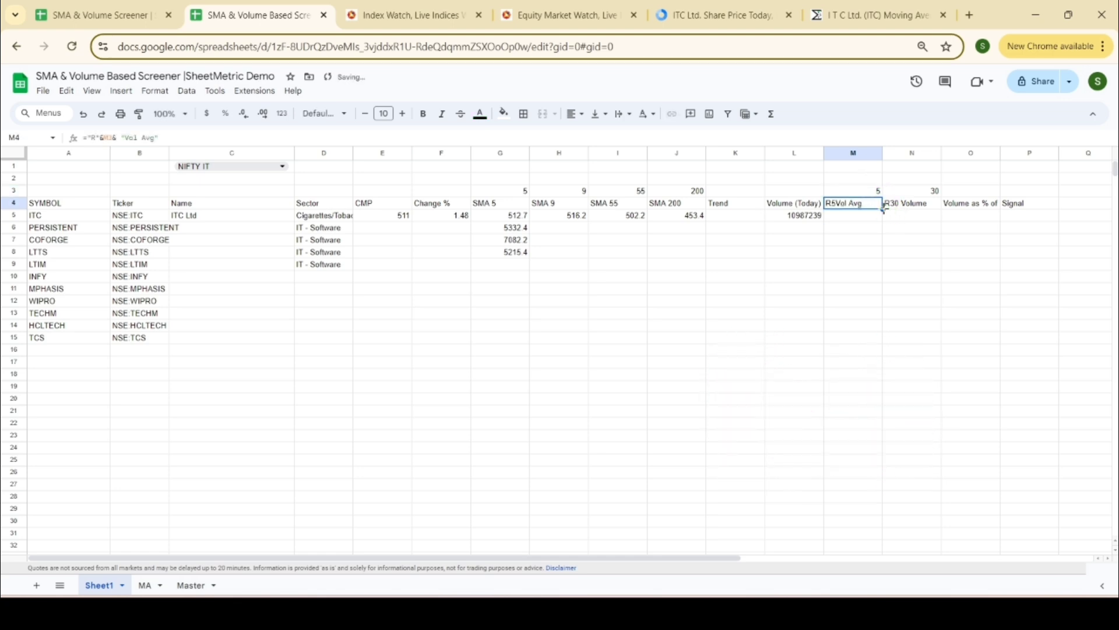
drag(914, 206, 912, 209)
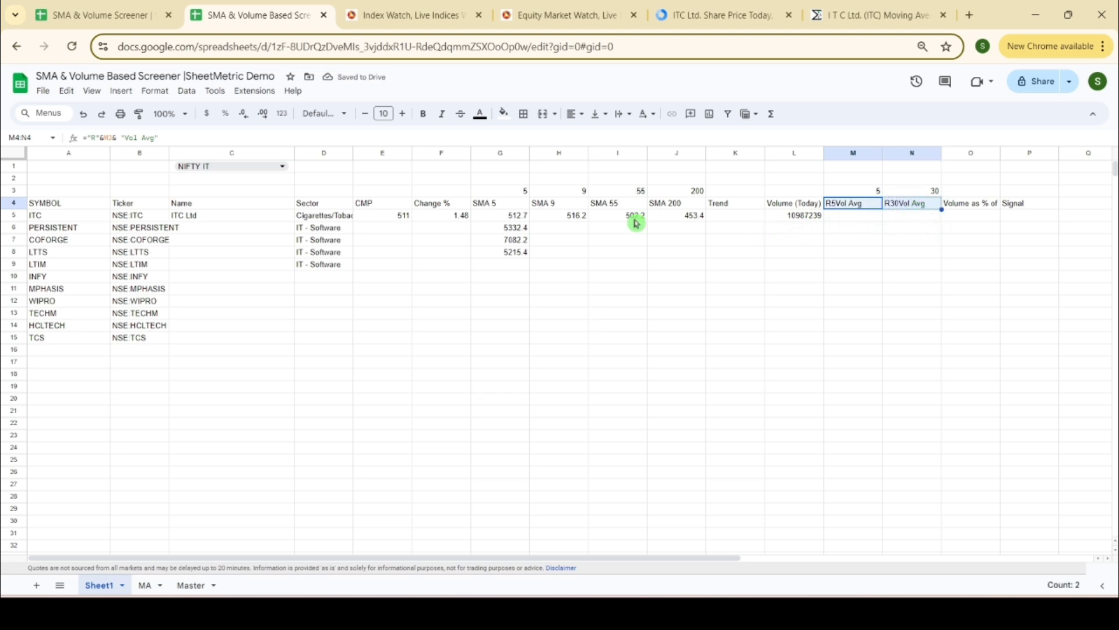
- Copy the formula text of the SMA 5 cell G5 into M5 without shifting its references
click(500, 220)
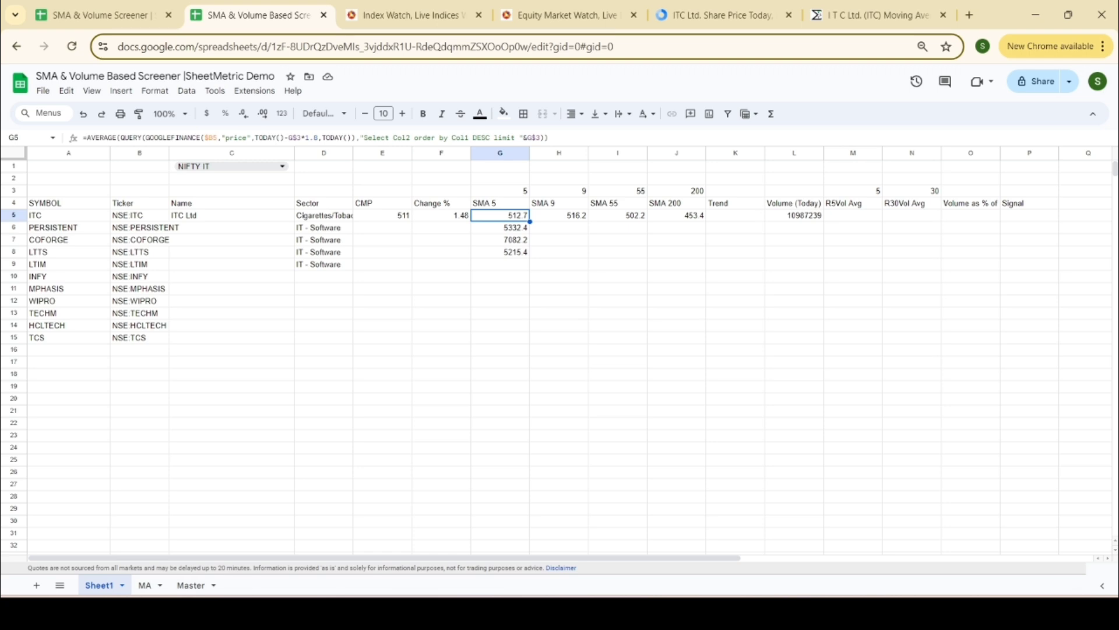
drag(548, 138, 3, 156)
key(ctrl+c)
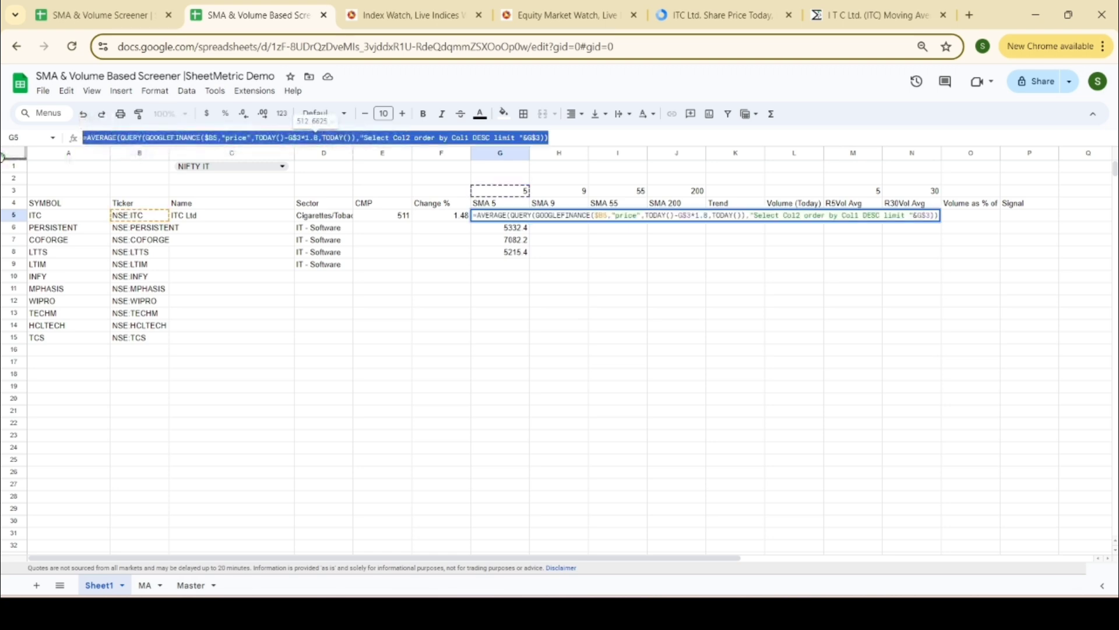
key(Escape)
click(856, 217)
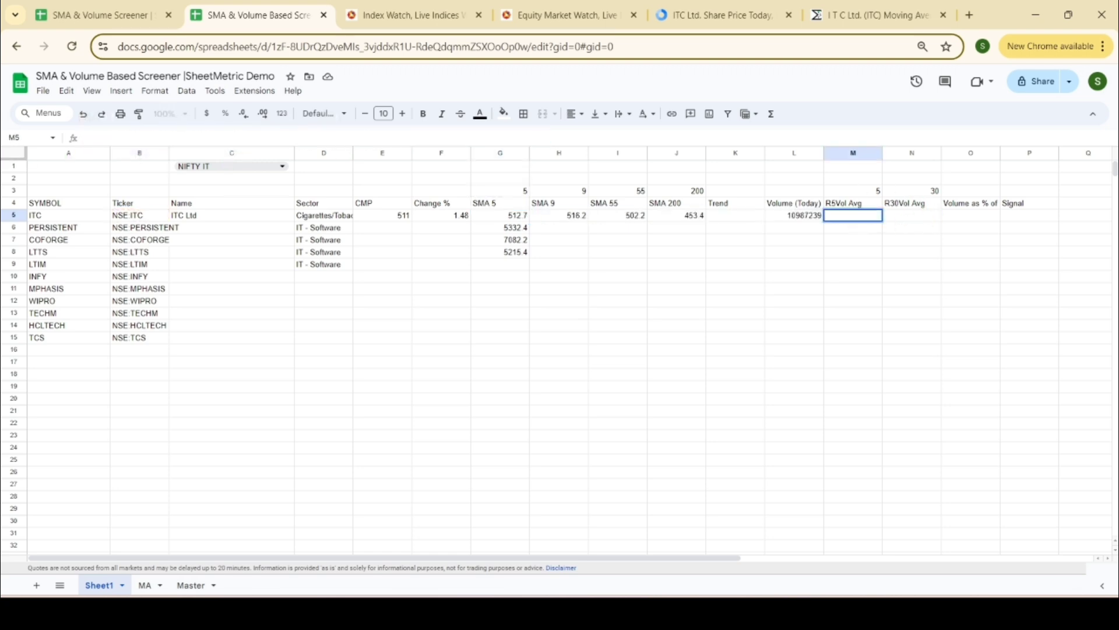
key(ctrl+v)
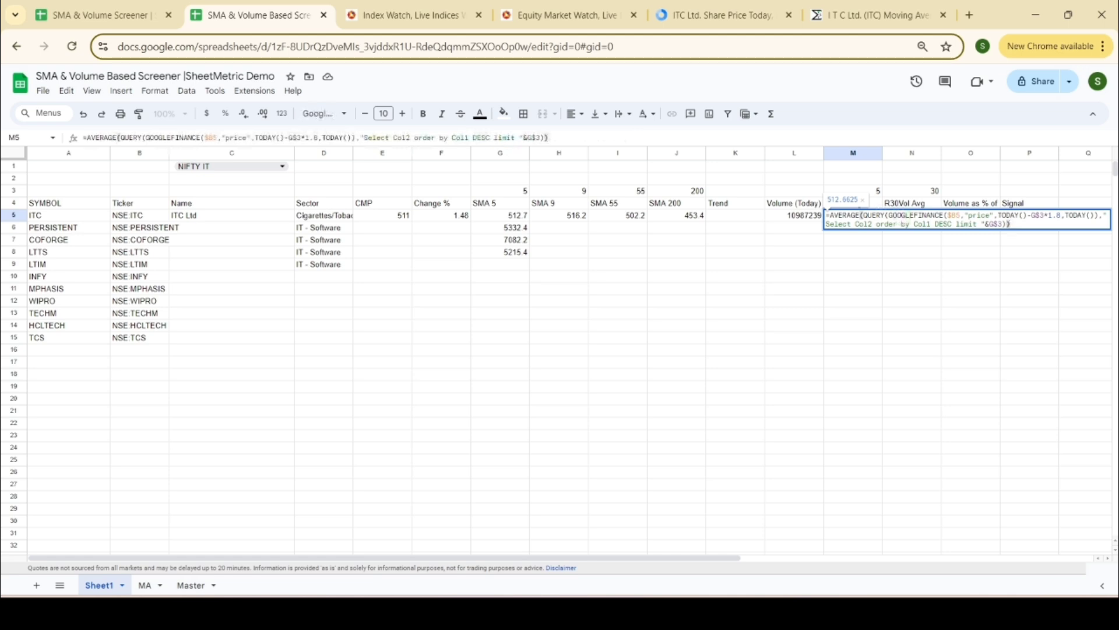
- Change the GOOGLEFINANCE attribute in the M5 formula to "volume" and commit the formula
click(989, 216)
key(BackSpace)
key(BackSpace)
key(BackSpace)
key(BackSpace)
key(BackSpace)
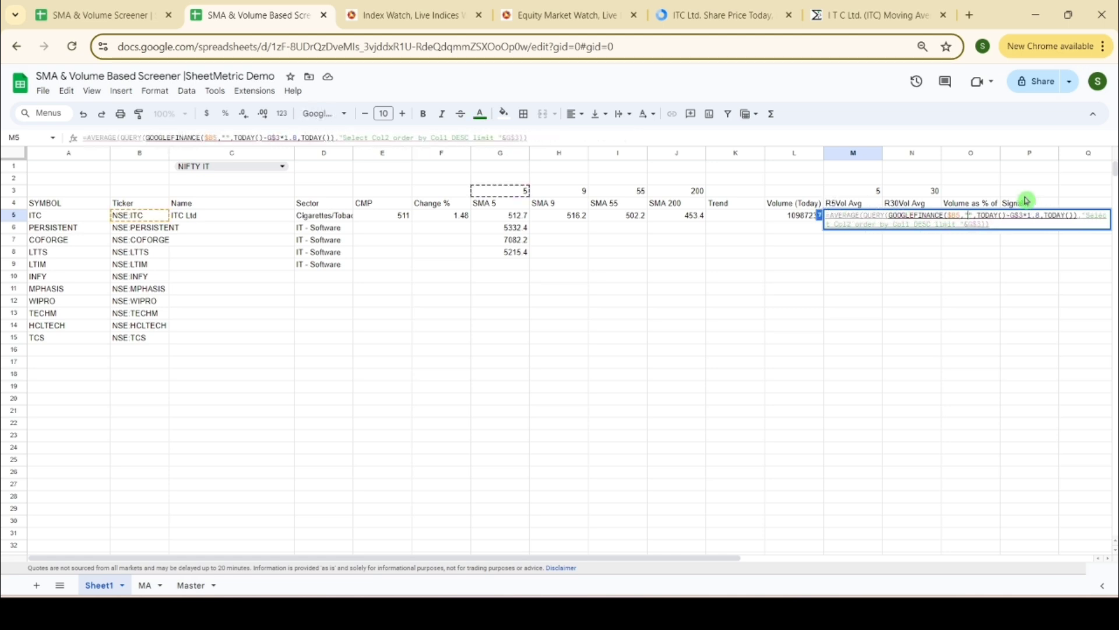
text(volume)
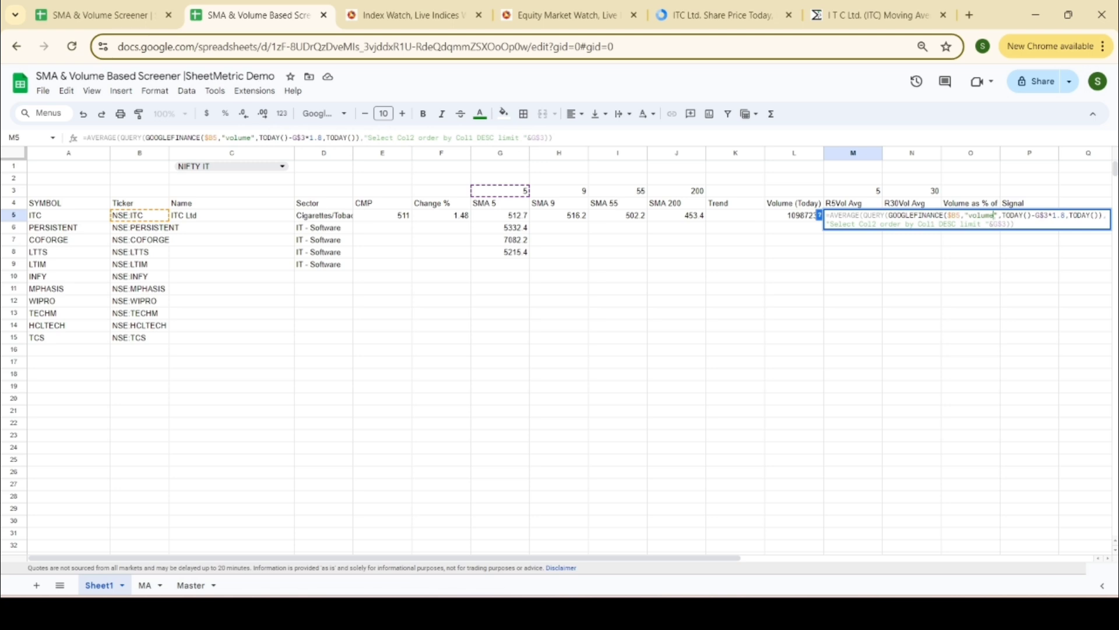
key(ctrl+Return)
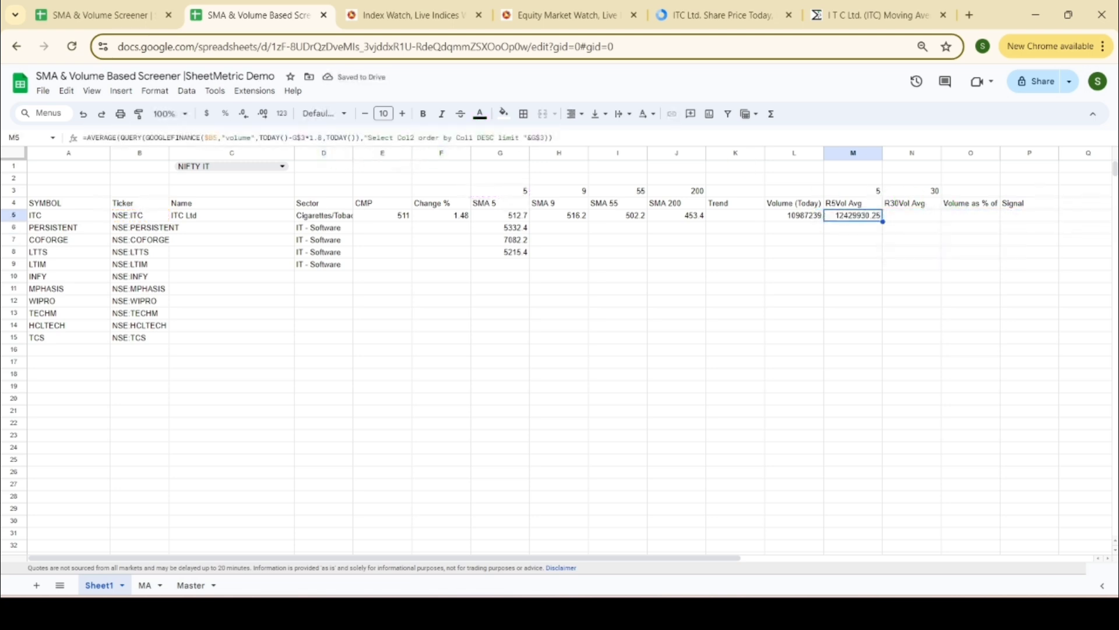
- Point both period references in the M5 formula to M$3, fill it across to N5 and check the N5 formula
click(297, 138)
key(BackSpace)
text(M)
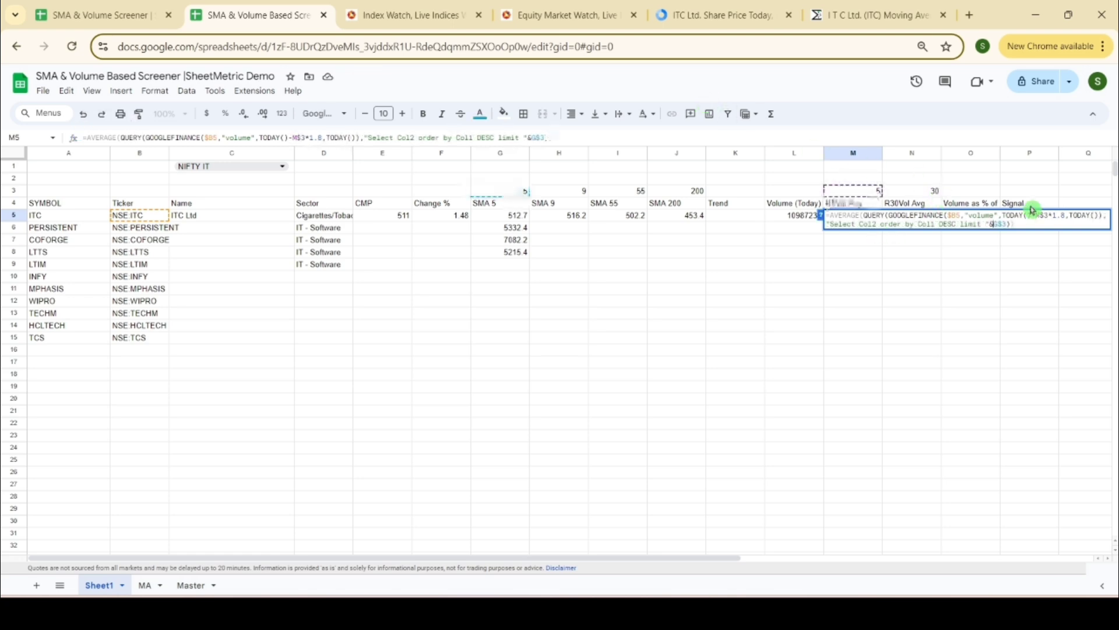
key(Return)
key(shift+Right)
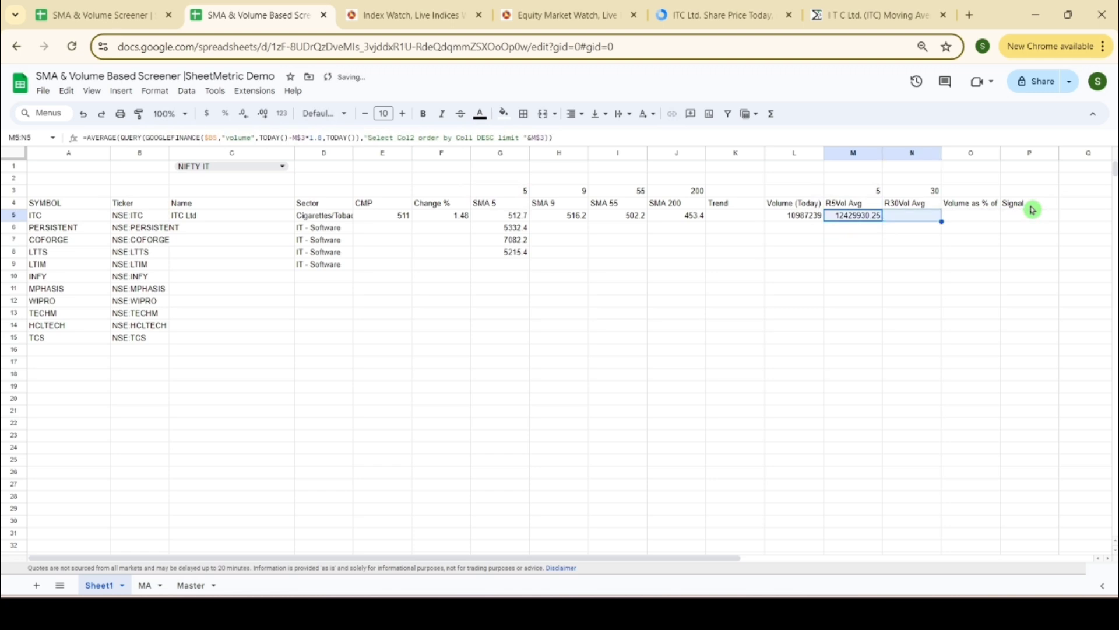
key(ctrl+d)
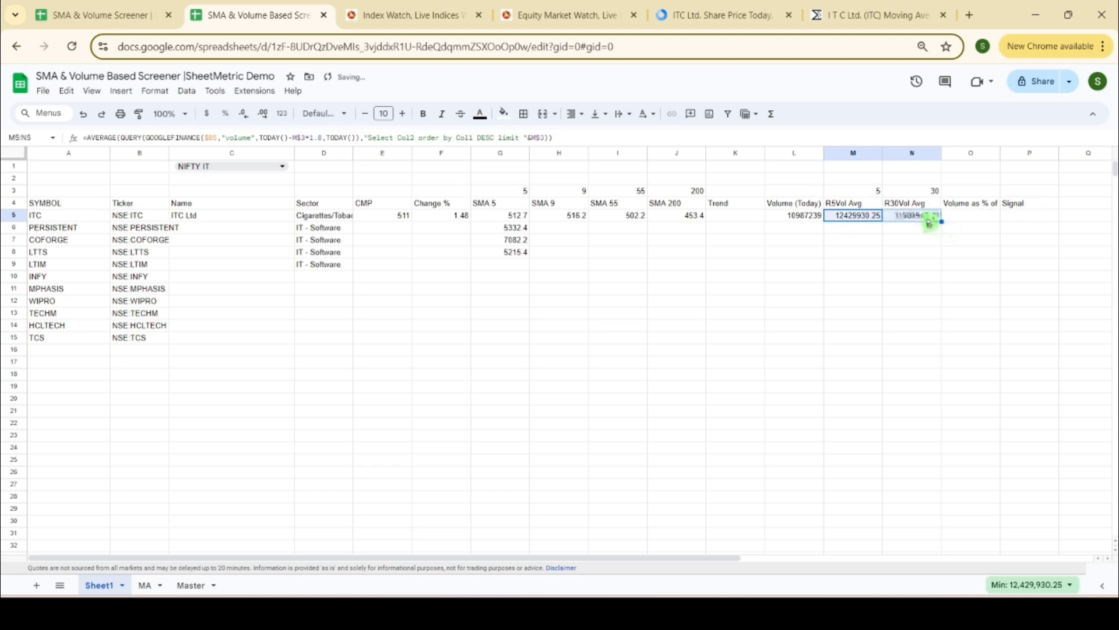
click(928, 219)
double_click(928, 220)
key(Escape)
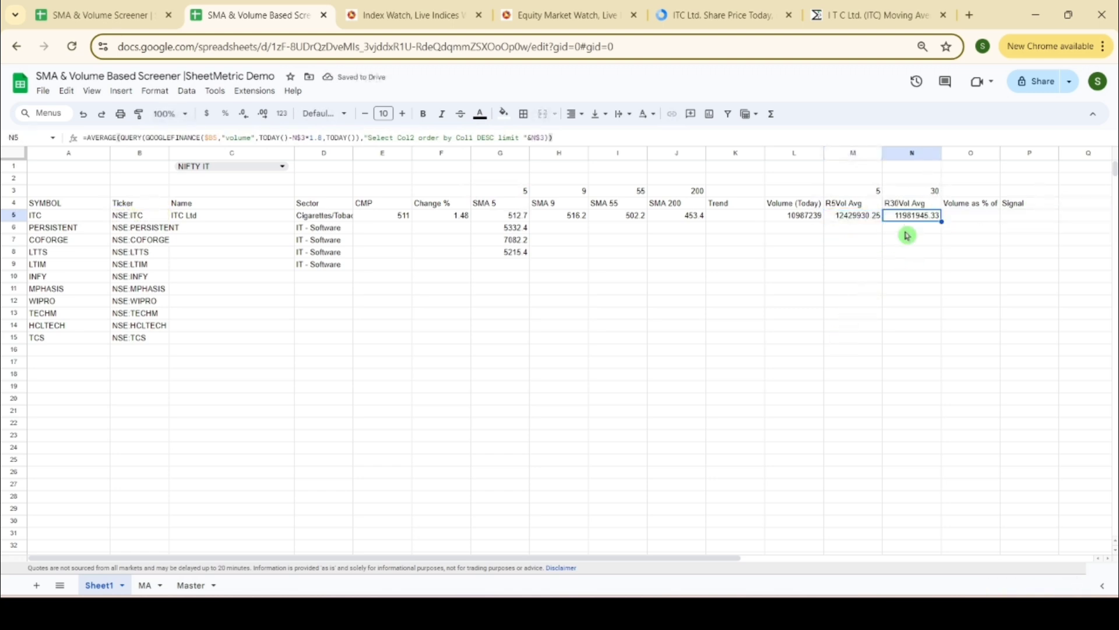
- Fit column O to the width of its header and review today's volume formula in L5
double_click(1001, 153)
click(1008, 217)
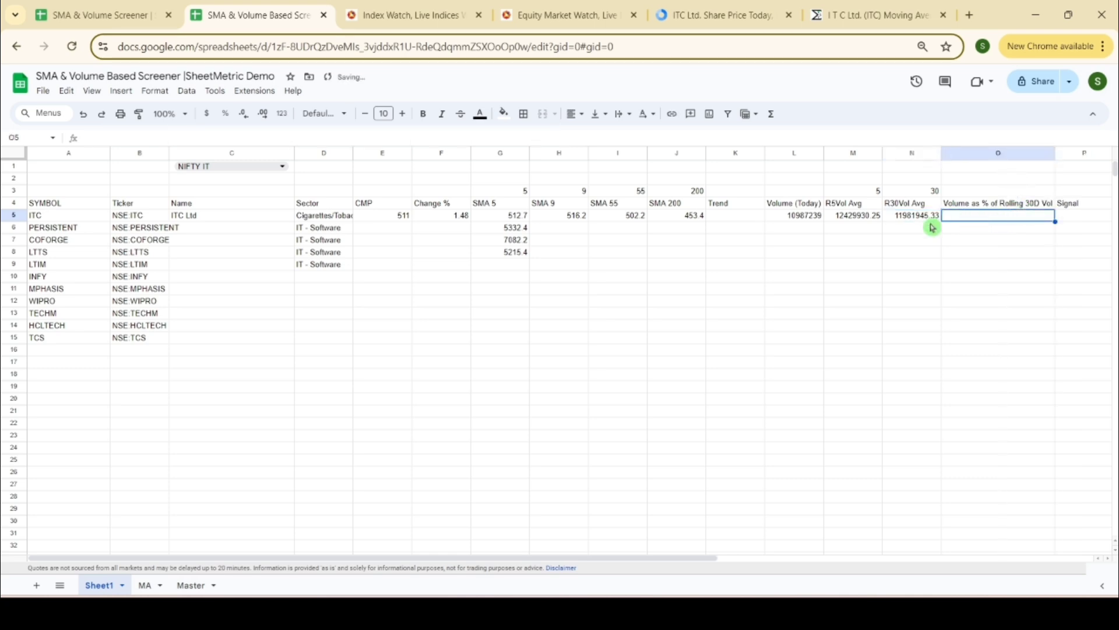
click(805, 216)
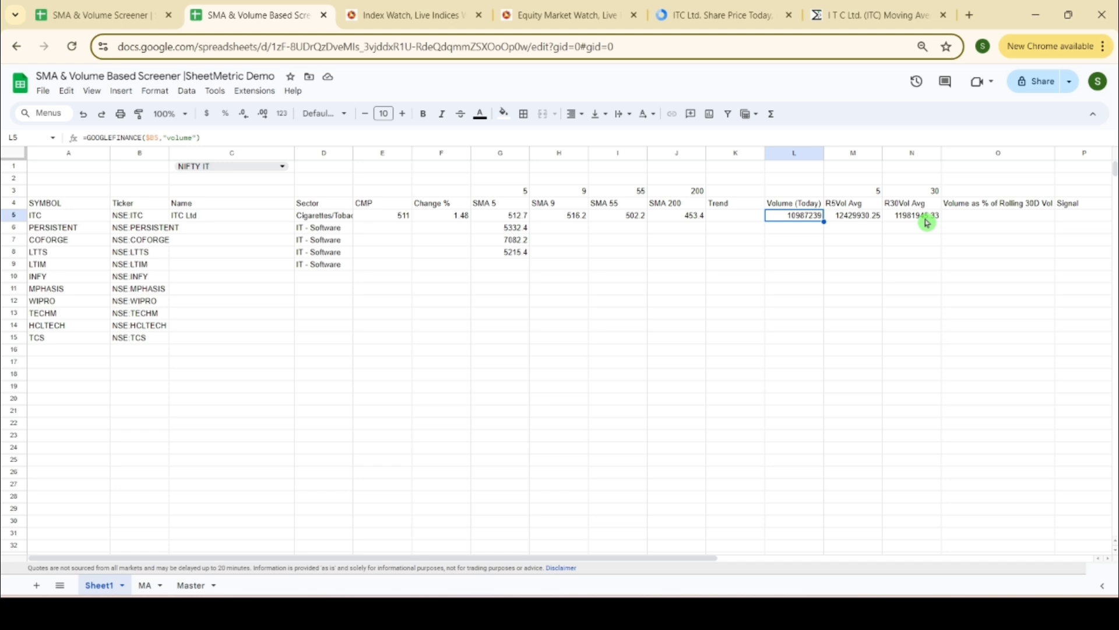
- Build a formula in O5 that divides today's volume L5 by the 30-day average volume N5
click(987, 215)
click(991, 215)
text(=)
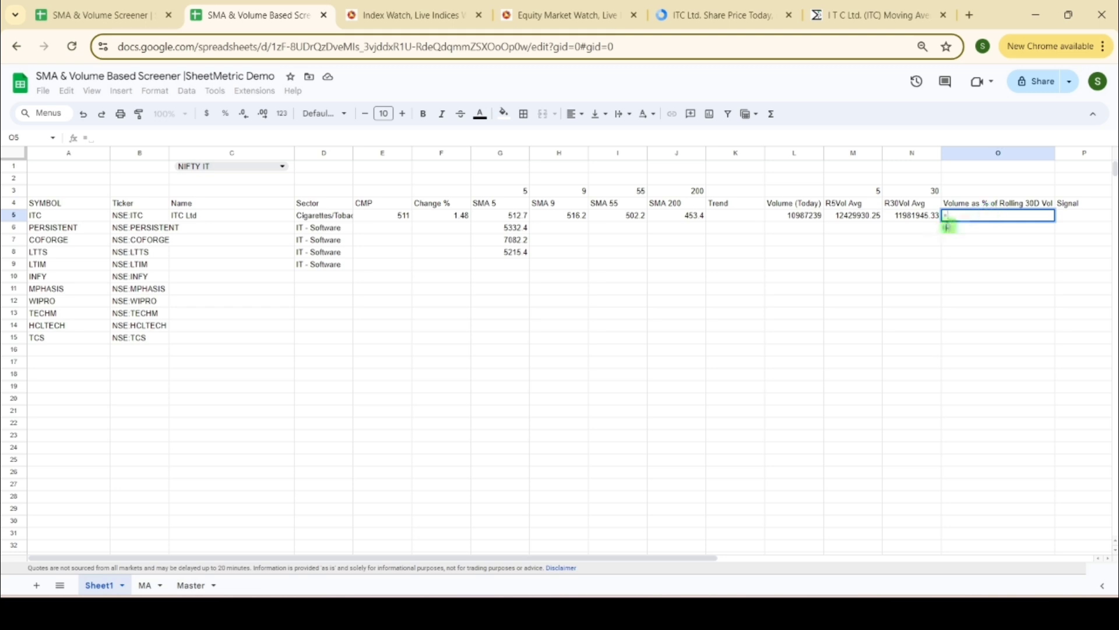
click(816, 217)
text(/)
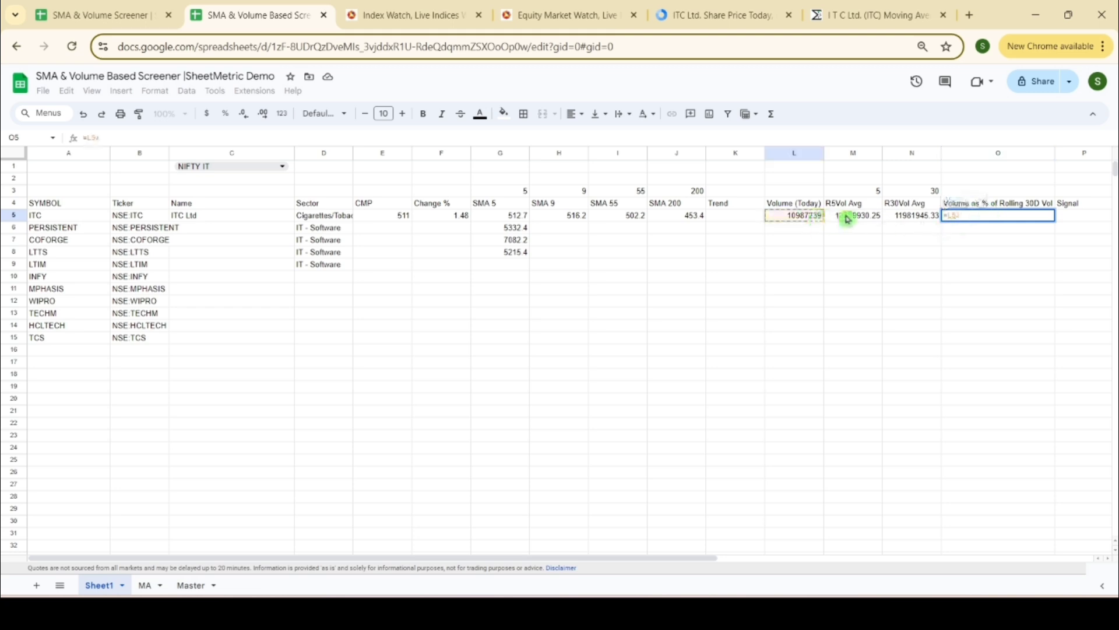
click(898, 217)
- Complete the O5 formula as =100*(L5/N5) and reduce the percentage to two decimal places
click(998, 211)
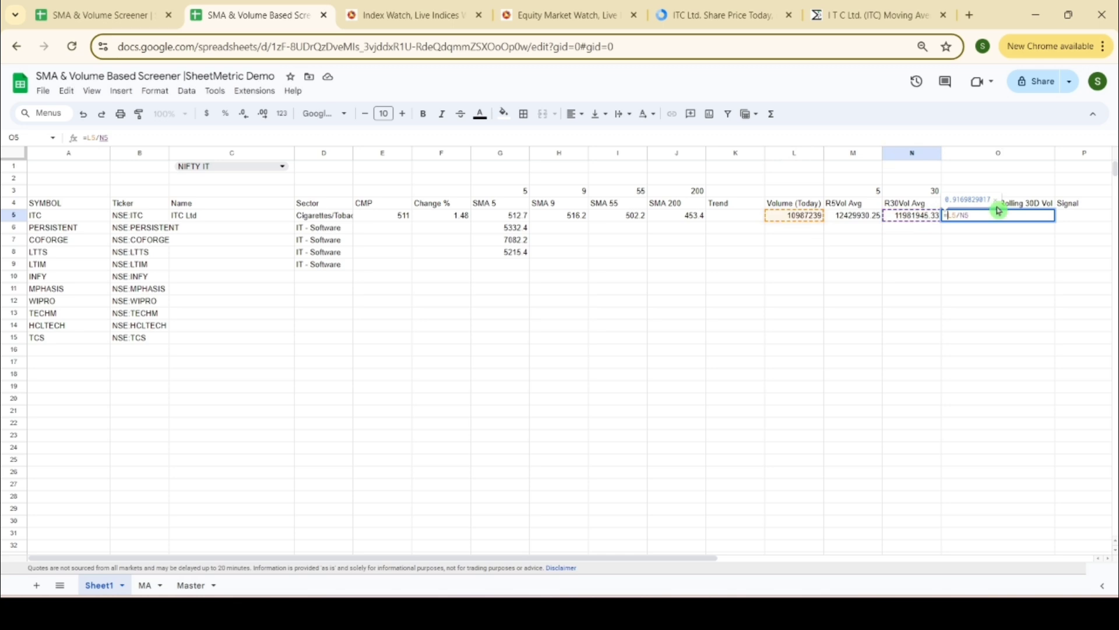
text(100*)
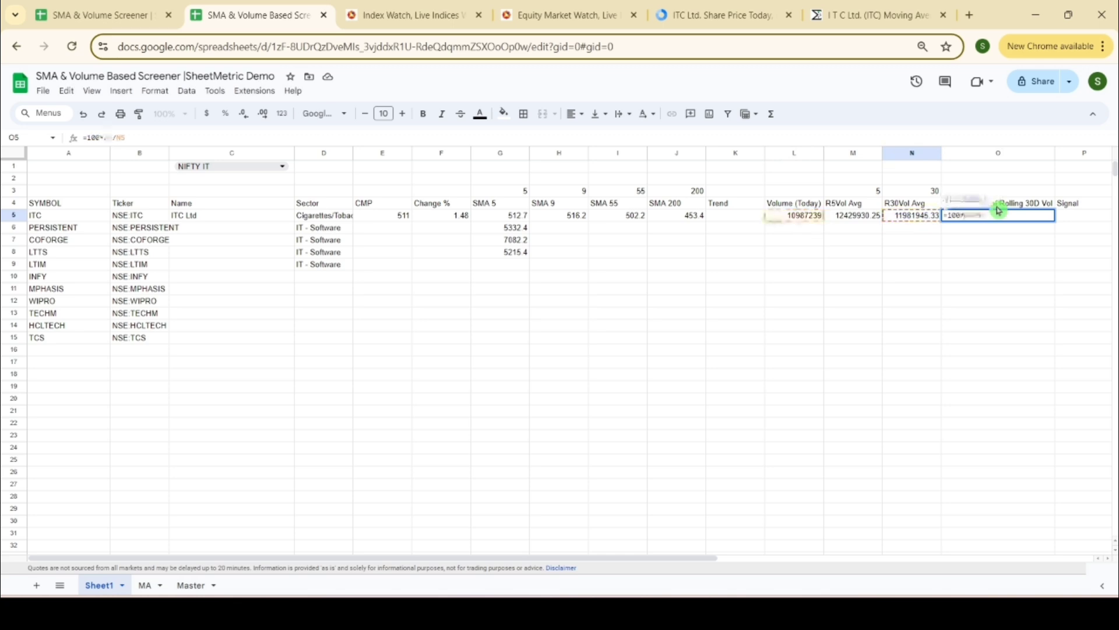
text(()
click(1017, 216)
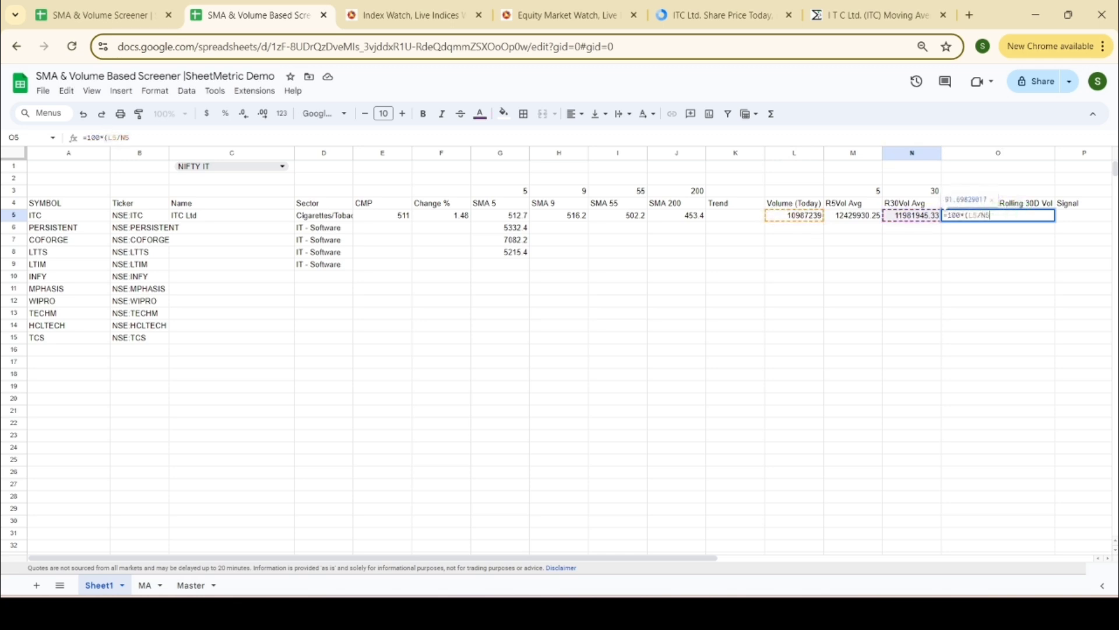
text())
key(Return)
click(1040, 217)
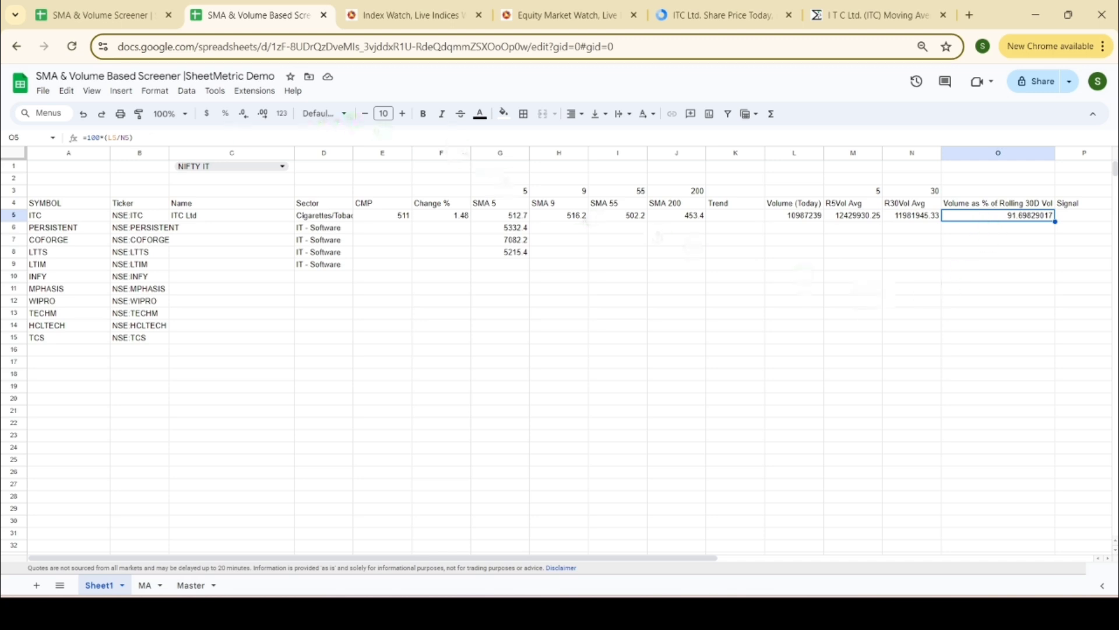
click(244, 114)
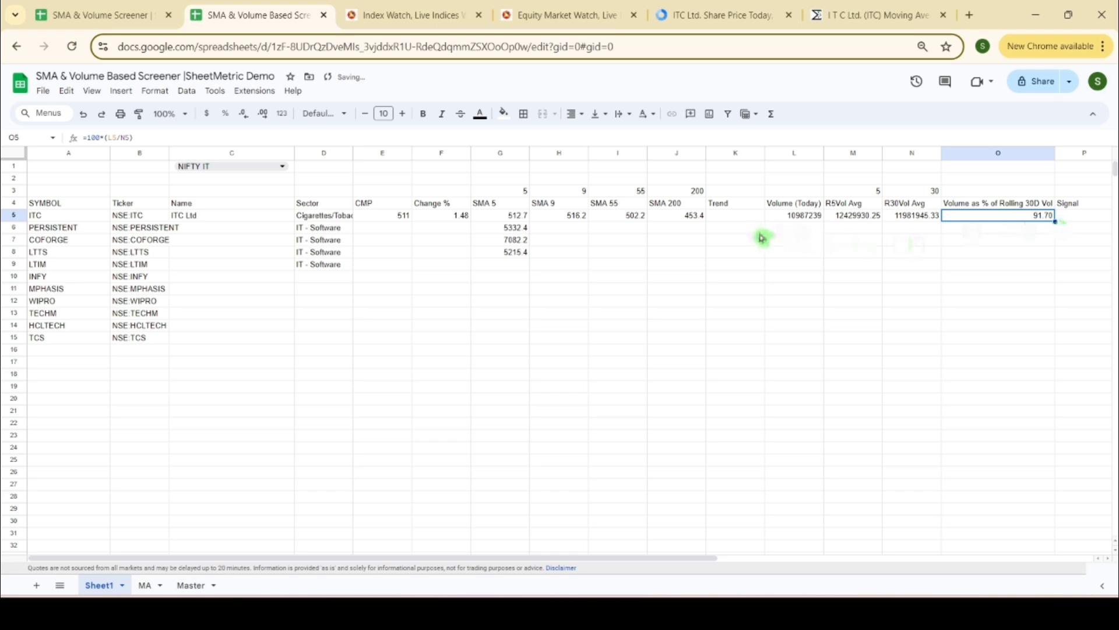
key(Left)
key(Left)
key(Left)
key(Left)
key(Left)
key(Left)
key(Left)
key(Left)
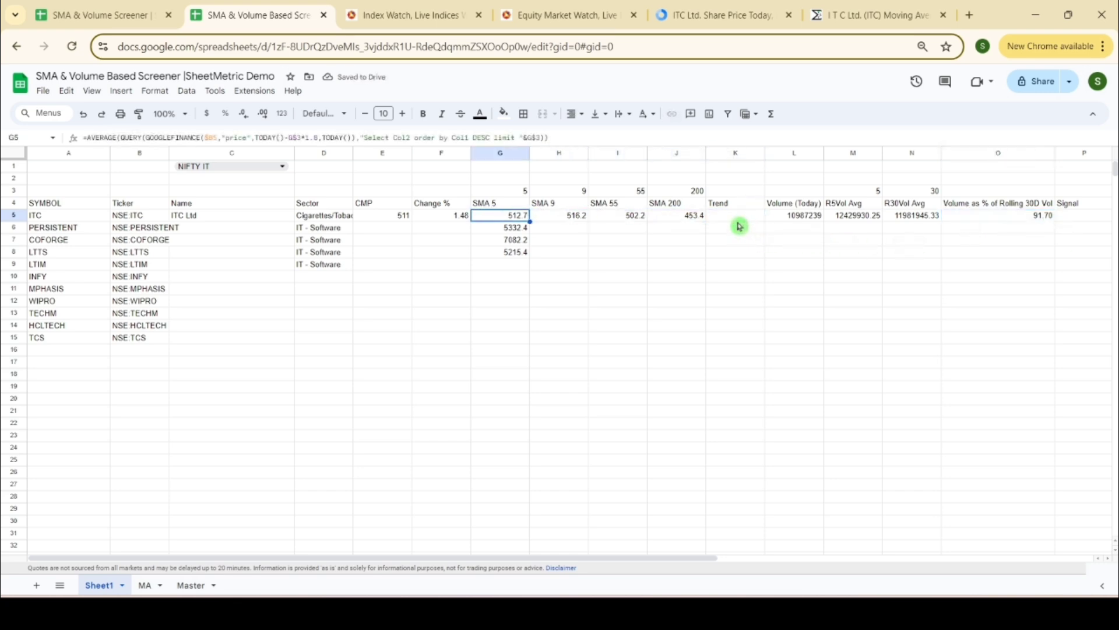
key(Right)
key(Right)
key(Right)
key(Right)
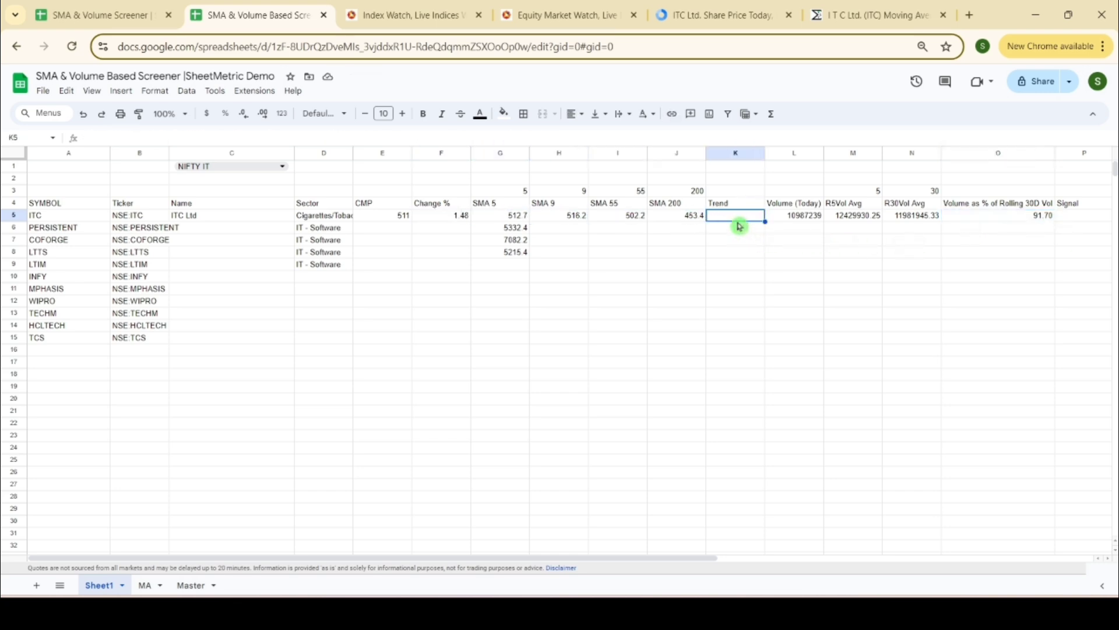
text(=)
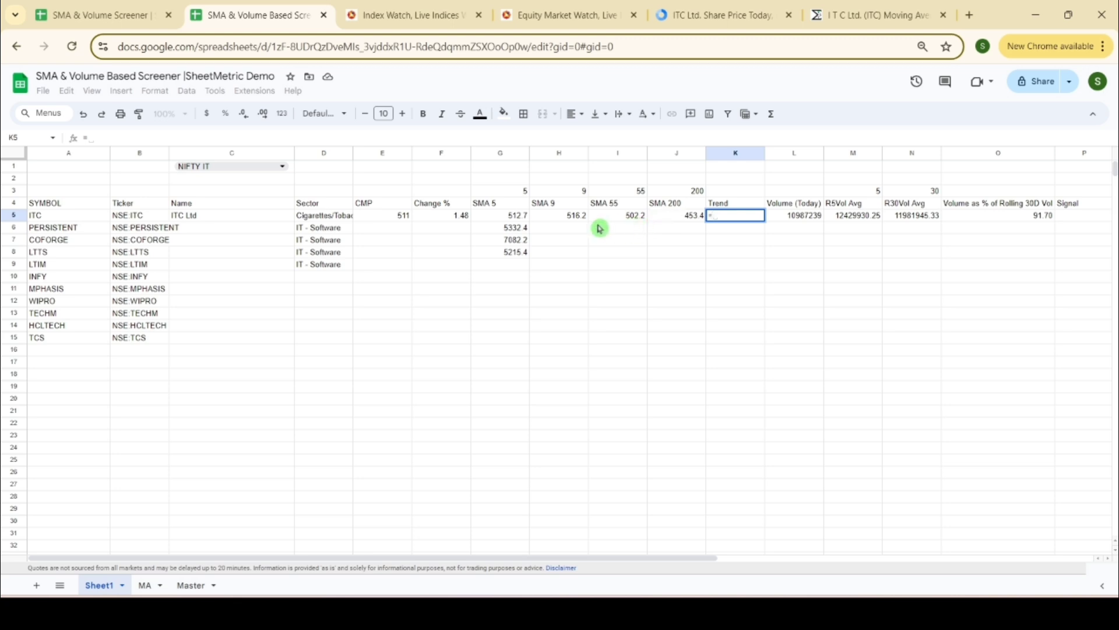
click(518, 194)
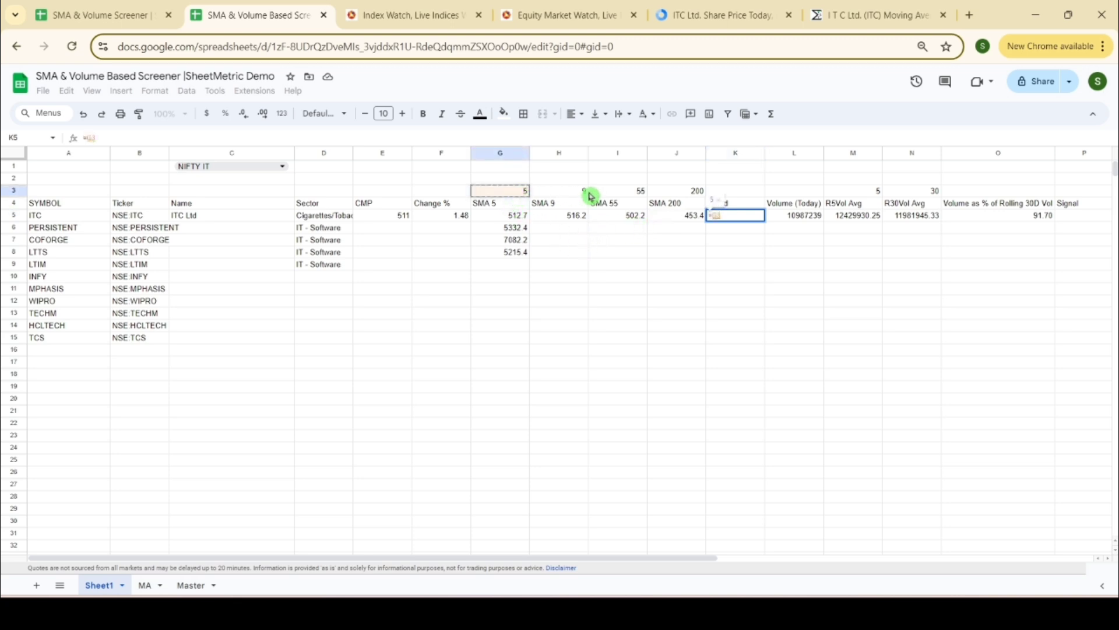
key(Escape)
- Try a period of 7 in G3 and restore it to 5
click(516, 196)
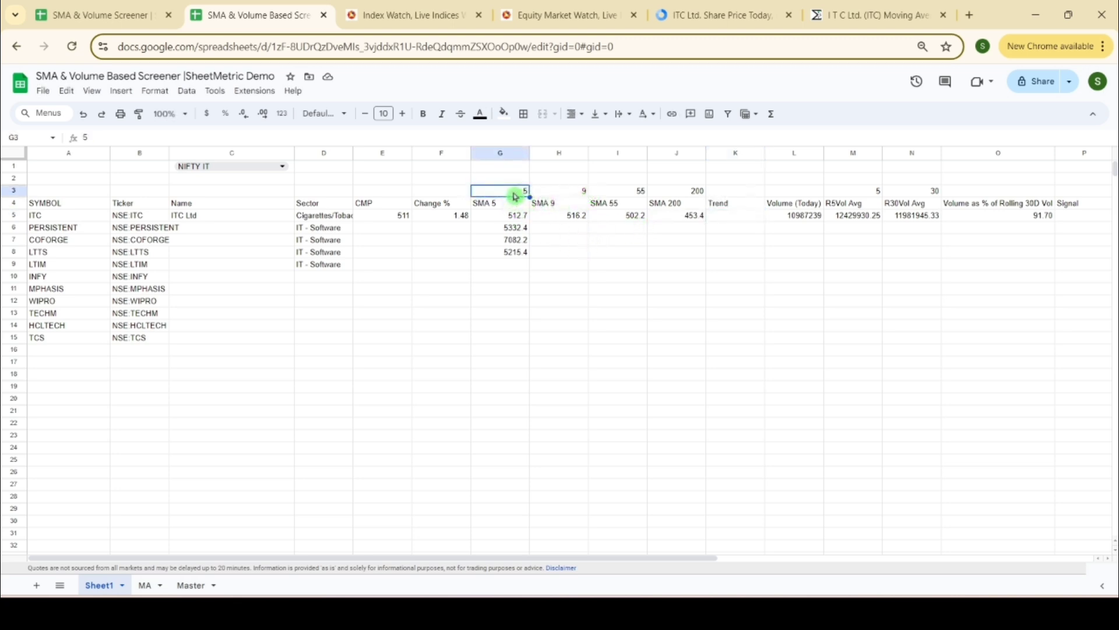
text(7)
key(Return)
click(515, 196)
text(5)
key(Right)
- Start an IF formula in K5 under Trend that tests whether the CMP in E5 is greater than the SMA in G5
key(Right)
key(Right)
key(Right)
key(Down)
key(Down)
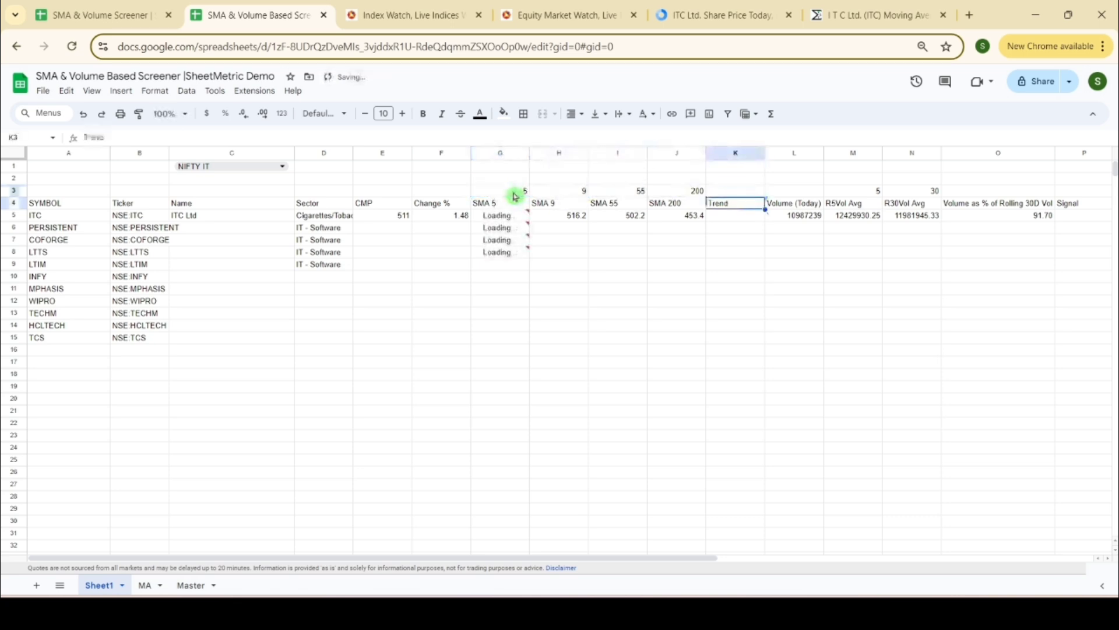
text(=IF)
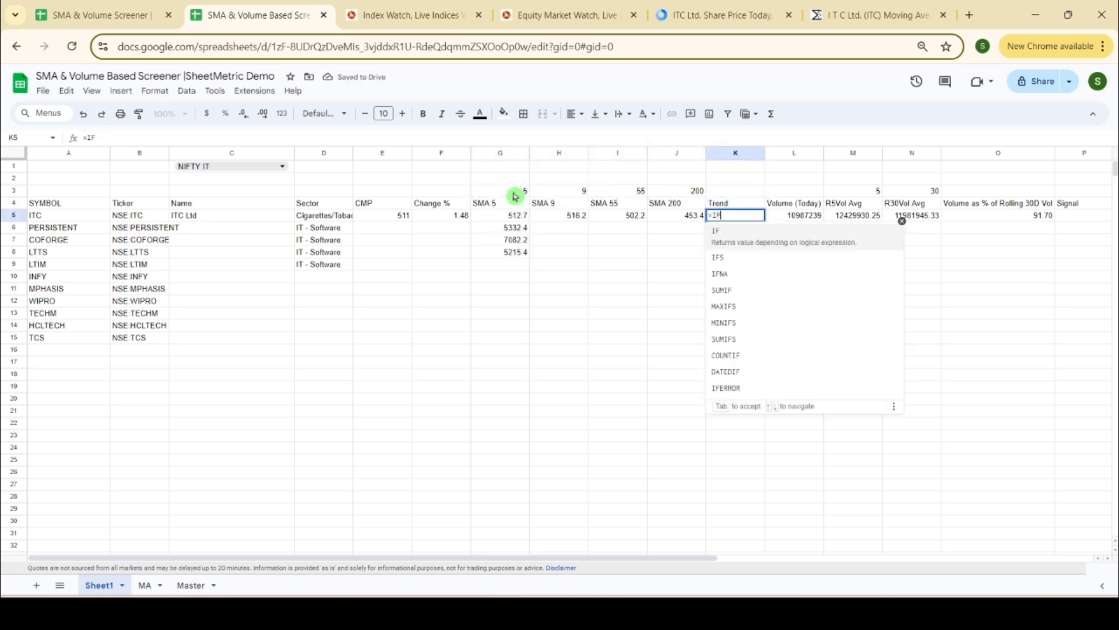
click(740, 242)
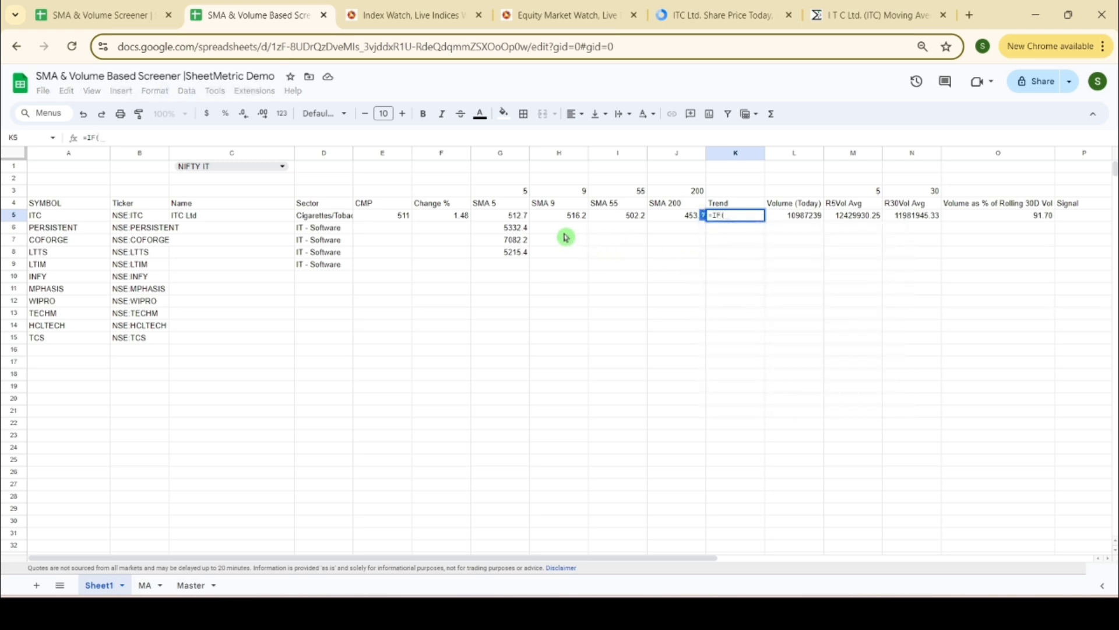
click(401, 220)
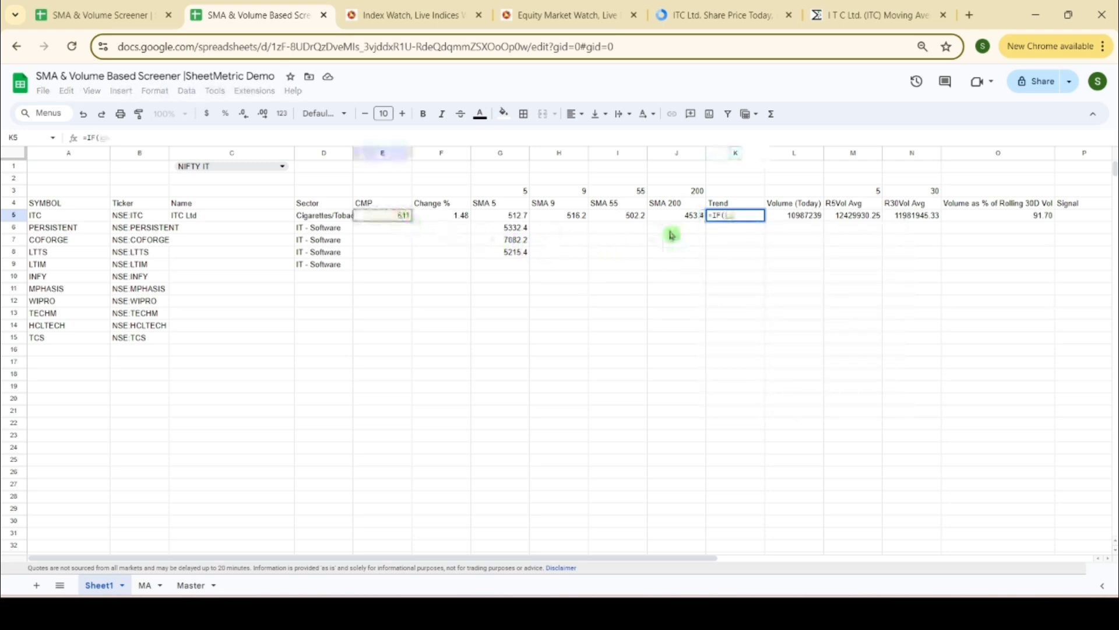
text(>)
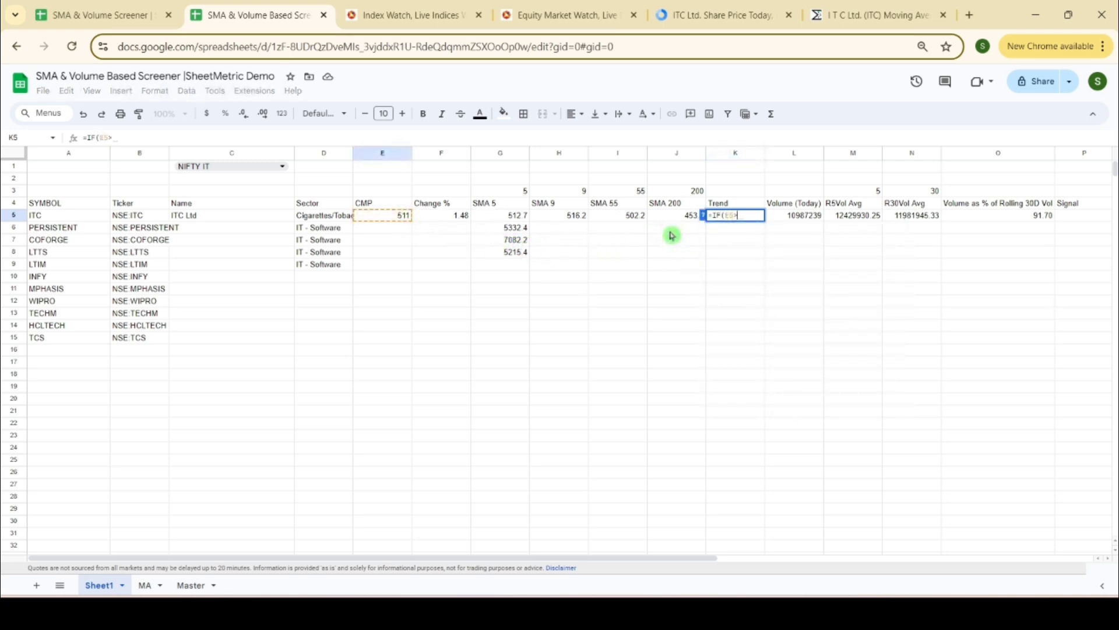
click(522, 218)
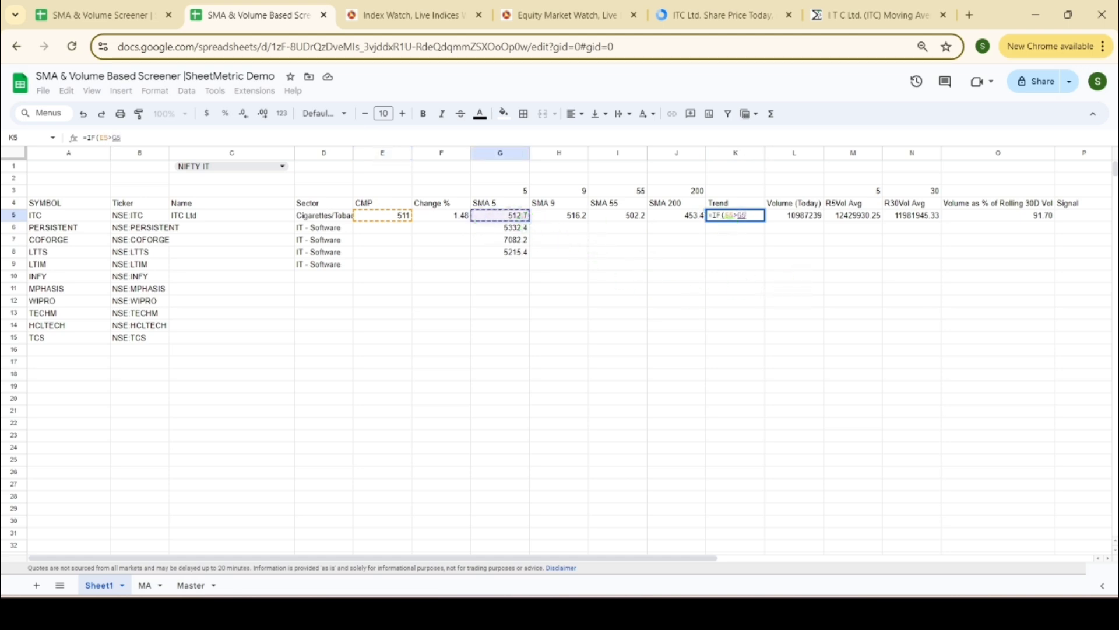
- Nest the E5>G5 test inside an AND function in the K5 formula, ready for another condition
click(728, 215)
text(AND)
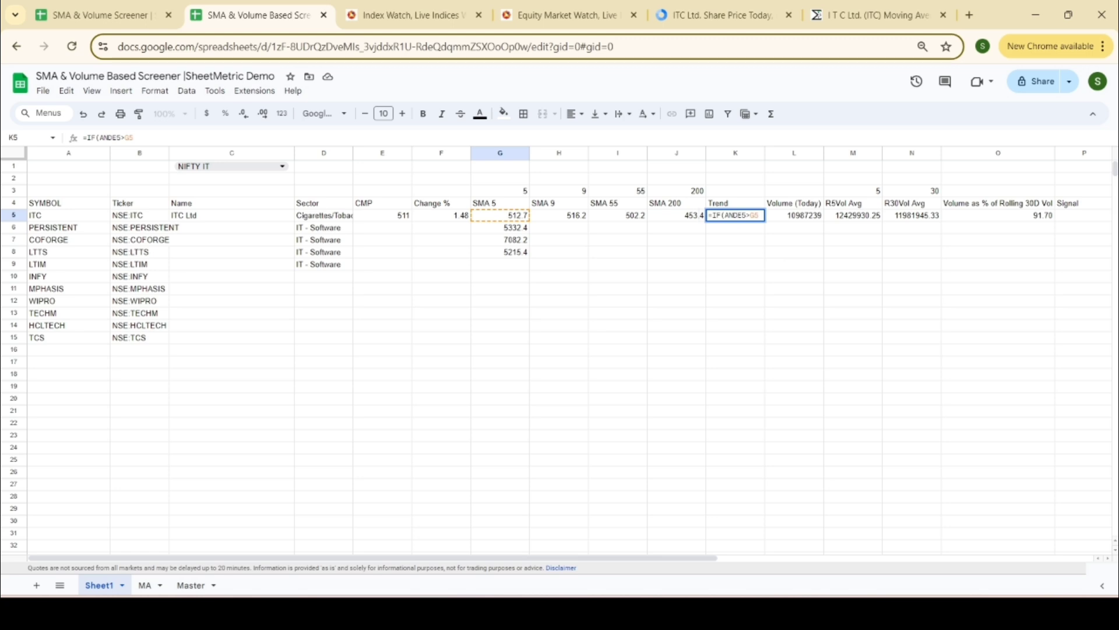
text(()
click(761, 217)
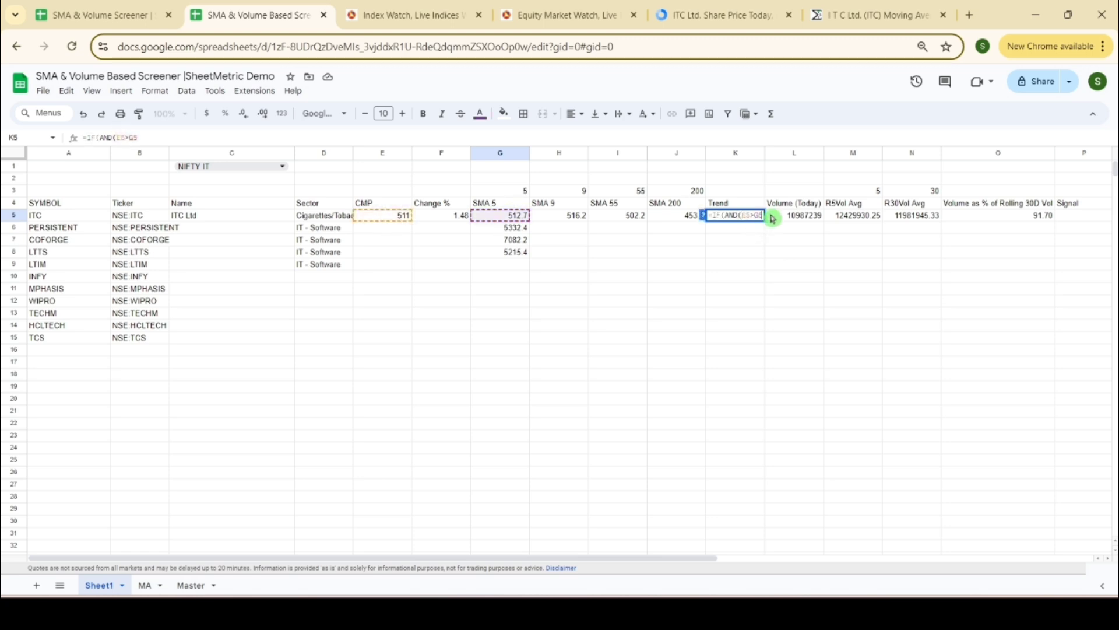
text(,)
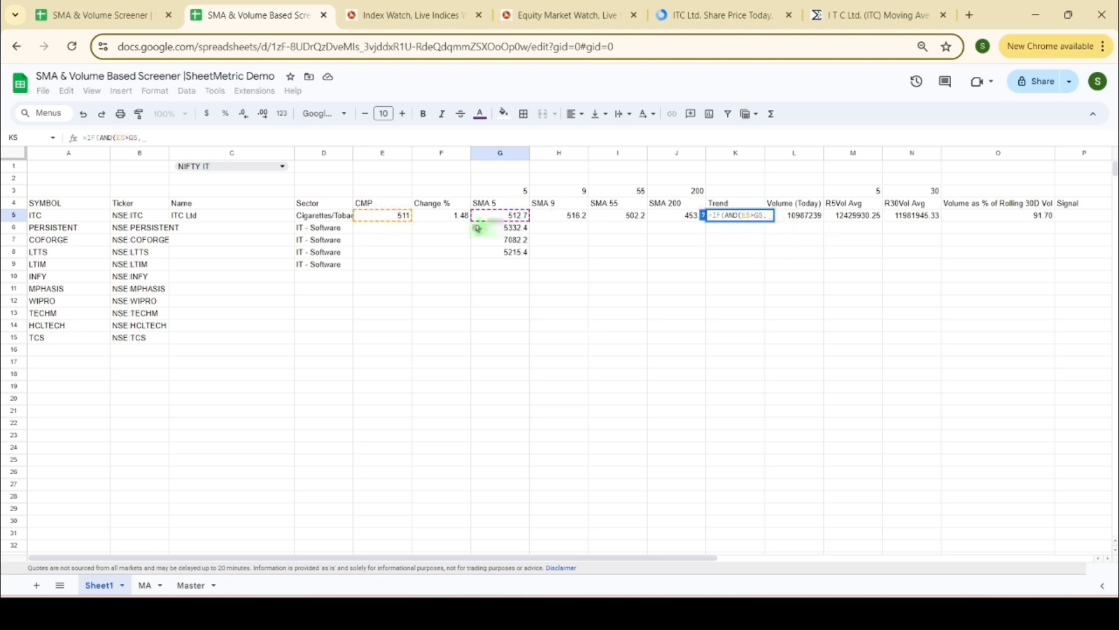
- Add the conditions E5>H5 and E5>I5 to the AND test in K5
click(404, 219)
text(>)
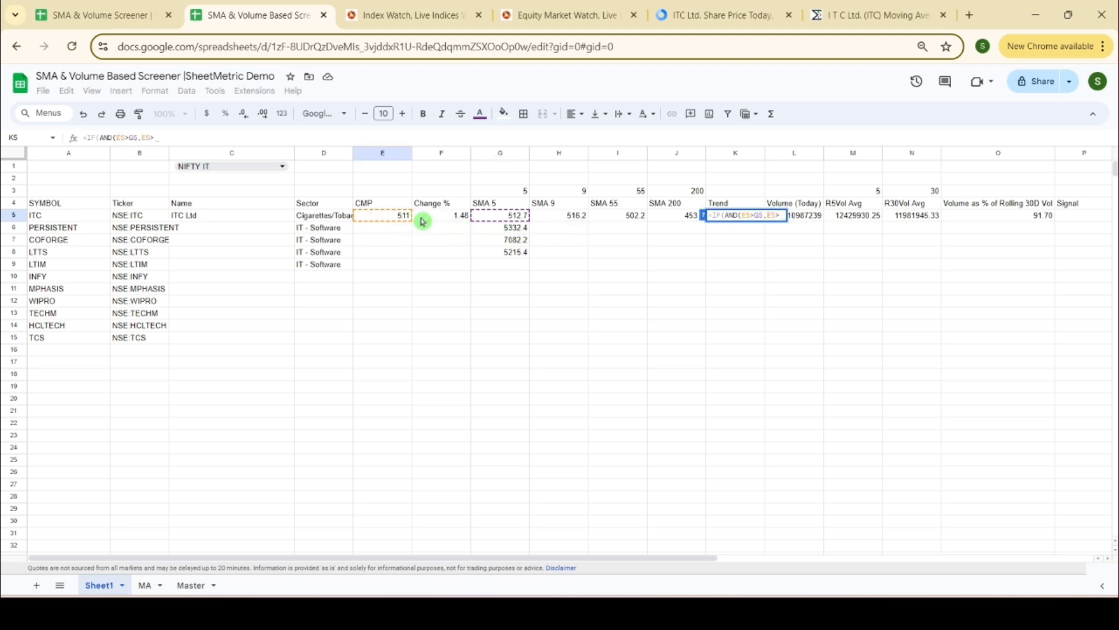
click(556, 218)
text(,)
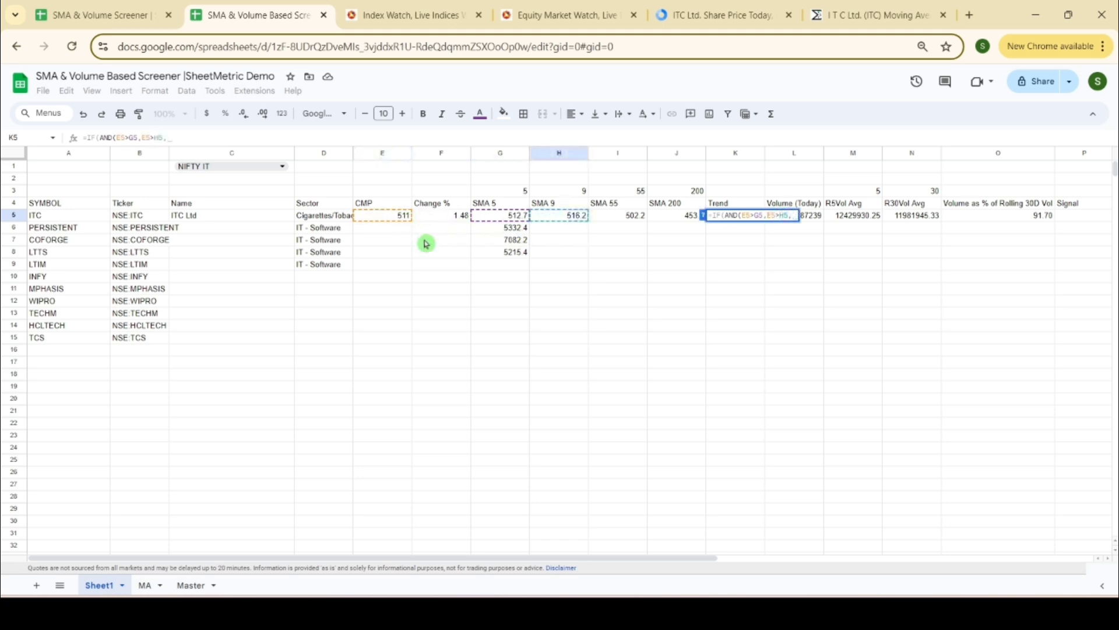
click(399, 216)
text(>)
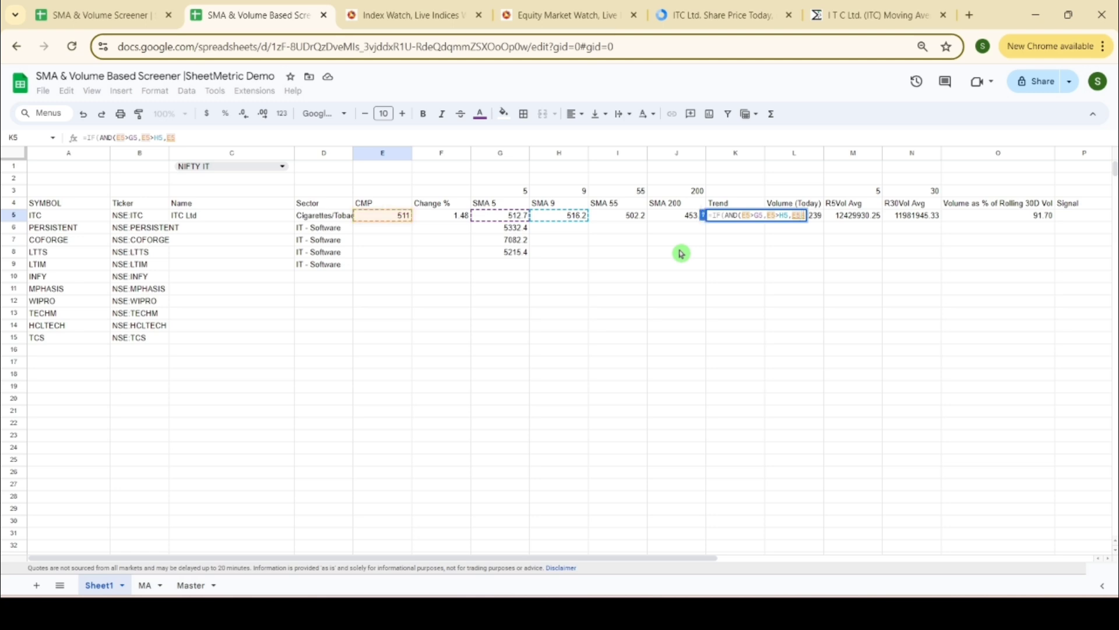
click(638, 219)
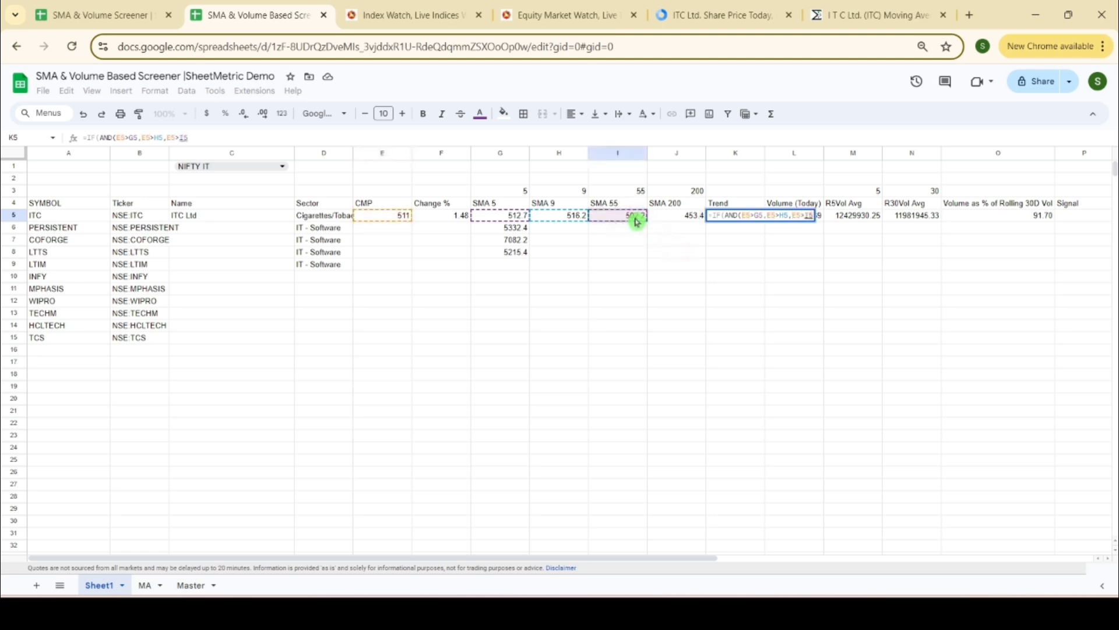
text(,)
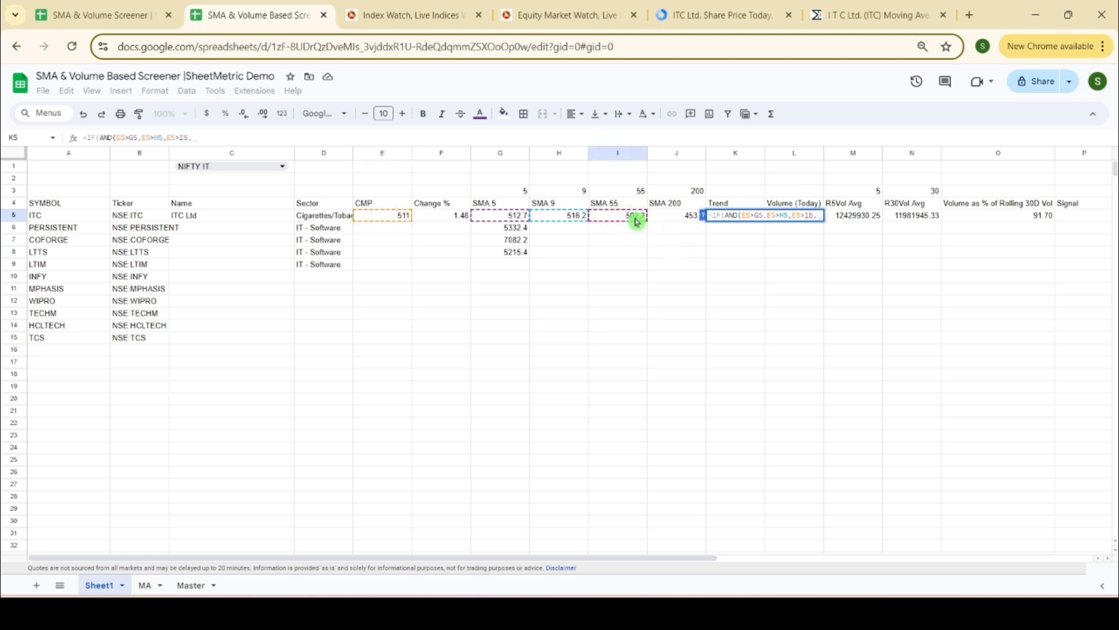
- Add the condition E5>J5 and complete the K5 formula to return "UP" when all tests are true, otherwise an empty string
click(403, 219)
text(>)
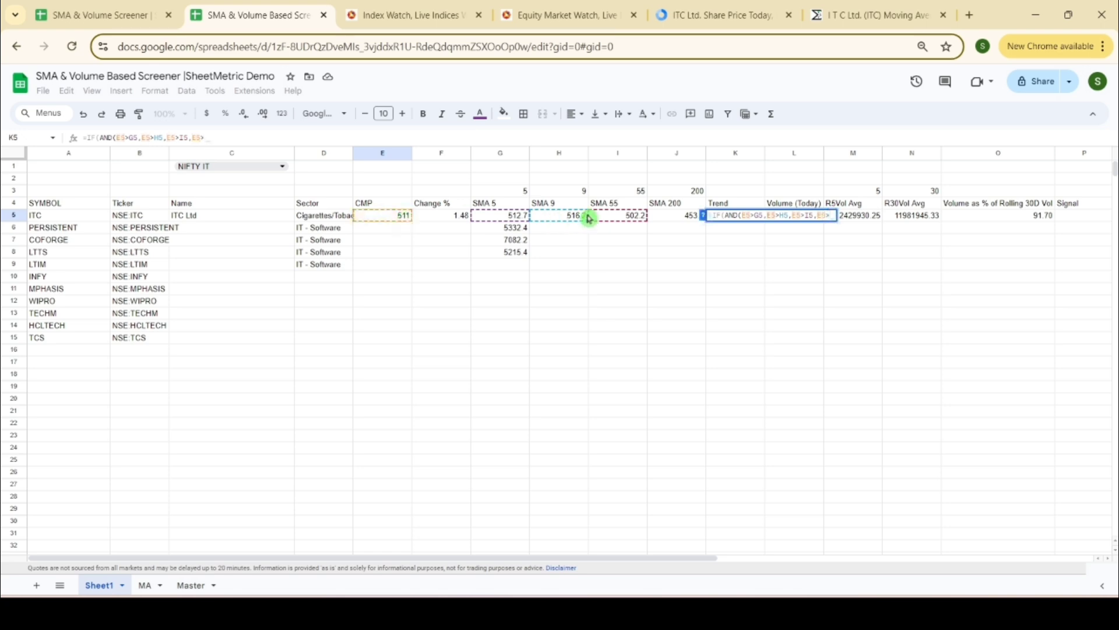
click(665, 219)
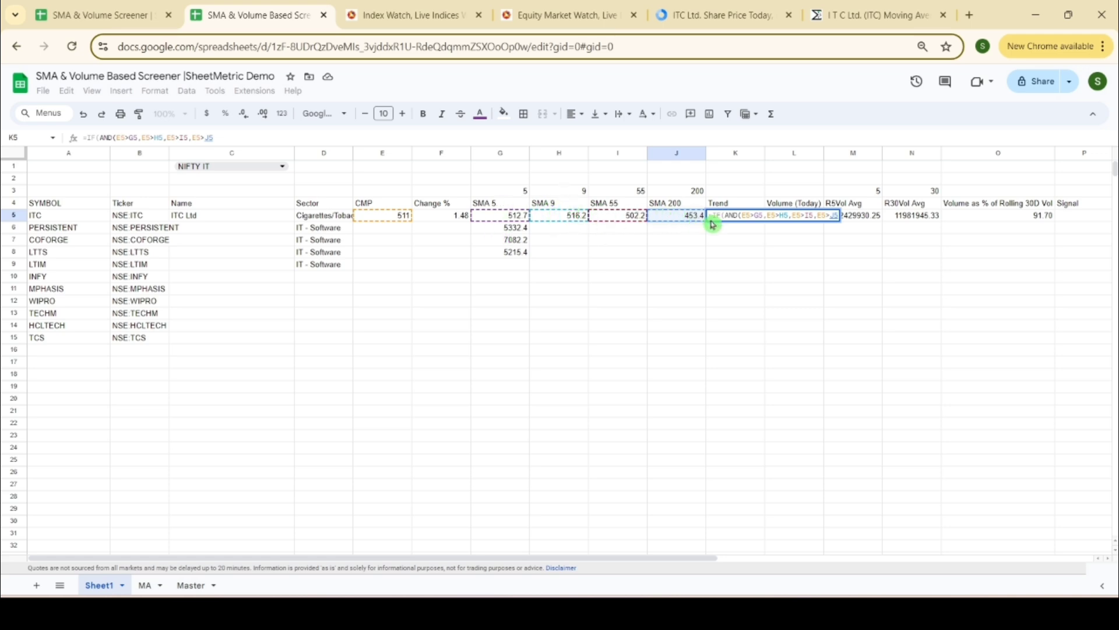
text())
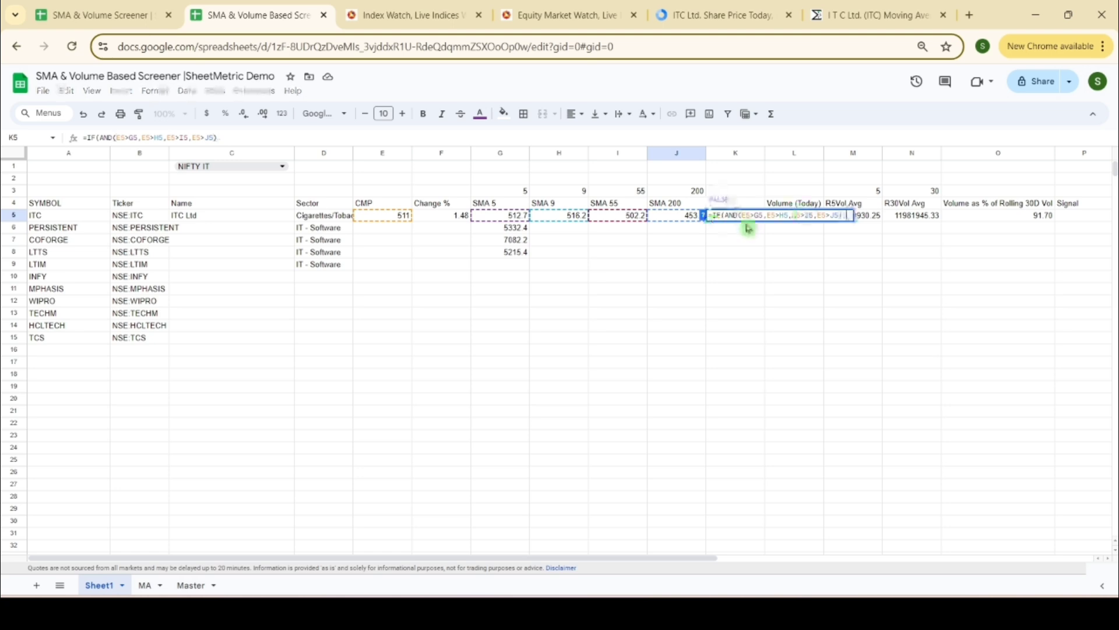
text(,)
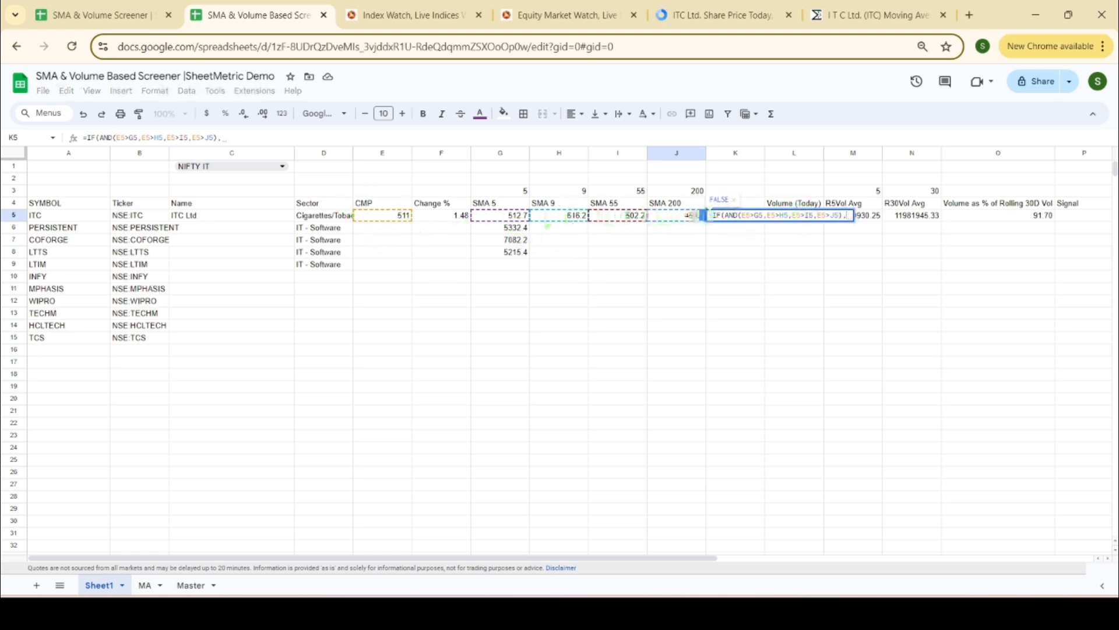
text(")
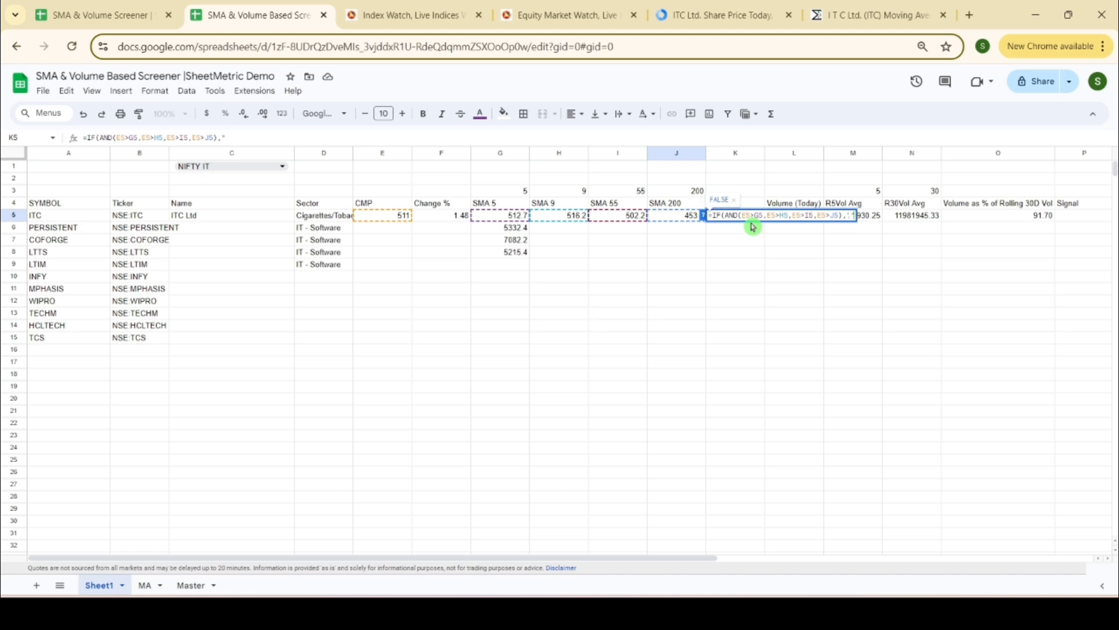
text(UP",""))
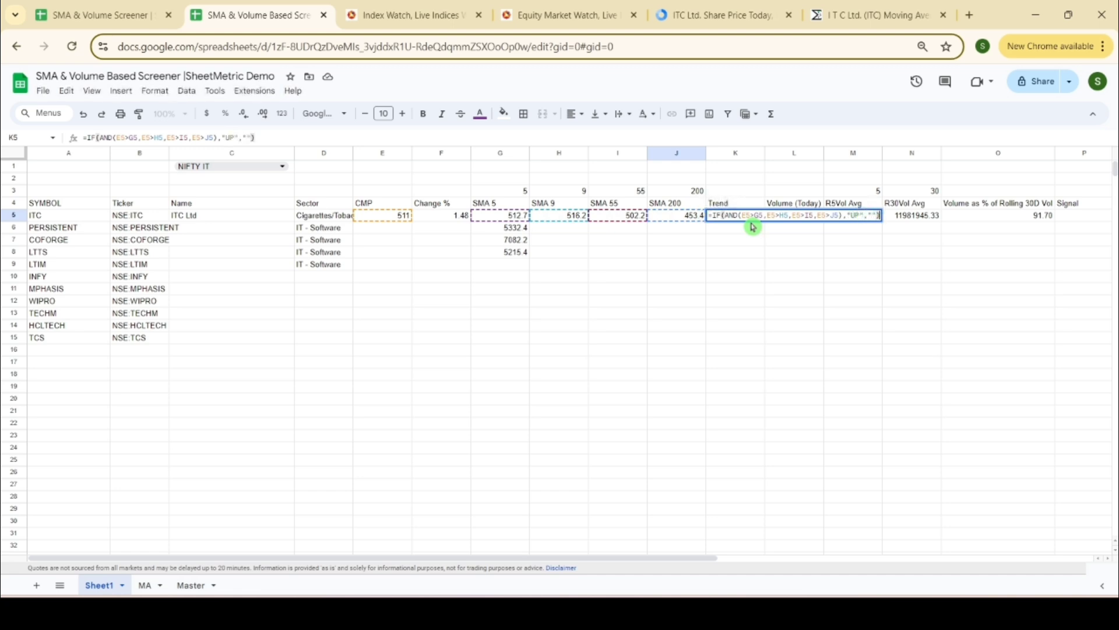
key(Return)
- Fill the K5 trend formula down to row 10 and across into column L
key(shift+Down)
key(shift+Down)
key(shift+Down)
key(shift+Down)
key(shift+Down)
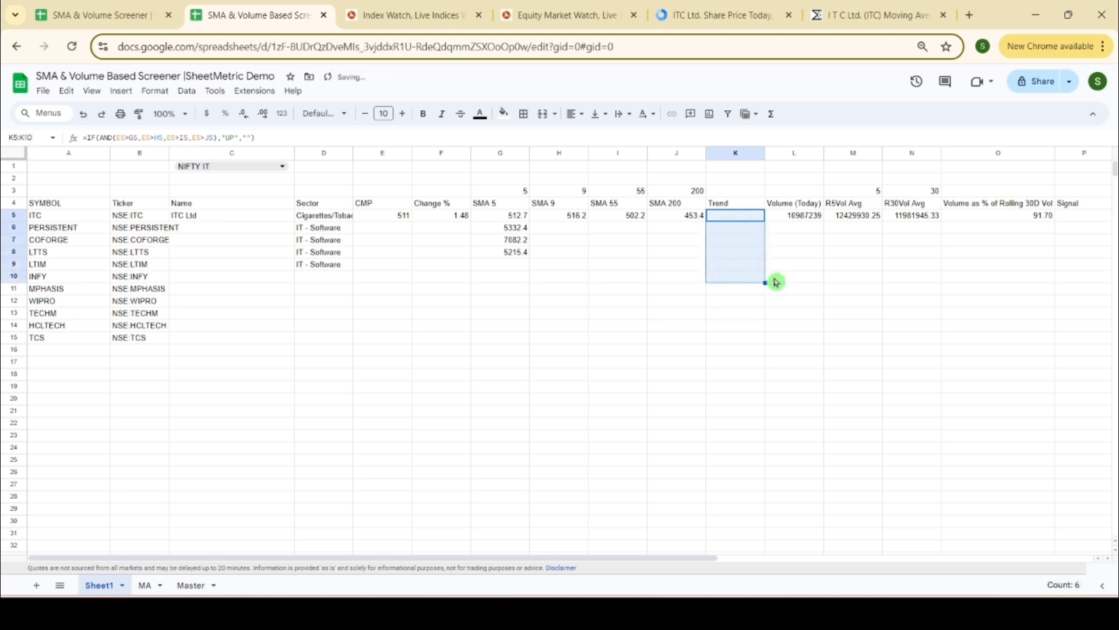
drag(765, 283, 767, 283)
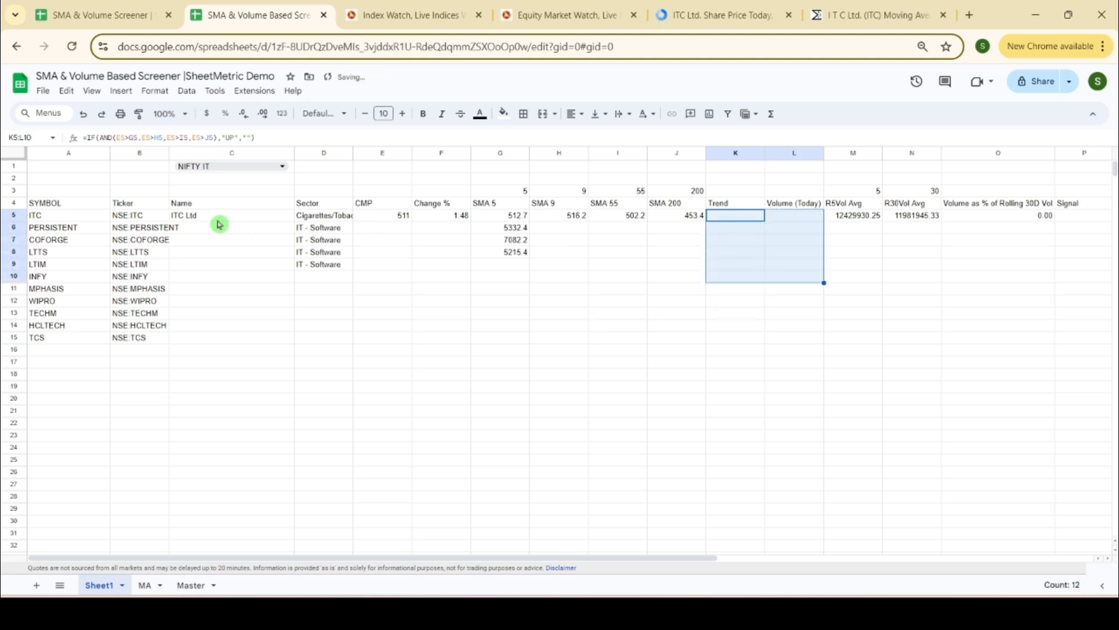
- Replace the symbol in A5 with MPHASIS to test the trend formula
click(102, 214)
text(M)
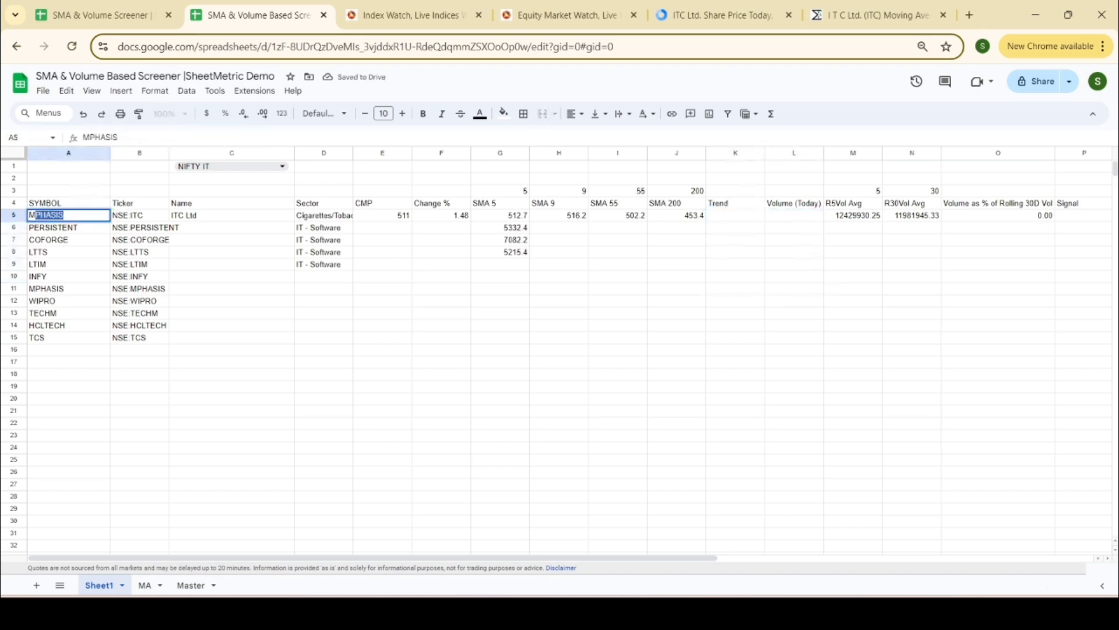
text(PHas)
key(Return)
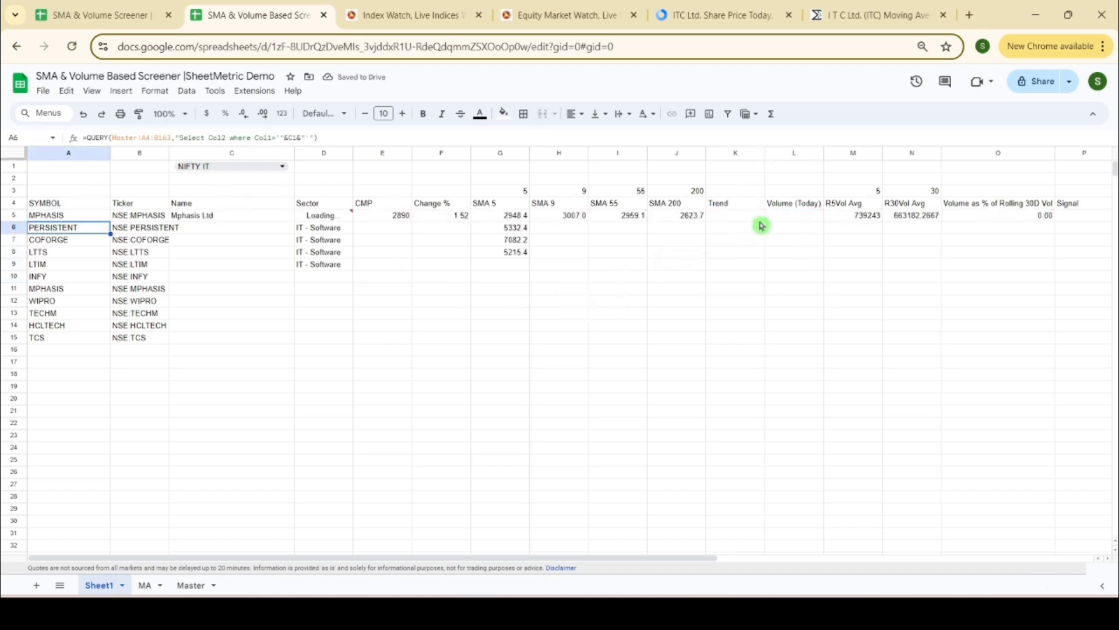
- Find a stock with an upward trend marker in the finished screener spreadsheet and enter its symbol MCX in A5 of the demo sheet
key(Up)
click(86, 5)
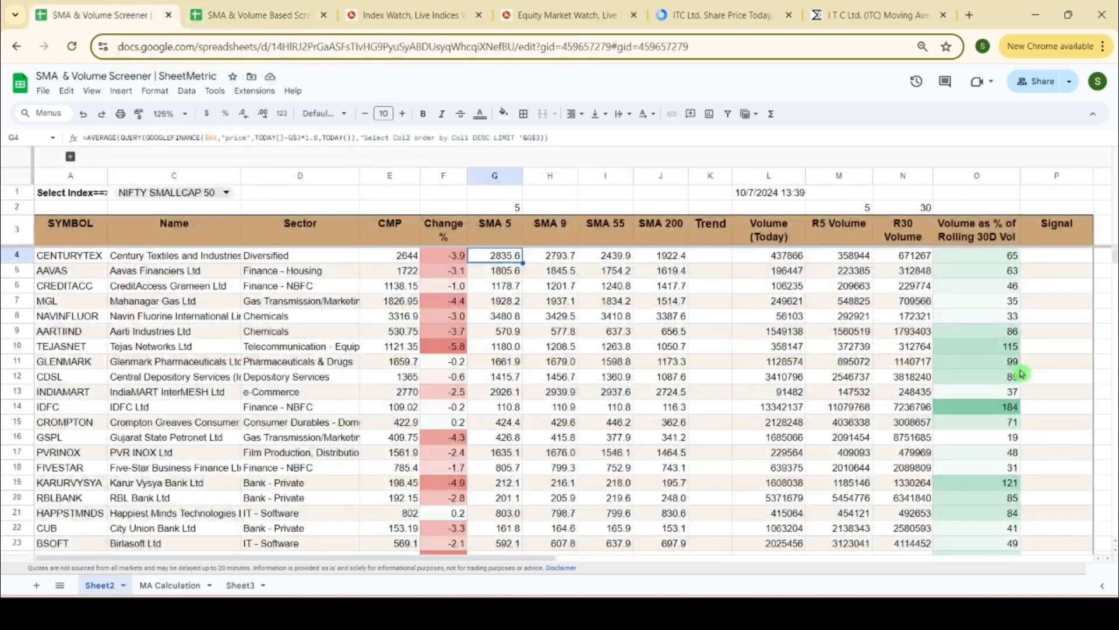
scroll(719, 366, down, 6)
scroll(720, 366, up, 4)
scroll(719, 366, down, 4)
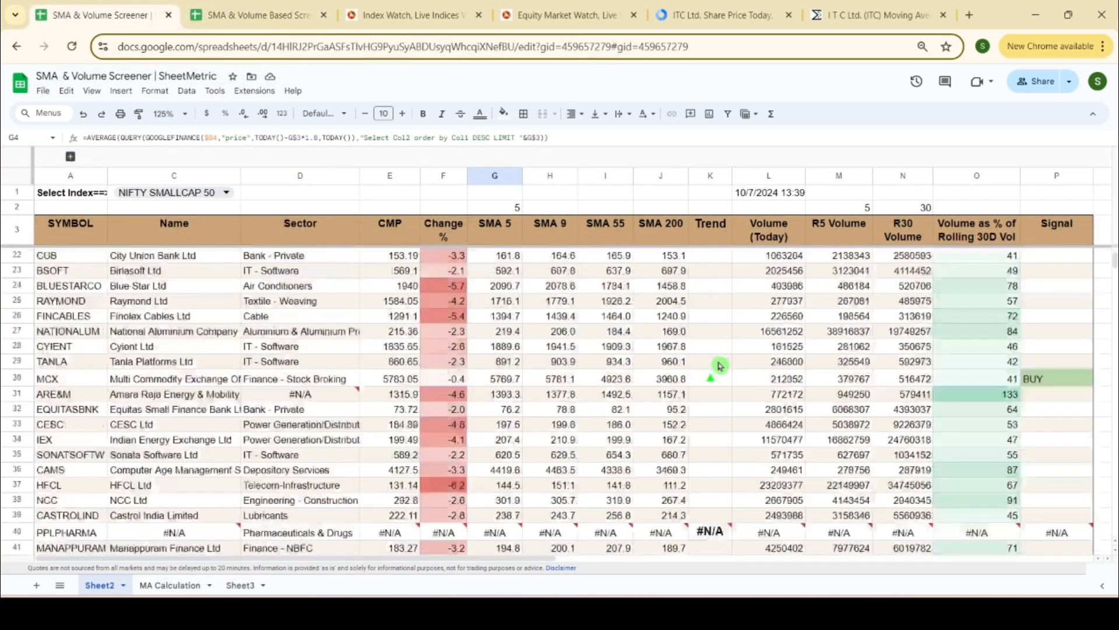
click(268, 6)
key(Delete)
text(MCX)
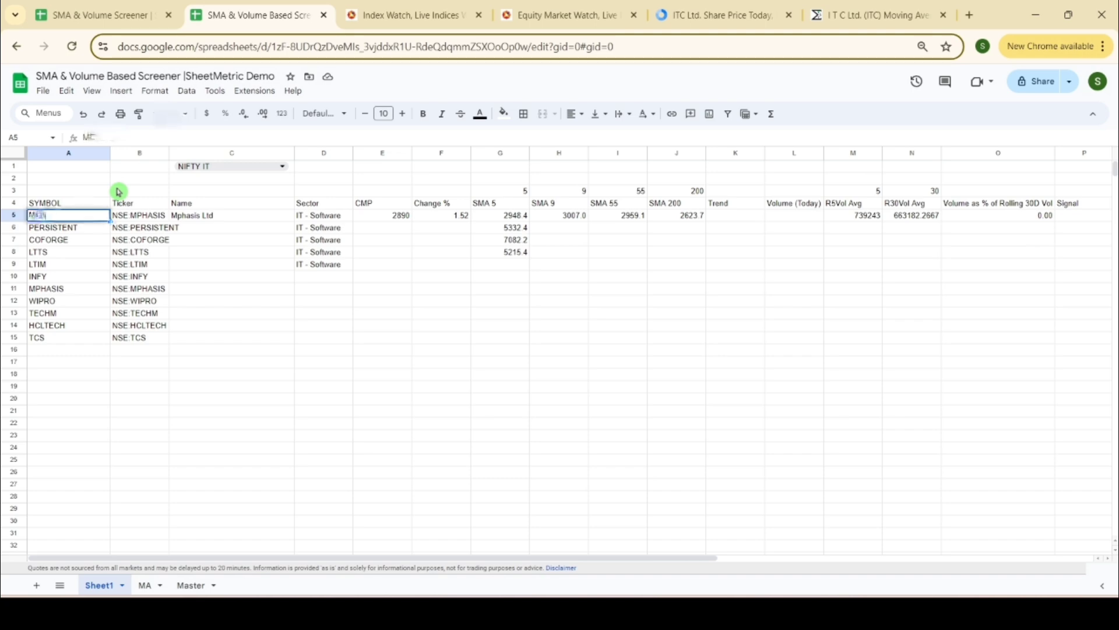
key(Return)
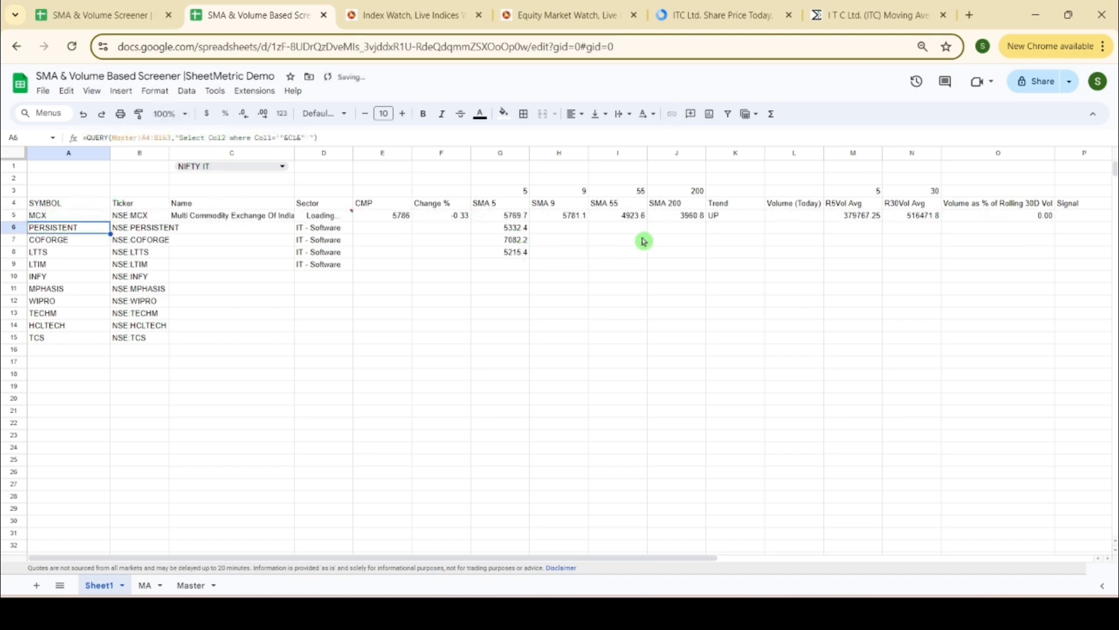
- Compare the K5 trend result with the trend marker shown in the finished screener spreadsheet
click(738, 216)
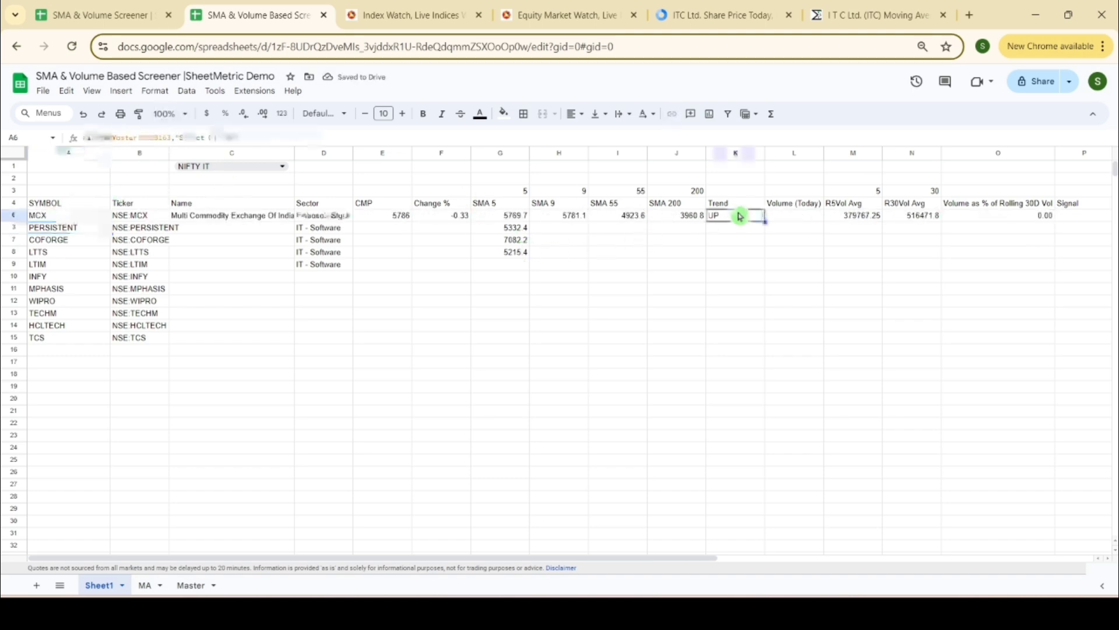
click(106, 5)
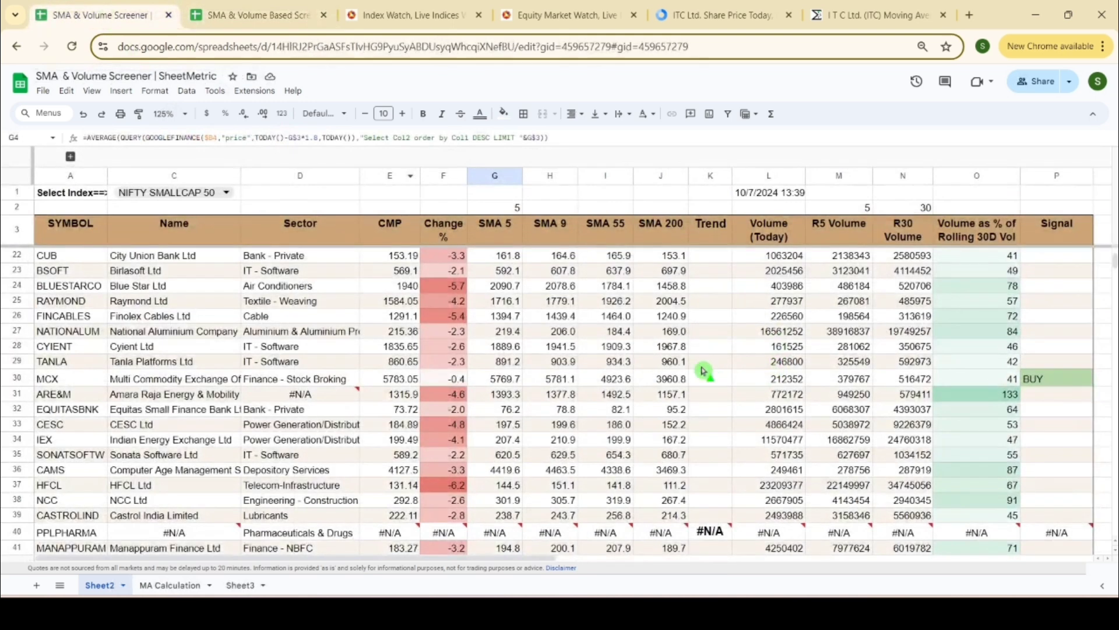
click(256, 14)
- Try the formula =CHAR(9650) in K1 to produce an upward triangle symbol, and clear the cell again
click(743, 169)
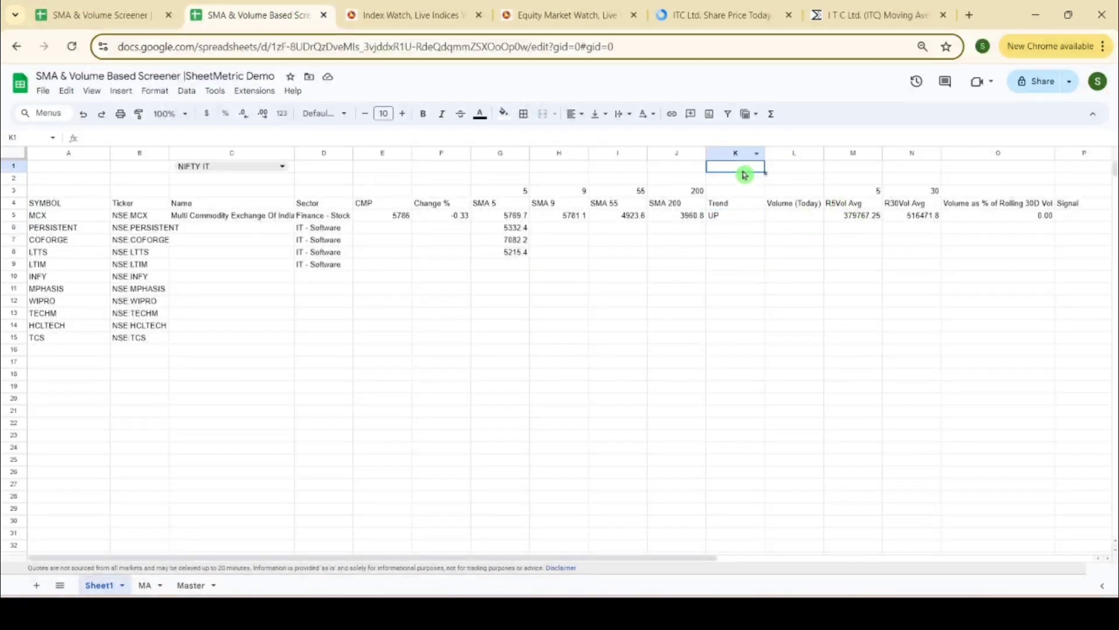
text(=)
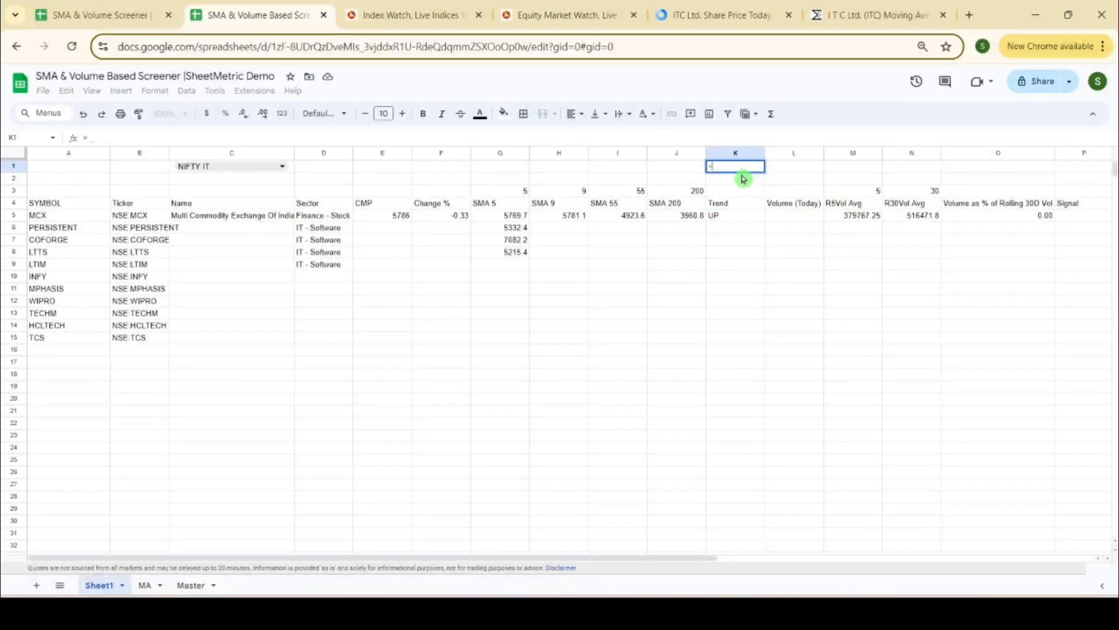
text(cor)
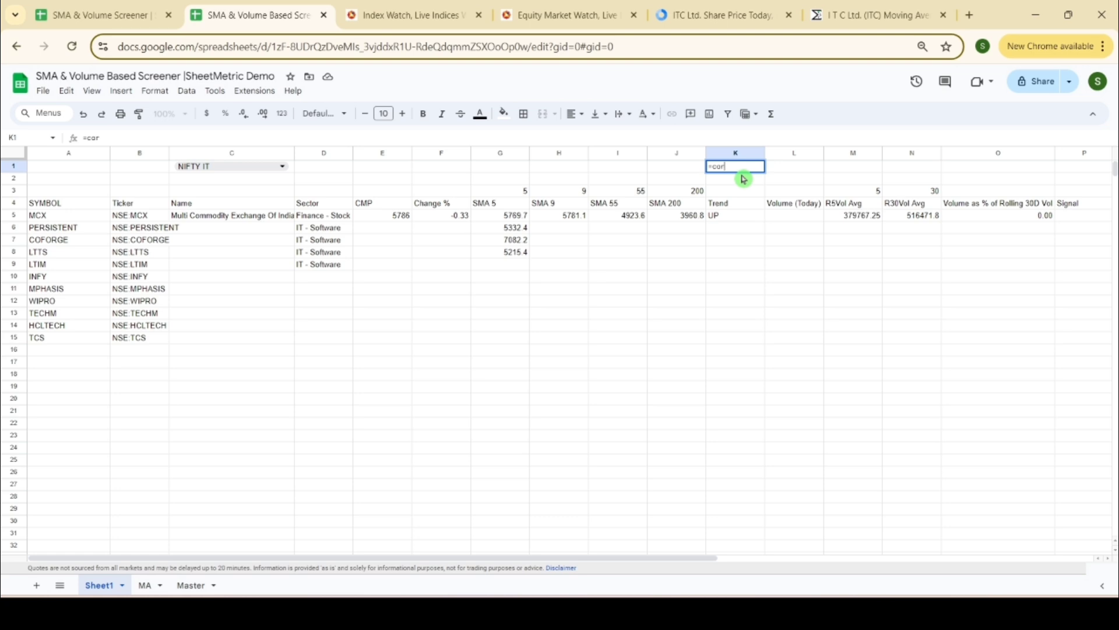
key(BackSpace)
key(BackSpace)
text(har)
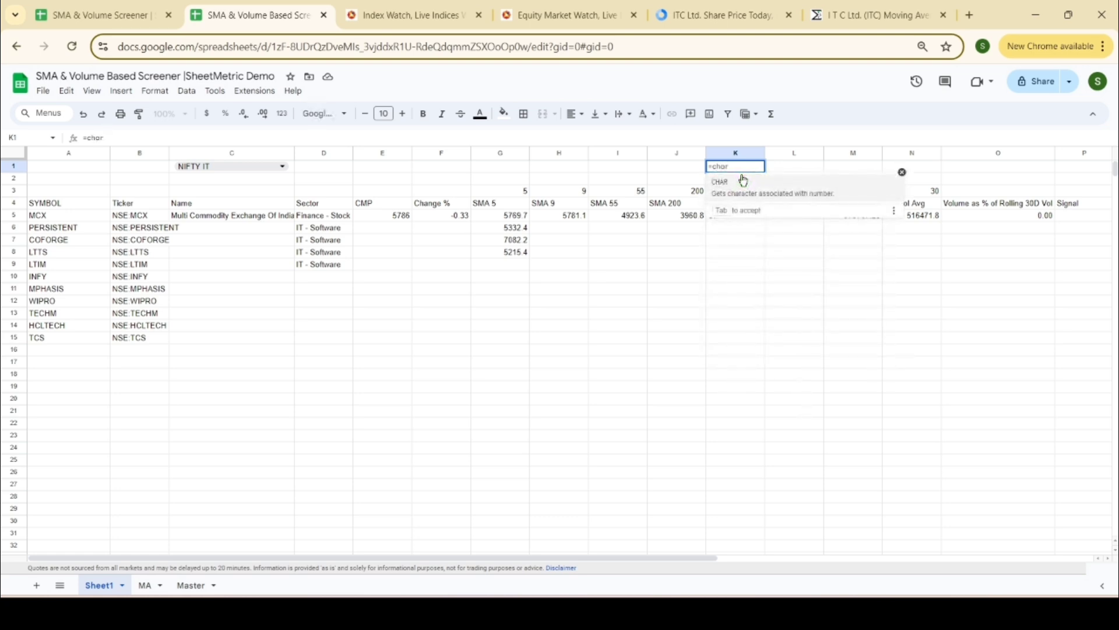
click(743, 179)
text(9650))
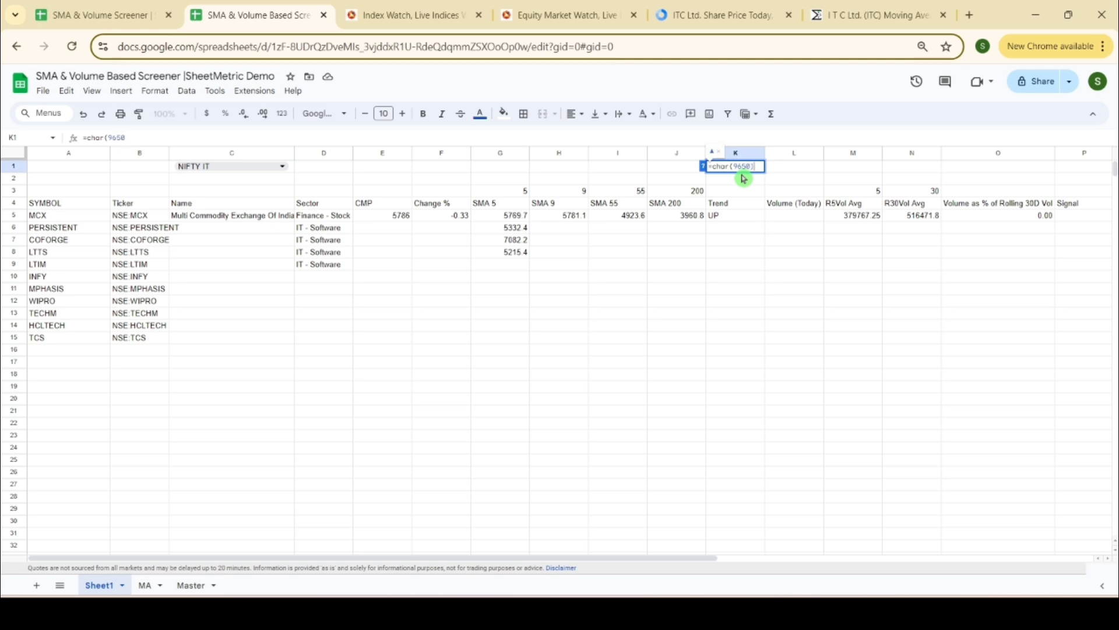
key(Return)
click(737, 167)
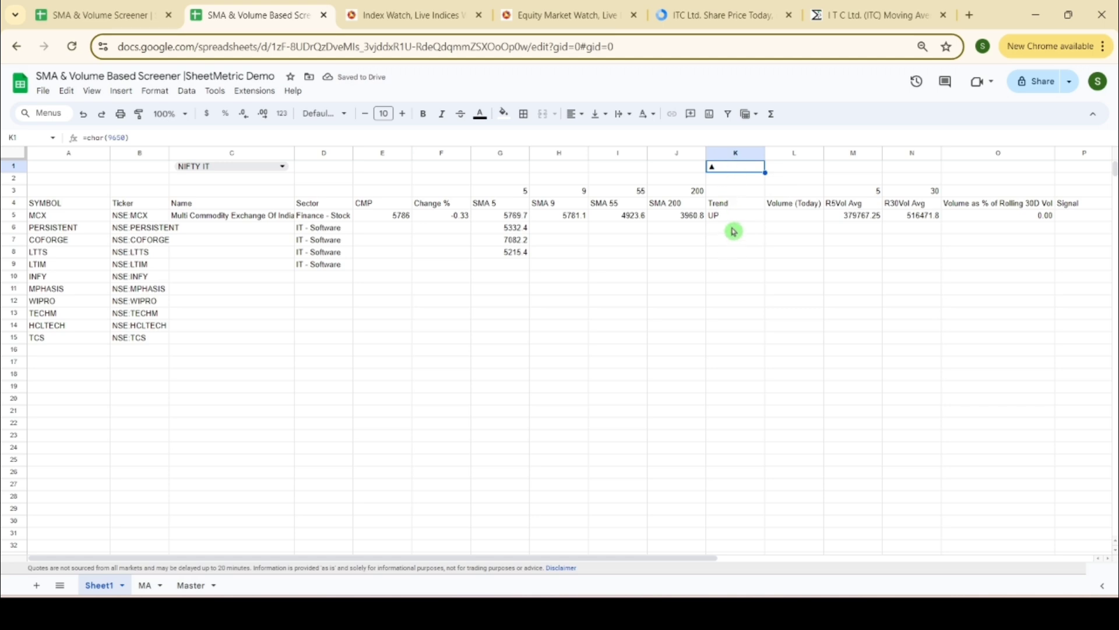
key(Delete)
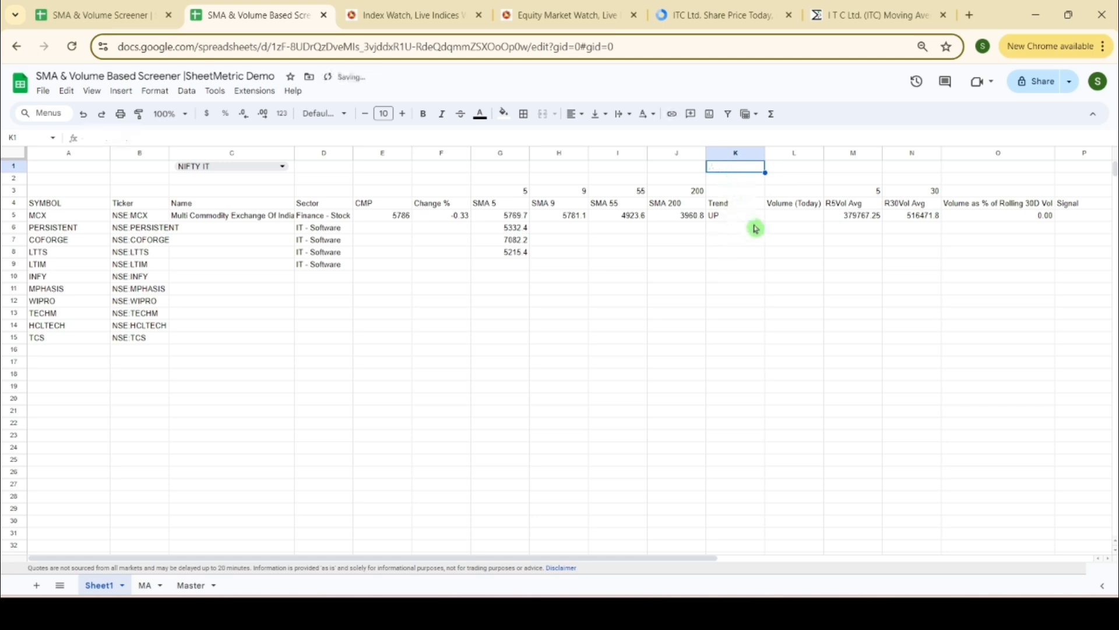
- Copy the Change % formula from F5 into L5 and set its GOOGLEFINANCE attribute to "volume"
click(749, 221)
click(794, 217)
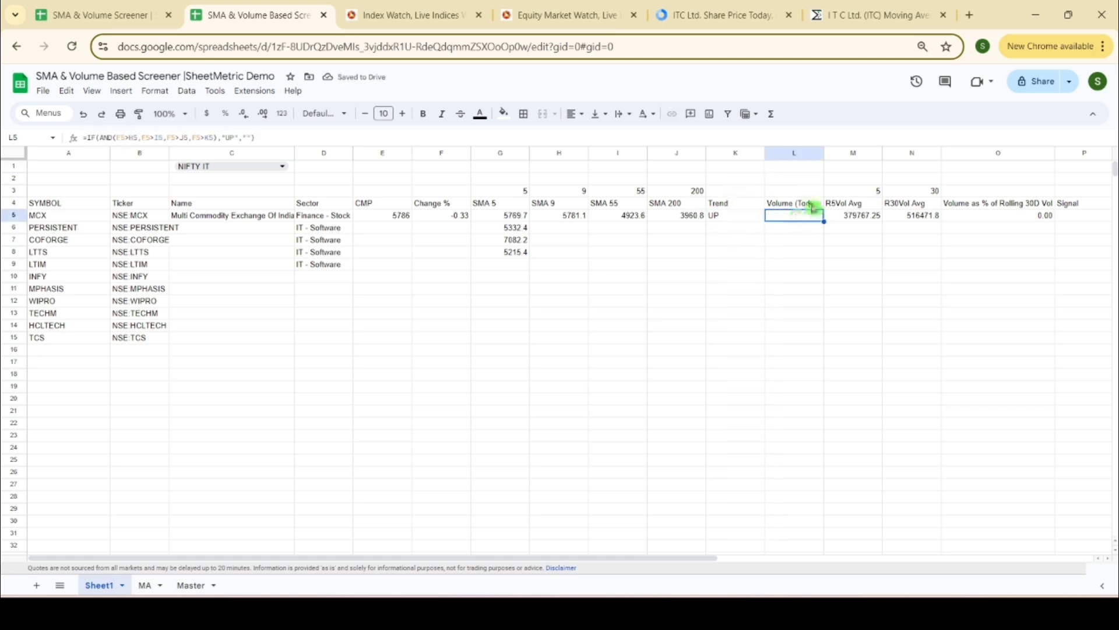
click(809, 205)
click(805, 217)
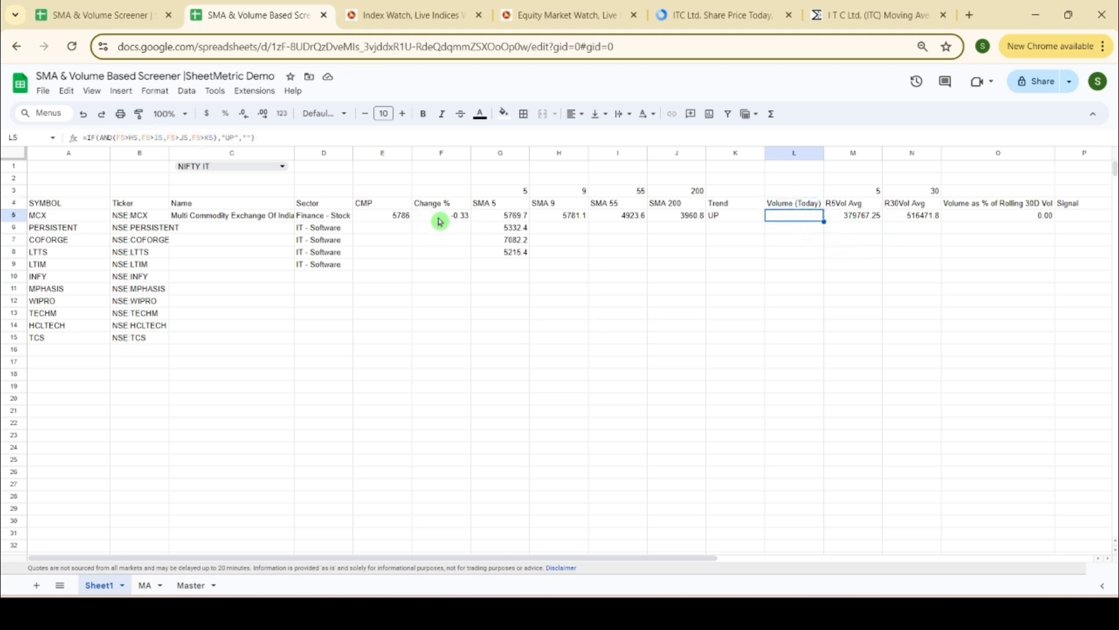
click(440, 220)
key(ctrl+c)
click(789, 221)
key(ctrl+v)
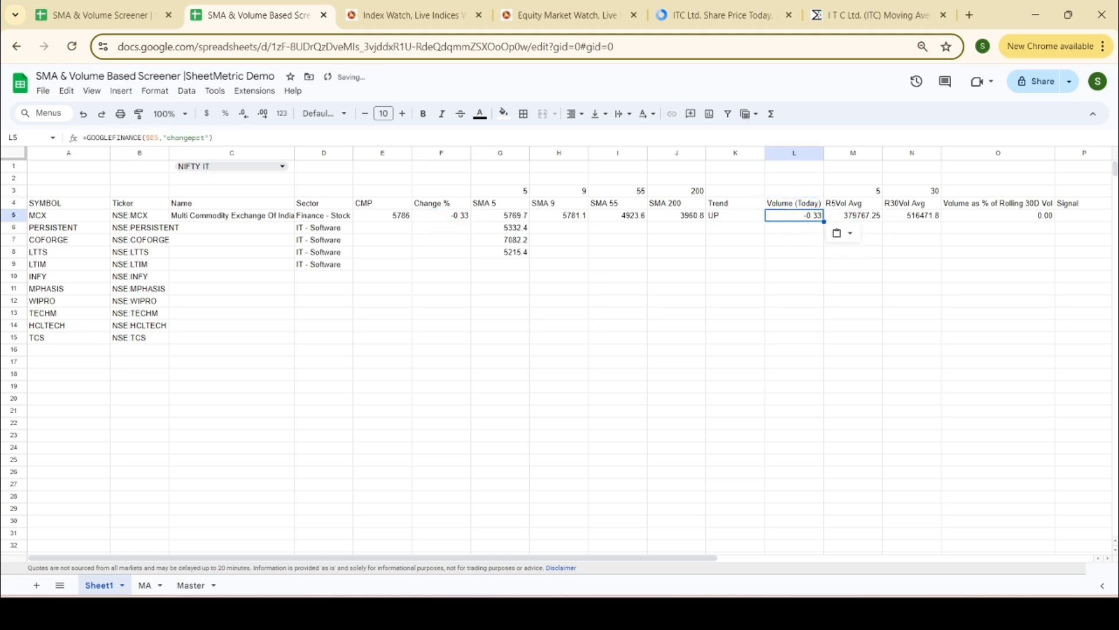
double_click(188, 138)
text(volume)
key(Return)
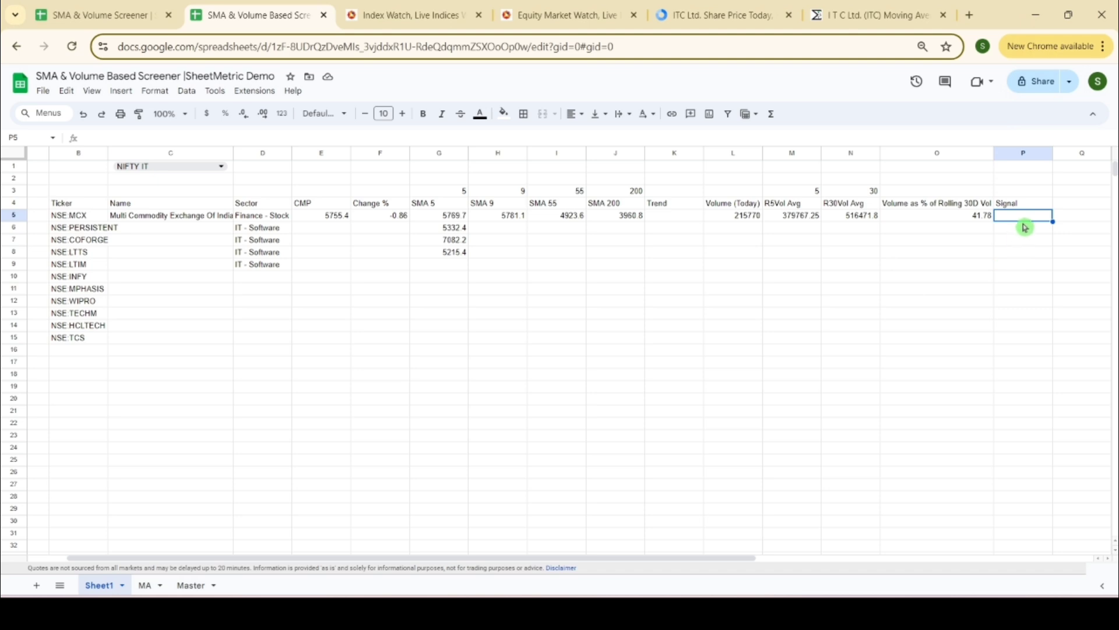
- Make the row 4 headers bold with wrapped text, and narrow the SMA and Trend columns
click(19, 202)
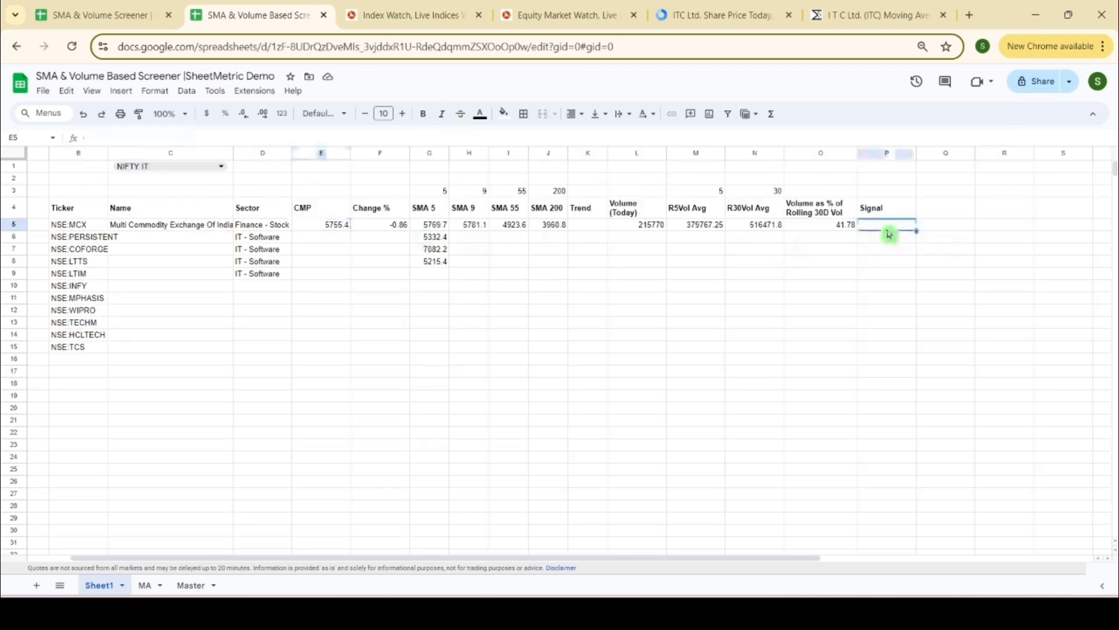
- Start an IF formula in the Signal cell P5 with an AND test whose first condition is K5="UP"
click(890, 226)
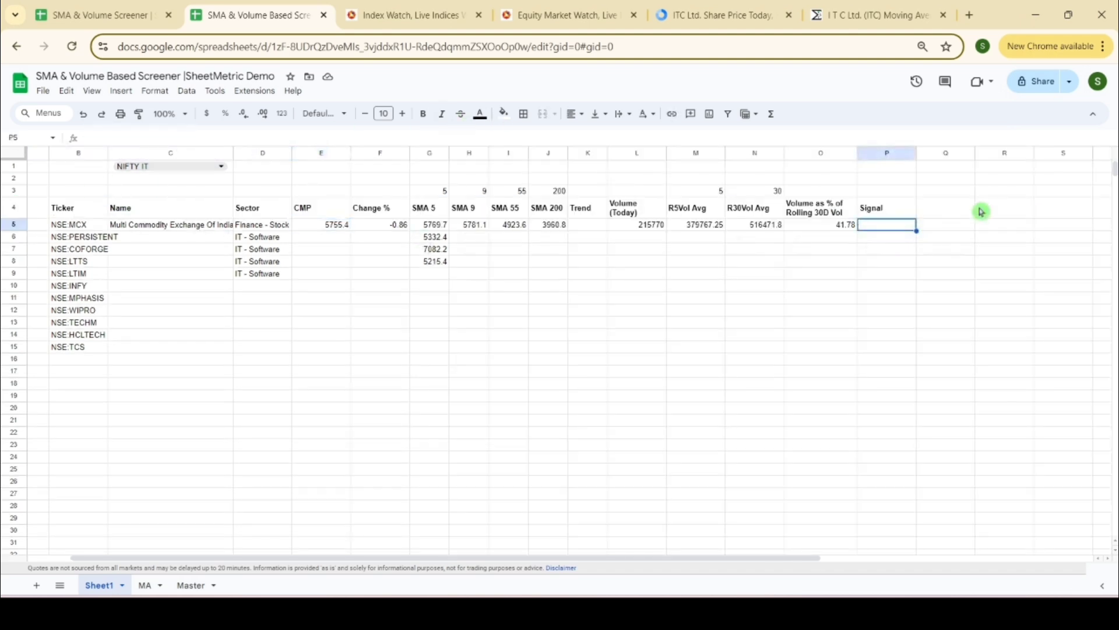
text(=If)
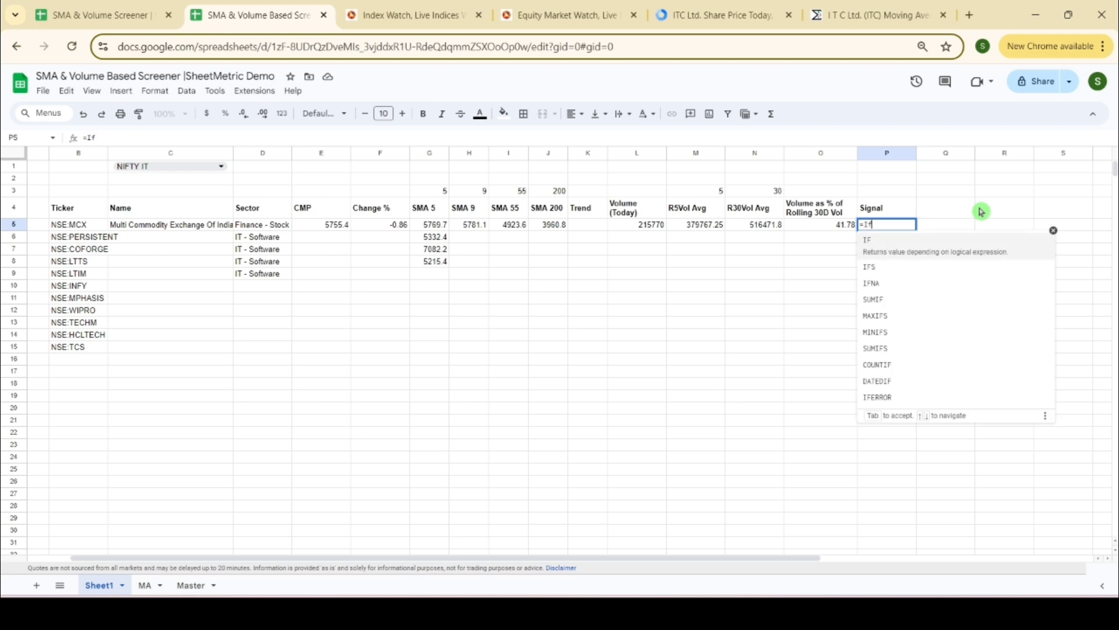
click(924, 253)
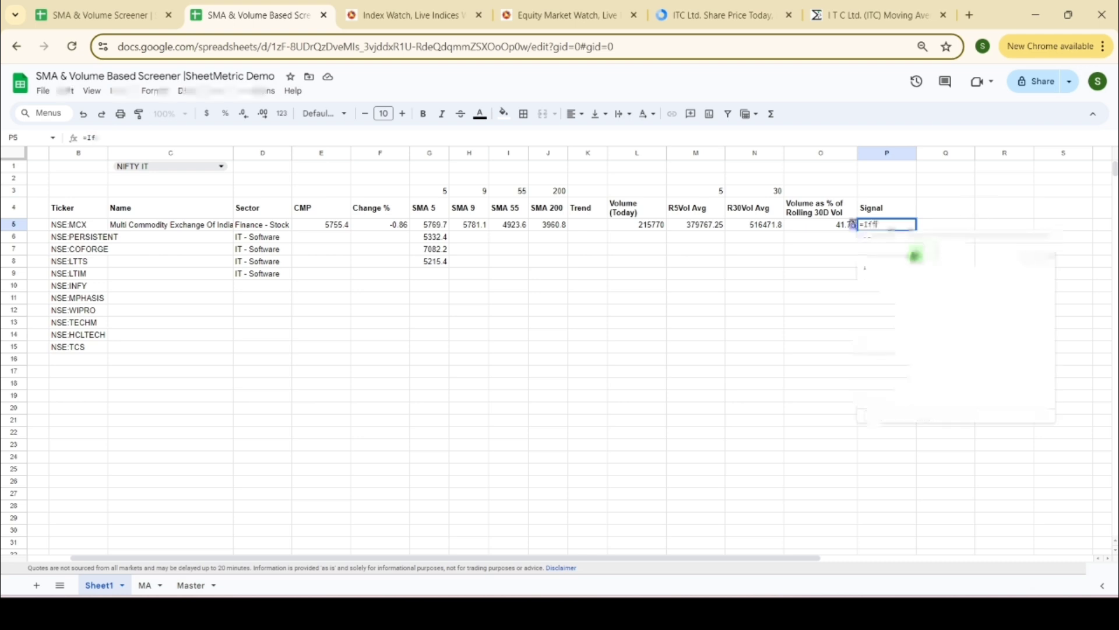
click(585, 227)
text(="UP)
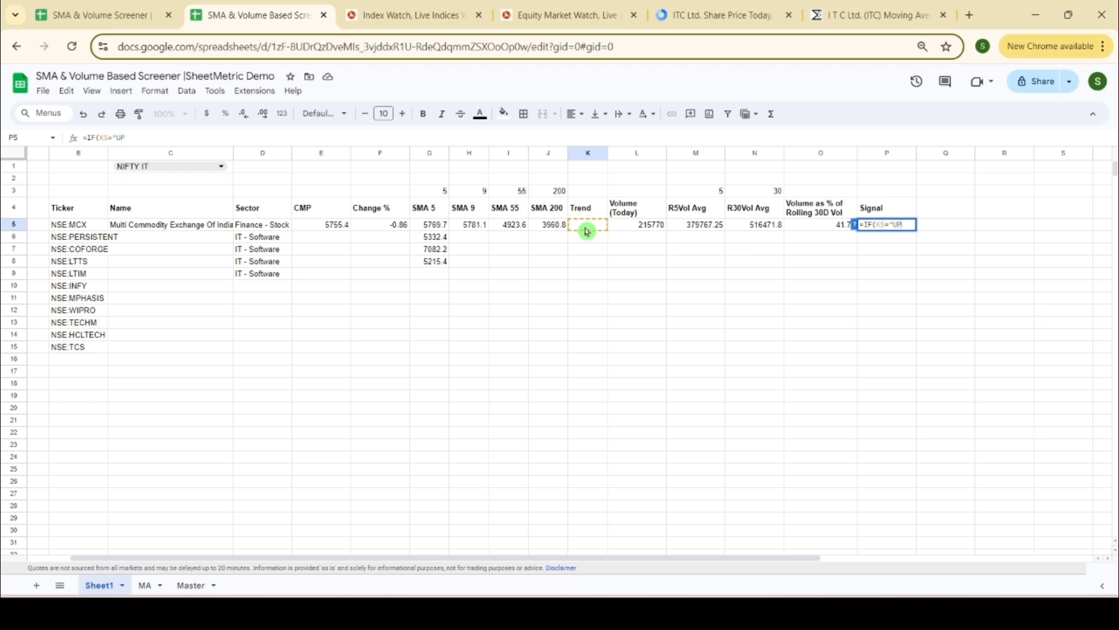
text(",)
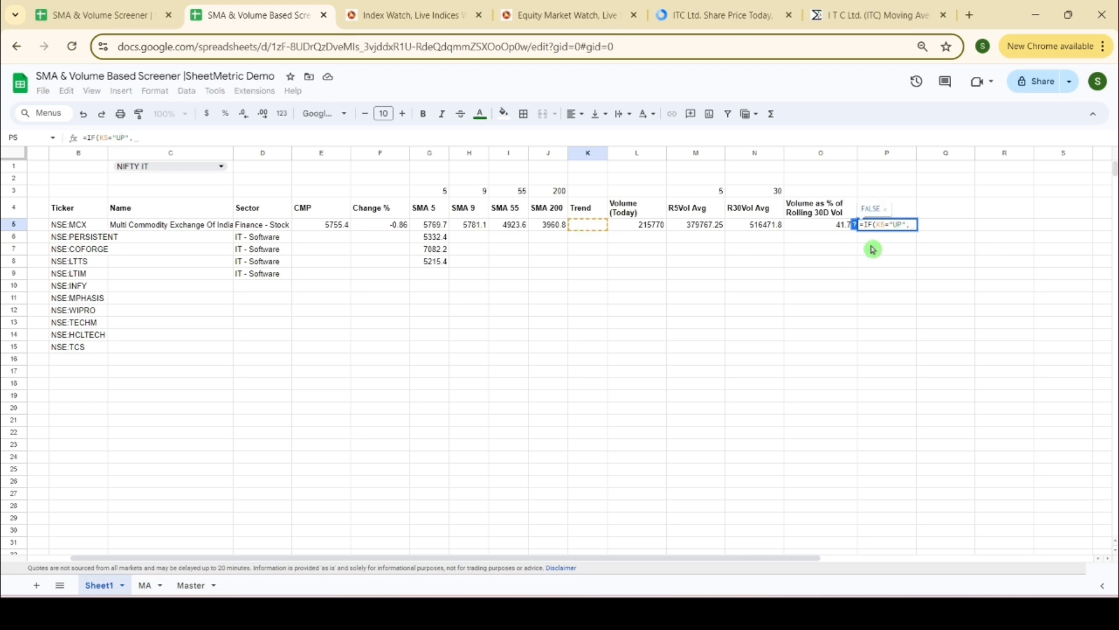
click(877, 225)
text(AND)
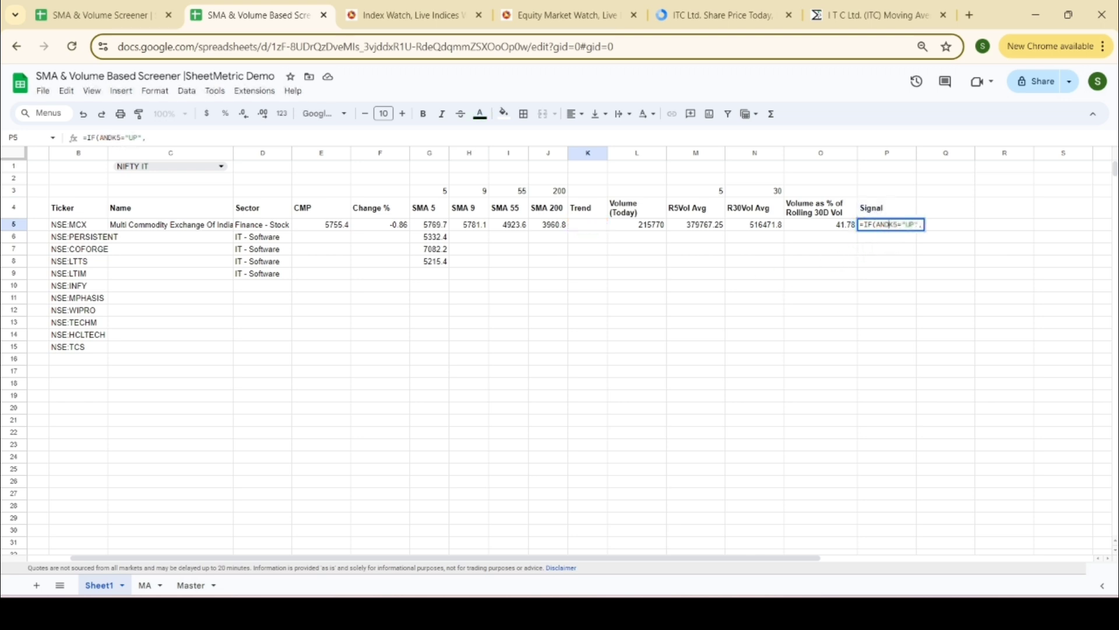
text(()
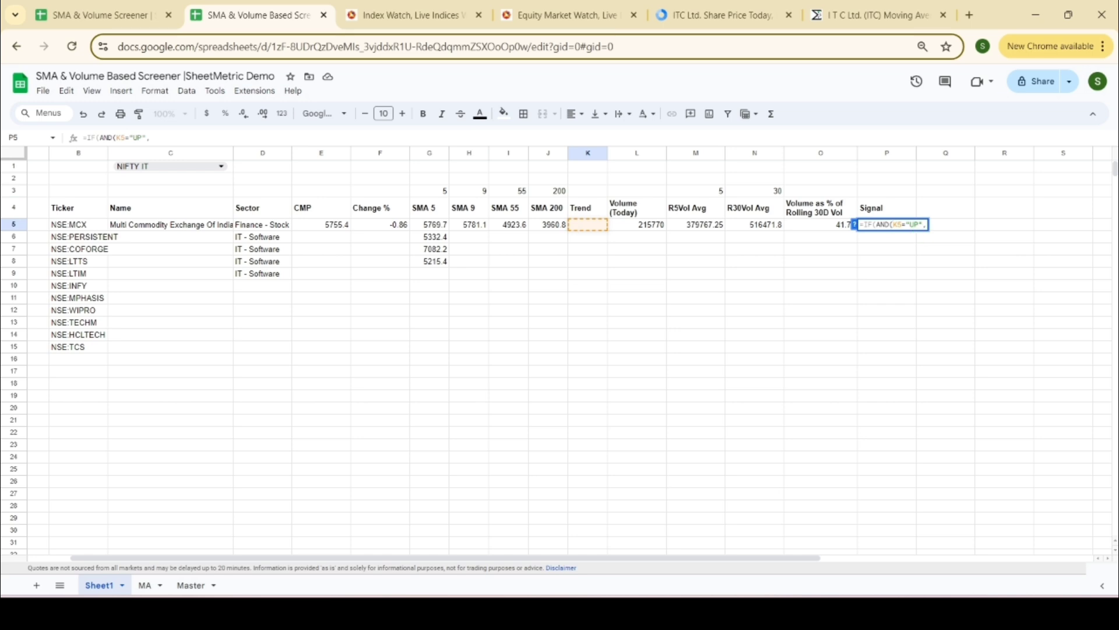
- Add the condition L5>M5 to the P5 formula, comparing today's volume with its 5-day average
click(655, 229)
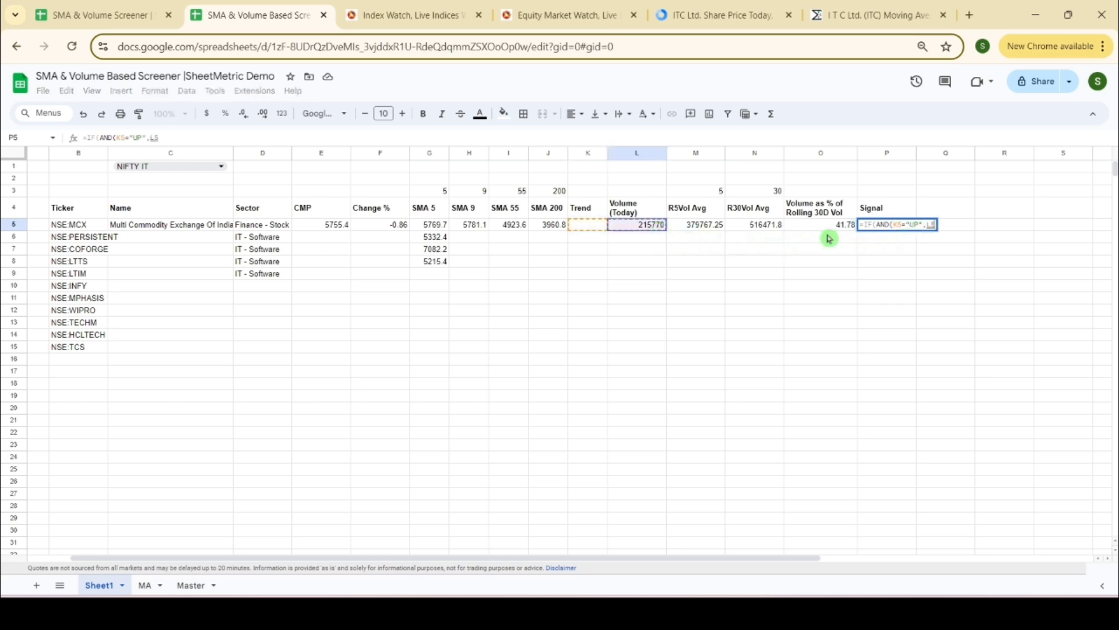
text(>)
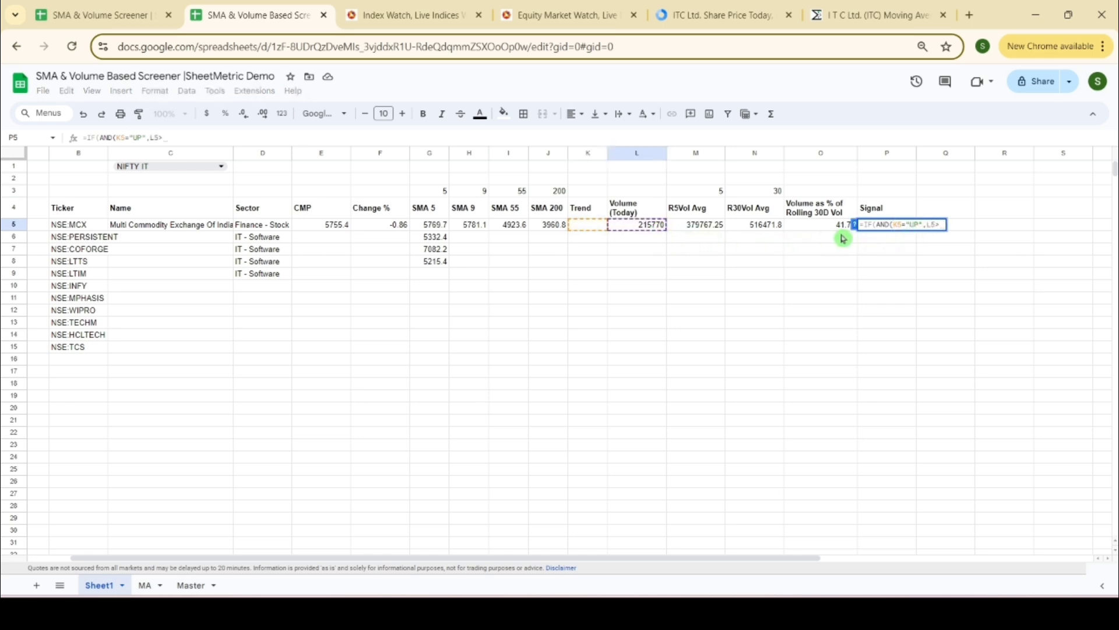
click(702, 230)
text(,)
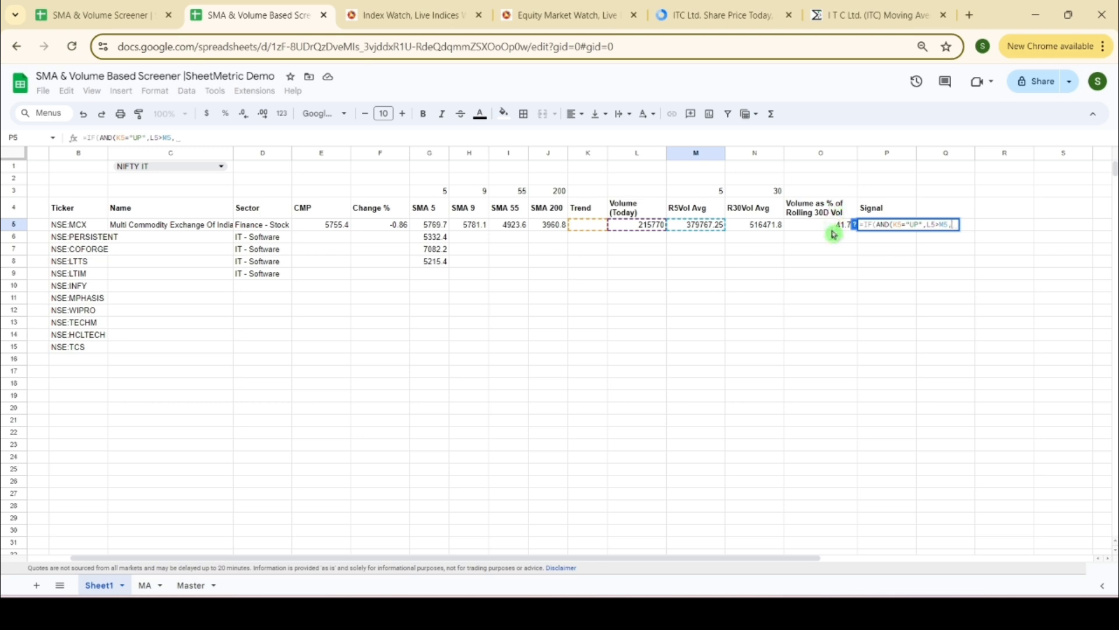
- Add the condition O5>100 to the P5 formula, close the AND test and return "Strong Buy" when true
click(833, 235)
text(>200)
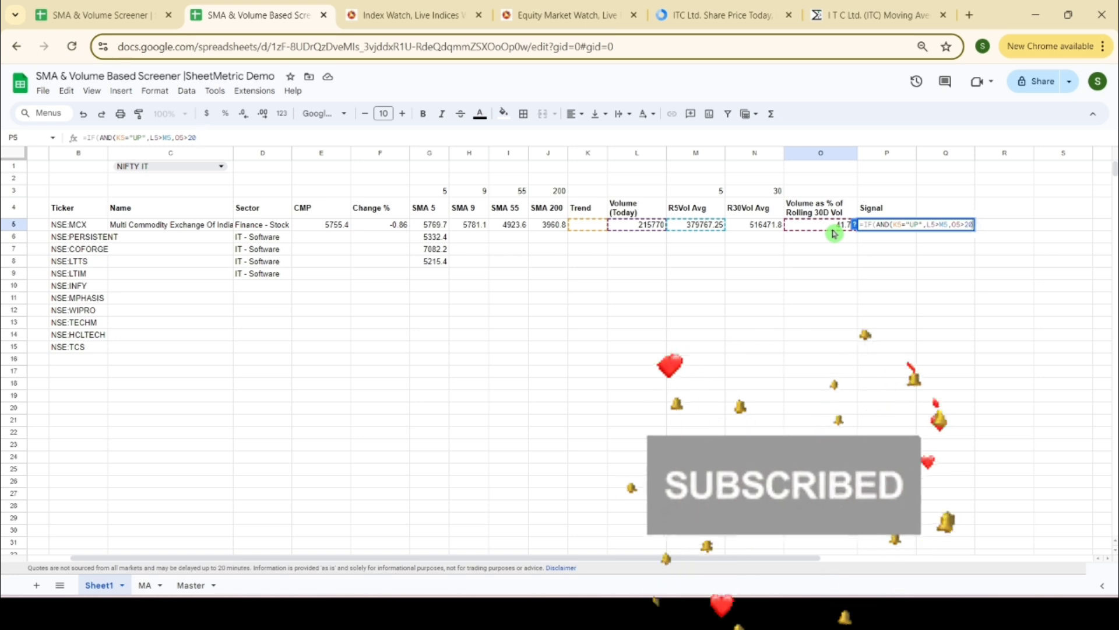
key(BackSpace)
key(BackSpace)
key(BackSpace)
text(100)
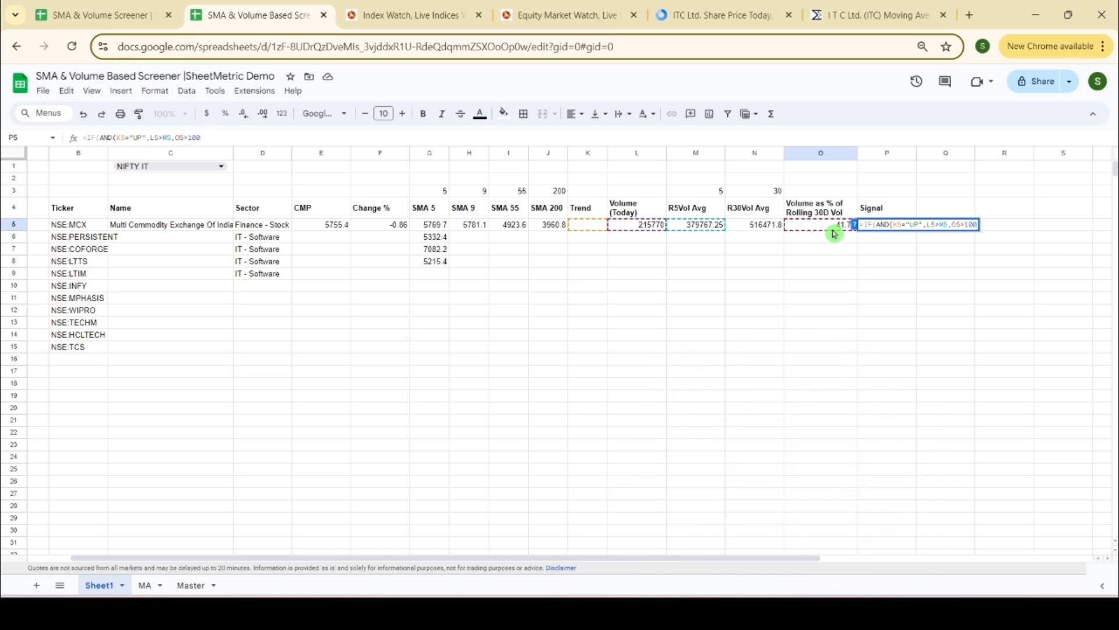
text(,)
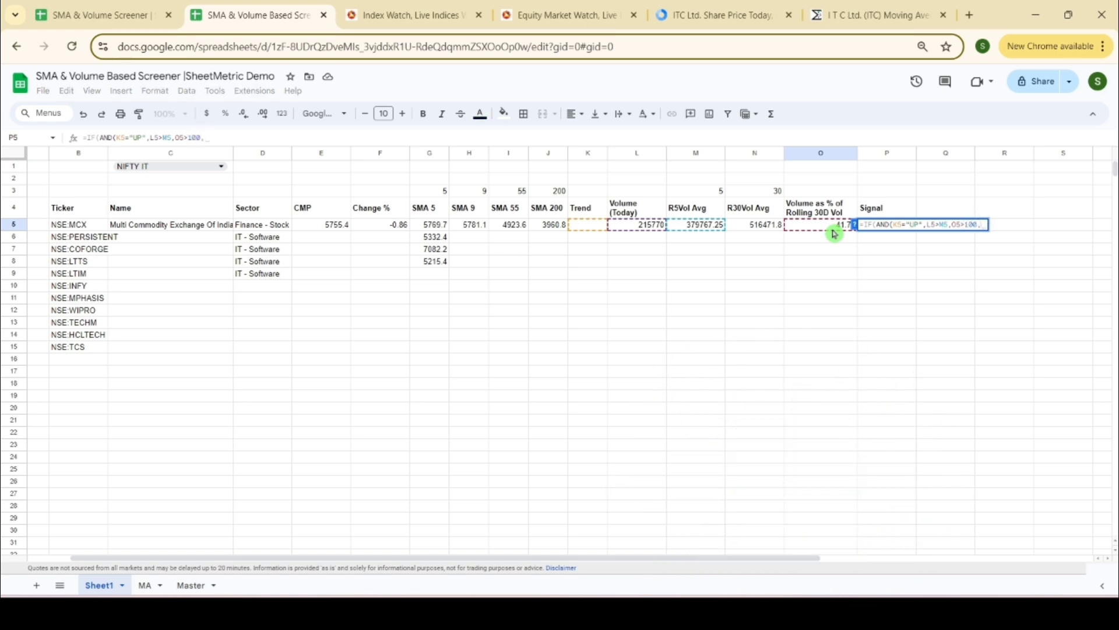
key(BackSpace)
text(),"Str)
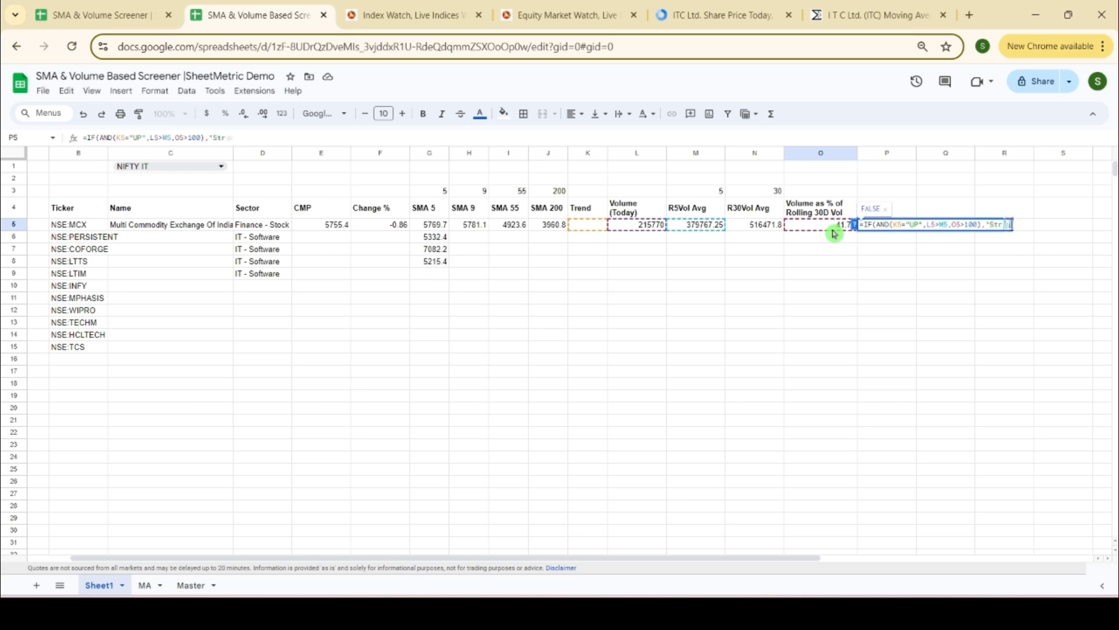
text(ong Buy",)
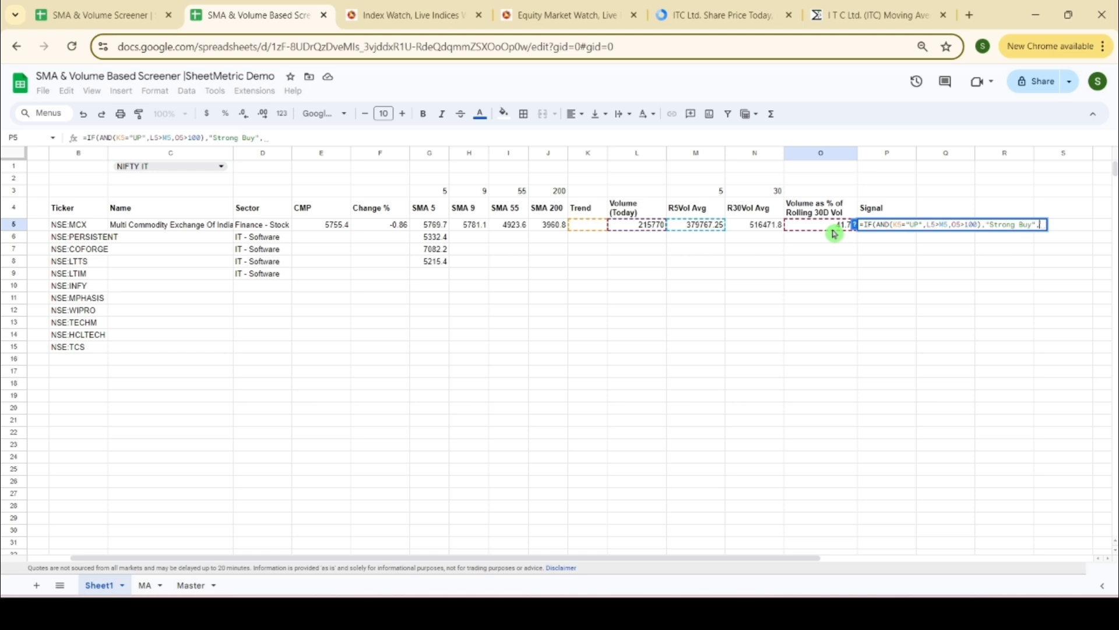
- Nest a second IF with an AND test in the P5 formula, using K5="Up" as its first condition
text(IF)
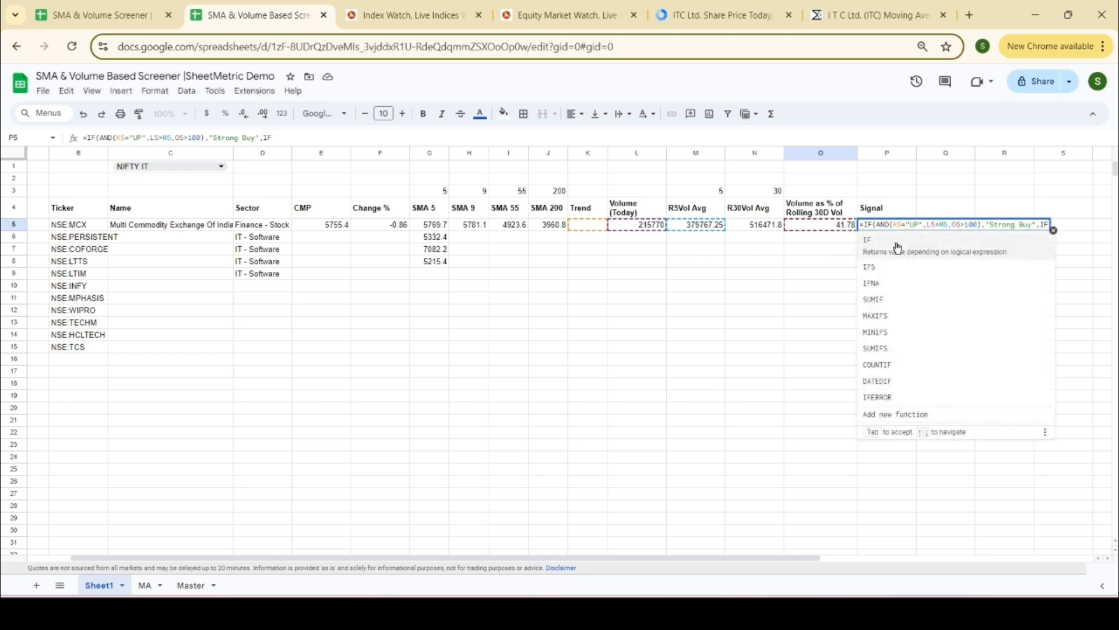
click(897, 249)
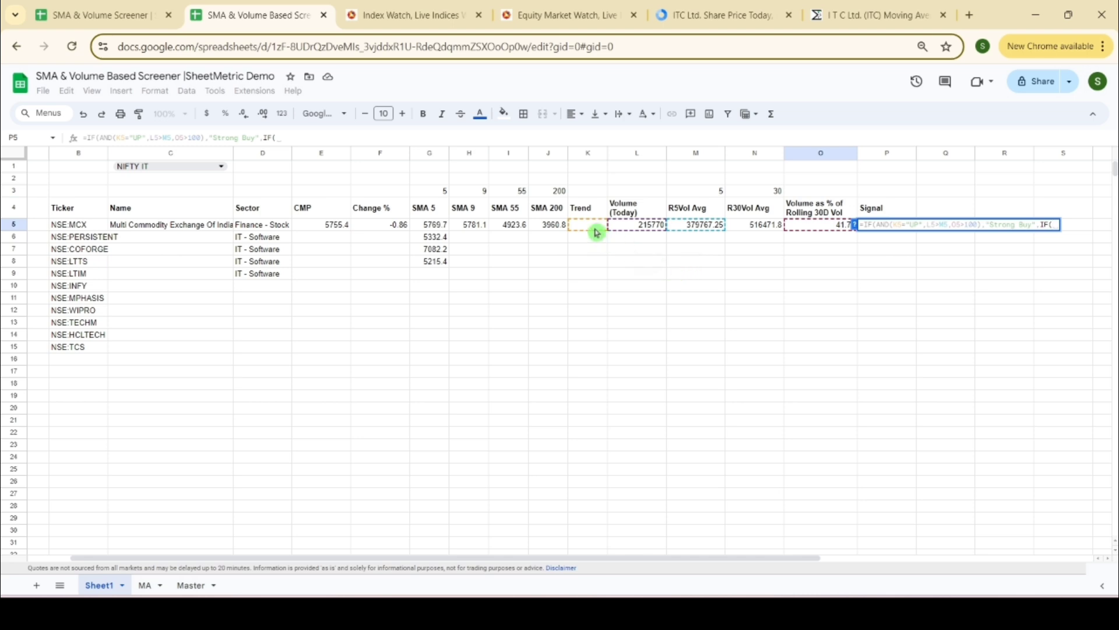
text(AND()
click(584, 231)
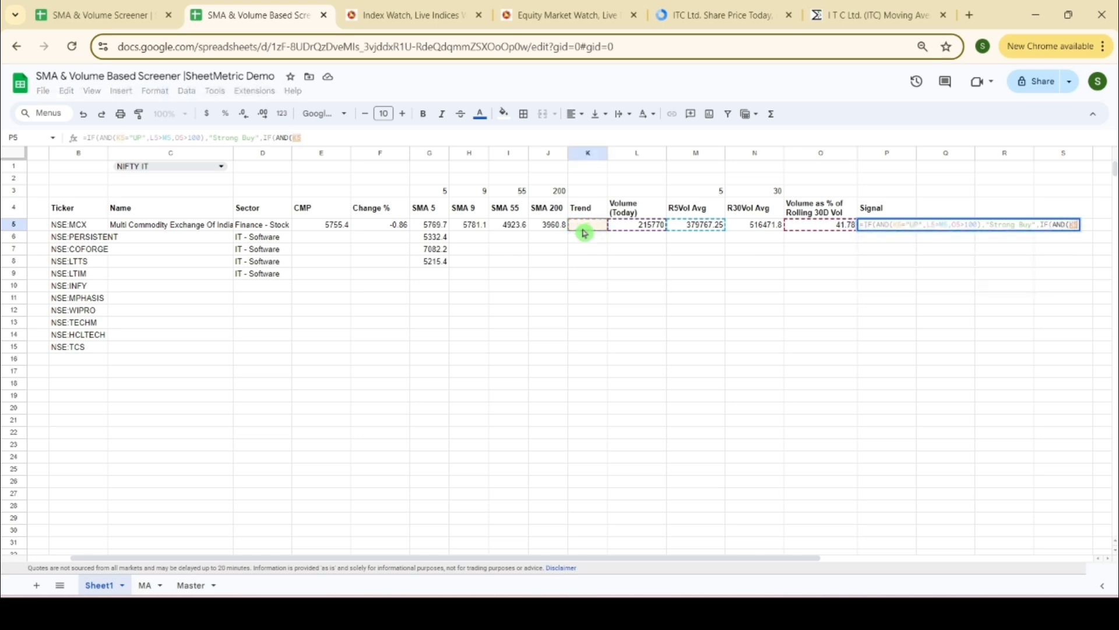
text(="Up)
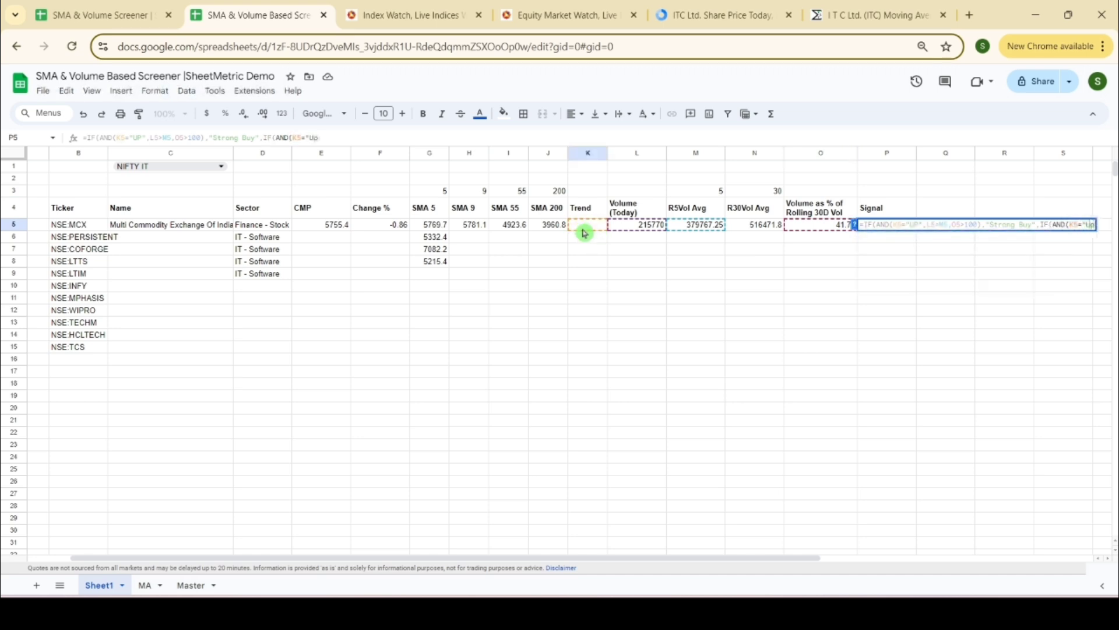
text(",)
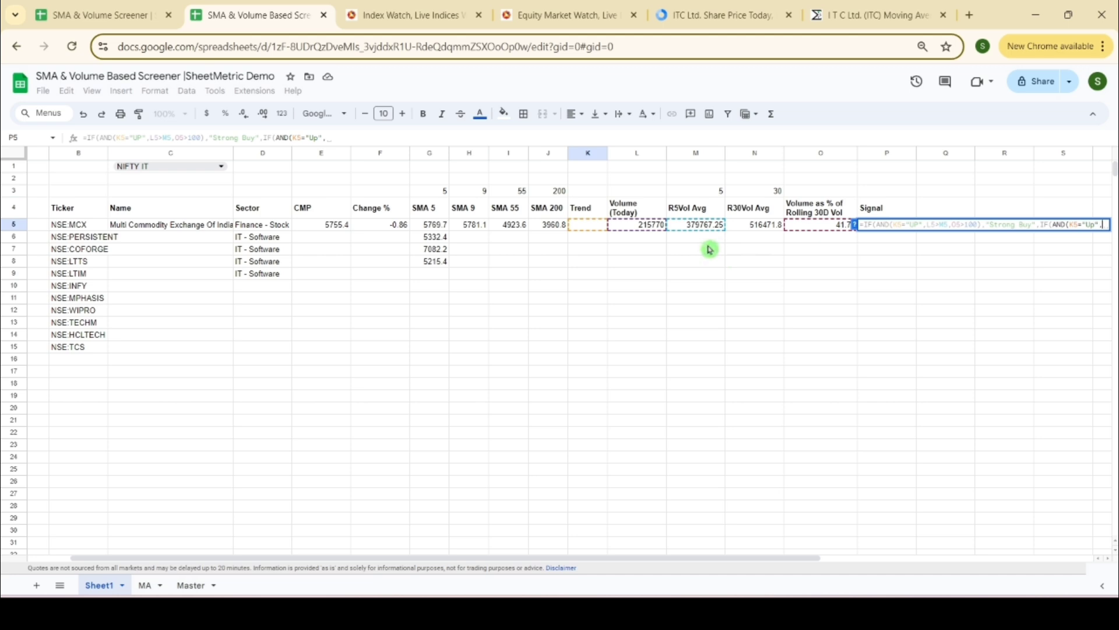
- Add the condition O5>200 to the nested AND test, checking volume as a percentage of the rolling 30-day volume
click(798, 229)
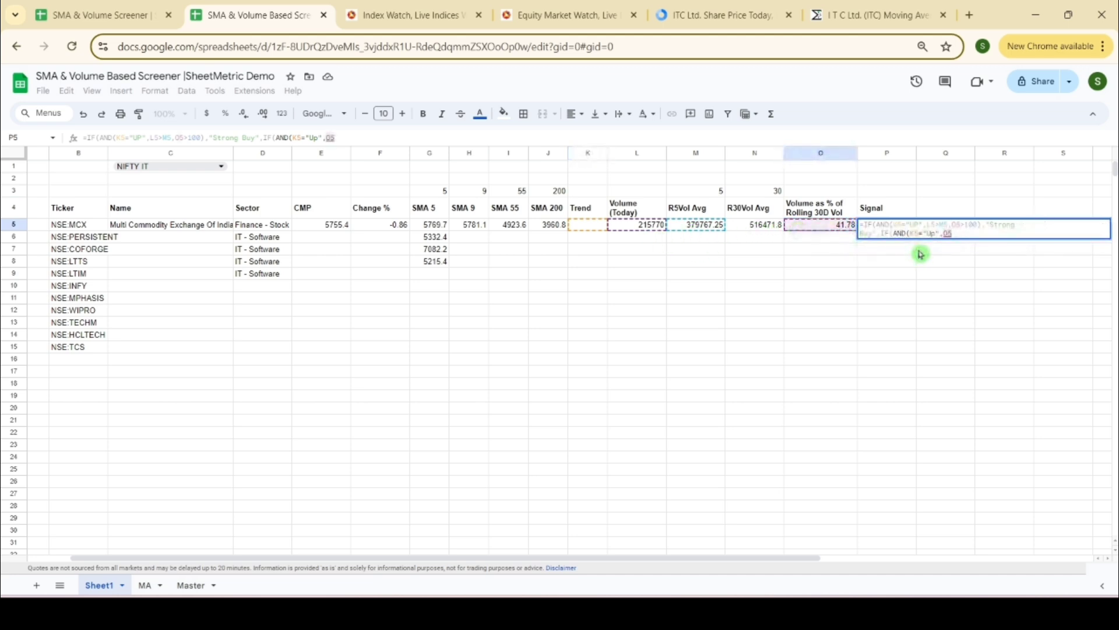
text(>200)
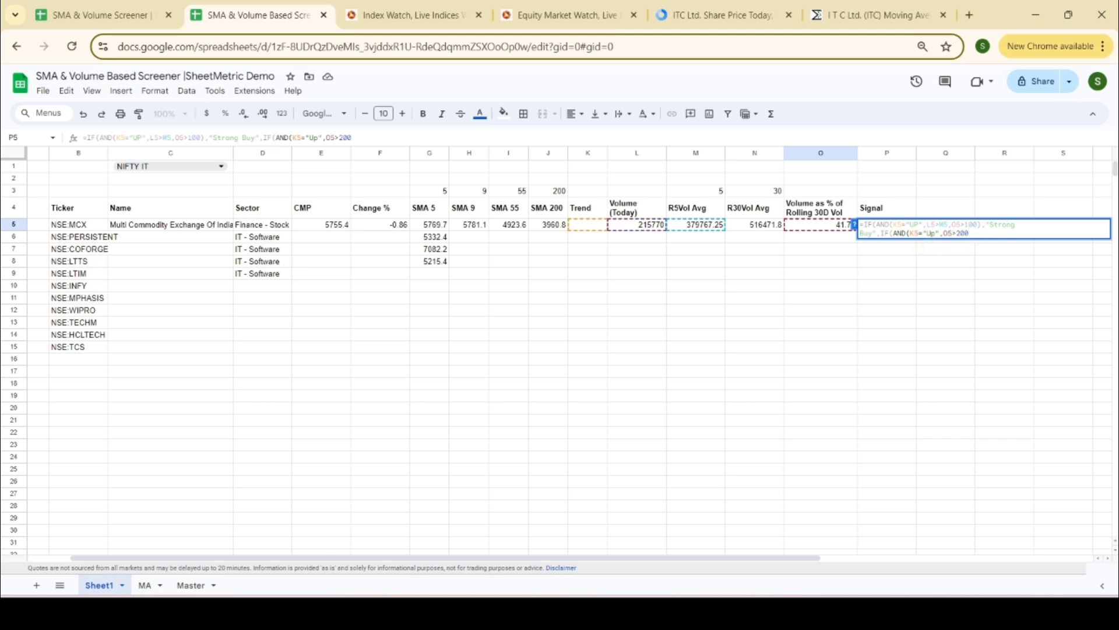
text(,)
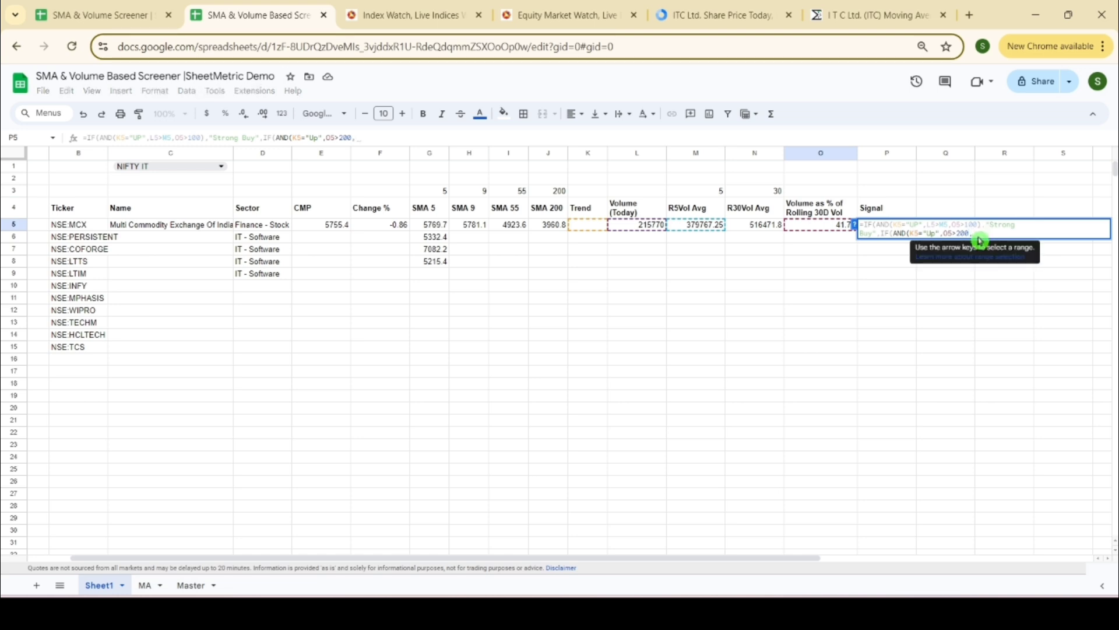
- Add the condition F5>0 to the nested test and complete the P5 formula, returning "Buy" when true and an empty string otherwise
click(401, 227)
text(>)
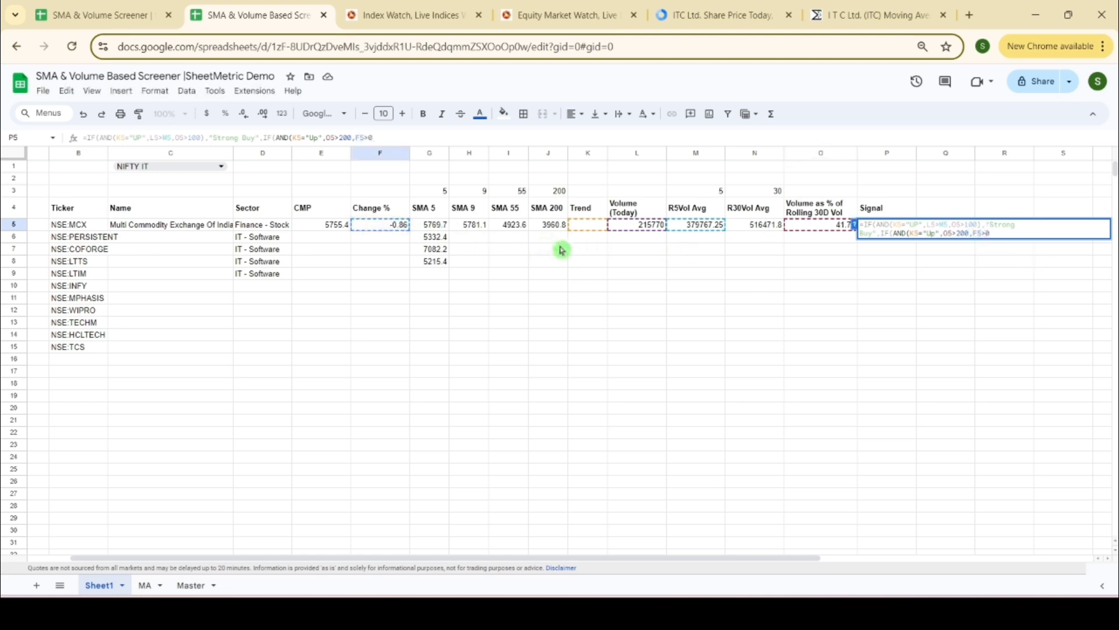
text(0),")
text(Buy","")))
key(Return)
key(Up)
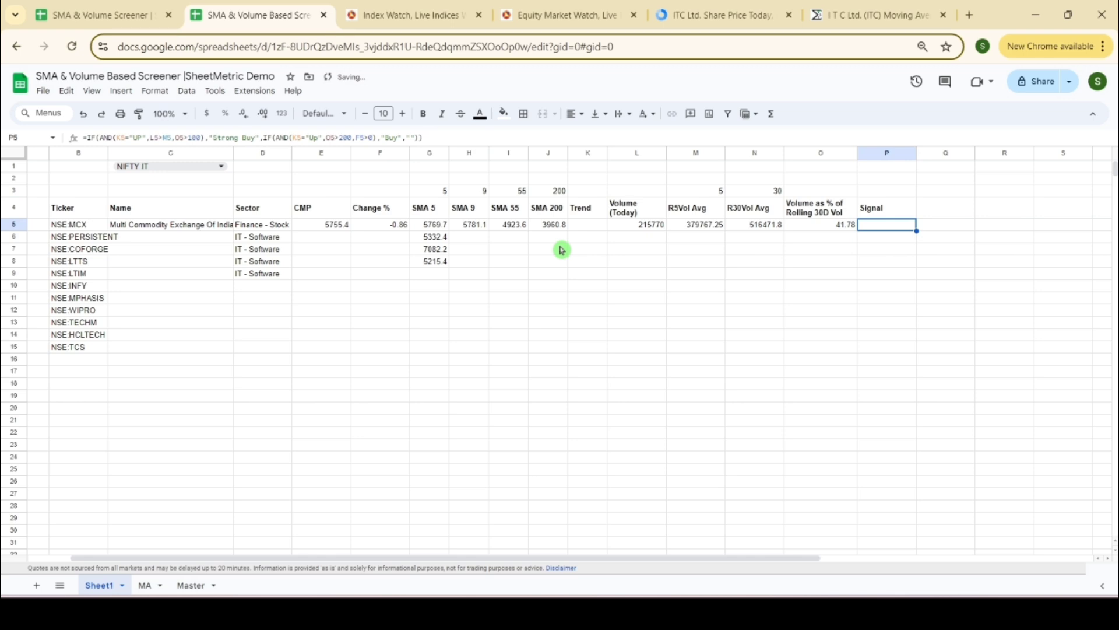
- Check the Trend formula in K5 and correct the nested condition in P5 to the uppercase text "UP"
key(Left)
key(Left)
key(Left)
key(Left)
key(Left)
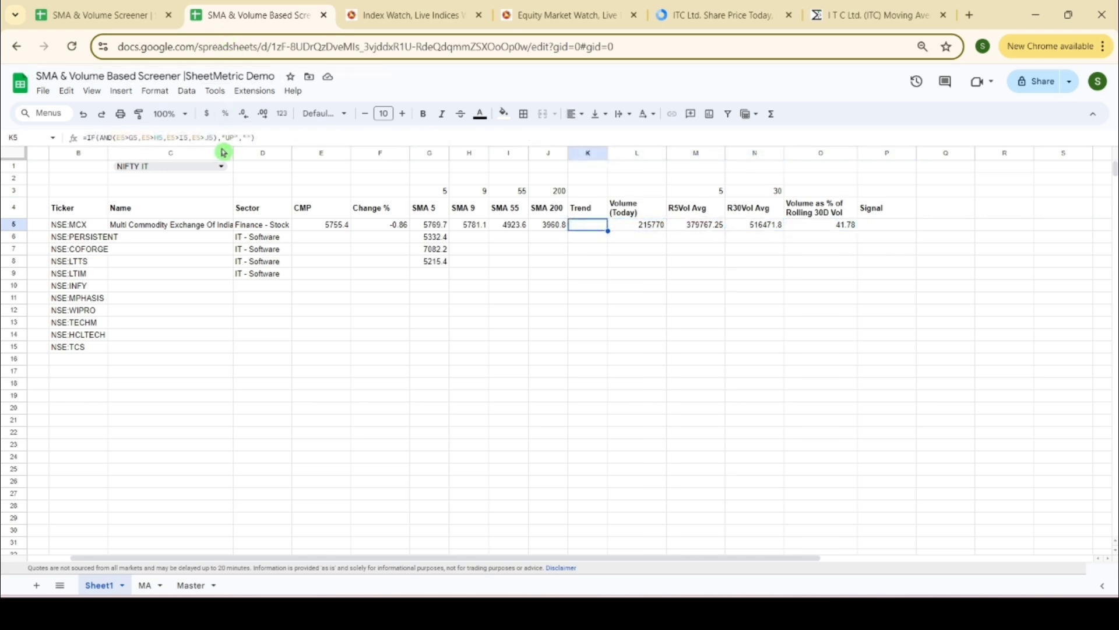
click(872, 227)
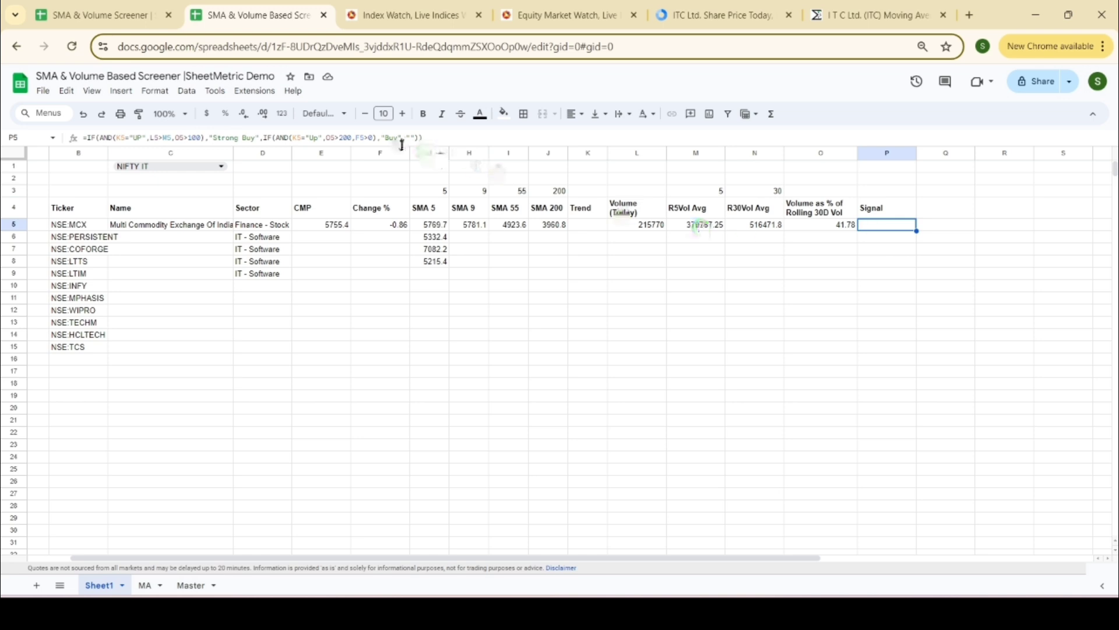
click(319, 139)
key(BackSpace)
text(P)
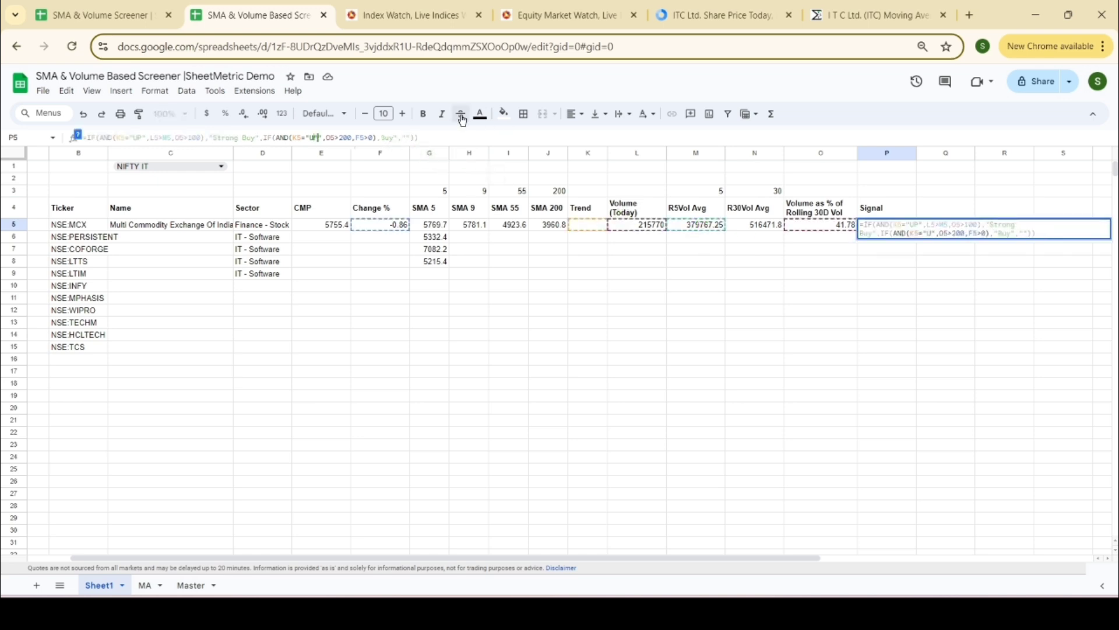
key(Return)
key(Up)
key(Left)
key(Left)
key(Left)
key(Left)
key(Left)
key(Left)
key(Left)
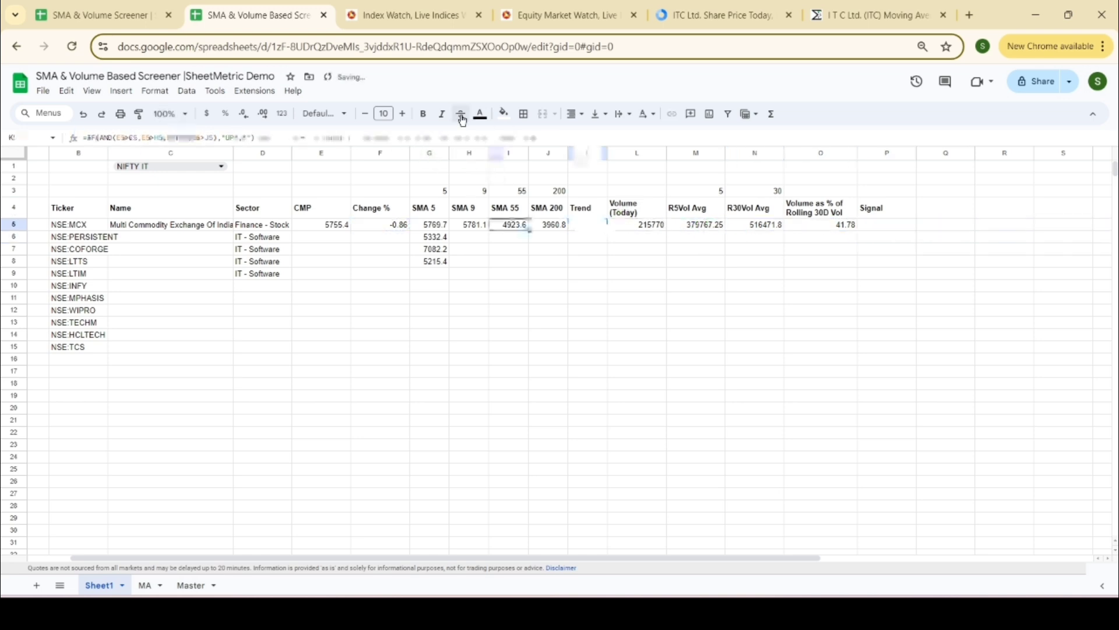
key(Left)
key(Left)
key(Left)
key(Left)
key(Left)
key(Left)
key(Left)
key(Right)
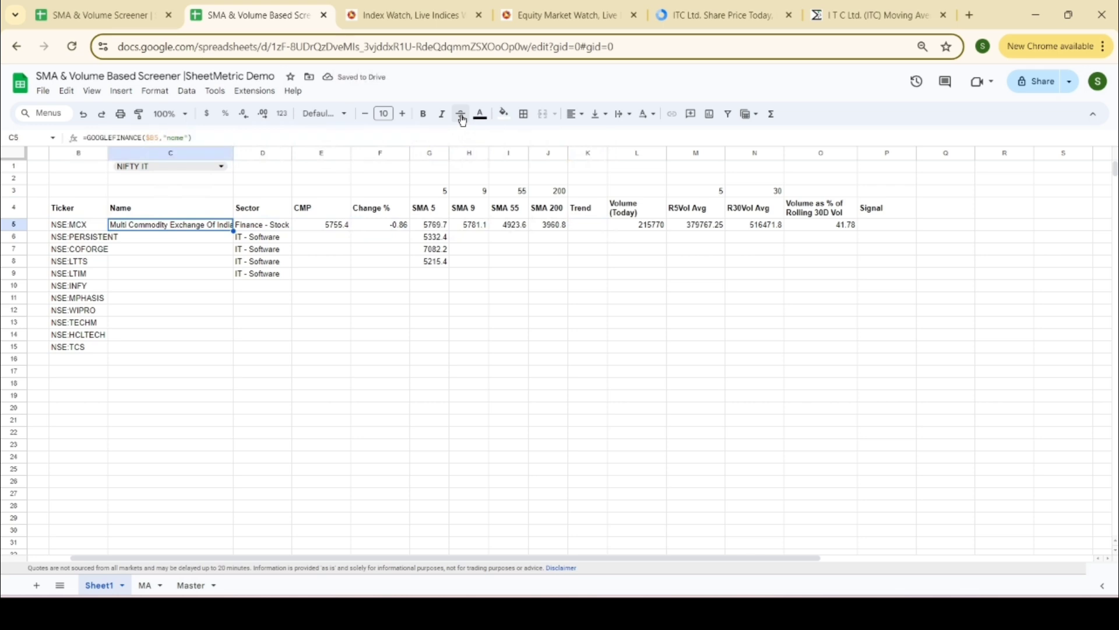
- Set the index selection in C1 to NIFTY MIDCAP 50
click(222, 167)
click(187, 203)
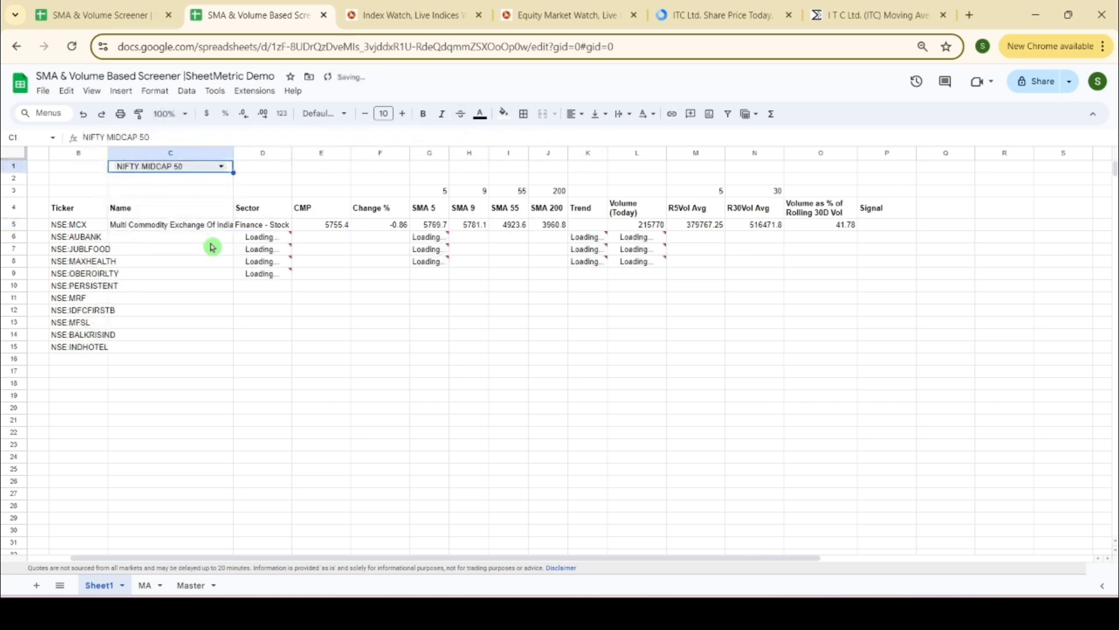
click(201, 224)
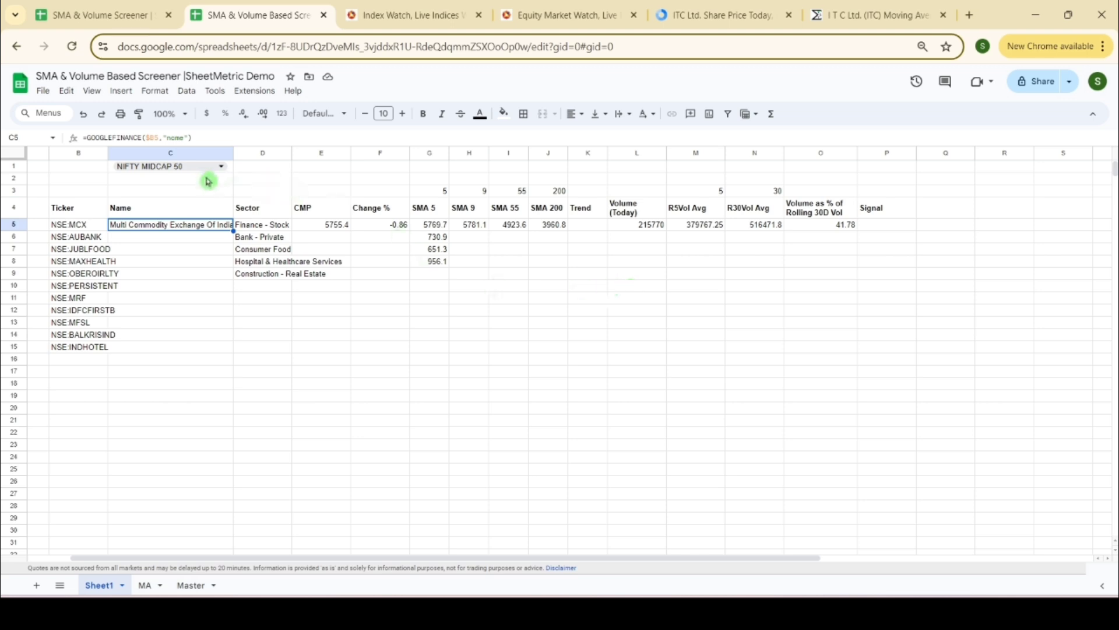
- Set the index selection in C1 to NIFTY SMALLCAP 50 and check how far the symbols and tickers extend
click(220, 166)
click(173, 220)
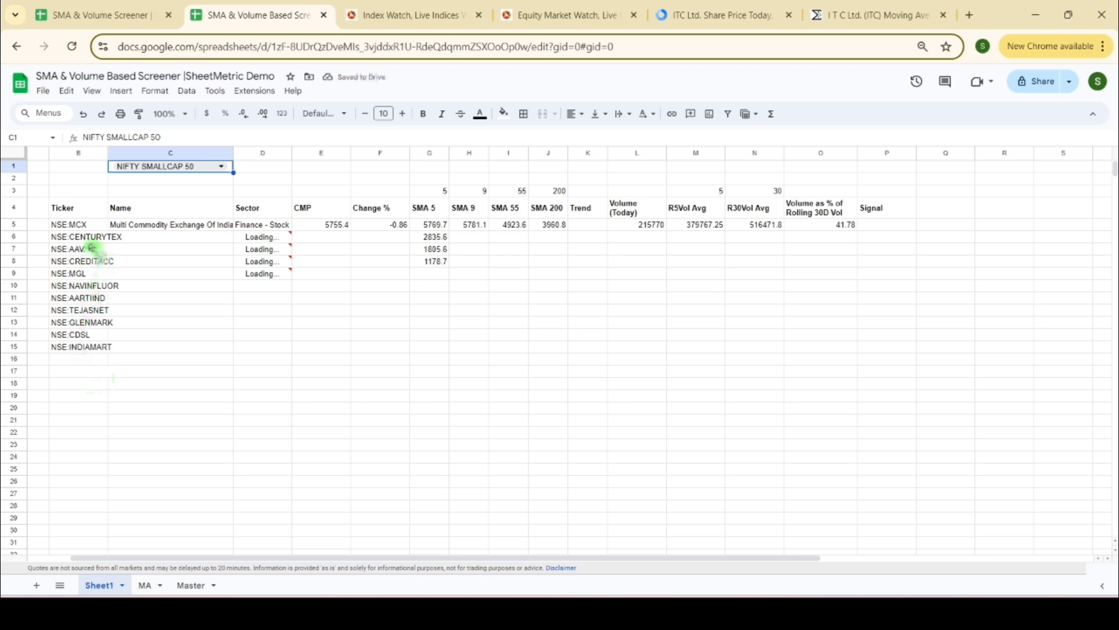
click(95, 323)
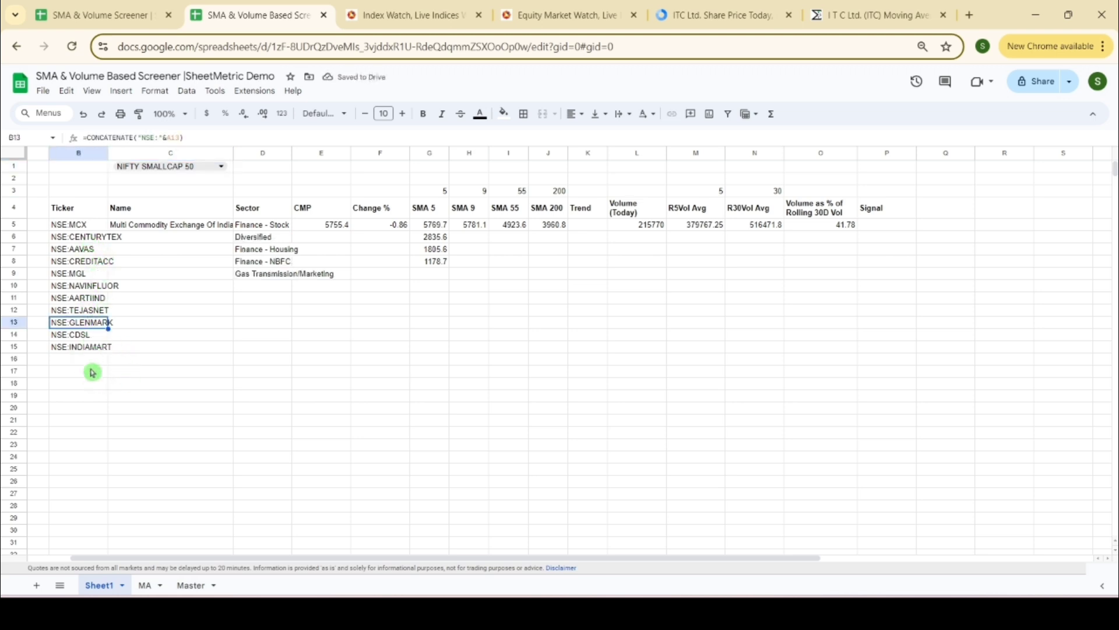
scroll(92, 371, down, 1)
scroll(92, 371, up, 1)
click(84, 238)
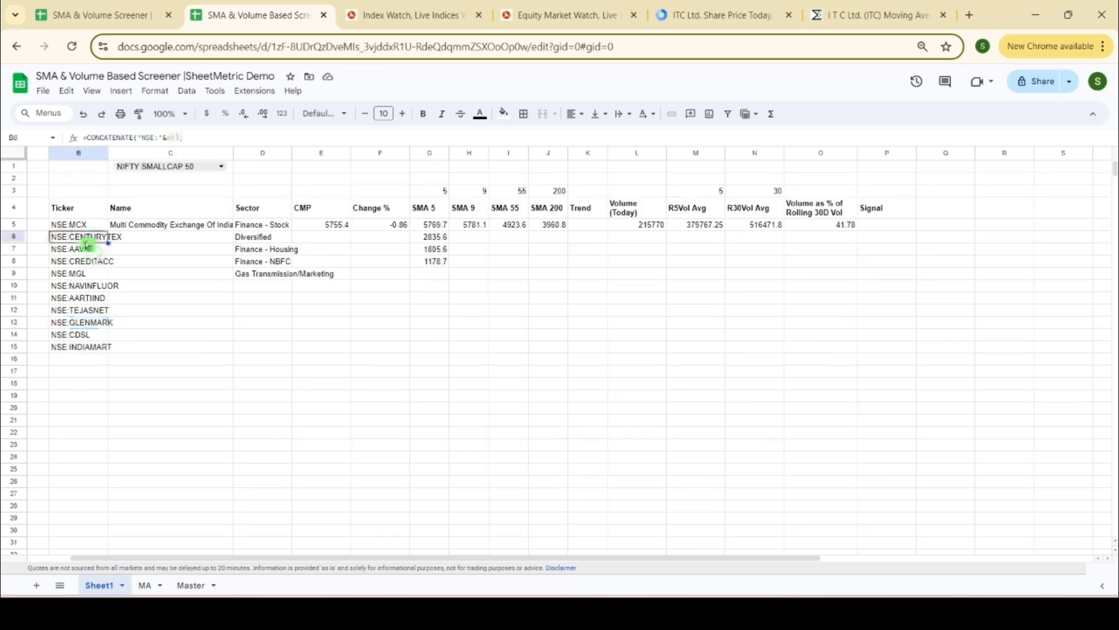
key(Left)
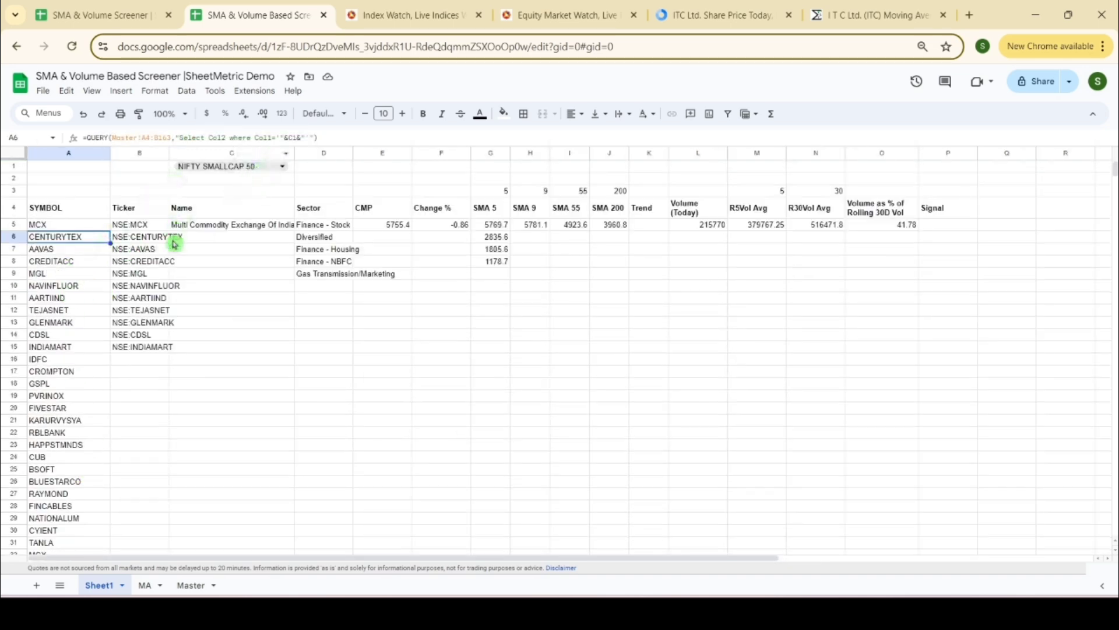
click(149, 239)
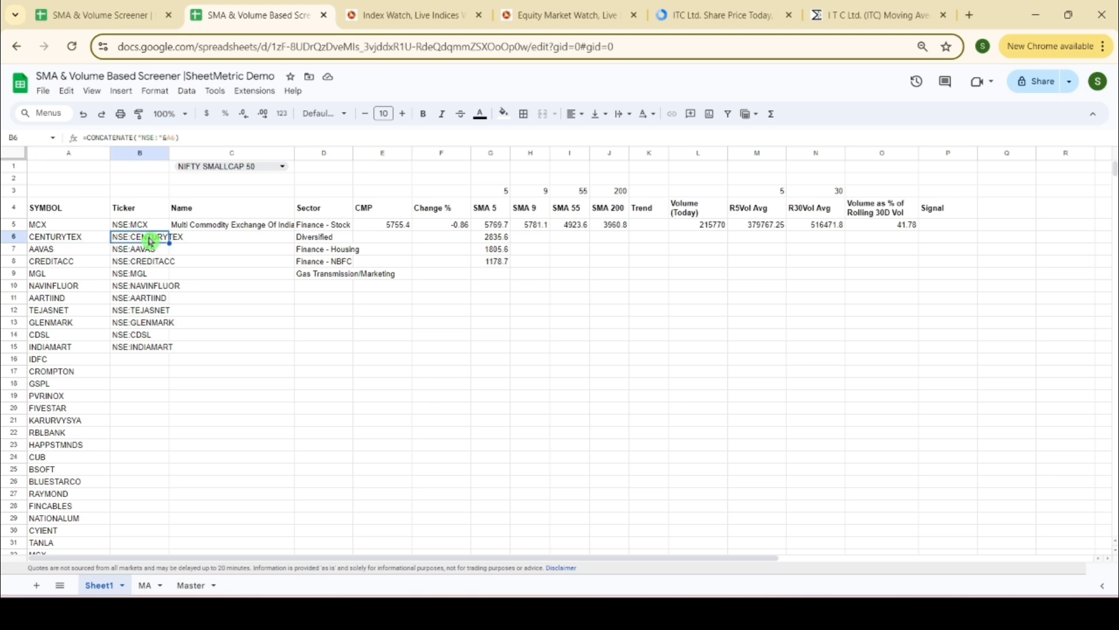
key(Left)
key(ctrl+Down)
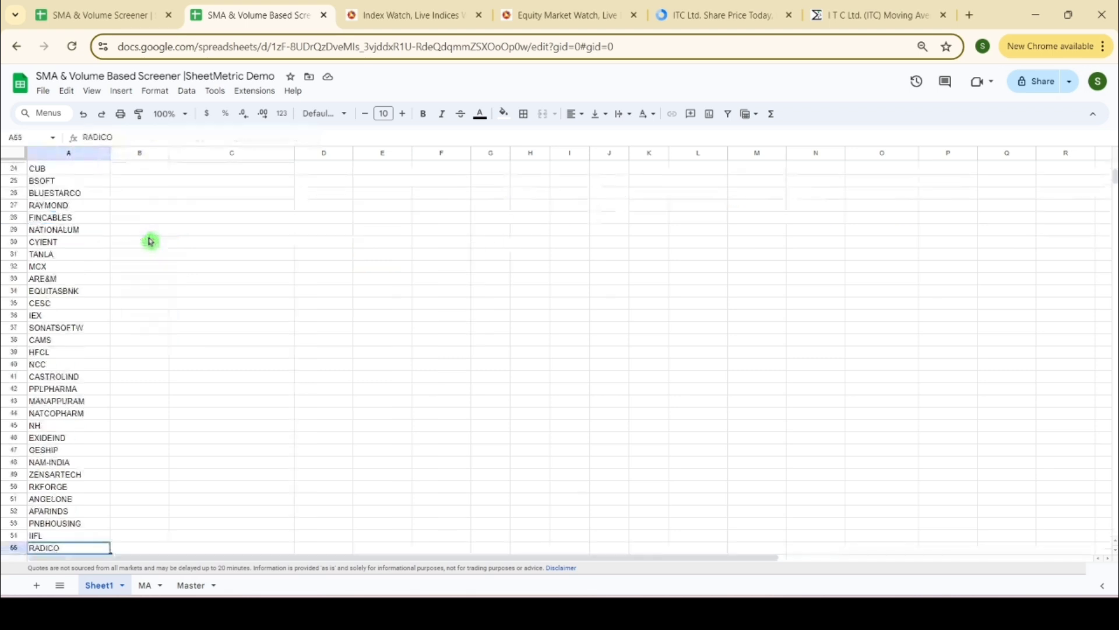
- Freeze the sheet's first four rows, down to and including the header row
key(ctrl+Up)
key(Up)
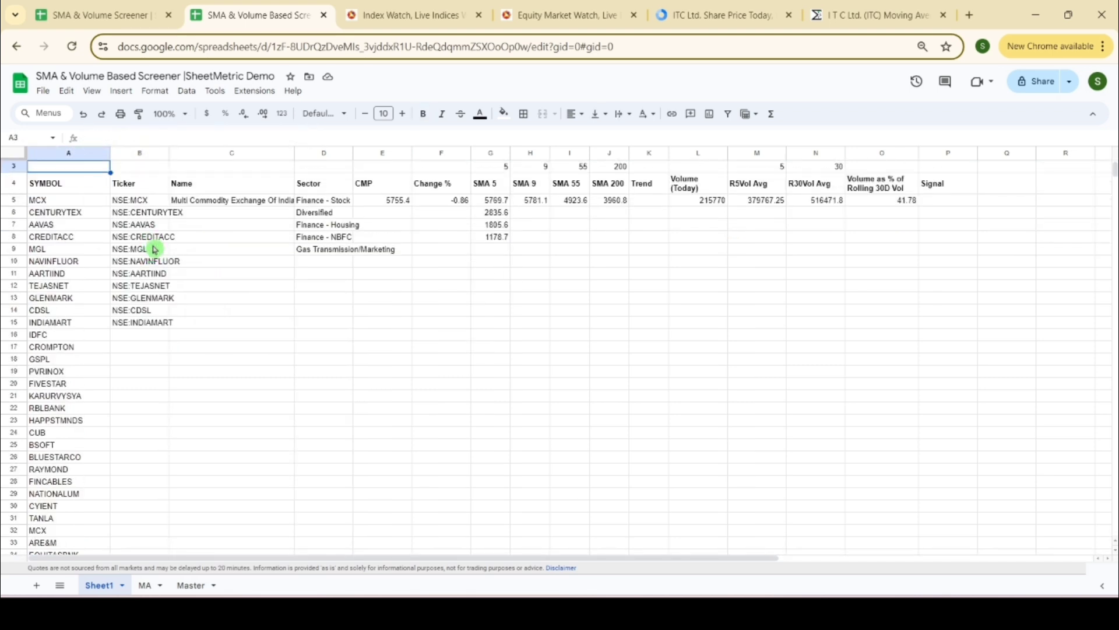
scroll(154, 248, up, 1)
drag(13, 157, 30, 217)
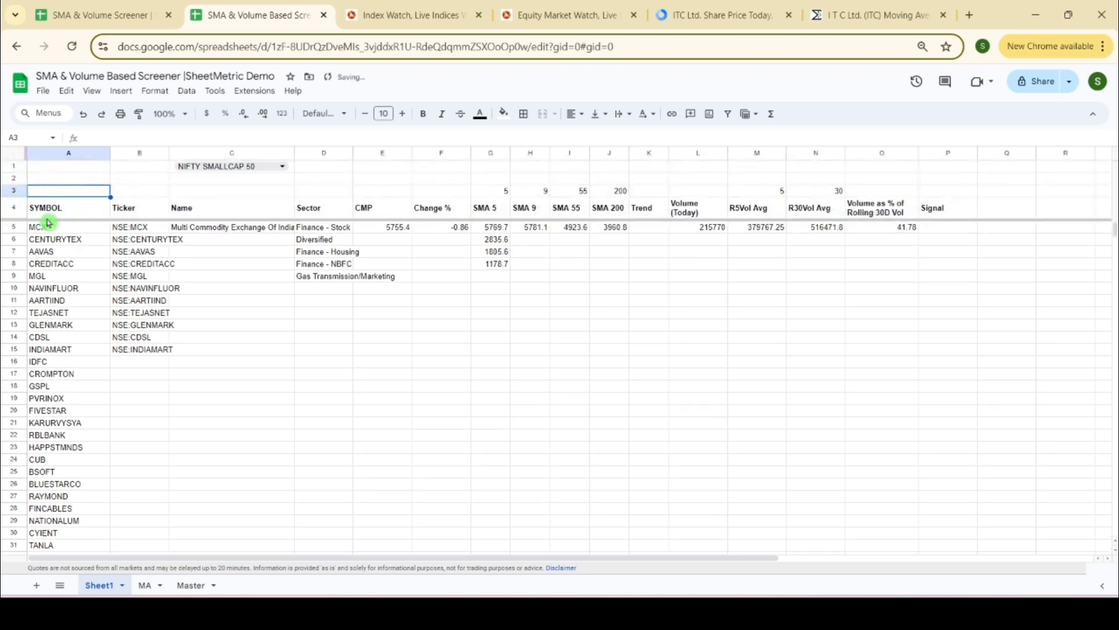
- Fill the Ticker formula in column B from row 15 down to the last symbol in row 55
click(98, 232)
key(ctrl+Down)
key(Right)
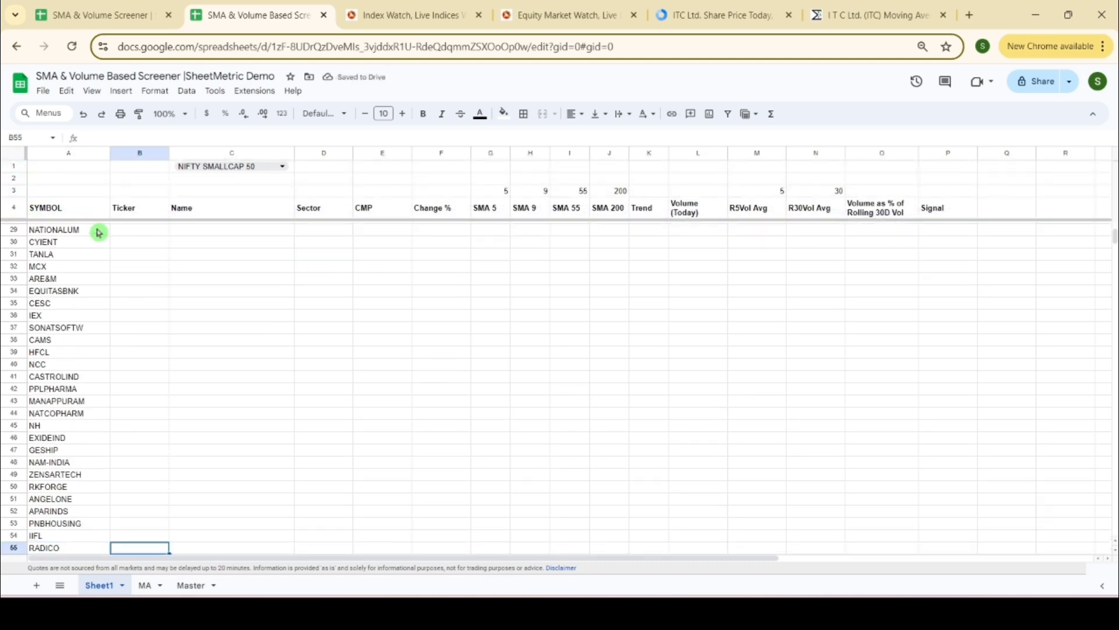
key(ctrl+shift+Up)
key(ctrl+d)
scroll(98, 232, up, 3)
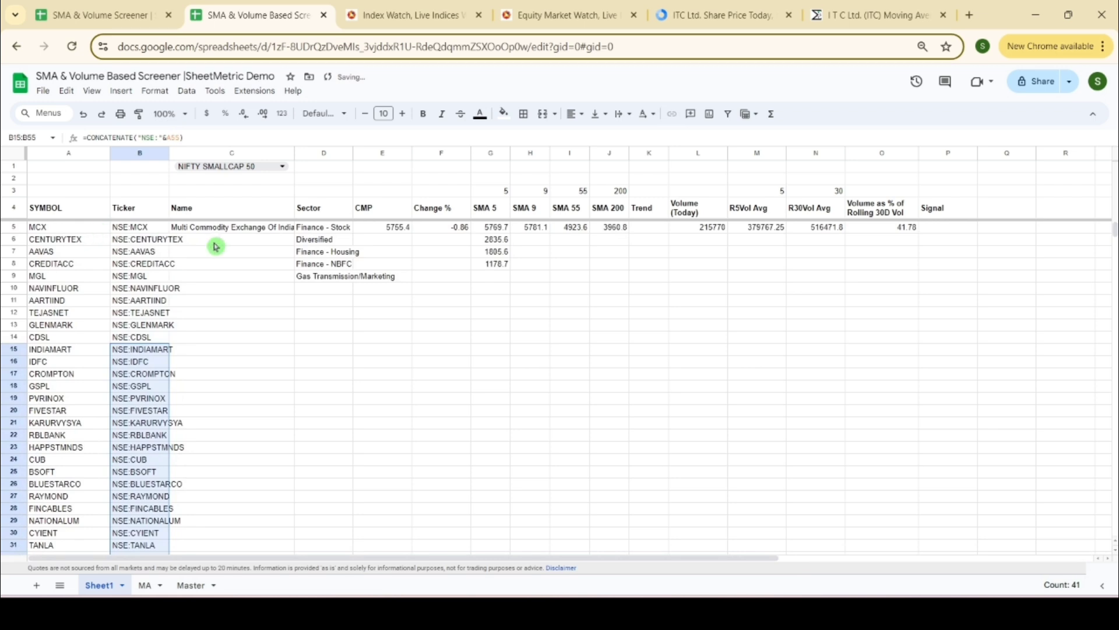
- Examine the row 5 formulas from the Name column through the Signal column
click(234, 230)
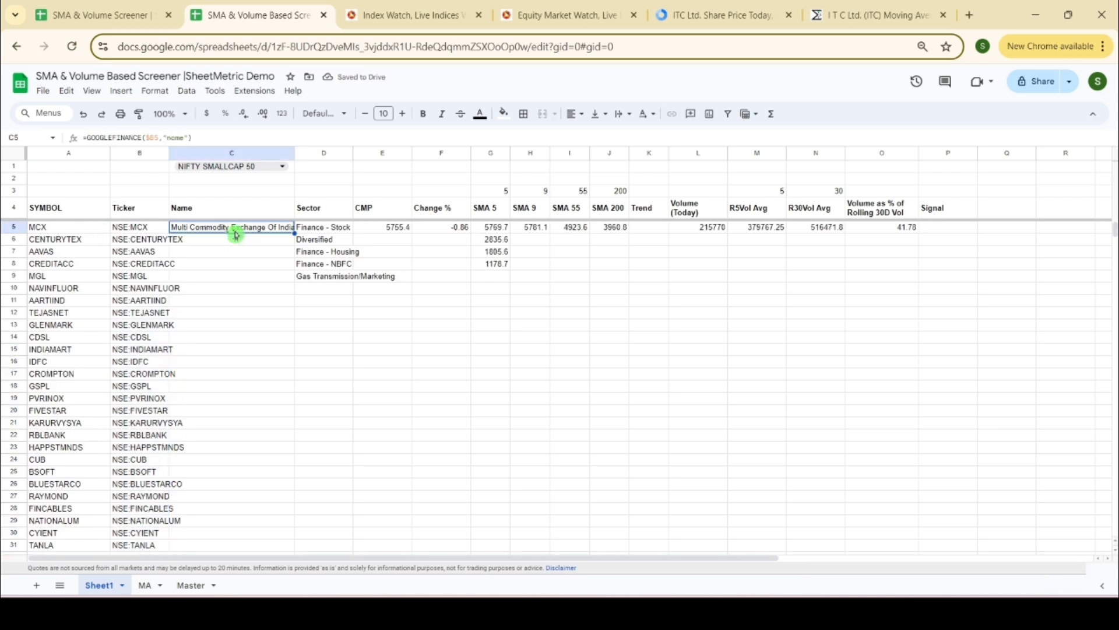
click(150, 242)
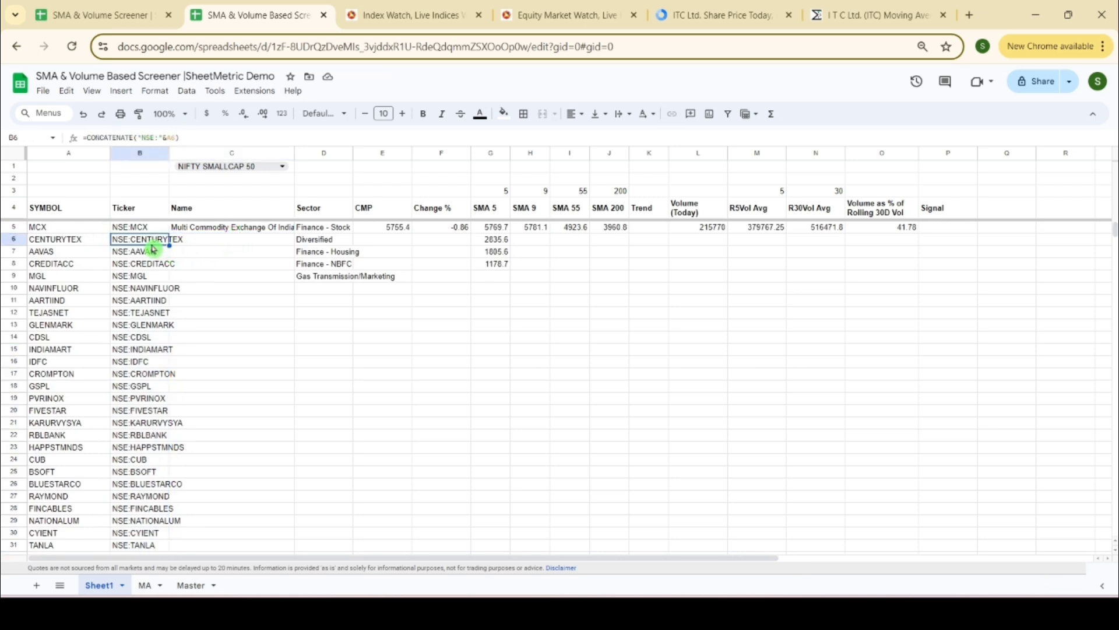
key(shift+Right)
key(shift+Right)
key(shift+Right)
key(shift+Right)
key(shift+Right)
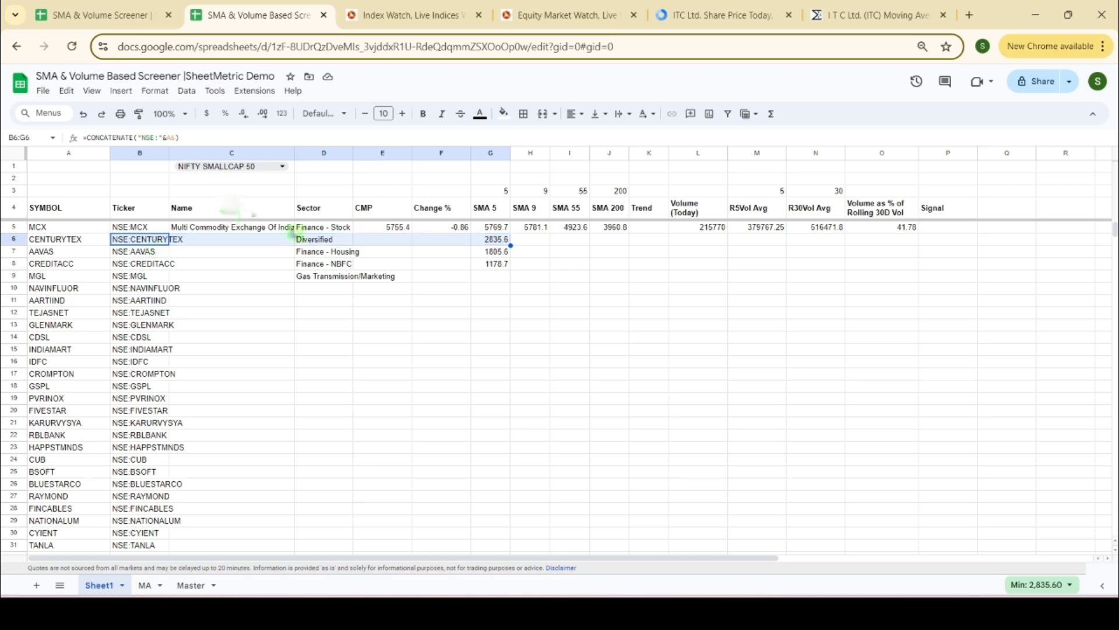
click(394, 230)
click(432, 230)
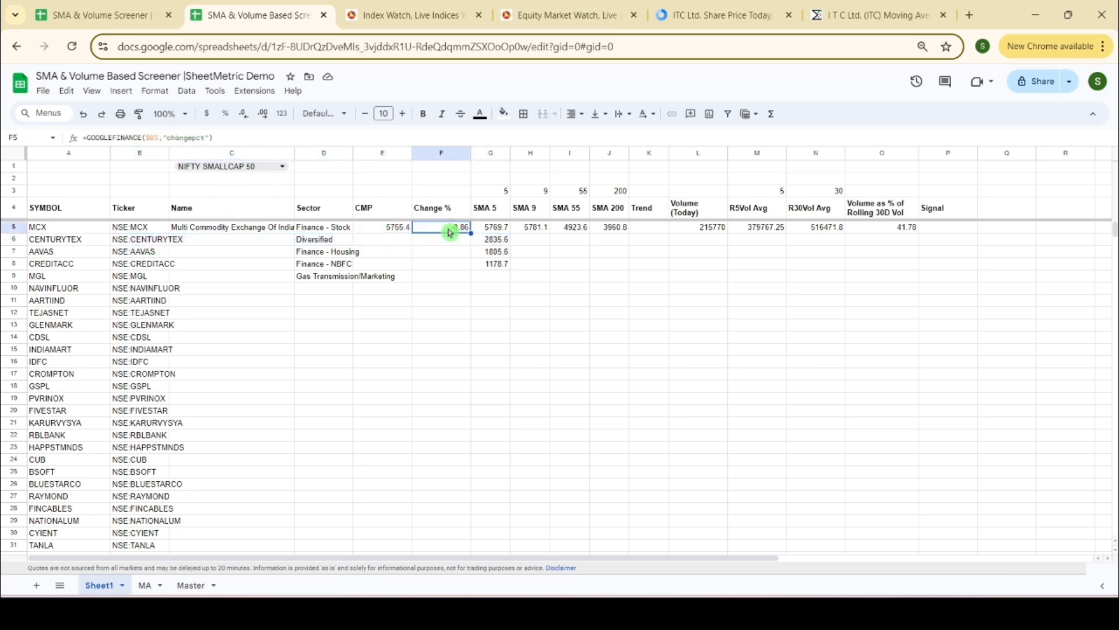
click(542, 231)
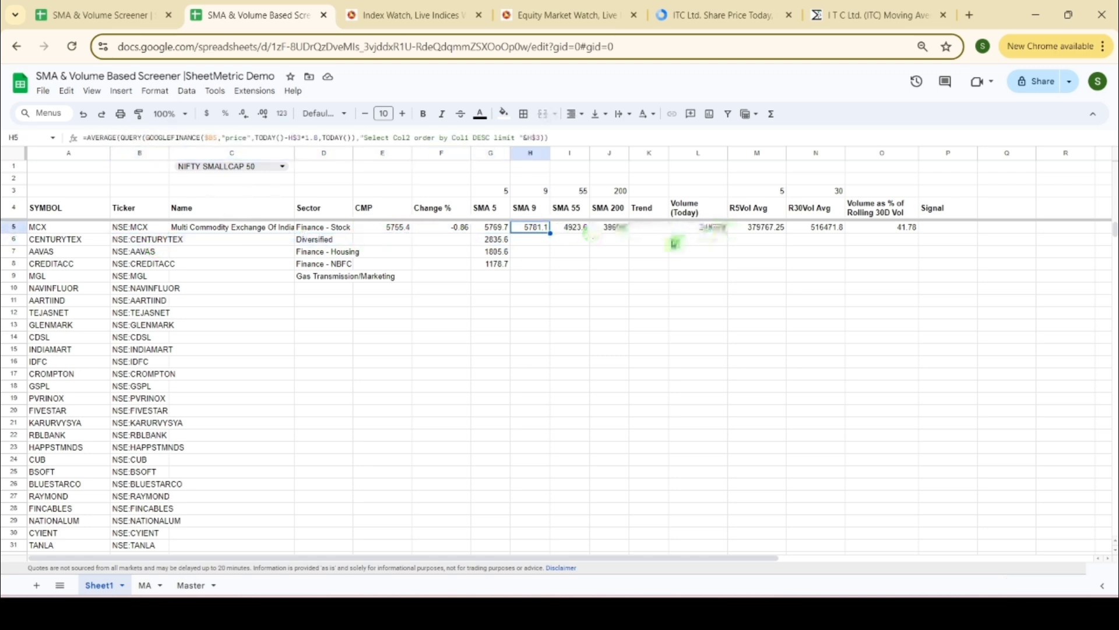
click(699, 228)
click(816, 228)
click(932, 228)
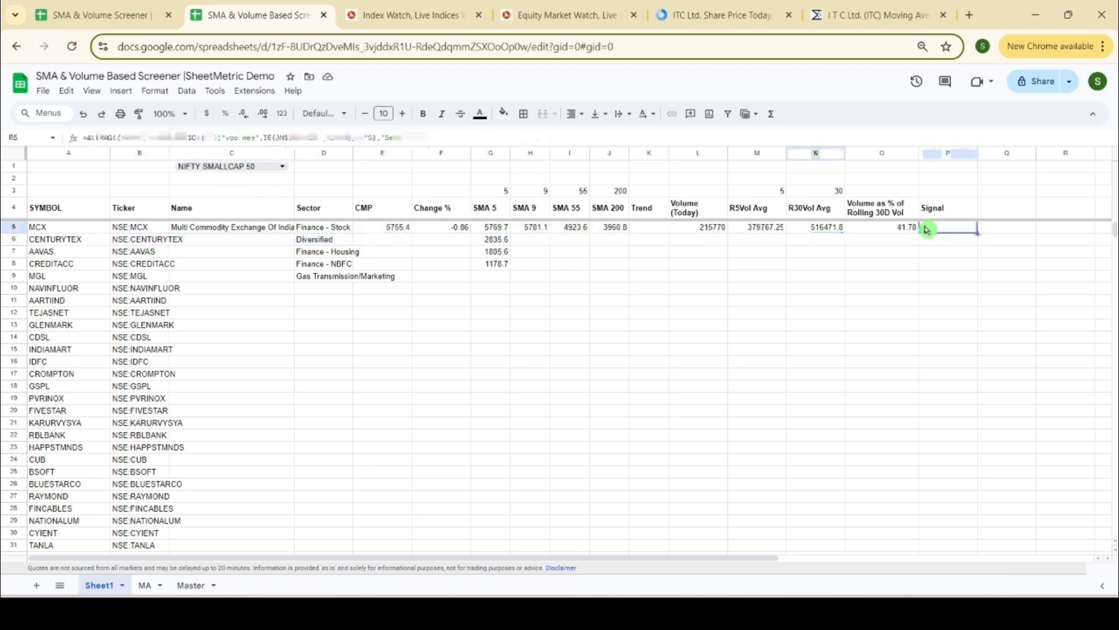
- Fill the row 5 formulas in columns C through P down to row 55
click(213, 230)
key(ctrl+shift+Down)
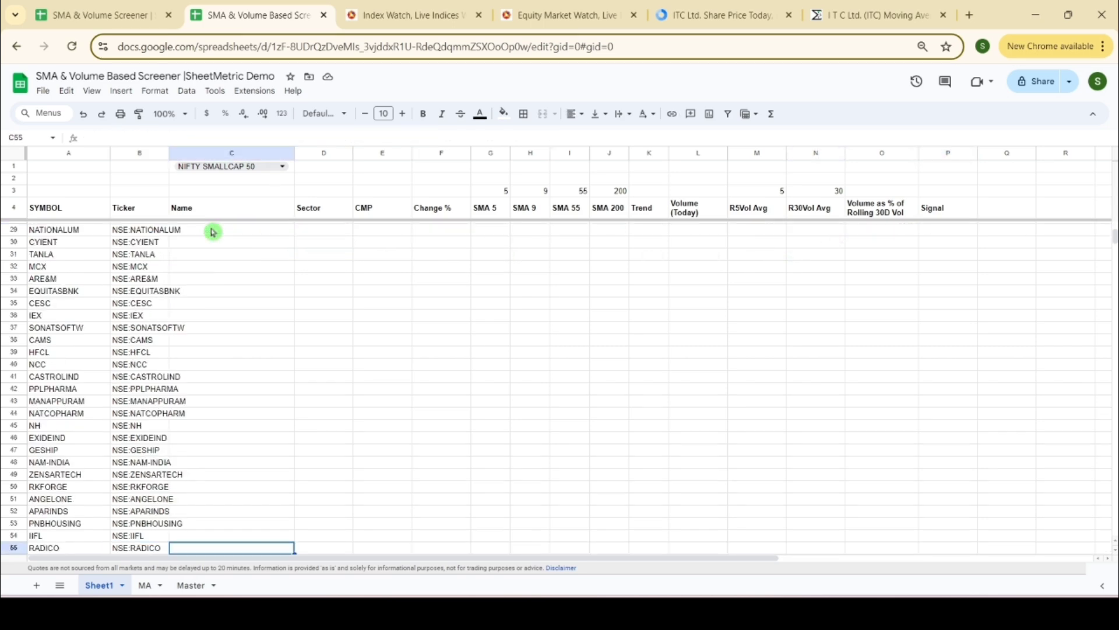
key(shift+Right)
key(shift+Right)
key(shift+Right)
key(shift+Right)
key(shift+Right)
key(shift+Right)
key(shift+Right)
key(shift+Right)
key(shift+Right)
key(shift+Right)
key(shift+Right)
key(shift+Right)
key(shift+Right)
scroll(319, 352, up, 8)
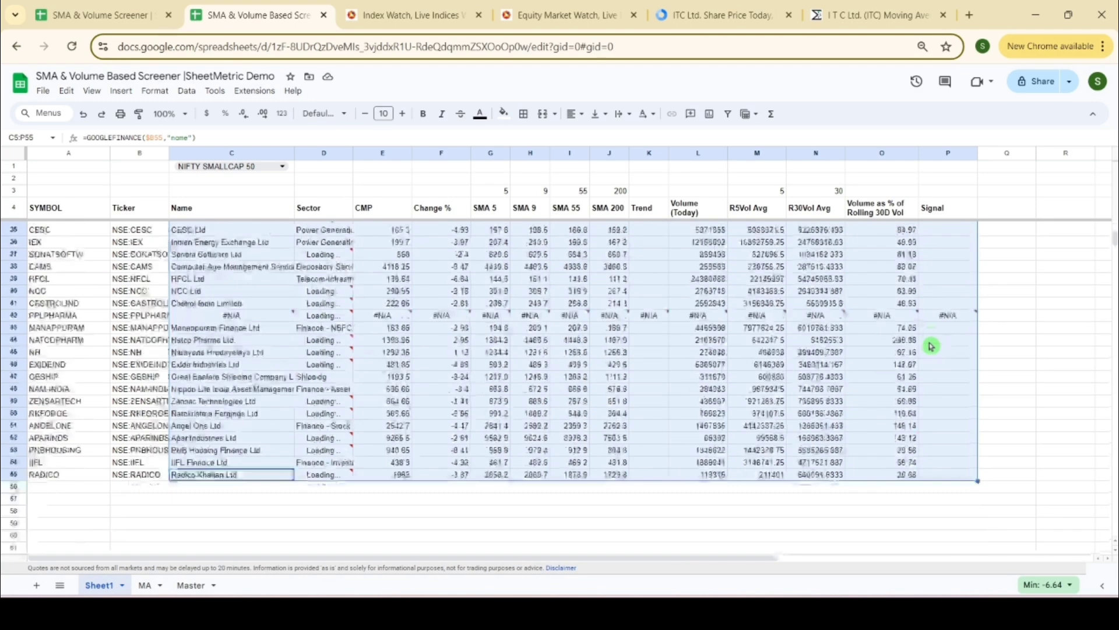
- Set the volume threshold of the Buy condition to O5>50 in the Signal column's formula, starting at P5
click(950, 233)
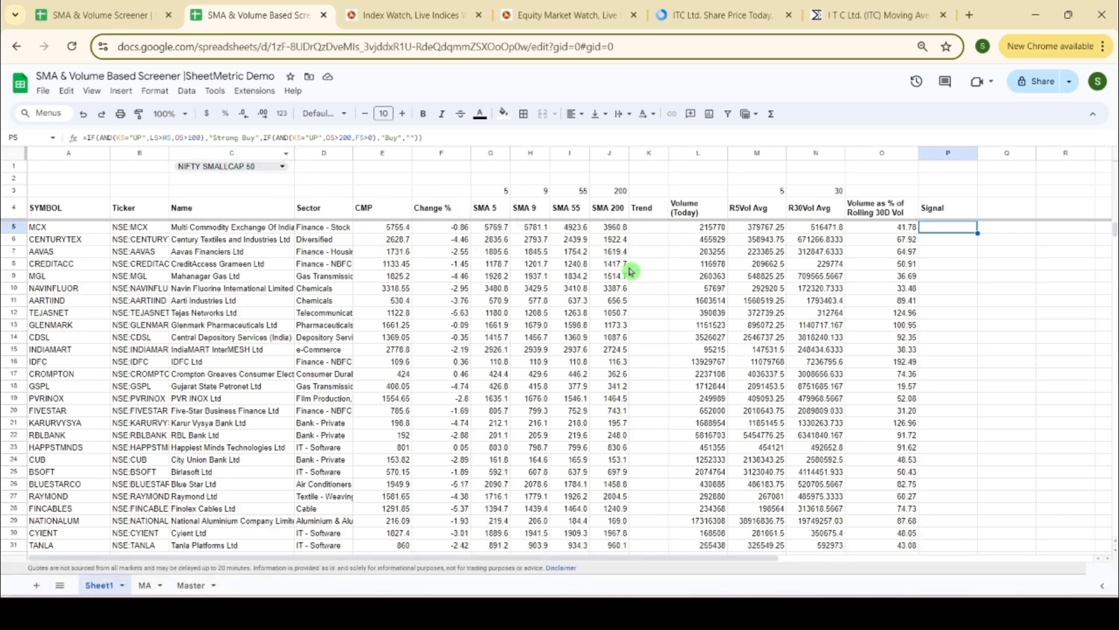
scroll(761, 322, down, 3)
scroll(761, 322, up, 3)
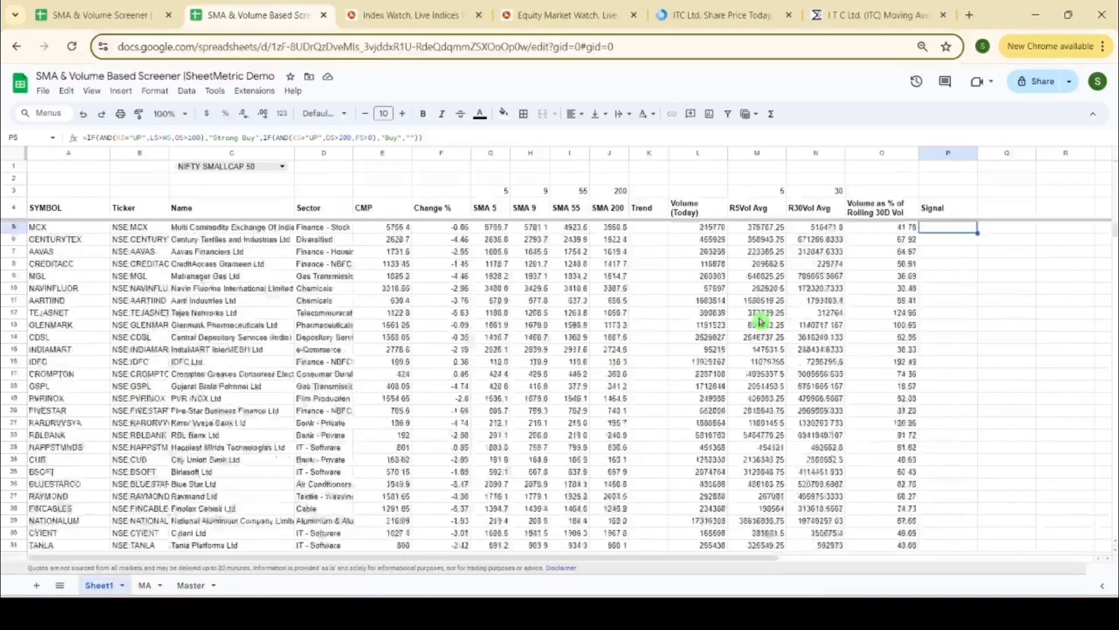
scroll(760, 321, down, 9)
scroll(760, 321, up, 6)
scroll(761, 322, up, 4)
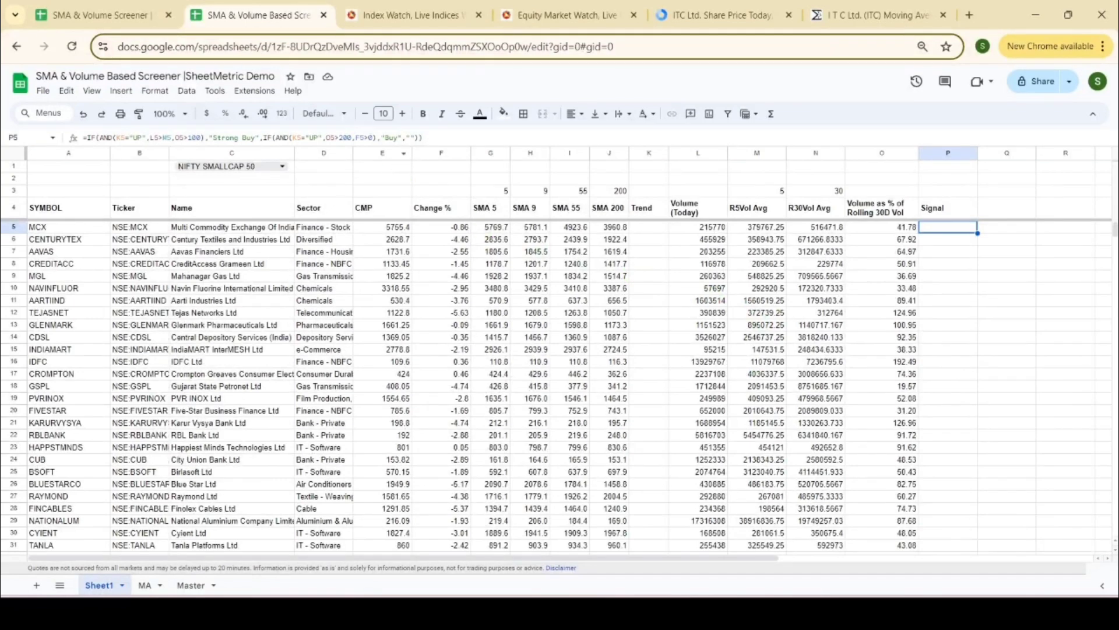
click(343, 138)
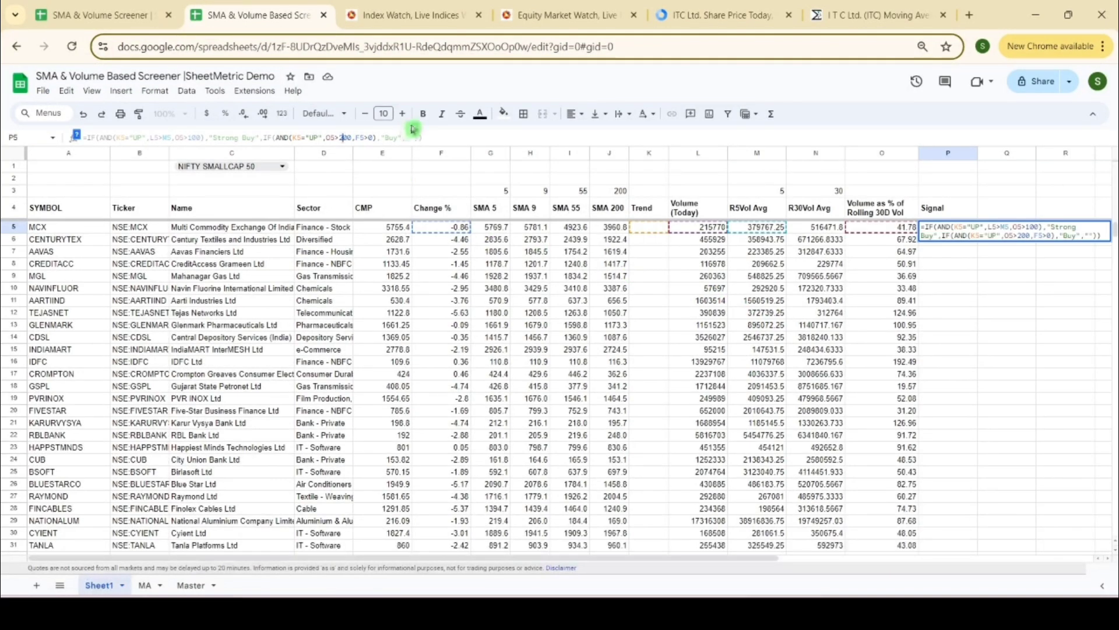
key(BackSpace)
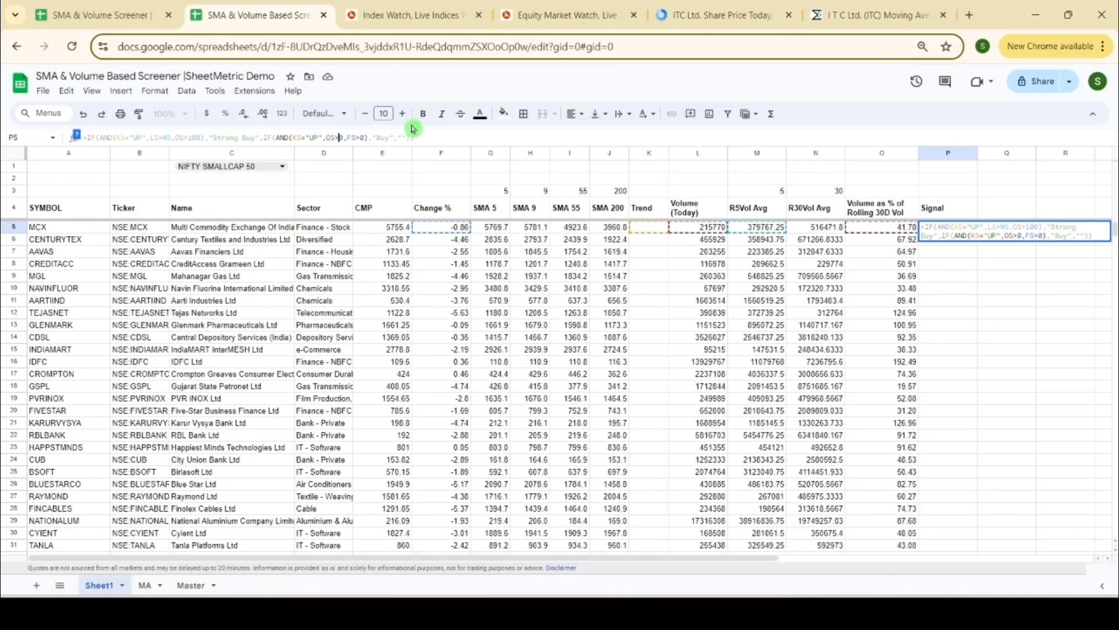
text(5)
key(Return)
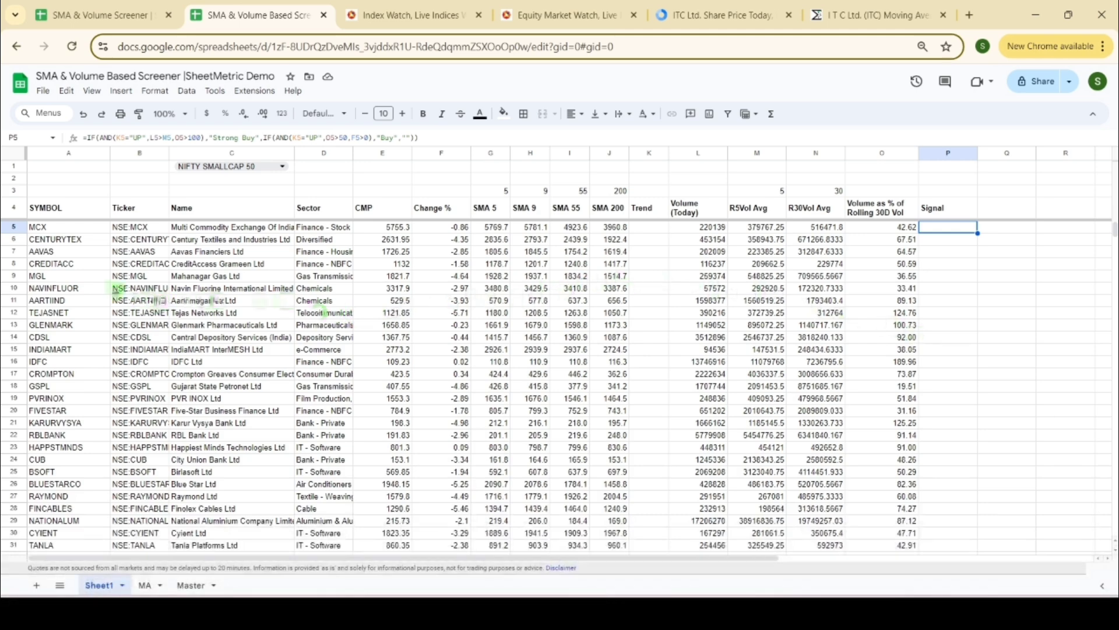
- Delete row 5, which holds the plain MCX symbol above the queried symbol list
click(67, 233)
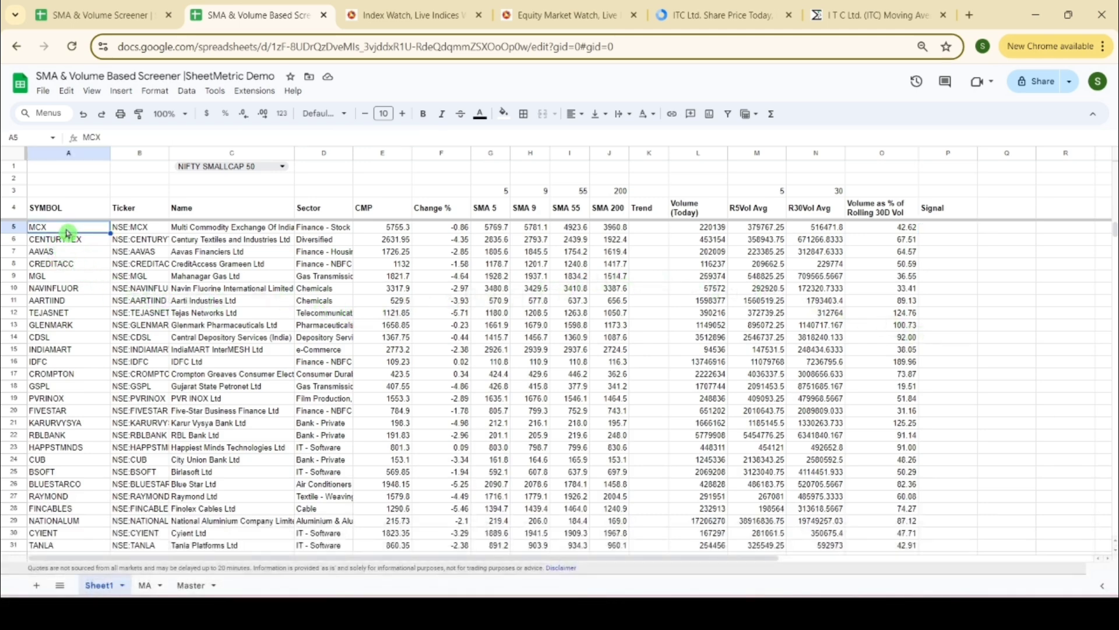
key(Down)
key(Up)
key(Right)
key(Right)
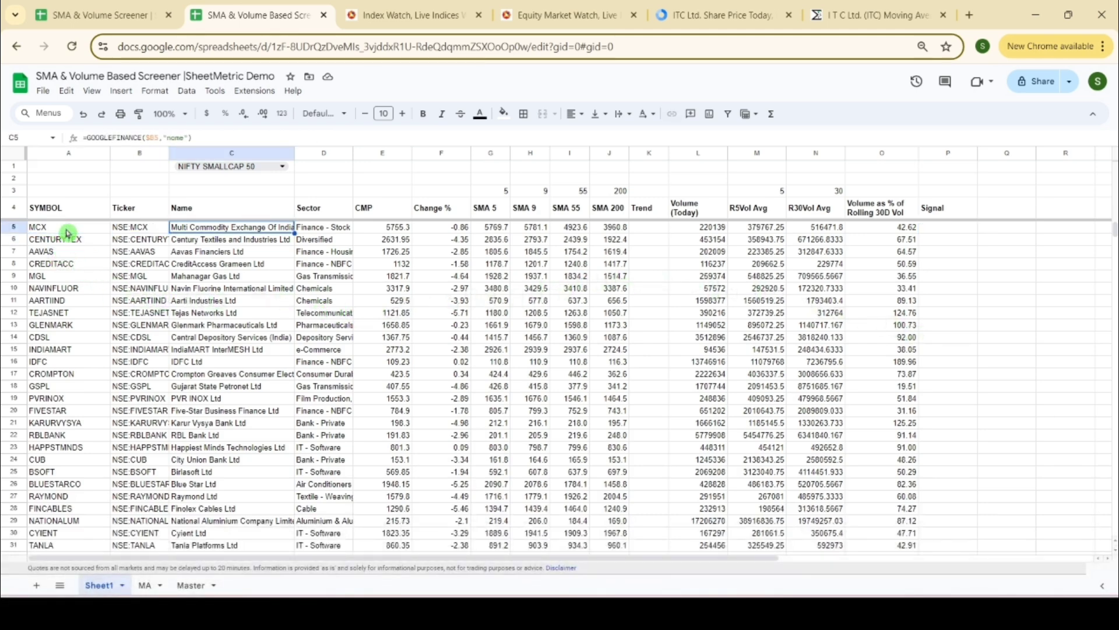
key(Left)
key(Left)
click(57, 240)
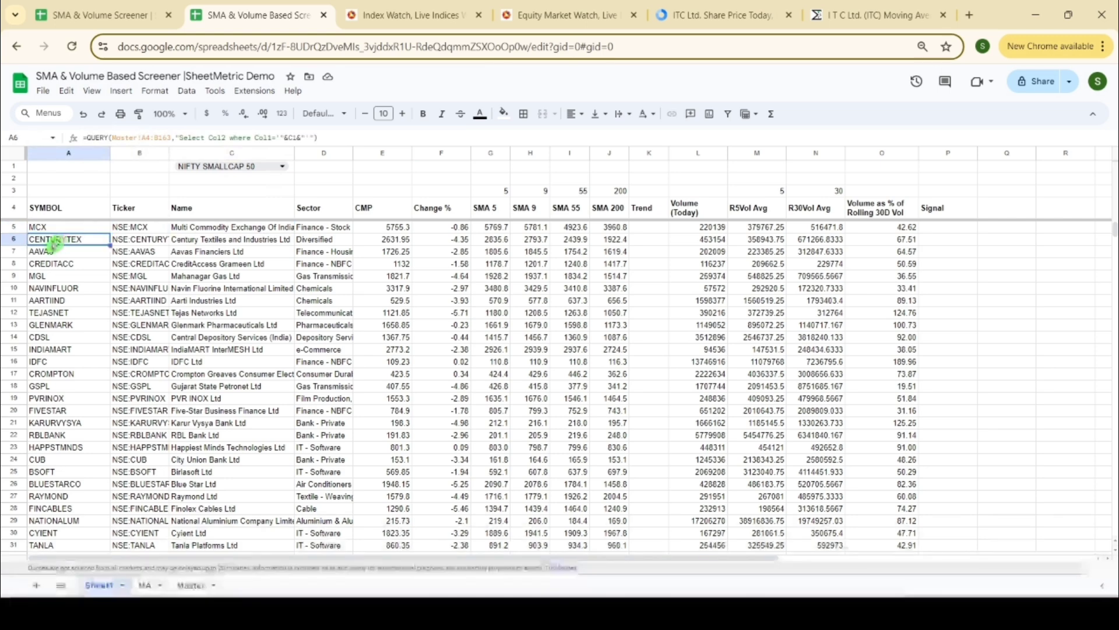
right_click(14, 231)
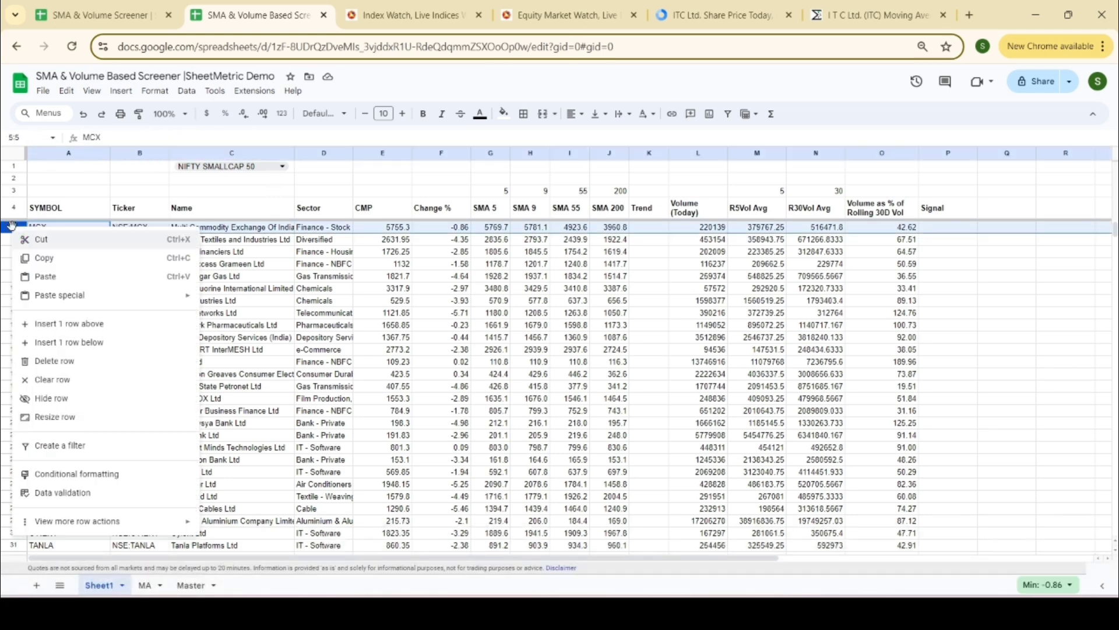
click(75, 364)
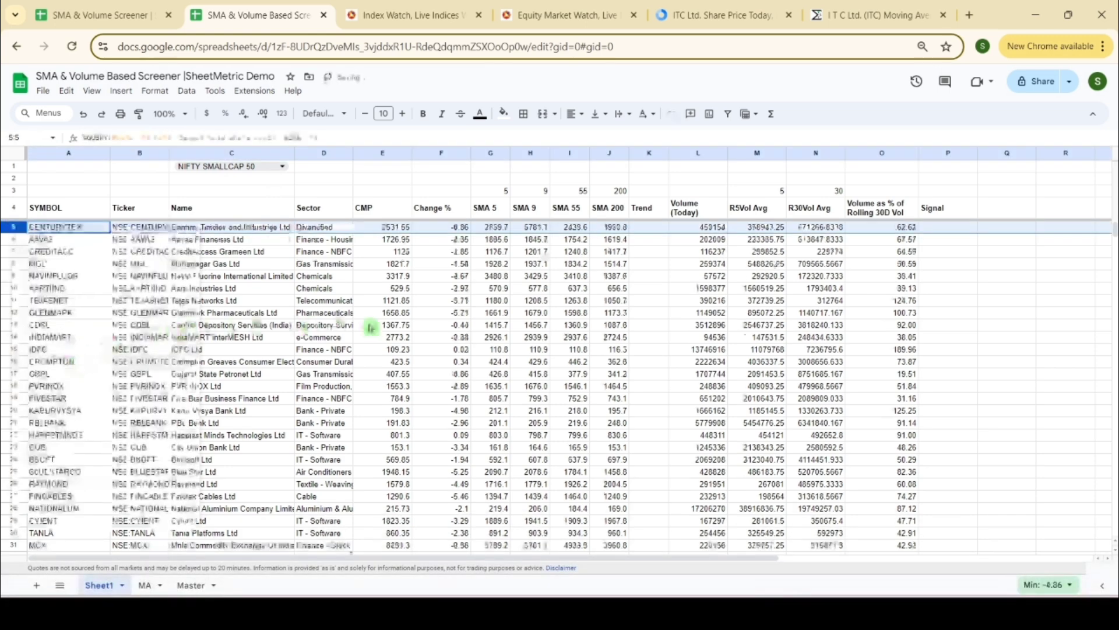
click(814, 337)
- Apply a red-white-green color scale to the Change % values in F5:F54, following the finished screener's formatting
click(100, 14)
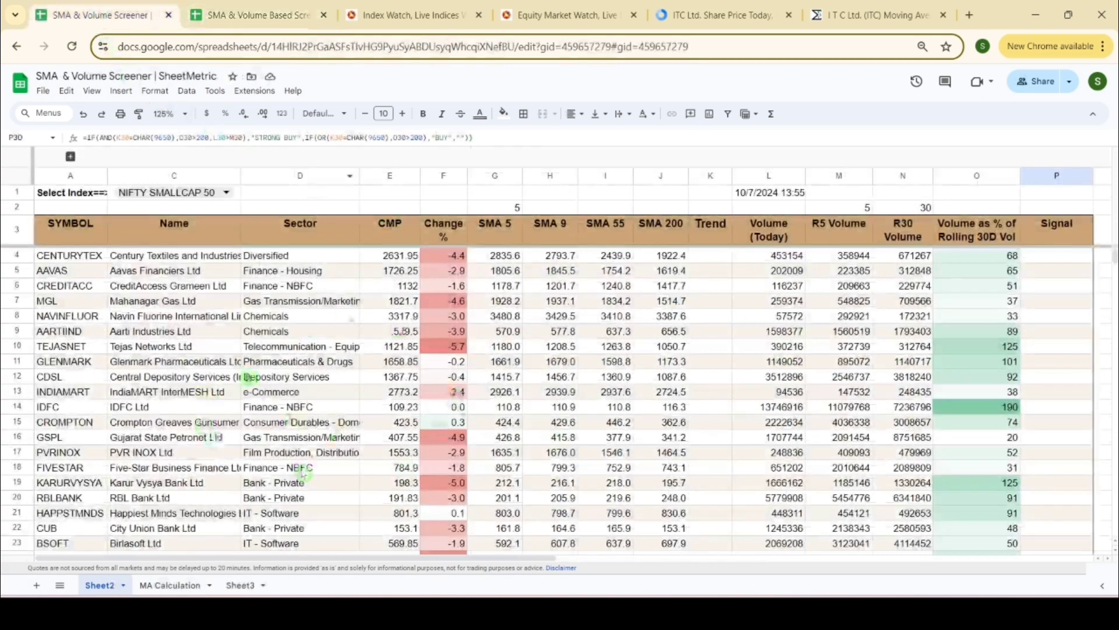
click(271, 4)
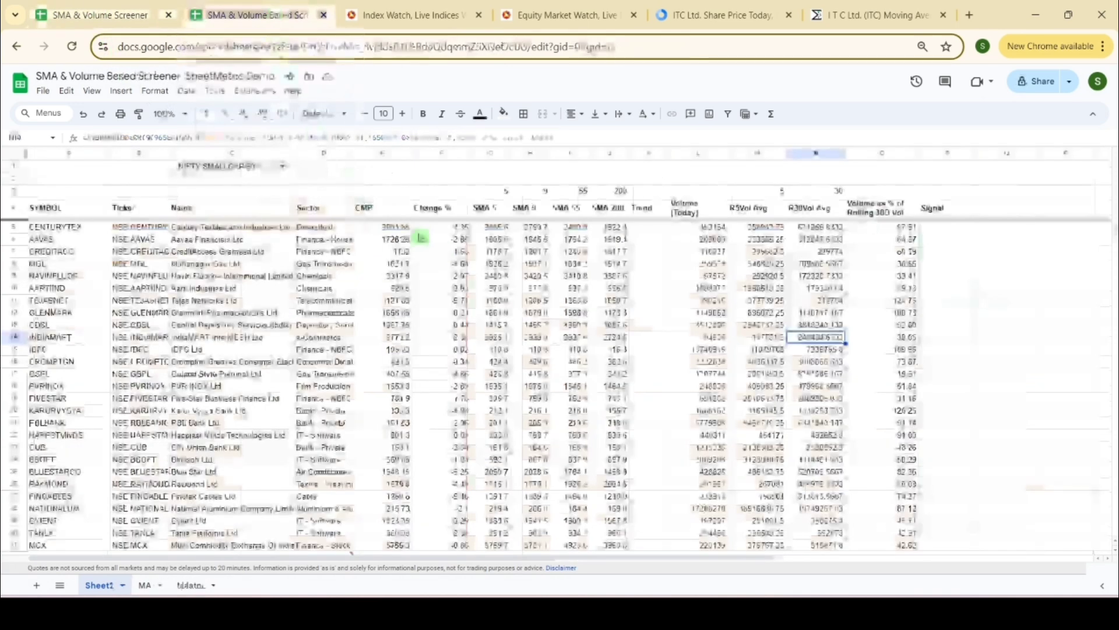
drag(461, 229, 465, 483)
scroll(411, 331, up, 5)
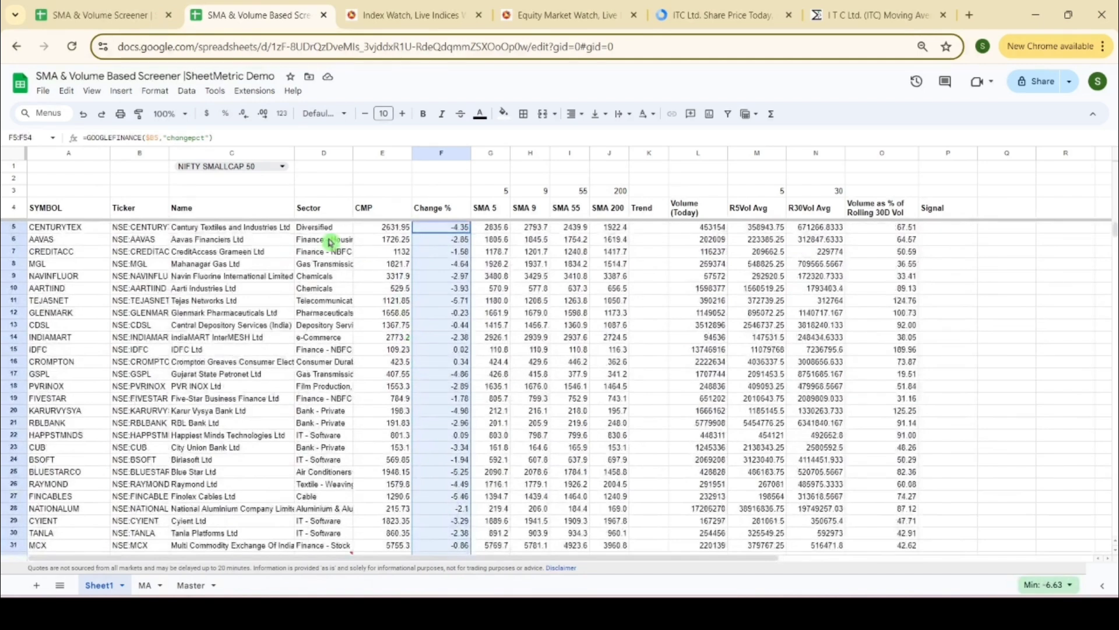
click(155, 91)
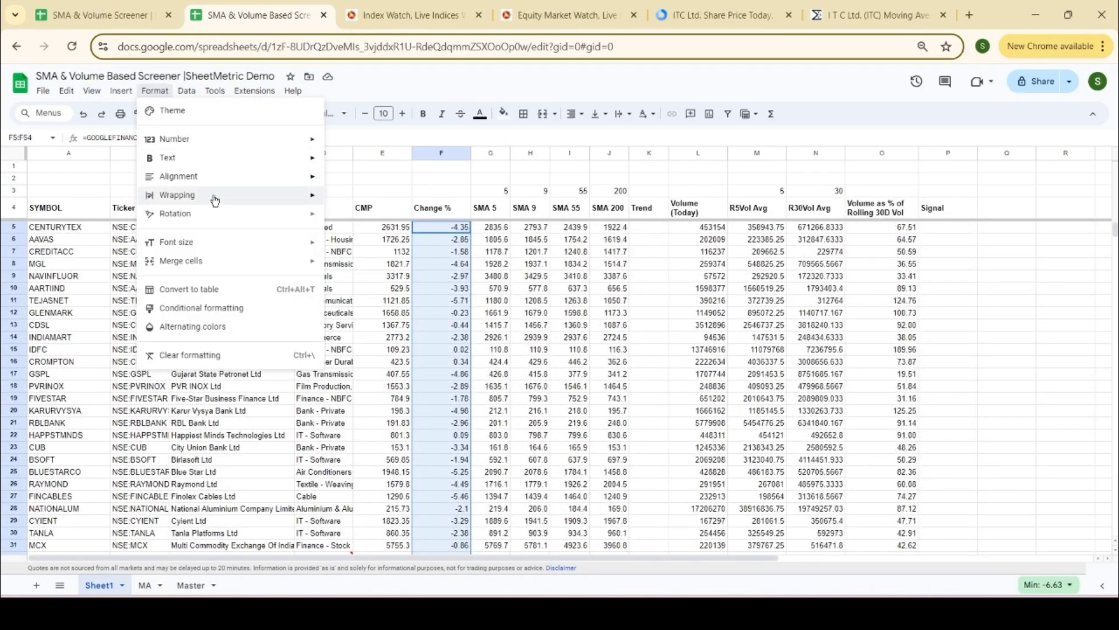
click(230, 309)
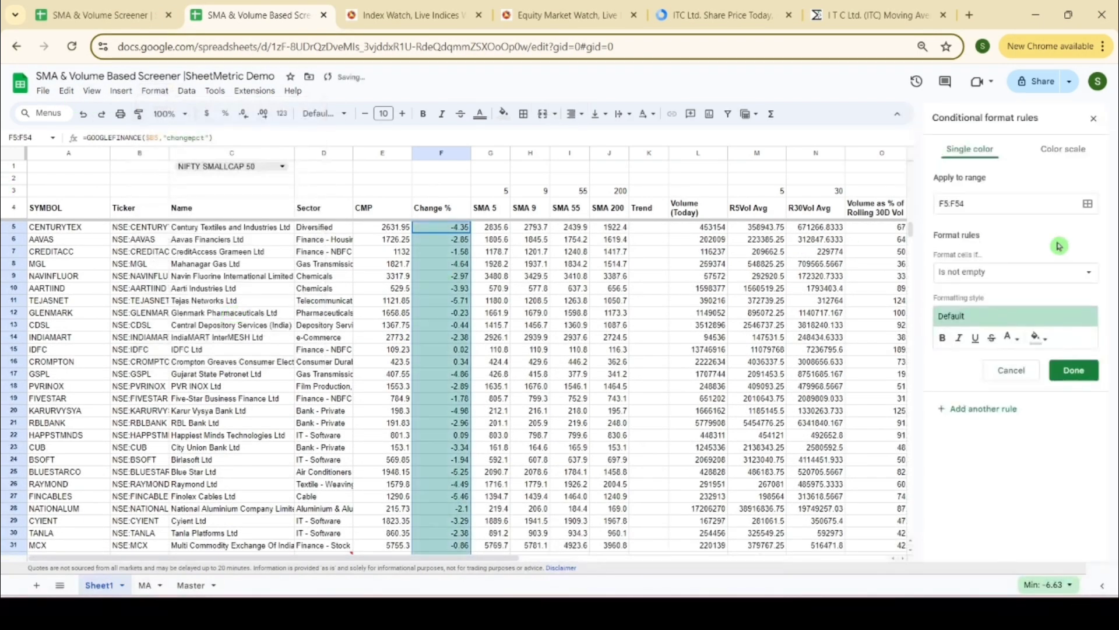
click(1063, 150)
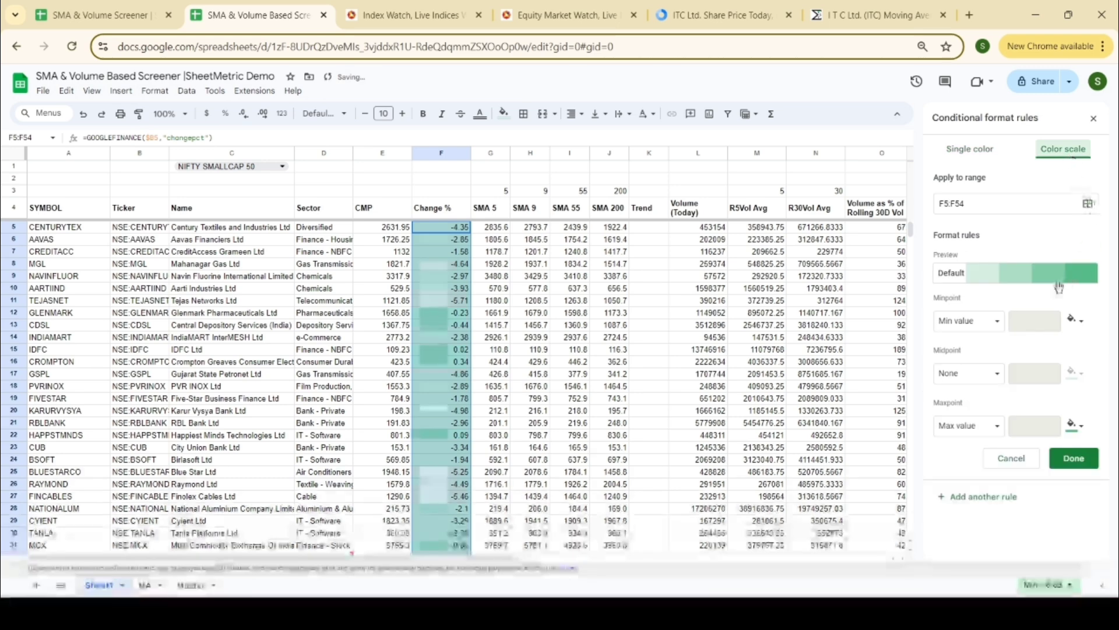
click(1040, 274)
click(1032, 302)
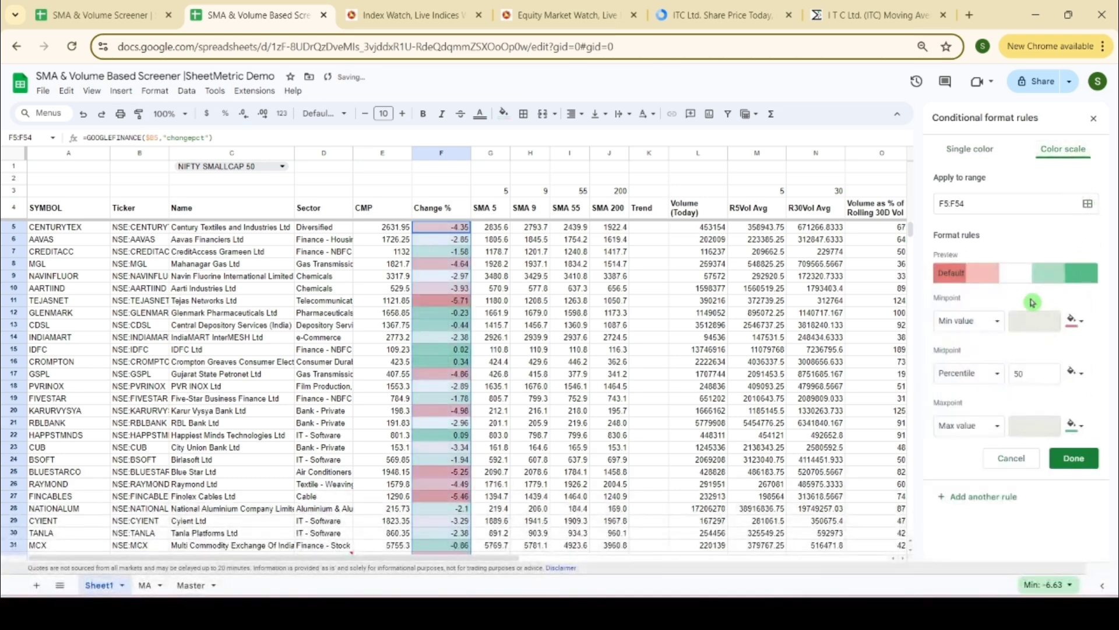
- Set the Change % color scale's midpoint to the number 0 and save the conditional formatting rule
click(998, 325)
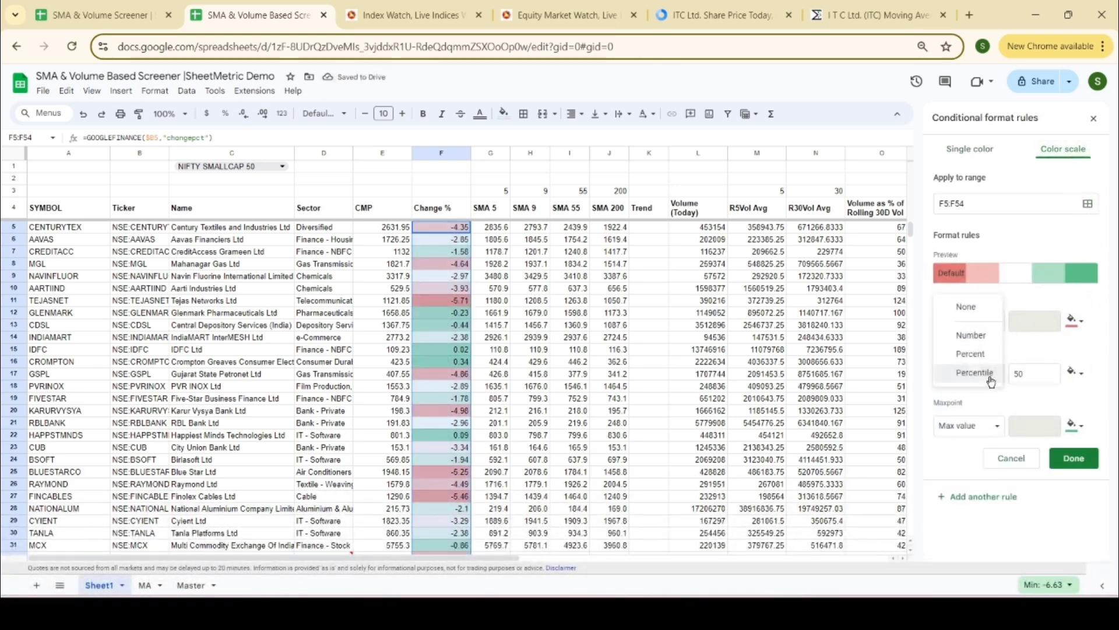
click(983, 337)
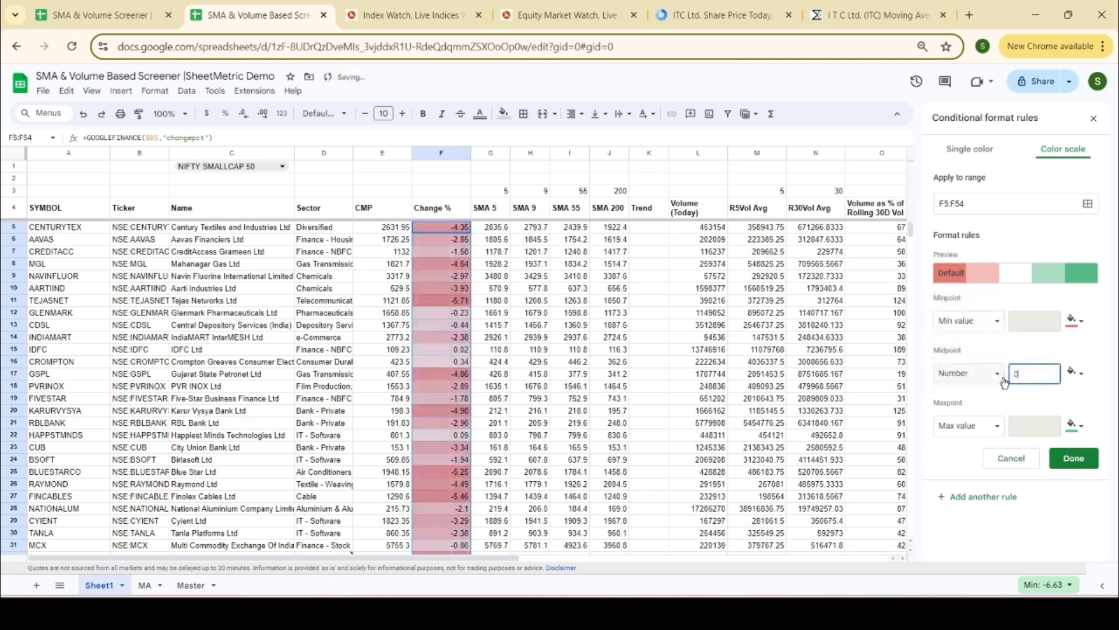
click(1101, 357)
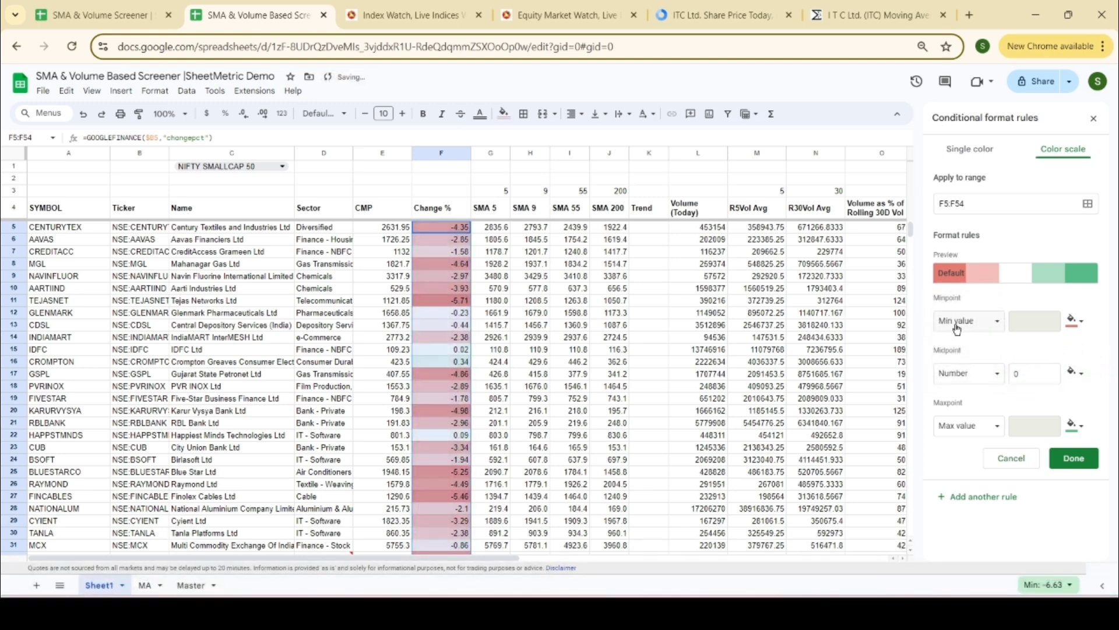
scroll(478, 303, down, 6)
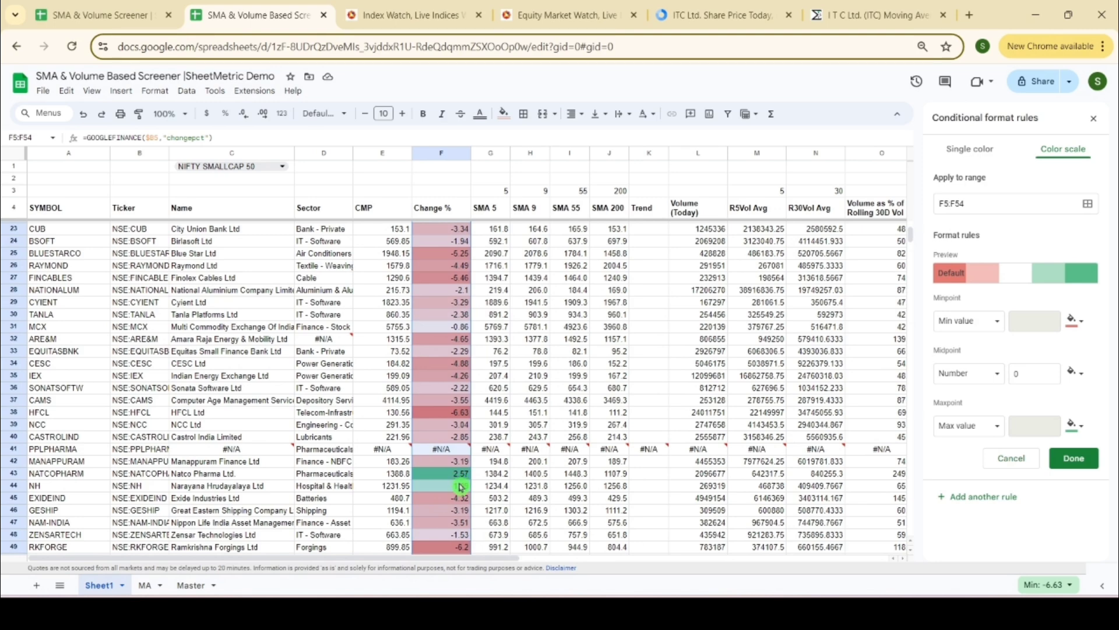
scroll(461, 487, up, 6)
click(1070, 459)
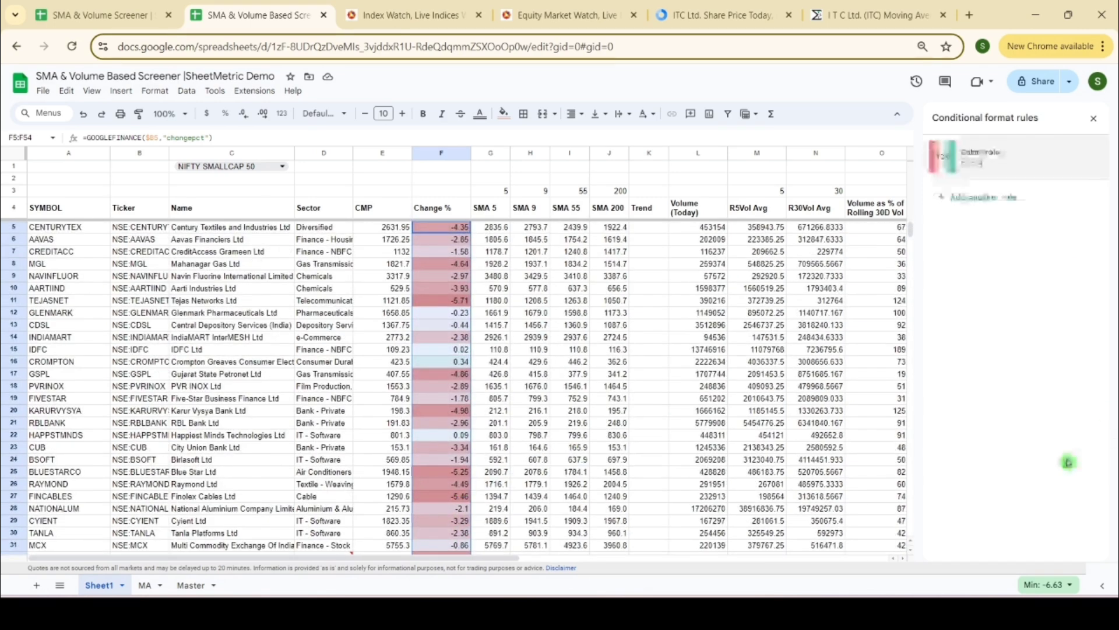
click(1093, 118)
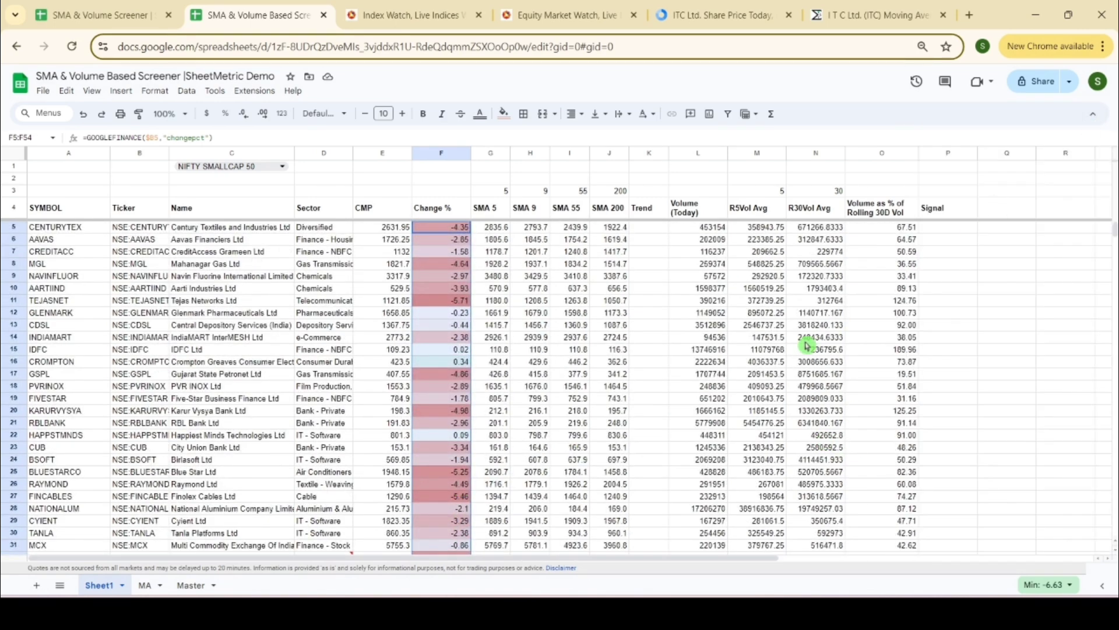
- Apply the default white-to-green color scale to the Volume as % of Rolling 30D Vol values in O5:O54
click(881, 233)
drag(882, 234, 911, 398)
scroll(910, 398, up, 10)
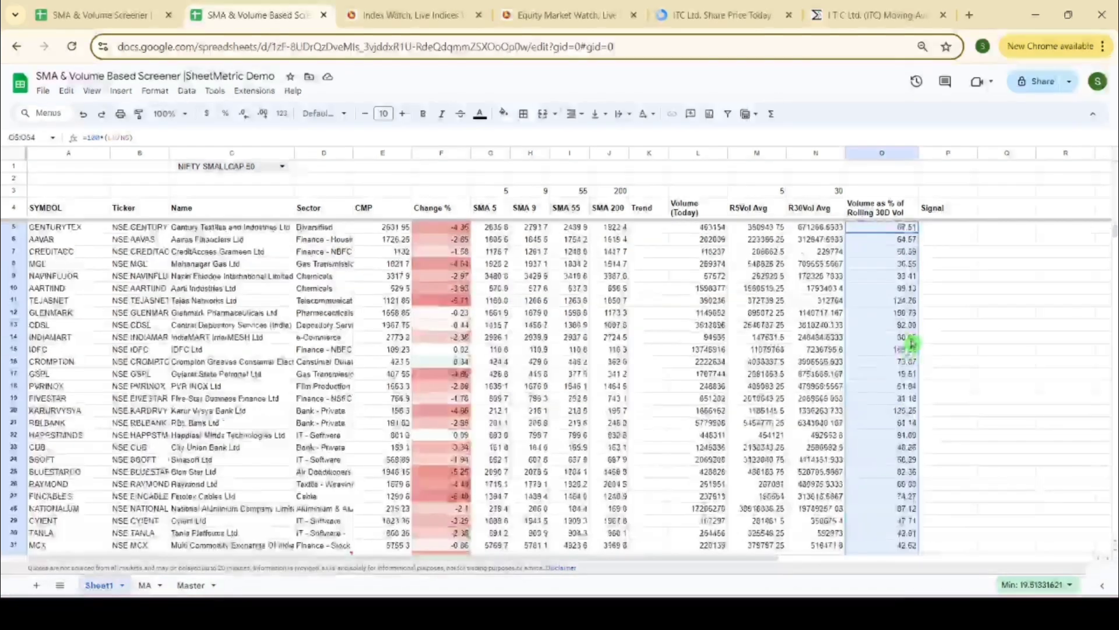
click(154, 90)
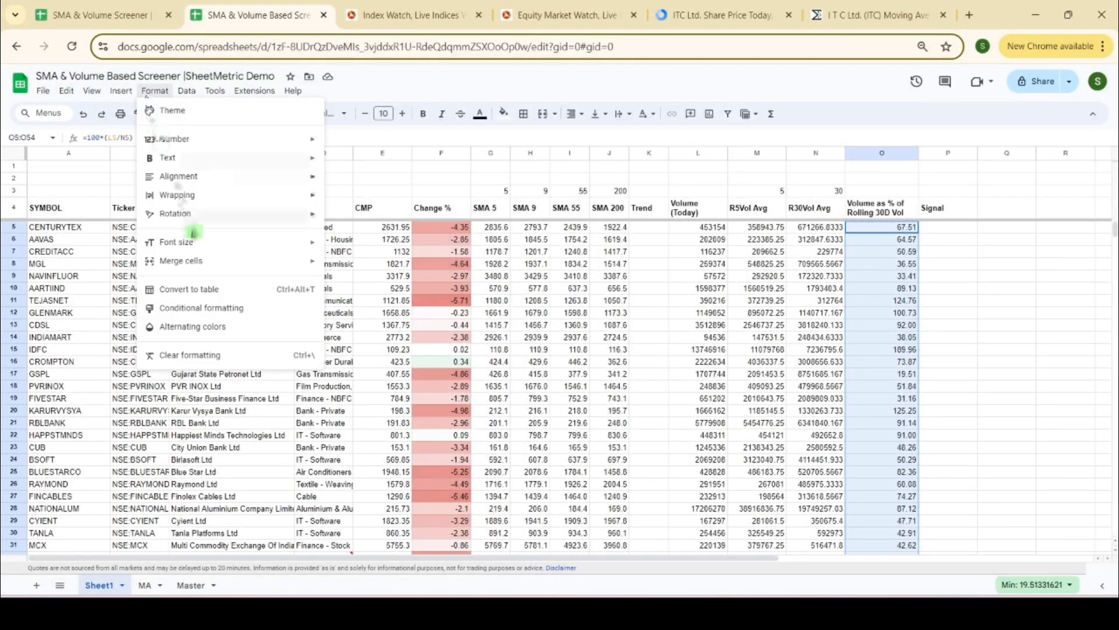
click(213, 309)
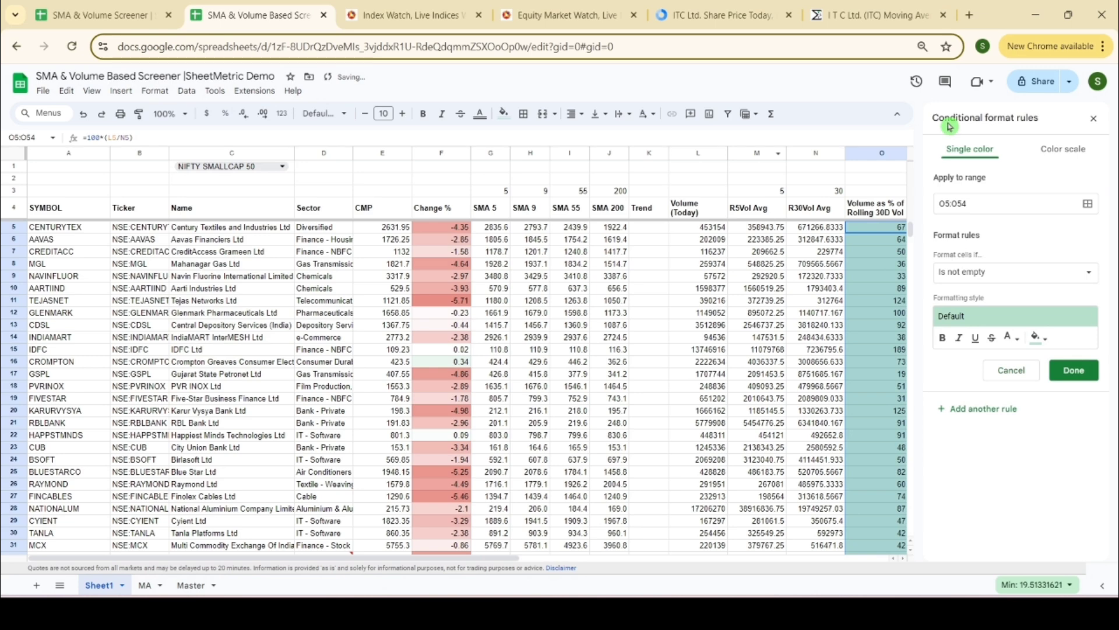
click(1063, 149)
click(1006, 276)
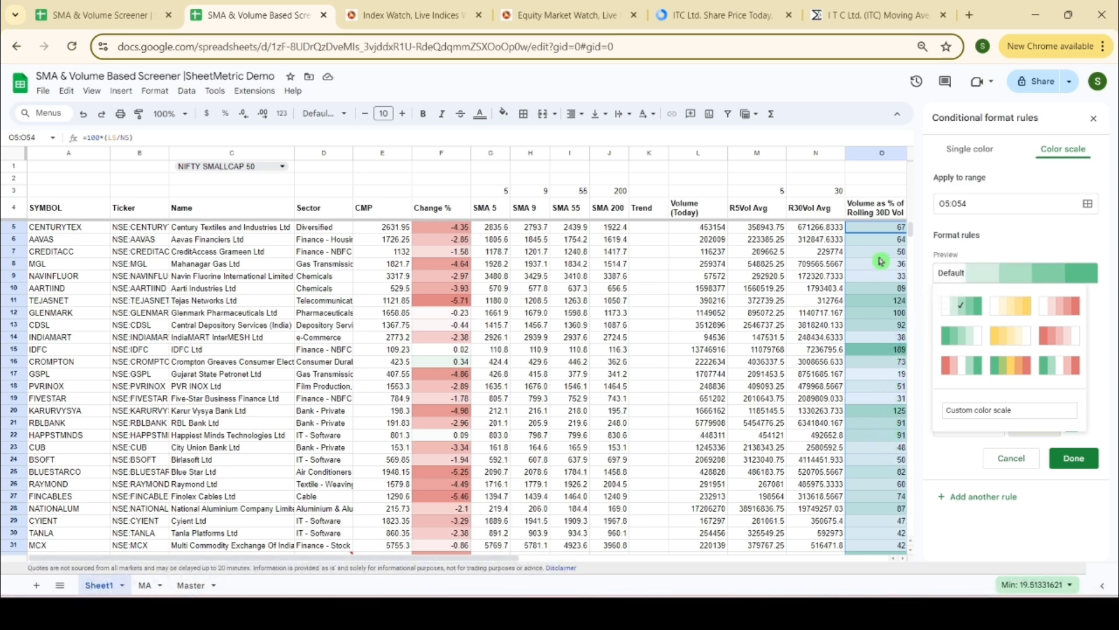
scroll(883, 250, down, 2)
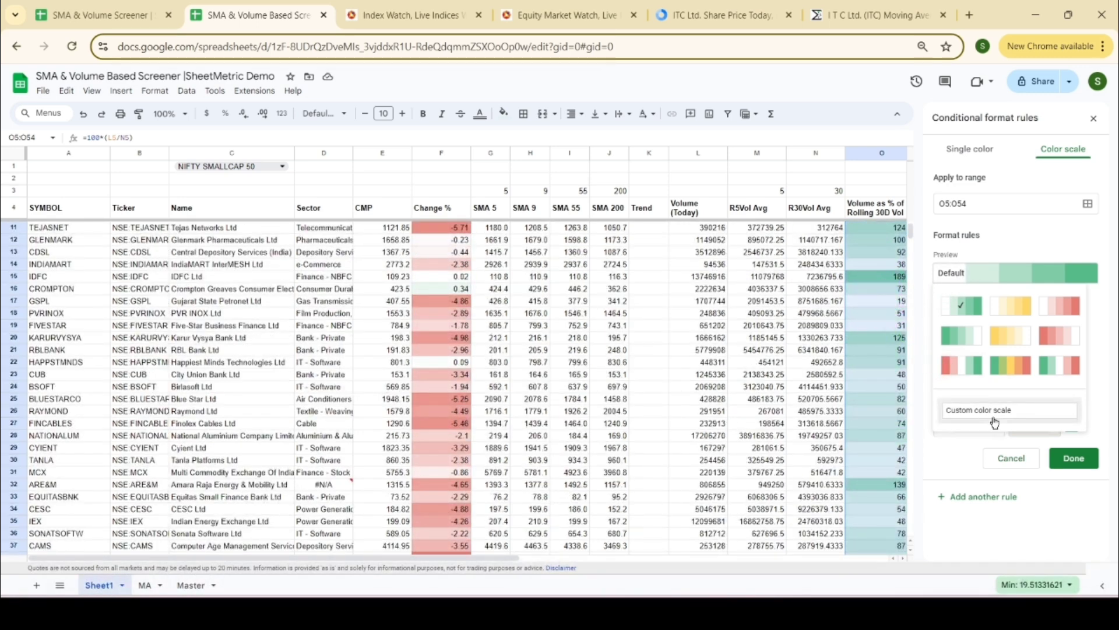
click(1073, 459)
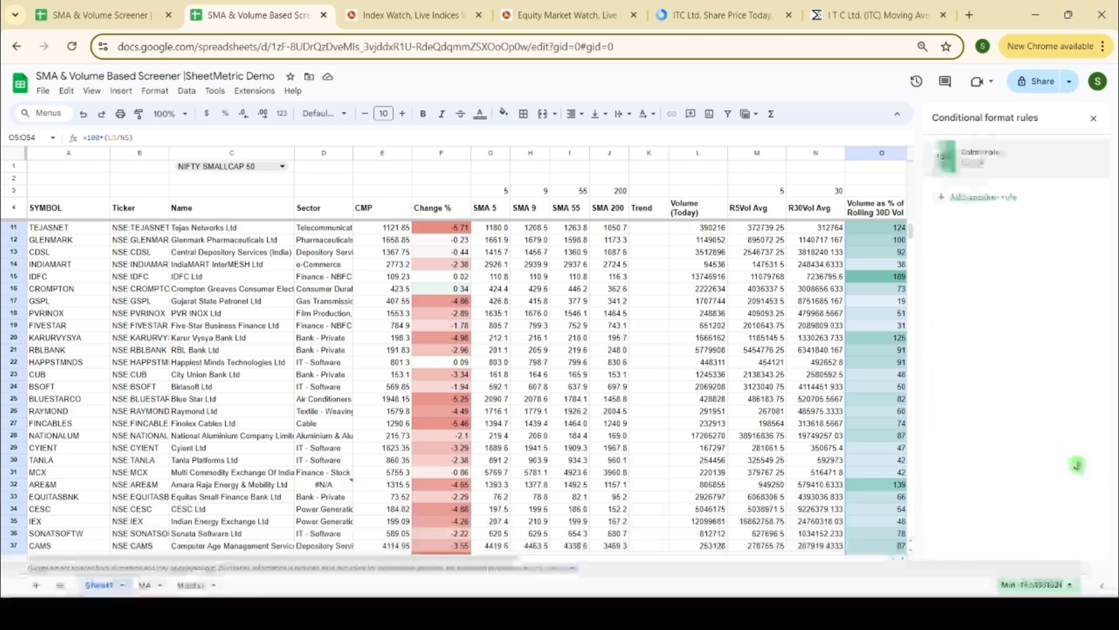
click(1094, 120)
scroll(1022, 260, up, 2)
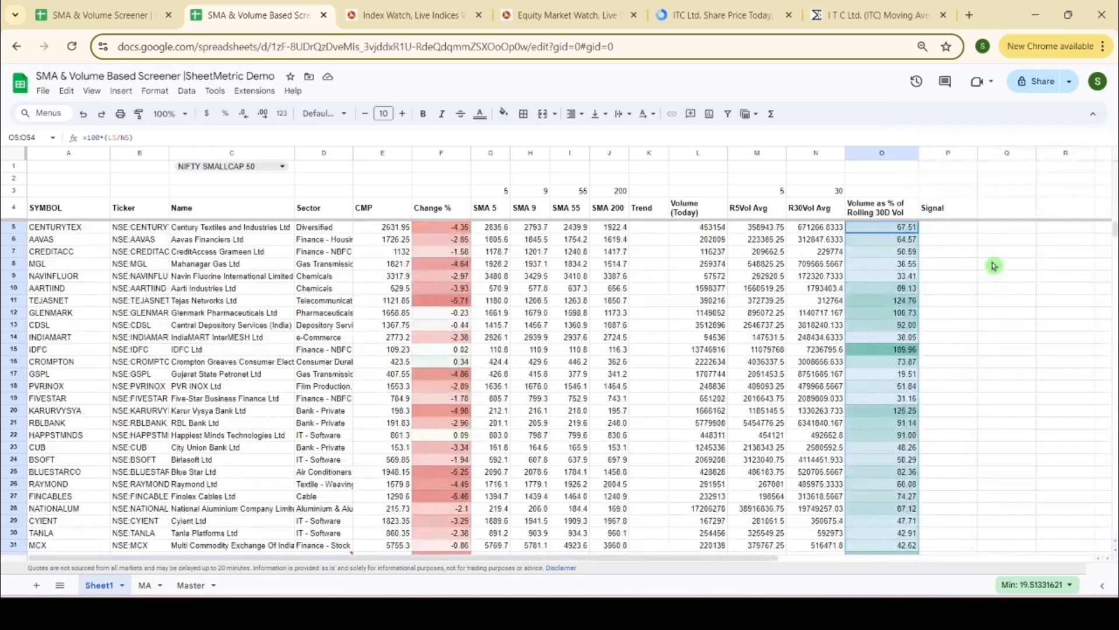
drag(950, 227, 952, 480)
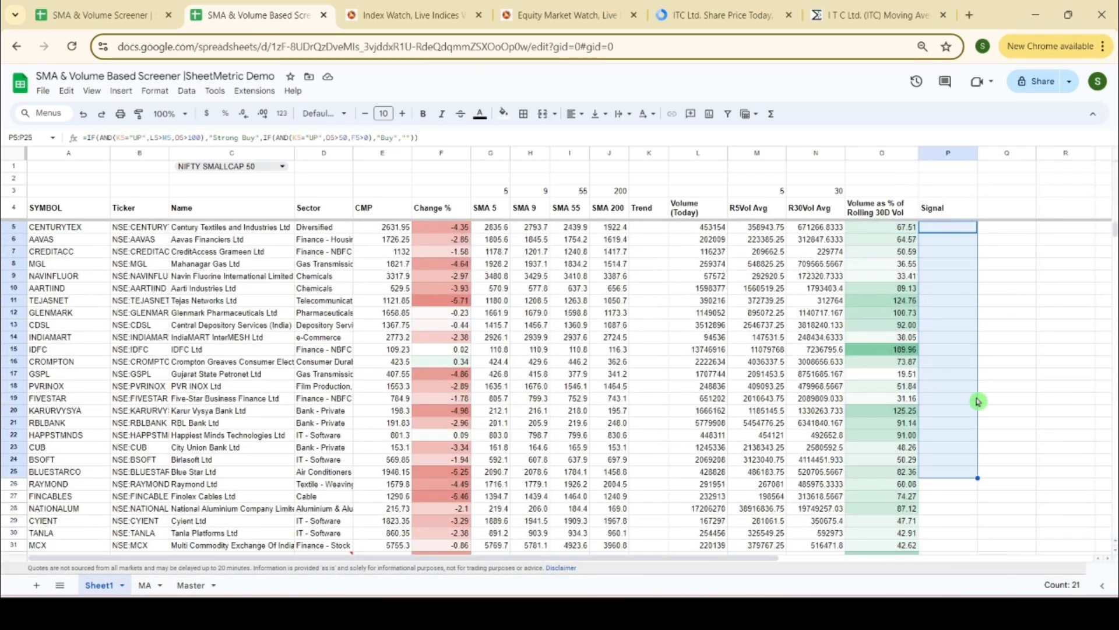
scroll(980, 400, down, 4)
scroll(979, 400, up, 4)
scroll(952, 365, down, 5)
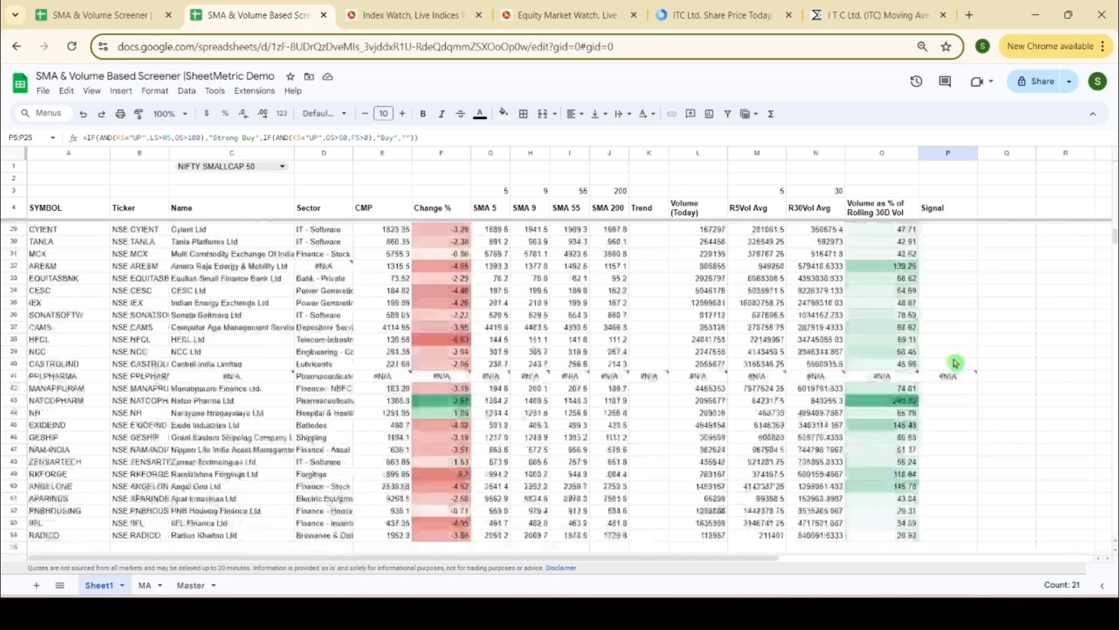
scroll(952, 292, up, 5)
drag(959, 234, 963, 540)
scroll(914, 249, up, 5)
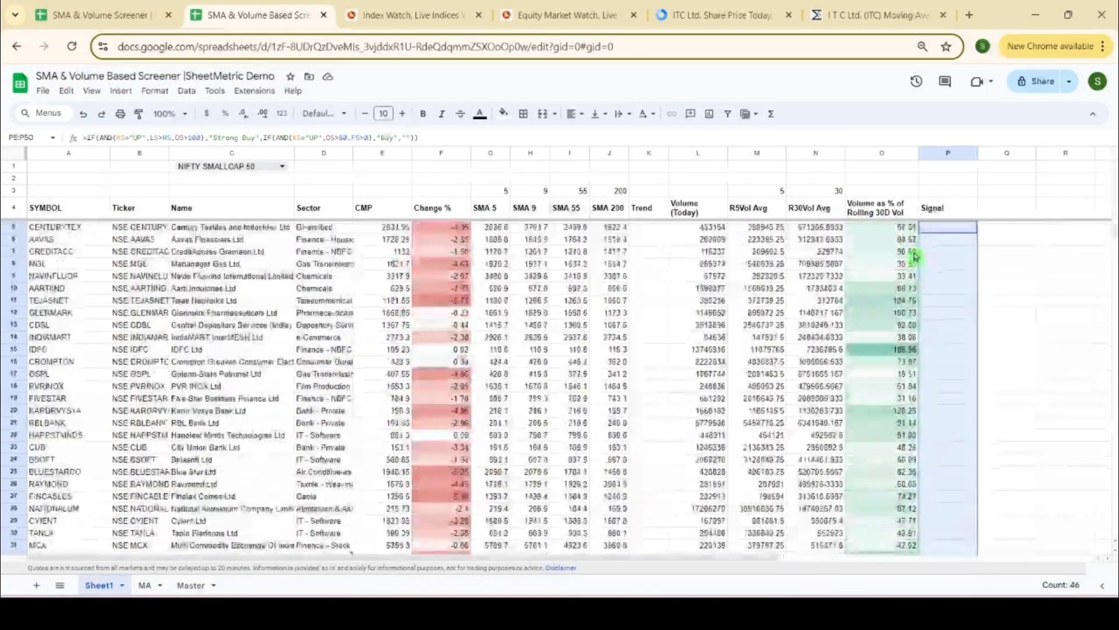
- Apply the default brown alternating colors style, with a header, to the screener table in A4:P54
drag(47, 210, 939, 455)
scroll(641, 384, up, 7)
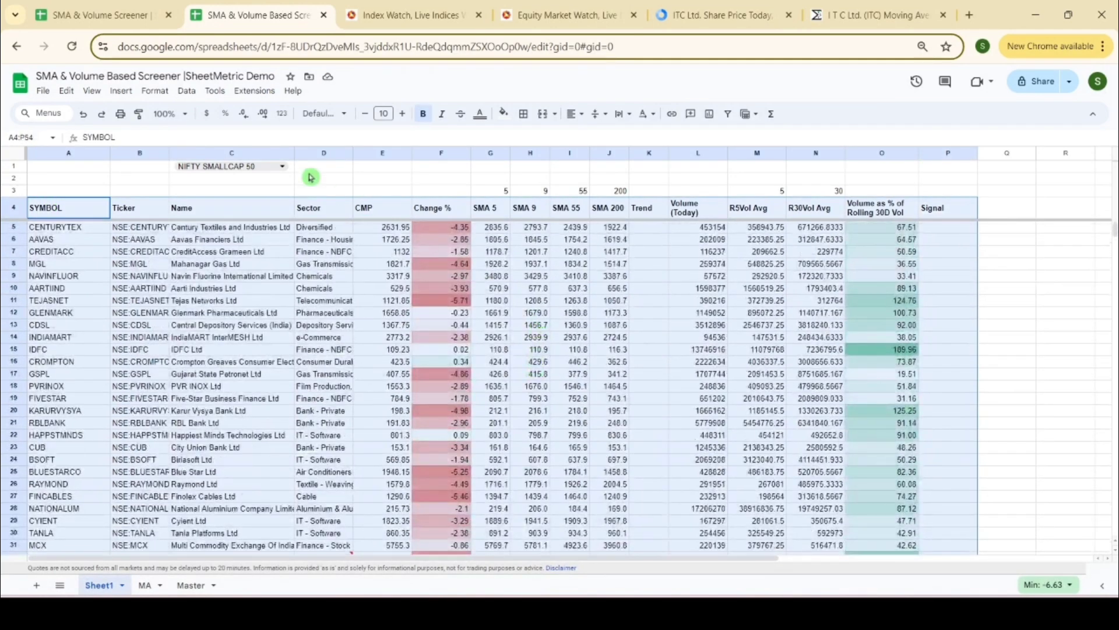
click(186, 90)
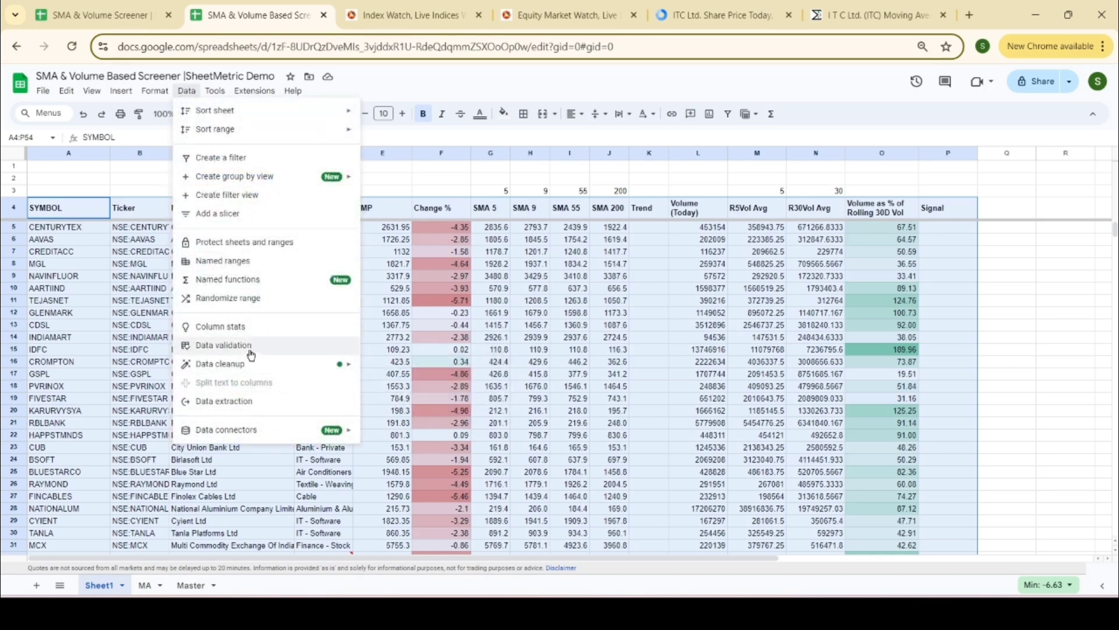
mouse_move(154, 92)
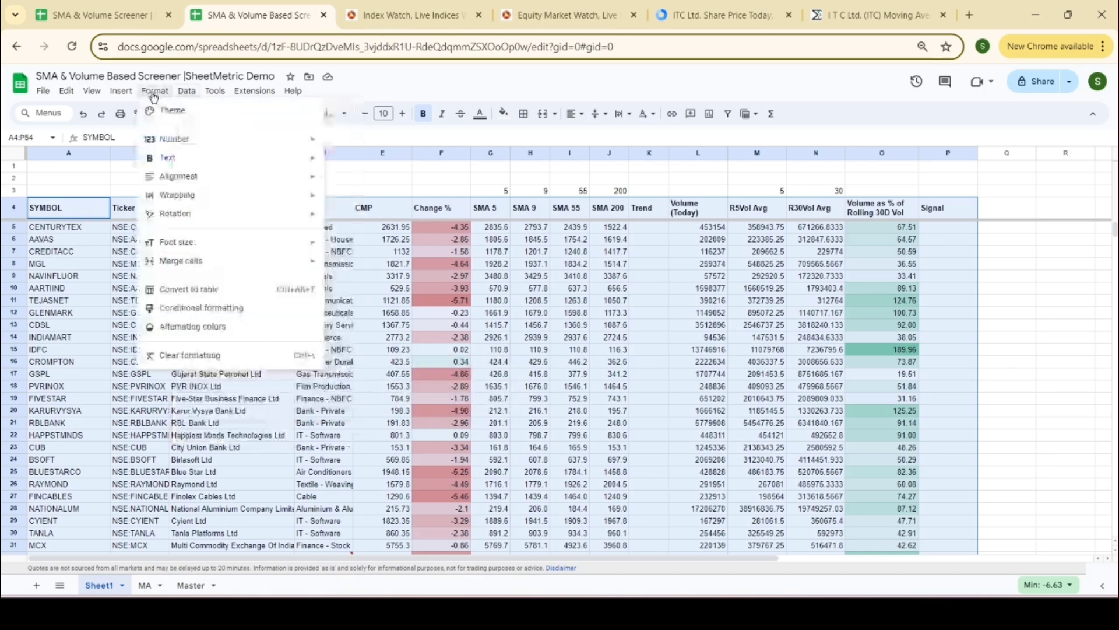
click(199, 331)
click(999, 294)
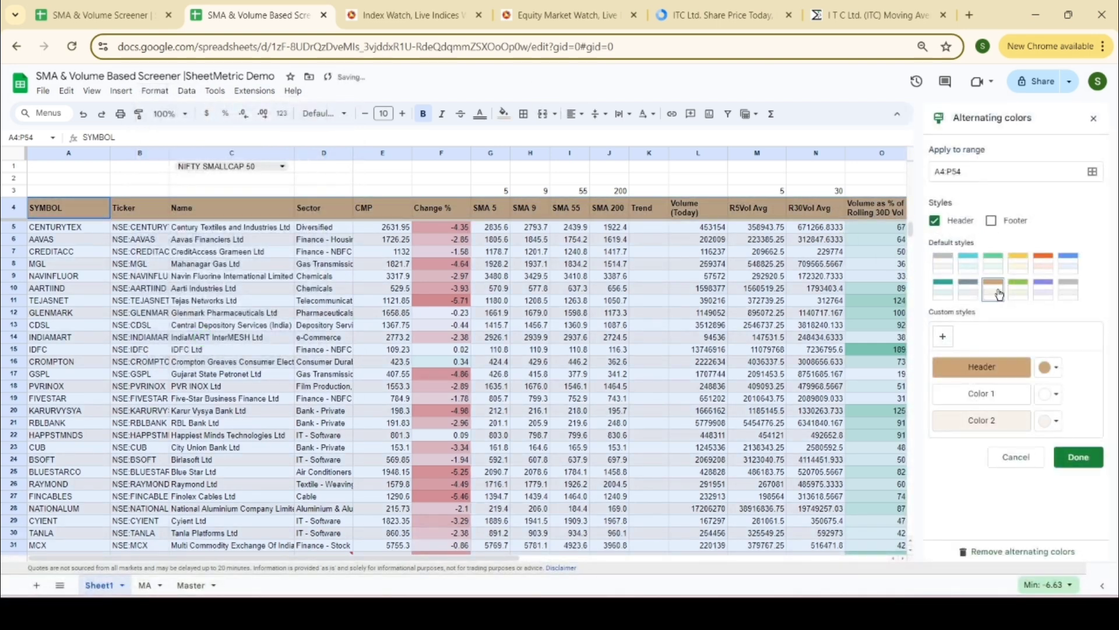
click(1077, 457)
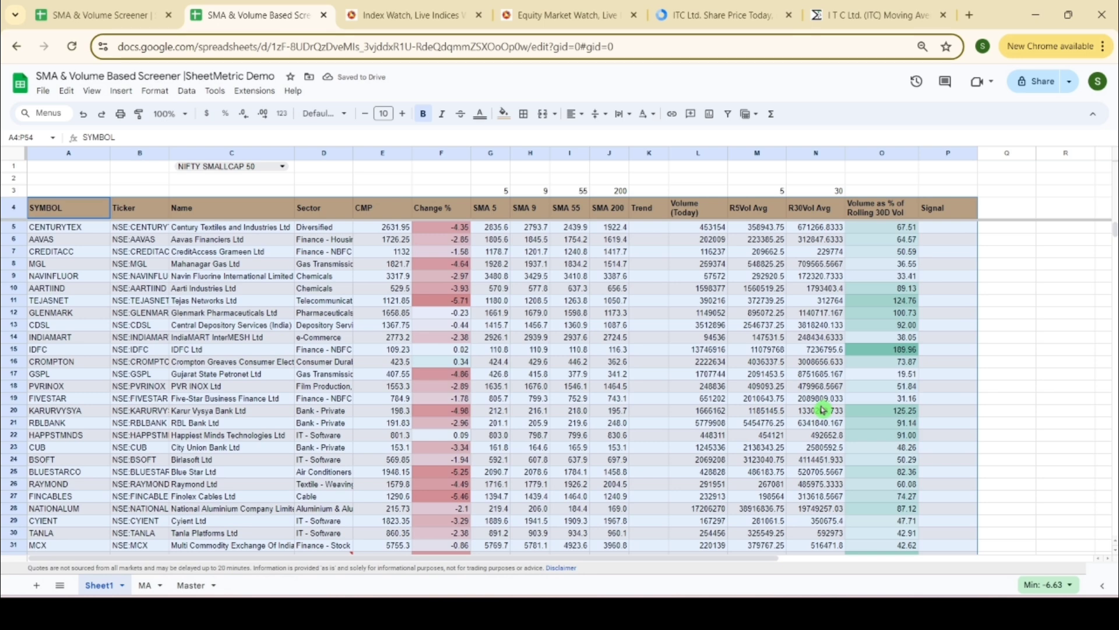
- Test the second SMA period in H3 with 10, and set it back to 9
click(540, 193)
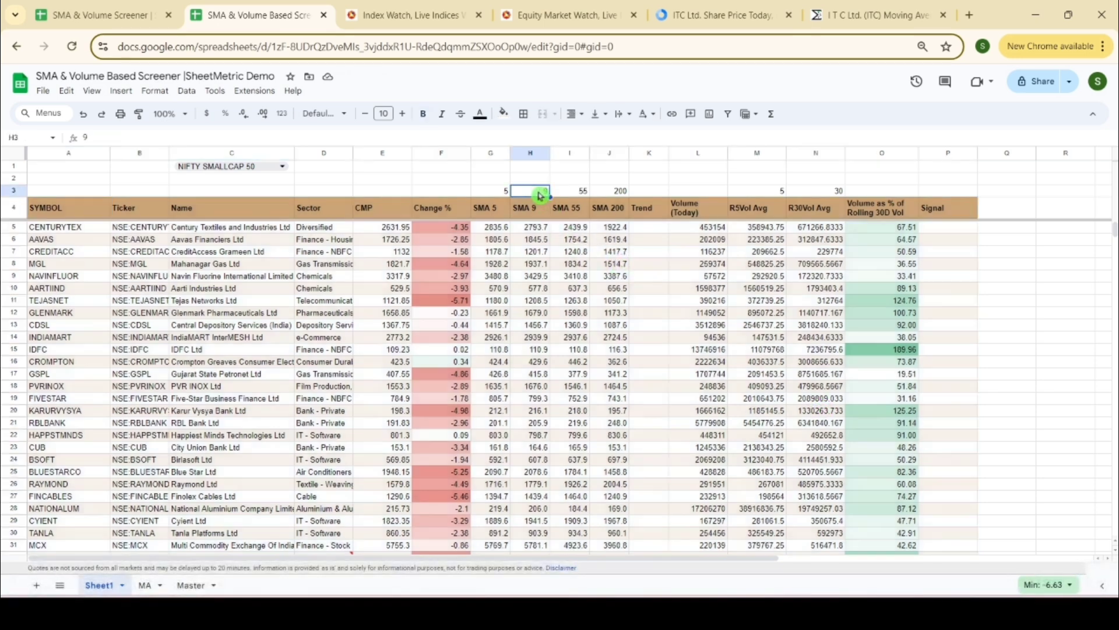
text(10)
key(Return)
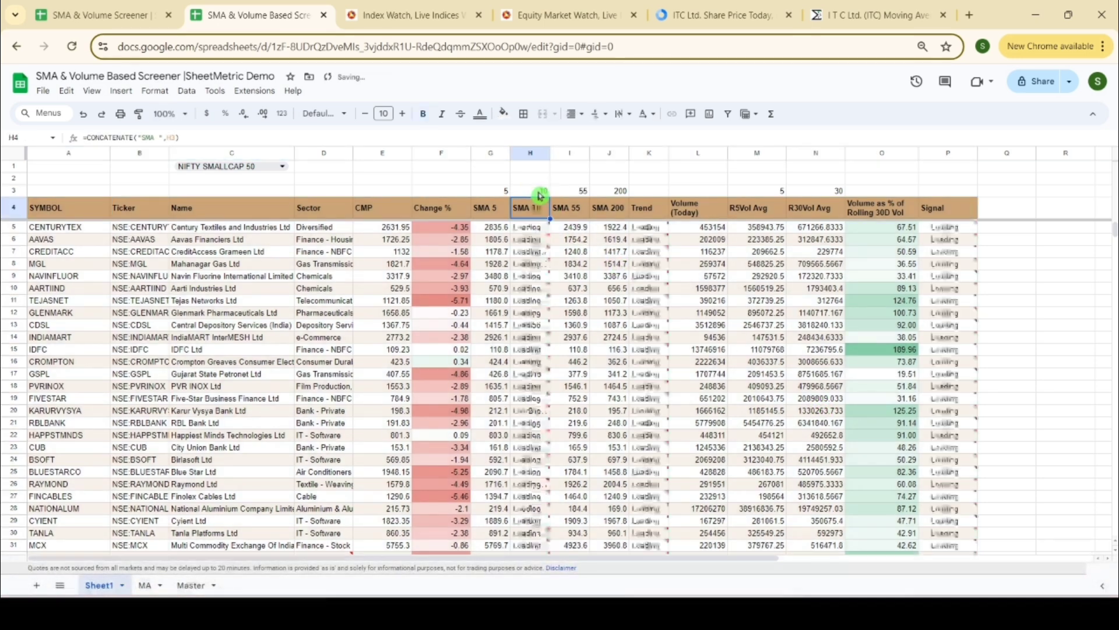
click(540, 192)
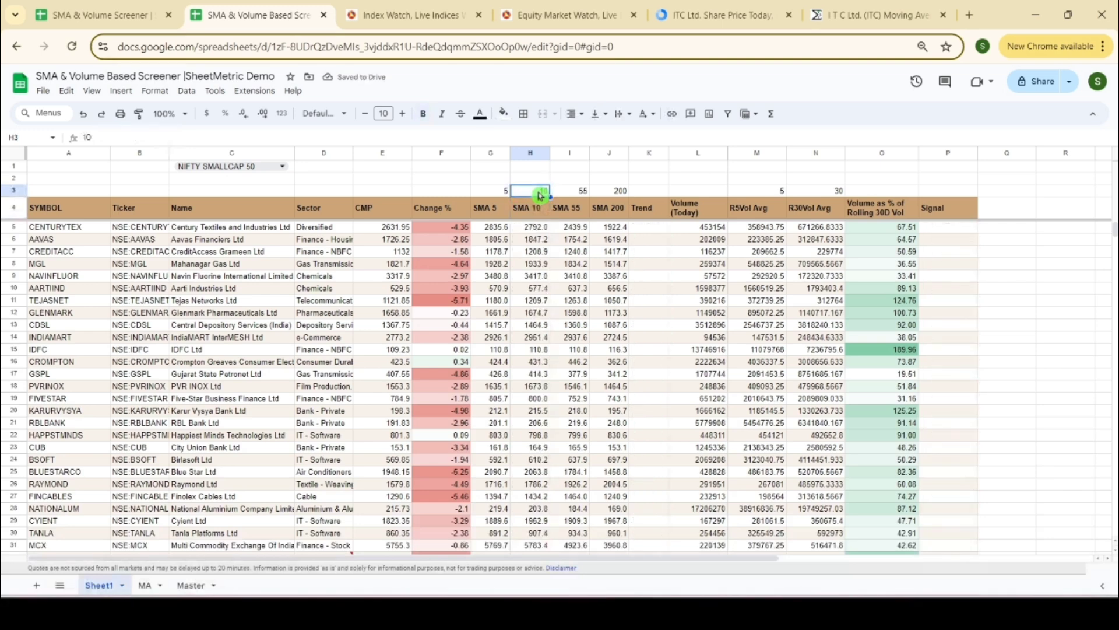
text(9)
key(Tab)
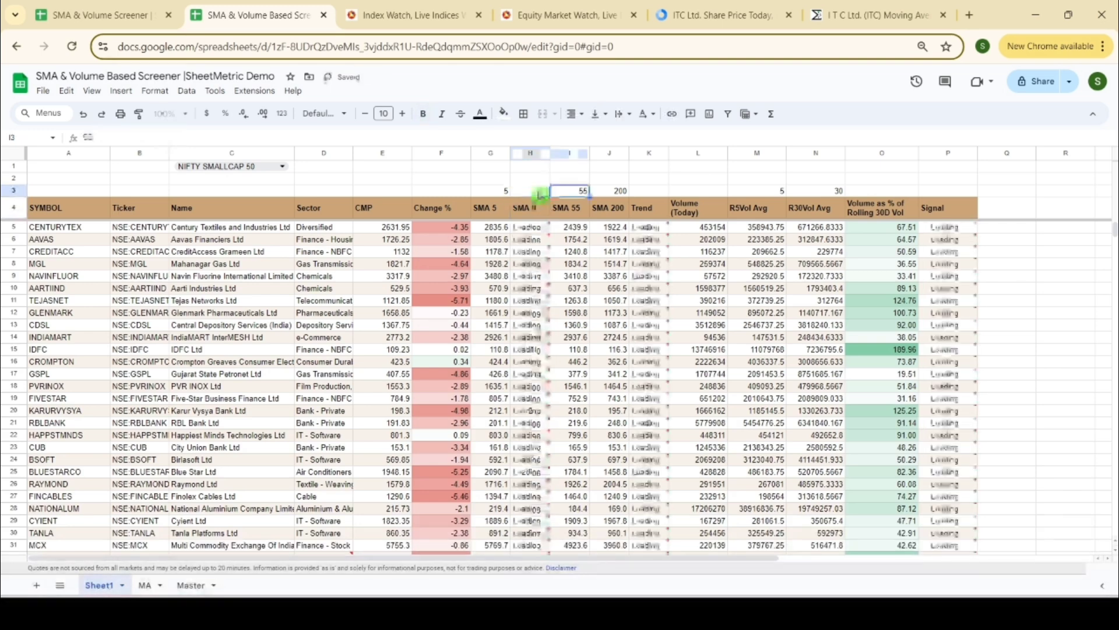
- Examine the index choices in Sheet1's dropdown, the Master sheet's index and symbol list, and the screener rows on Sheet1
click(282, 166)
key(Escape)
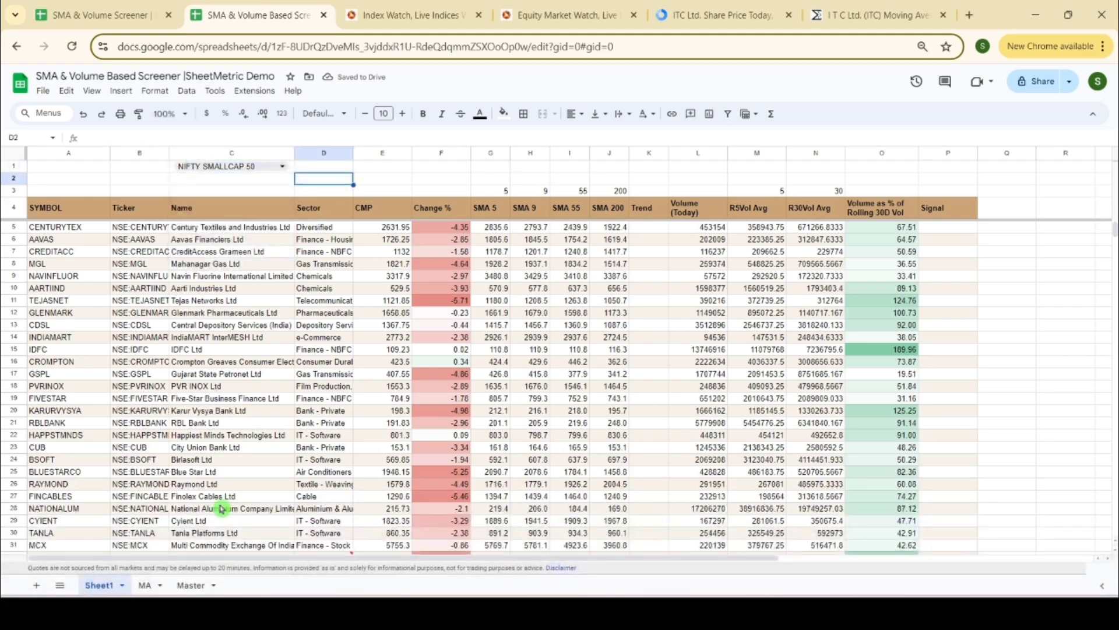
click(193, 584)
scroll(111, 427, up, 7)
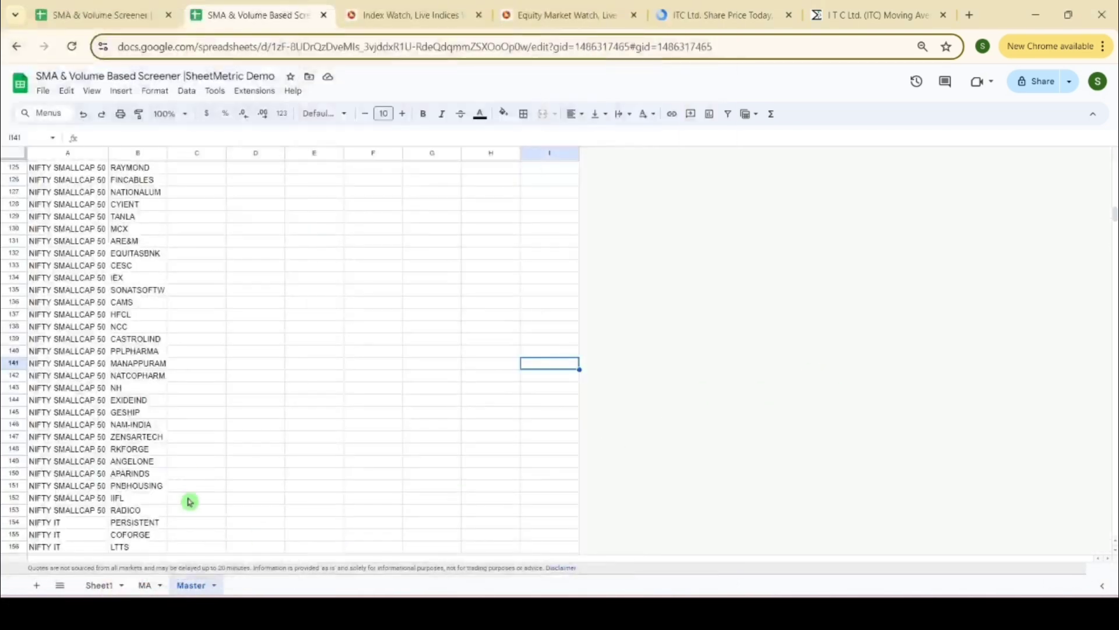
scroll(146, 543, up, 3)
click(99, 584)
scroll(74, 371, down, 9)
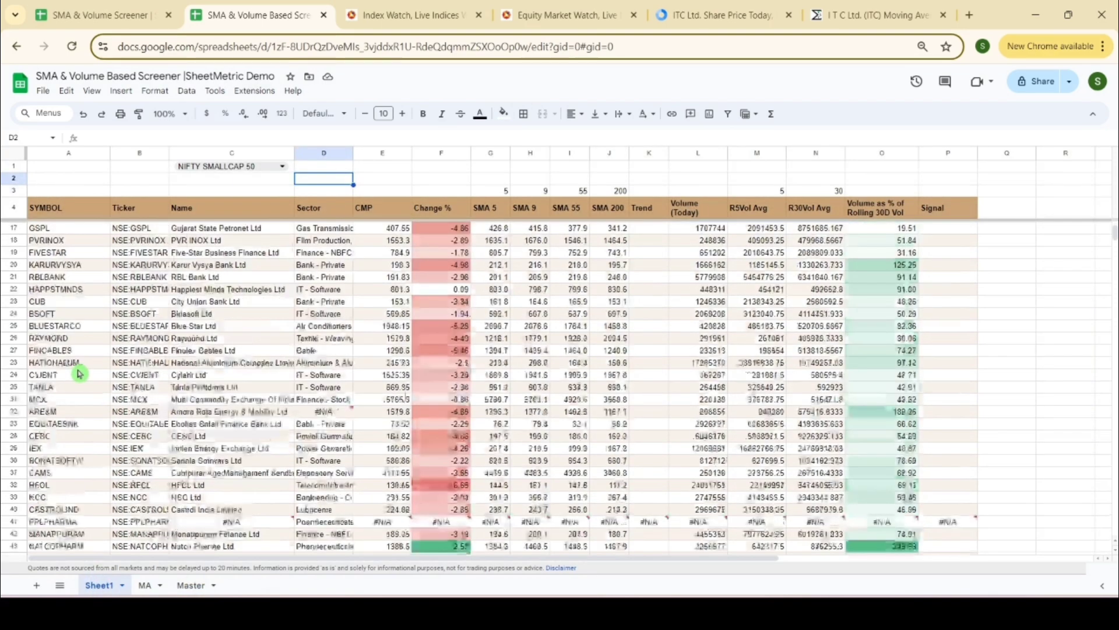
scroll(74, 370, up, 9)
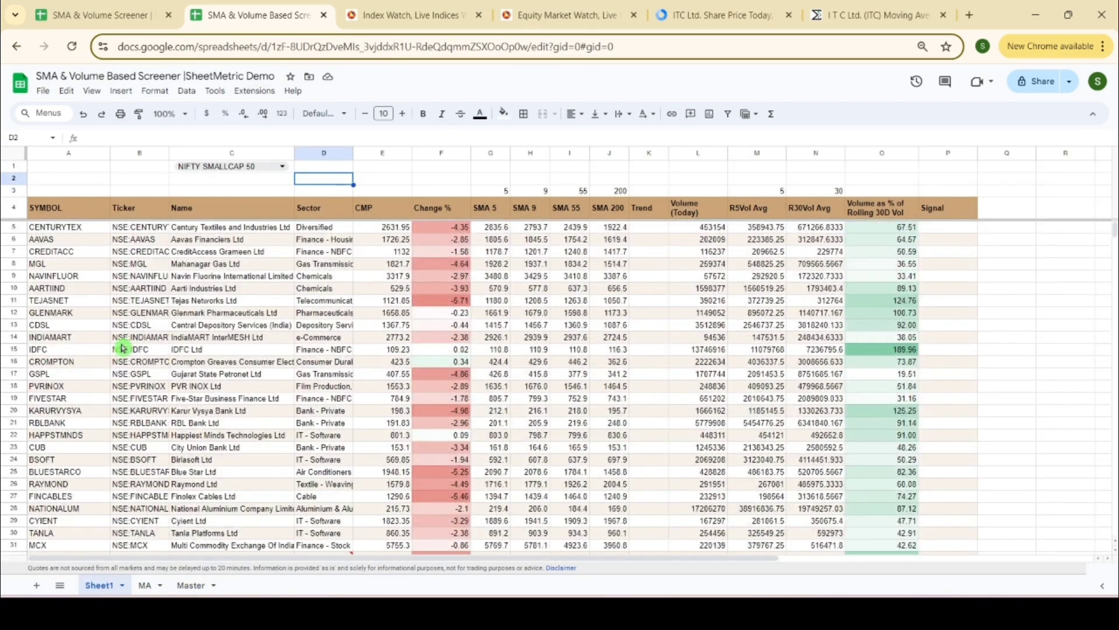